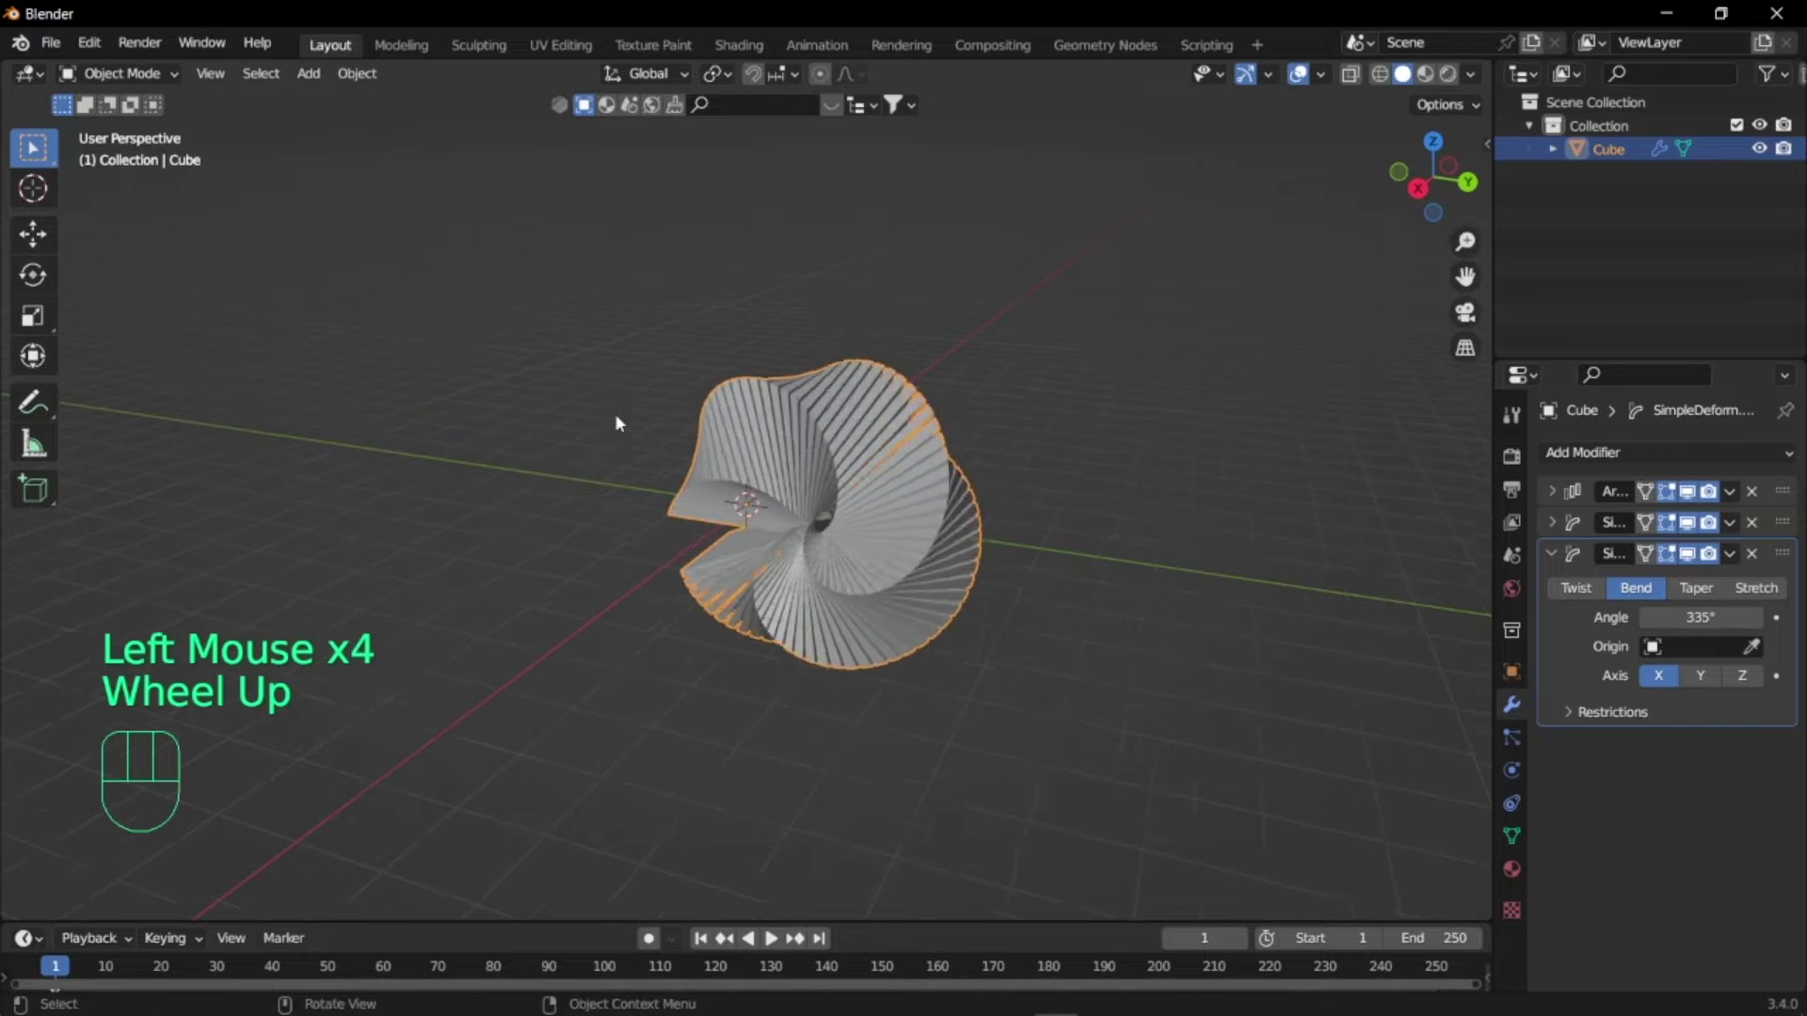
- Orbit the twisted sculpture preview, then select the Light in the fresh default scene
scroll(616, 423, "up", 1)
middle_click_drag(616, 423, 701, 395)
scroll(701, 395, "up", 2)
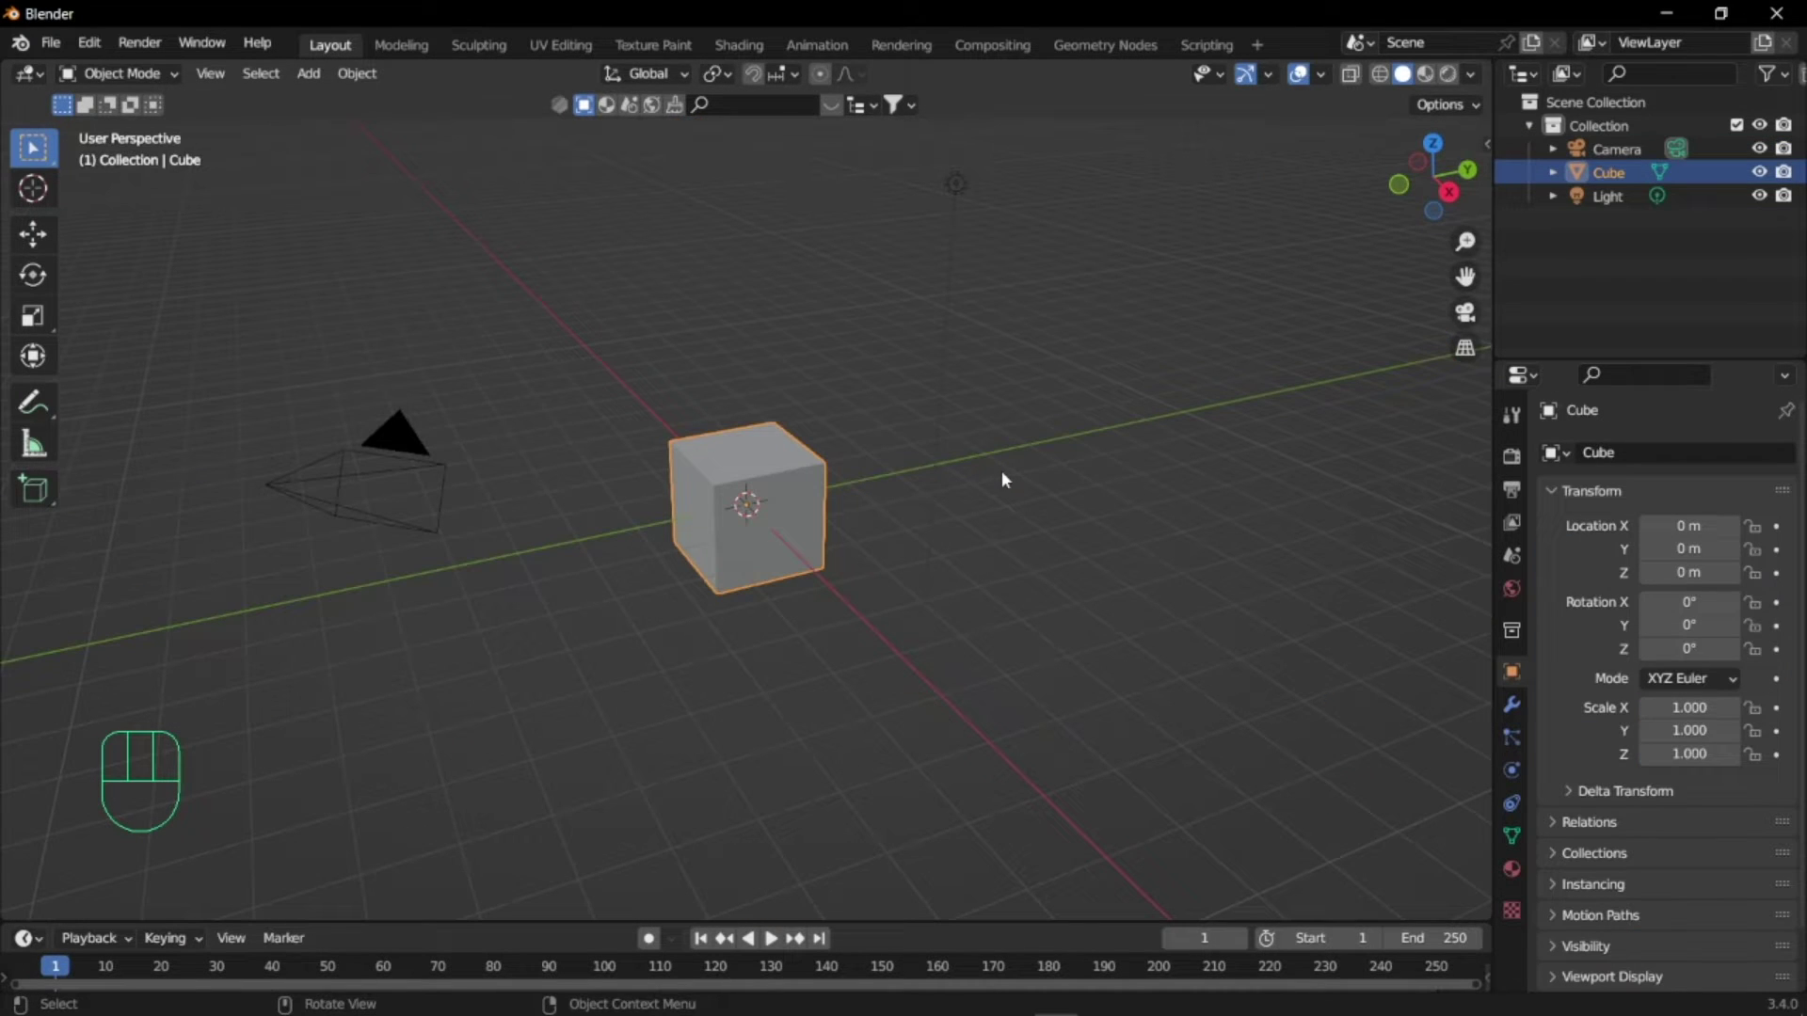
left_click_drag(837, 182, 936, 282)
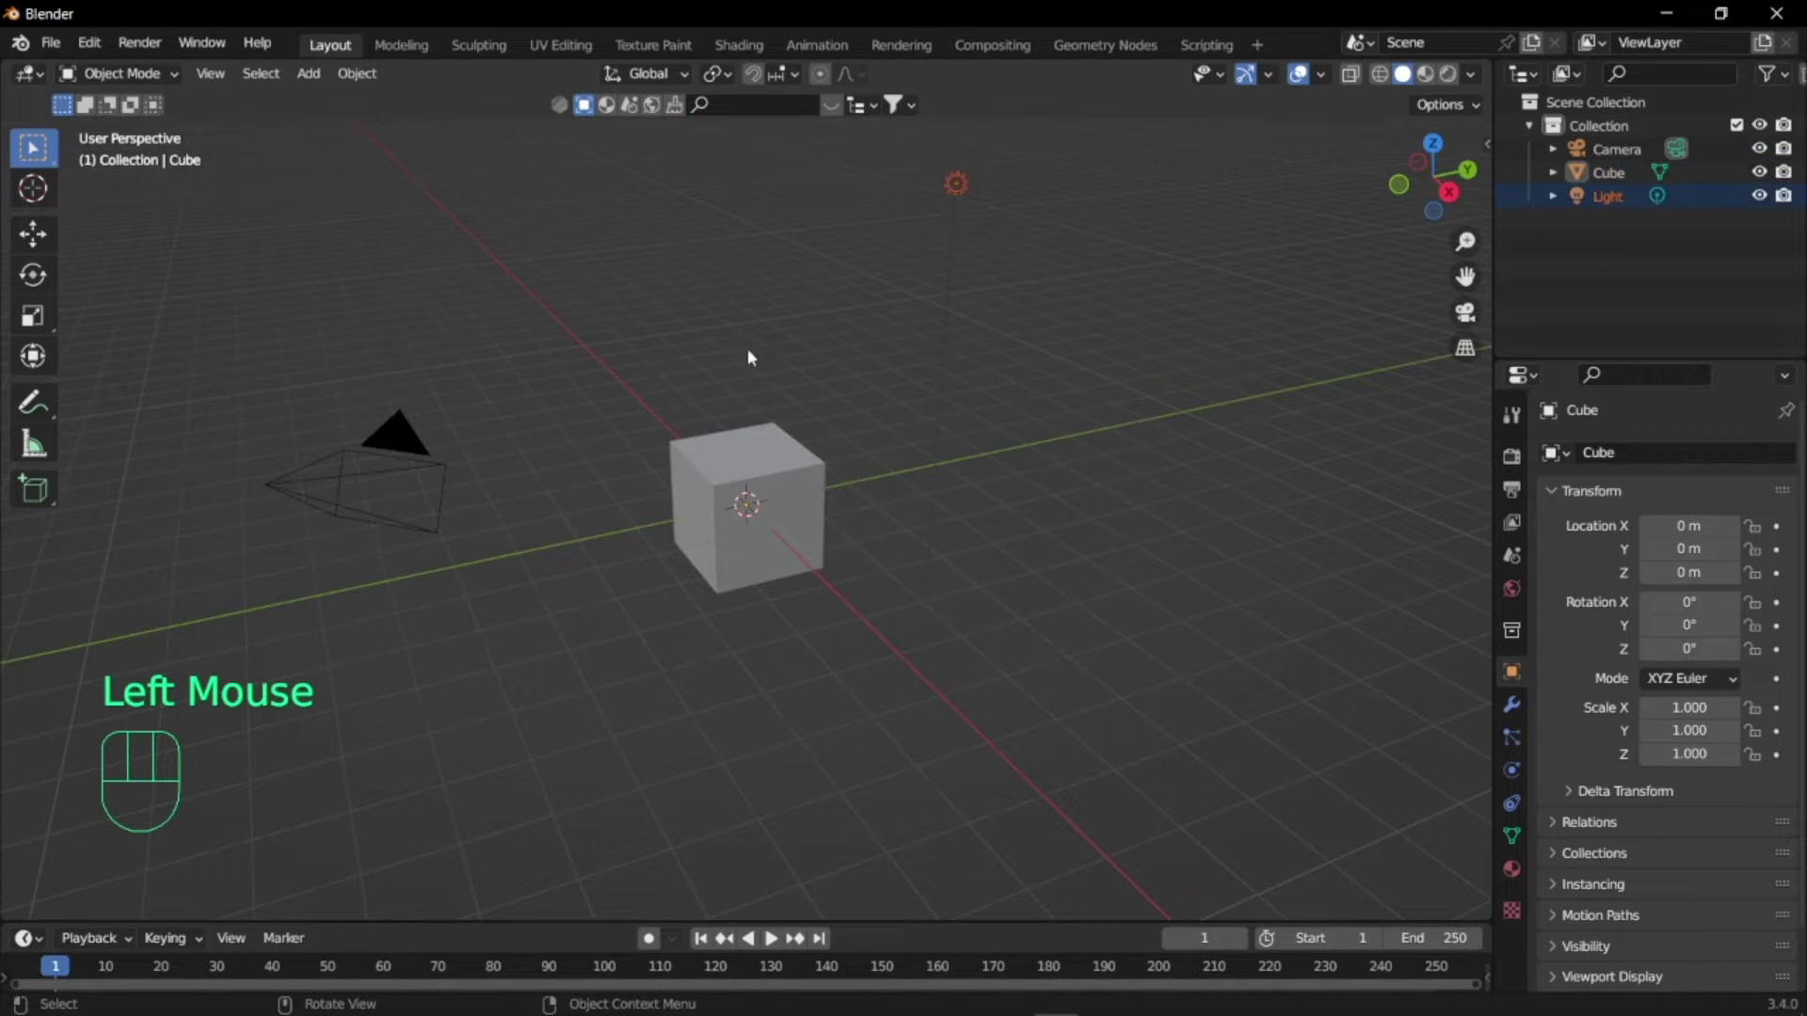
- Delete the Camera and the Light
left_click(350, 426, "shift")
key("x")
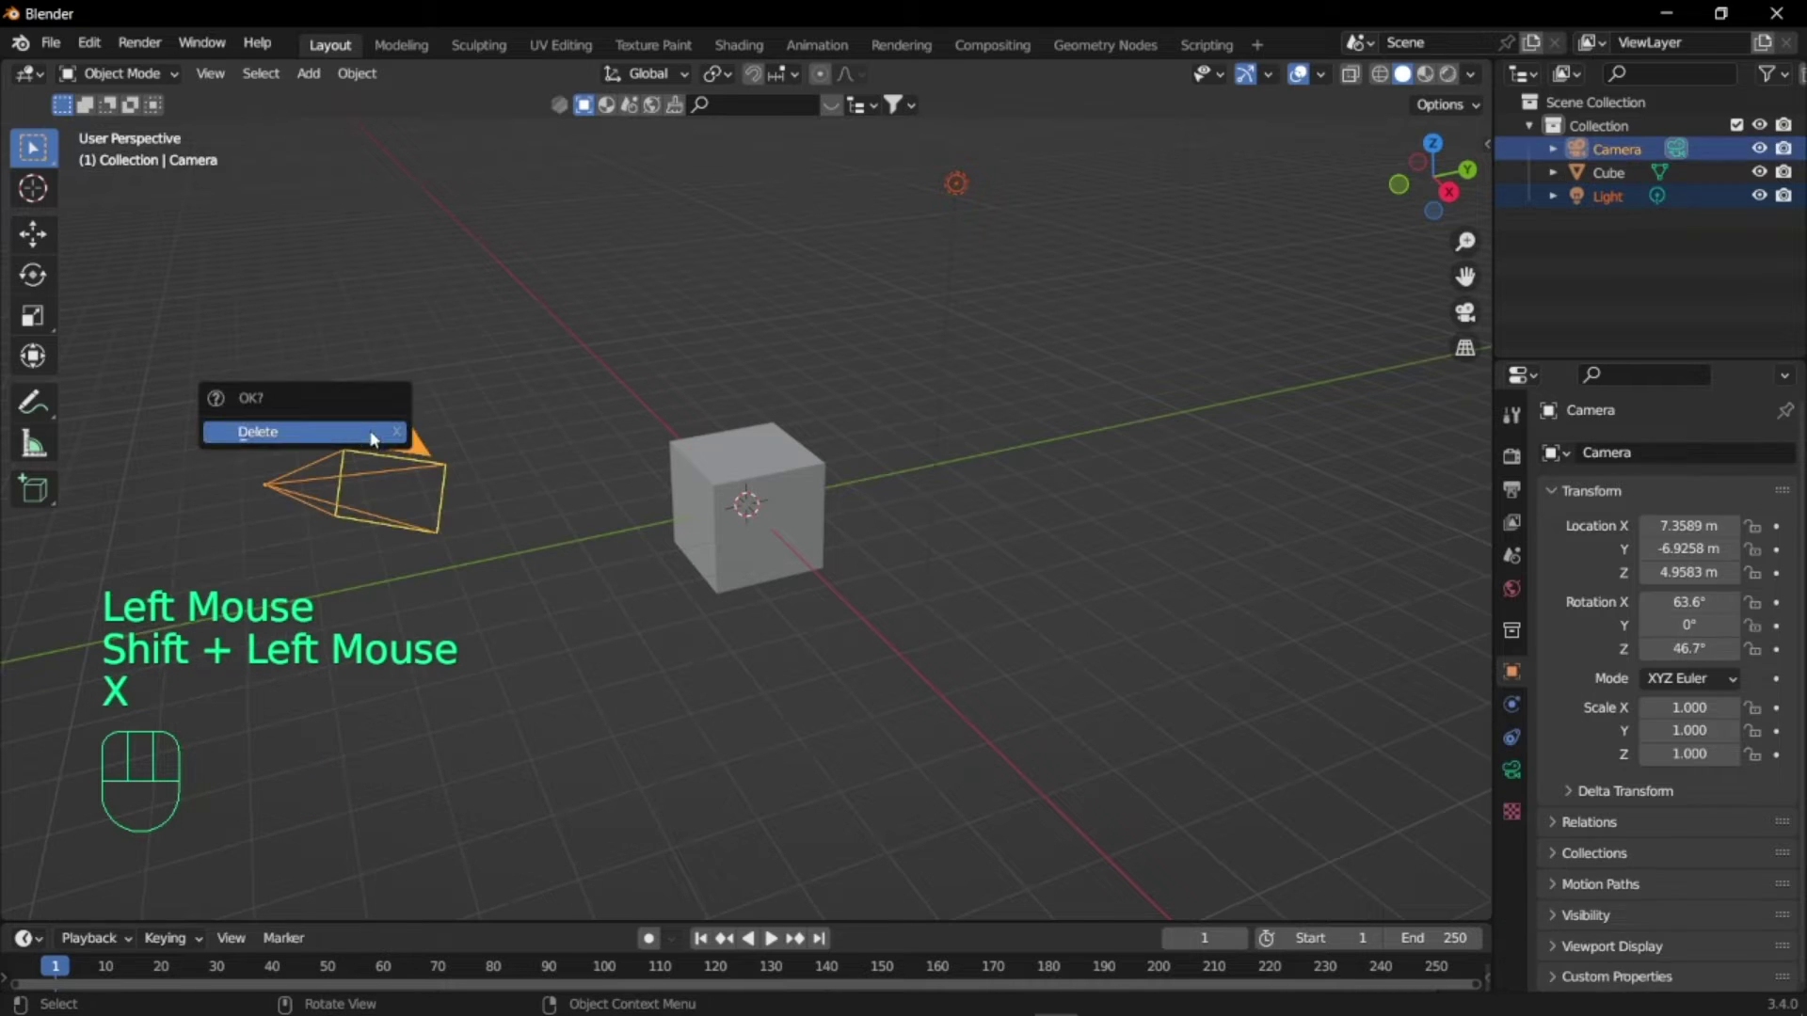
left_click(371, 438)
- Flatten the cube along Z into a slab and raise it slightly
left_click(732, 511)
scroll(980, 546, "up", 3)
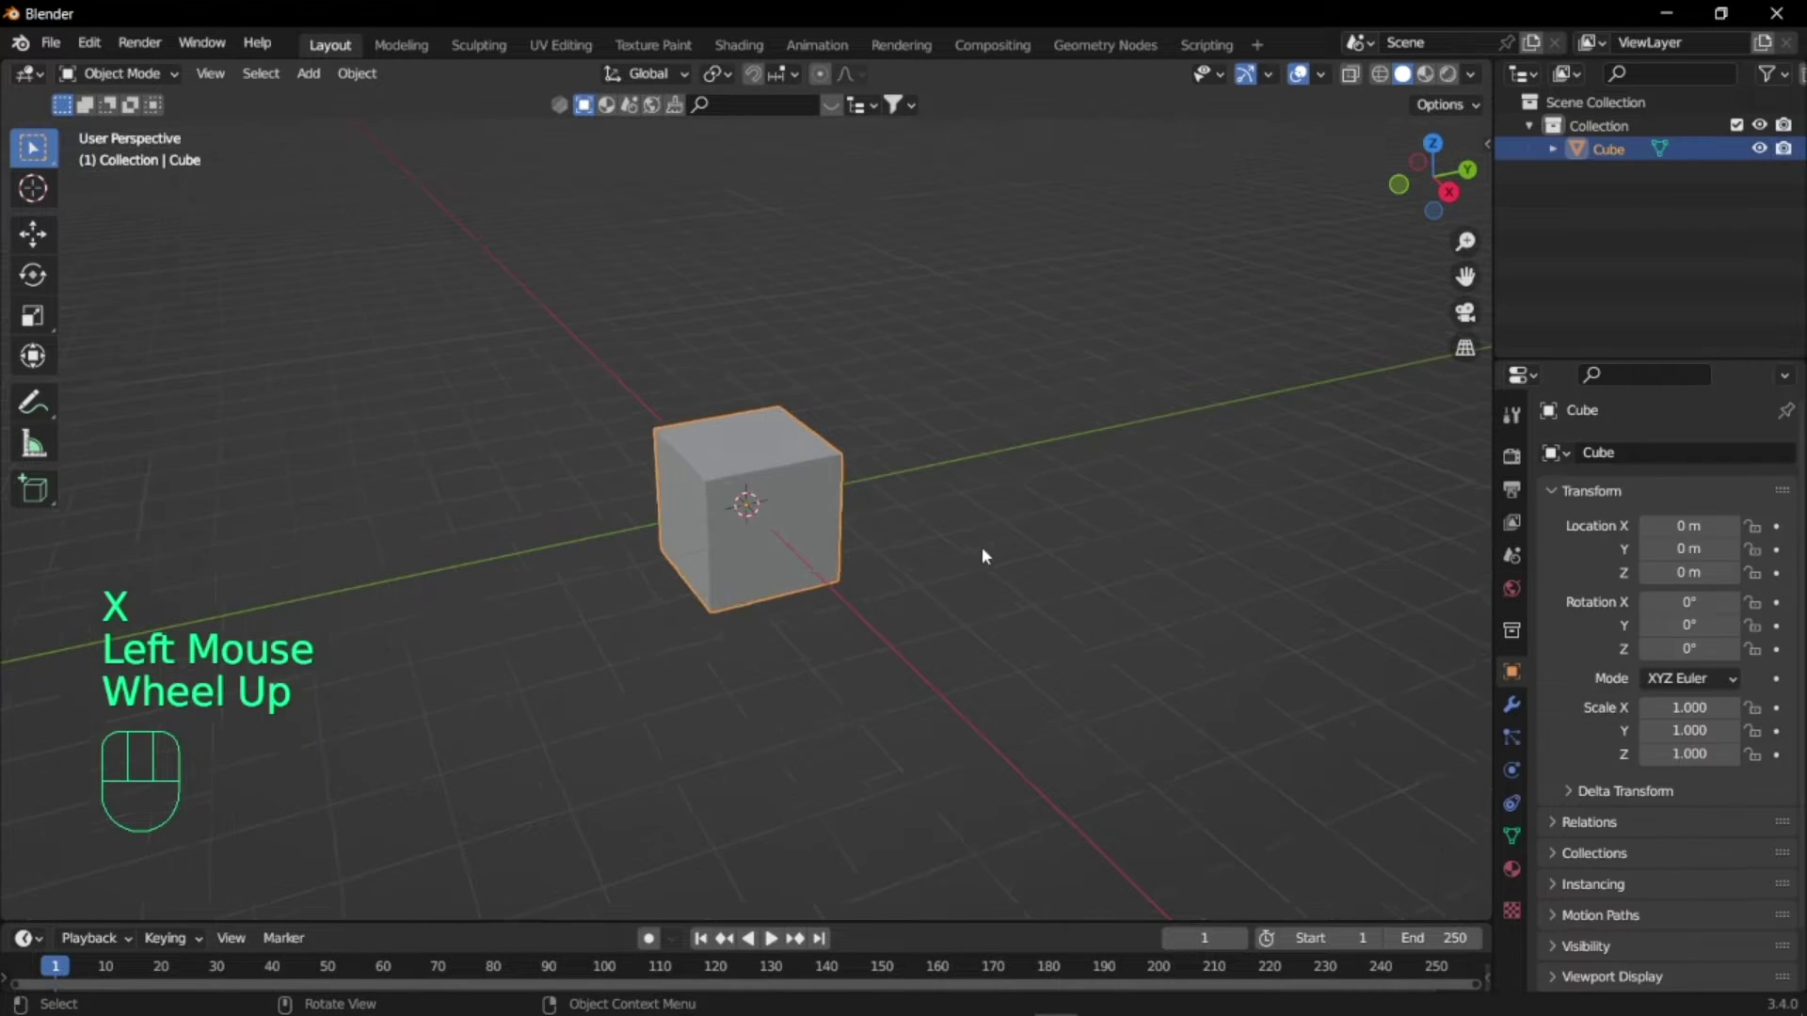
middle_click_drag(981, 546, 903, 495)
key("s")
key("z")
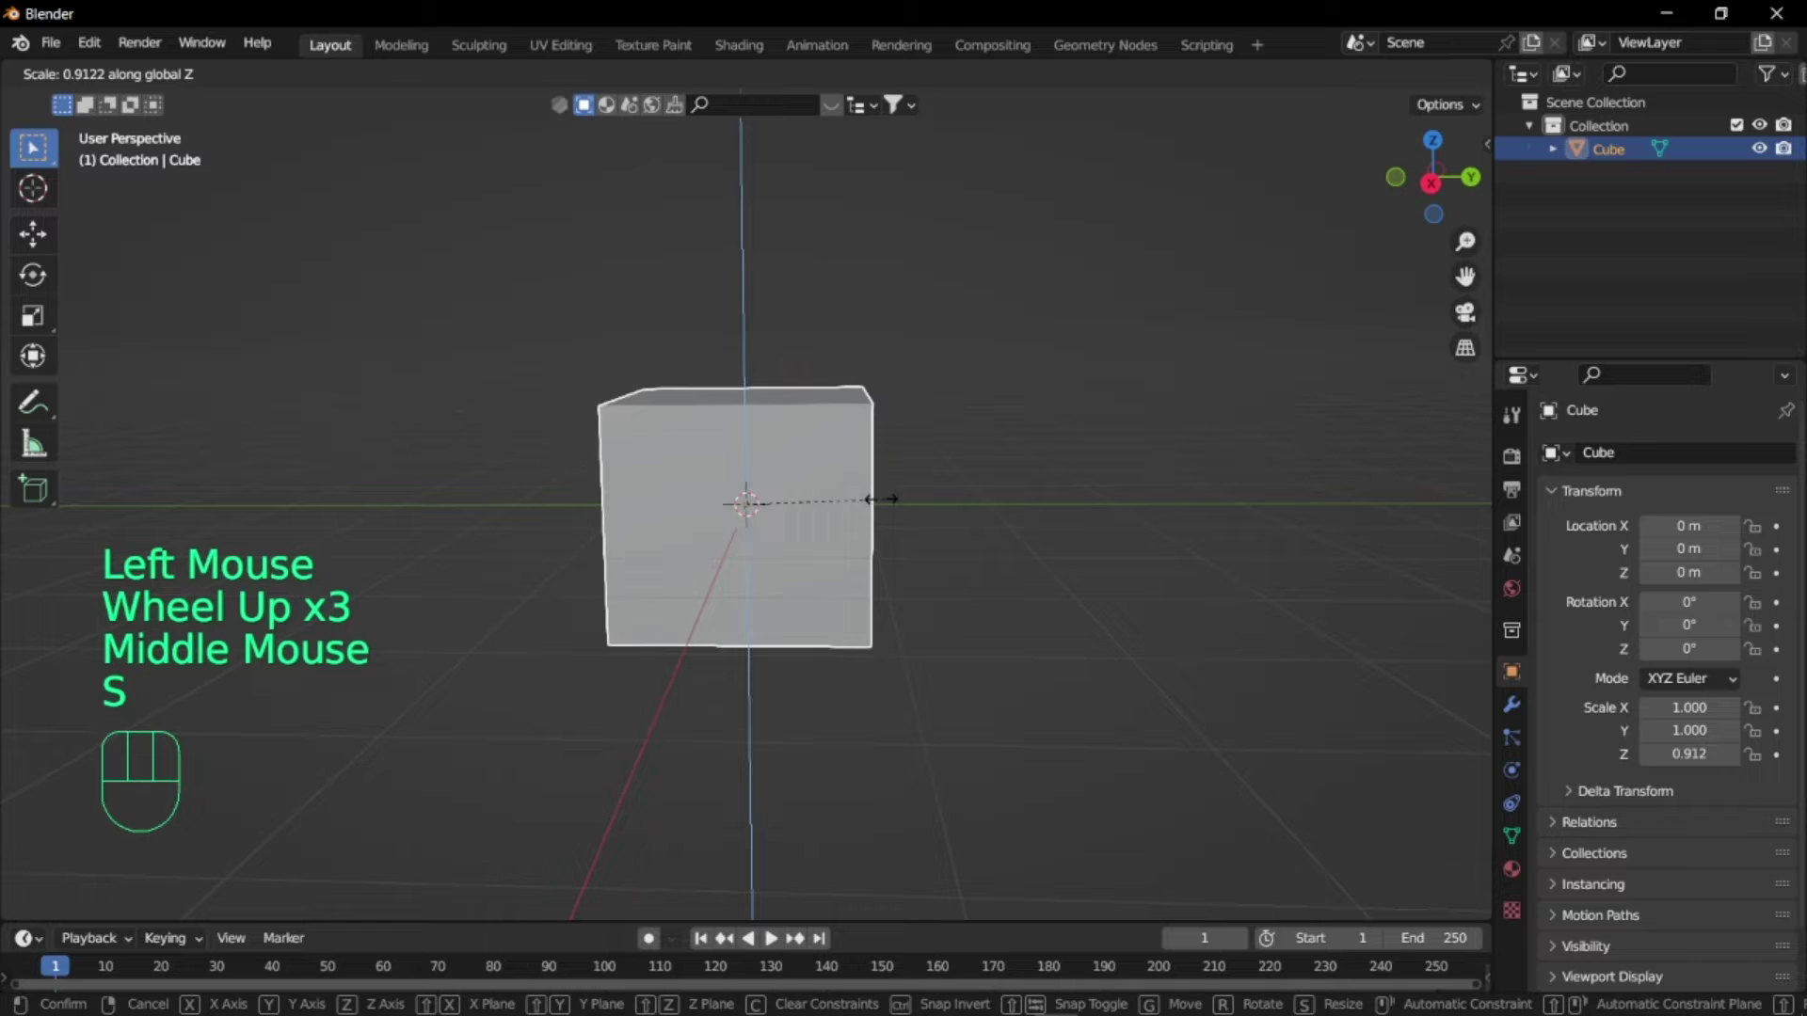
left_click(750, 493)
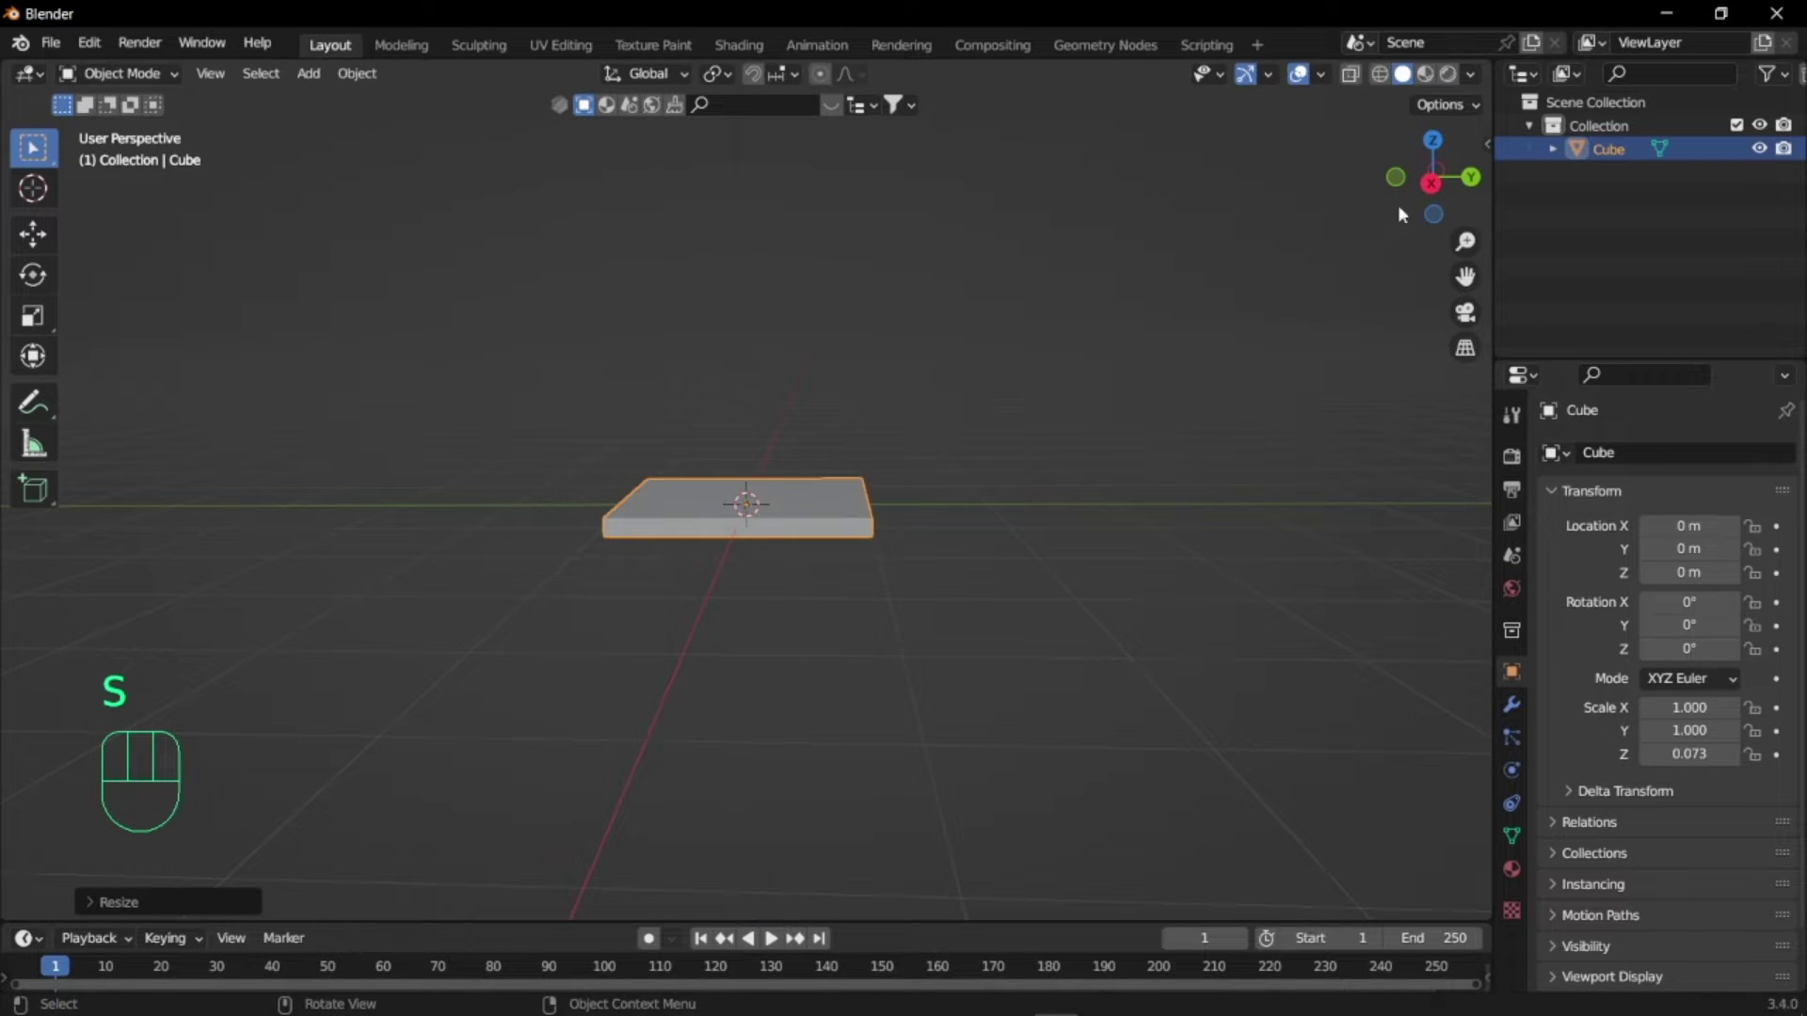
left_click(1431, 182)
scroll(611, 595, "up", 3)
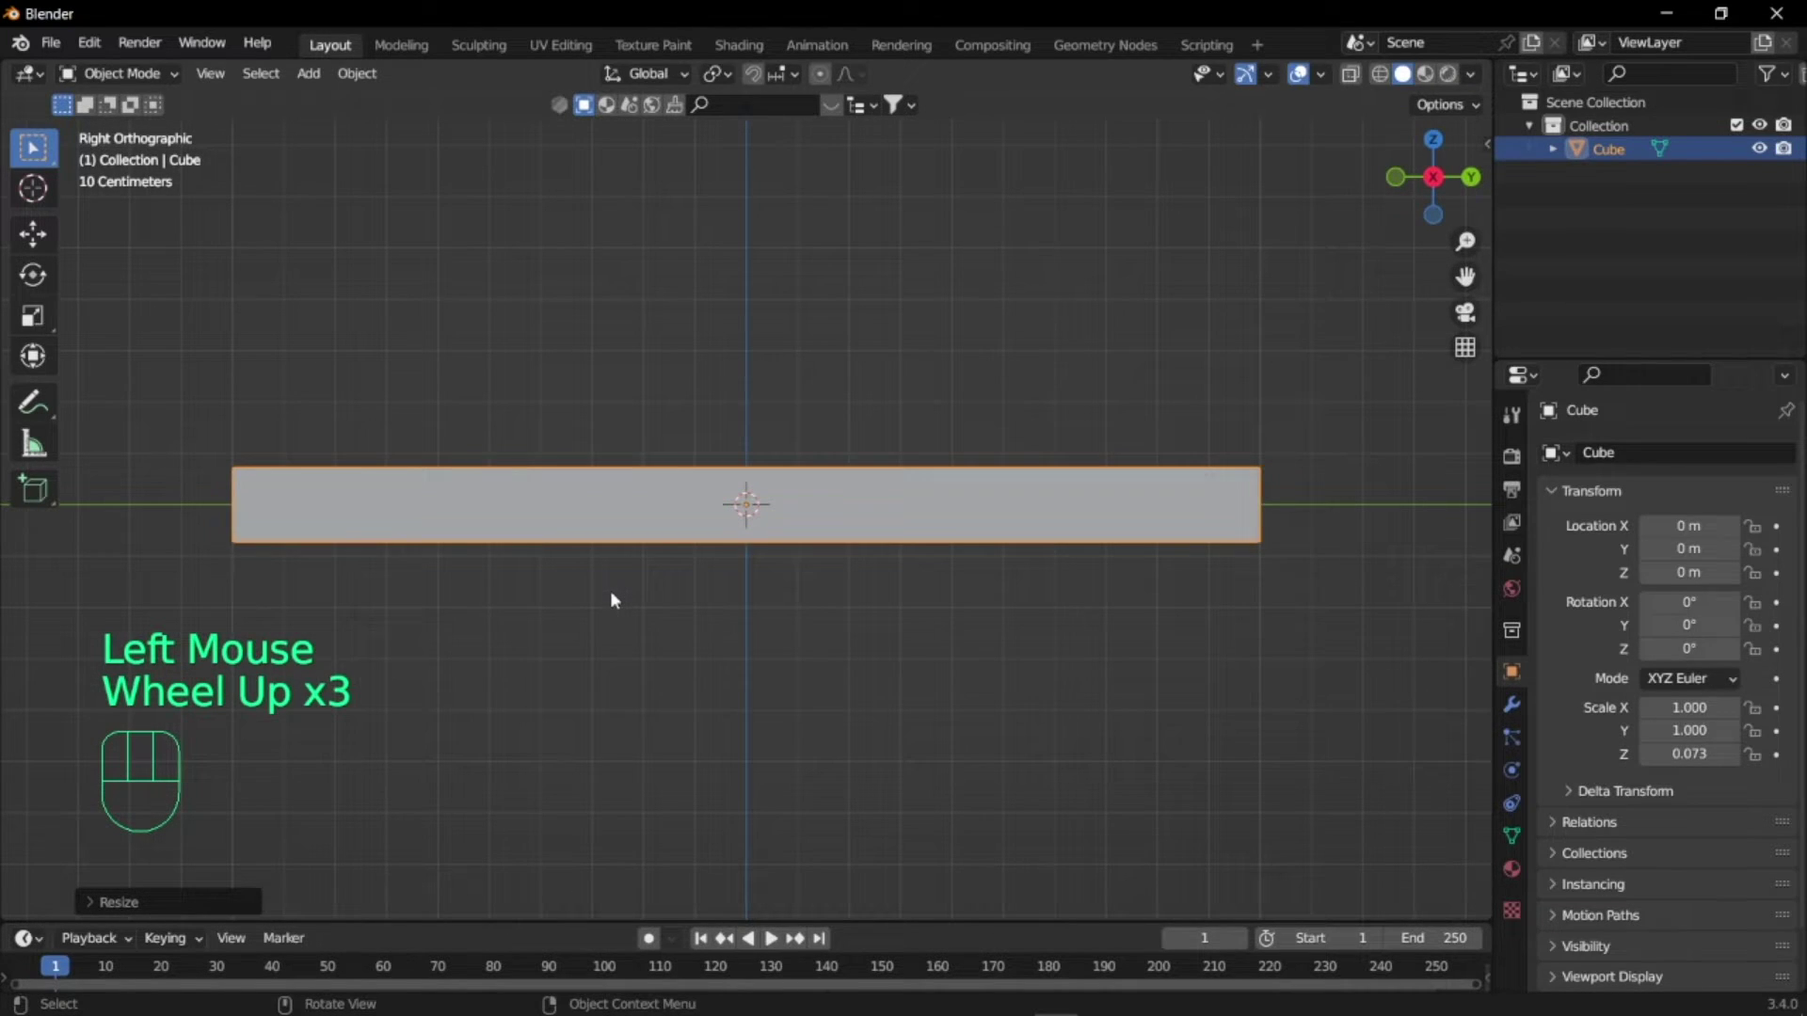
key("g")
key("shift")
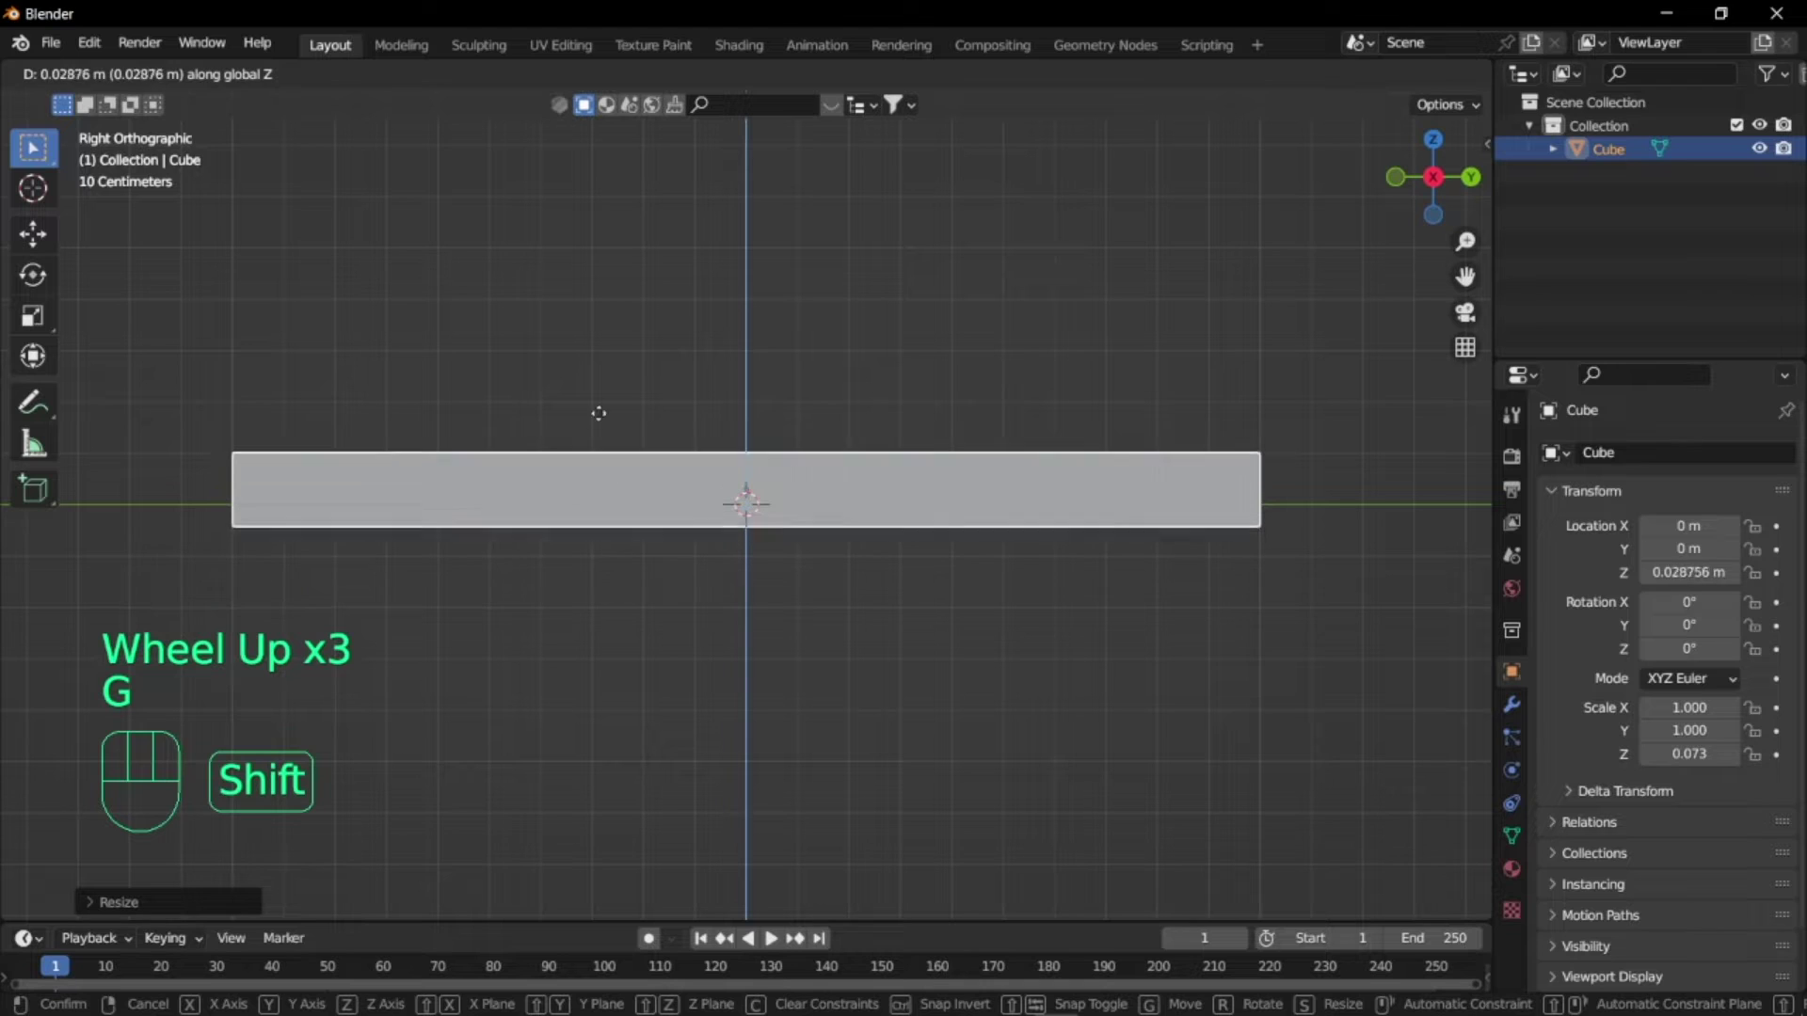
left_click(592, 201)
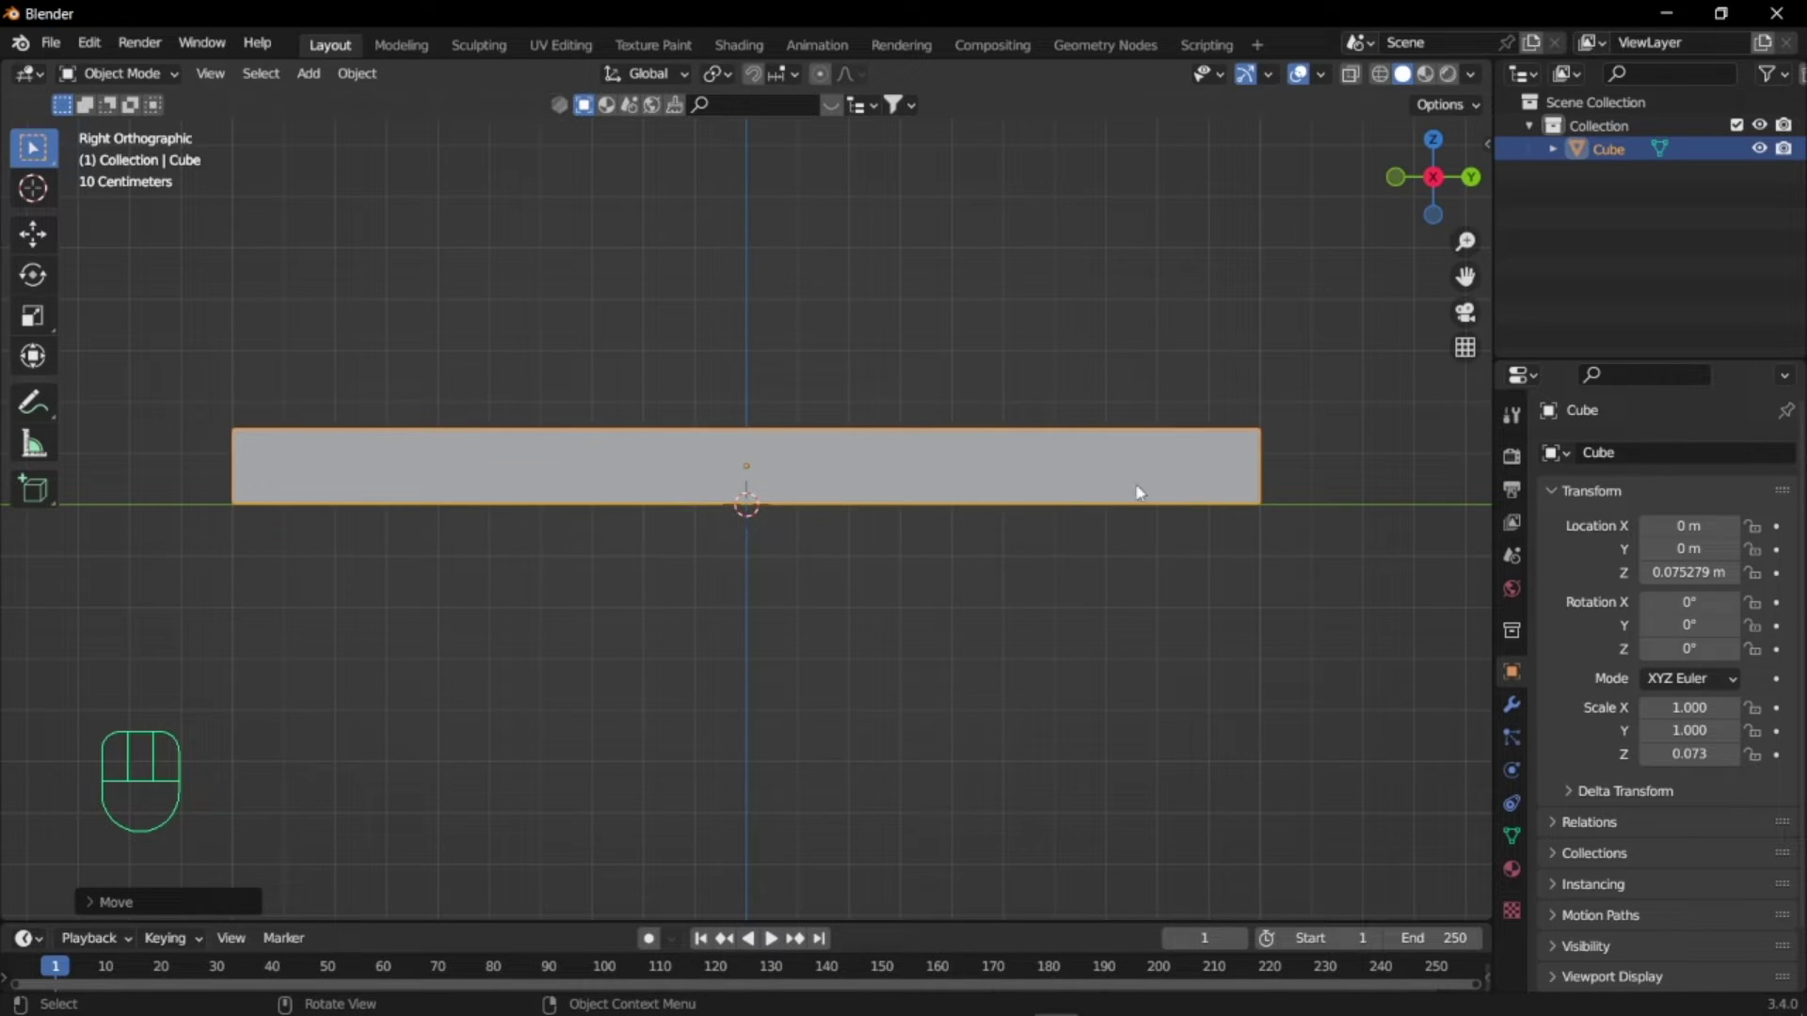
- Thin the slab to Z scale 0.044 and lower it to rest on the ground
key("s")
key("z")
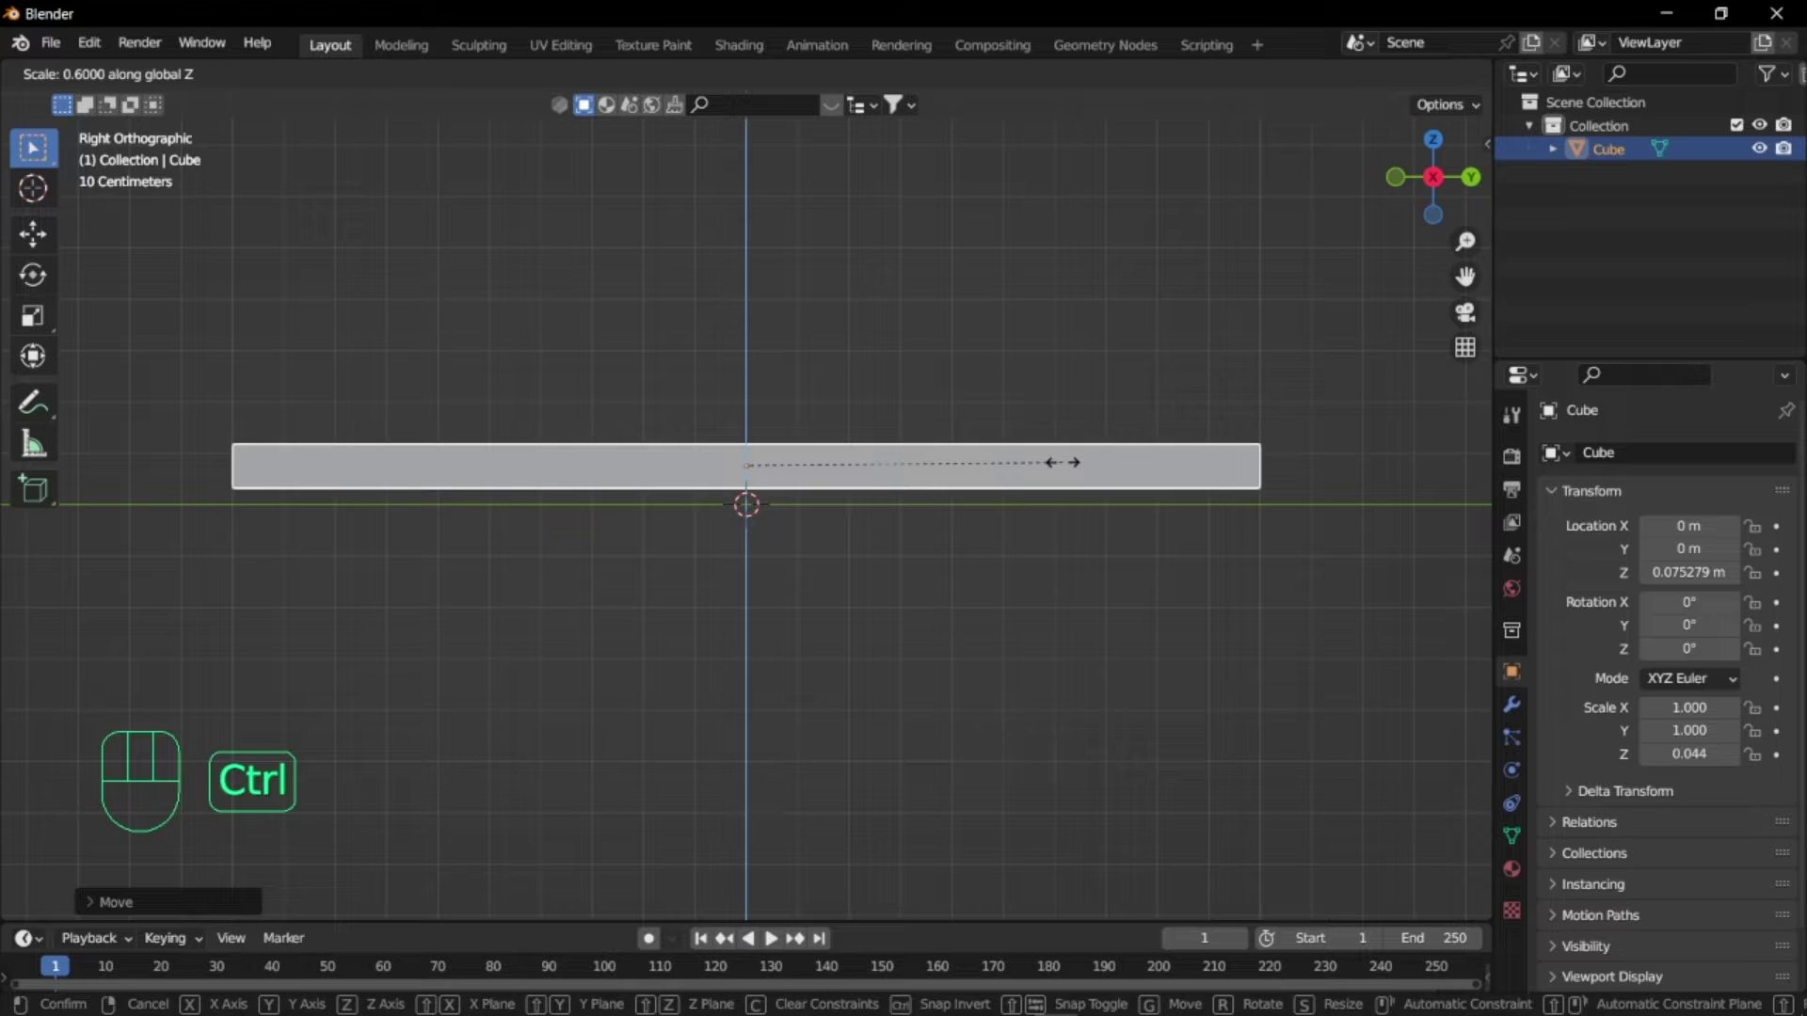
left_click(1062, 462)
key("g")
key("z")
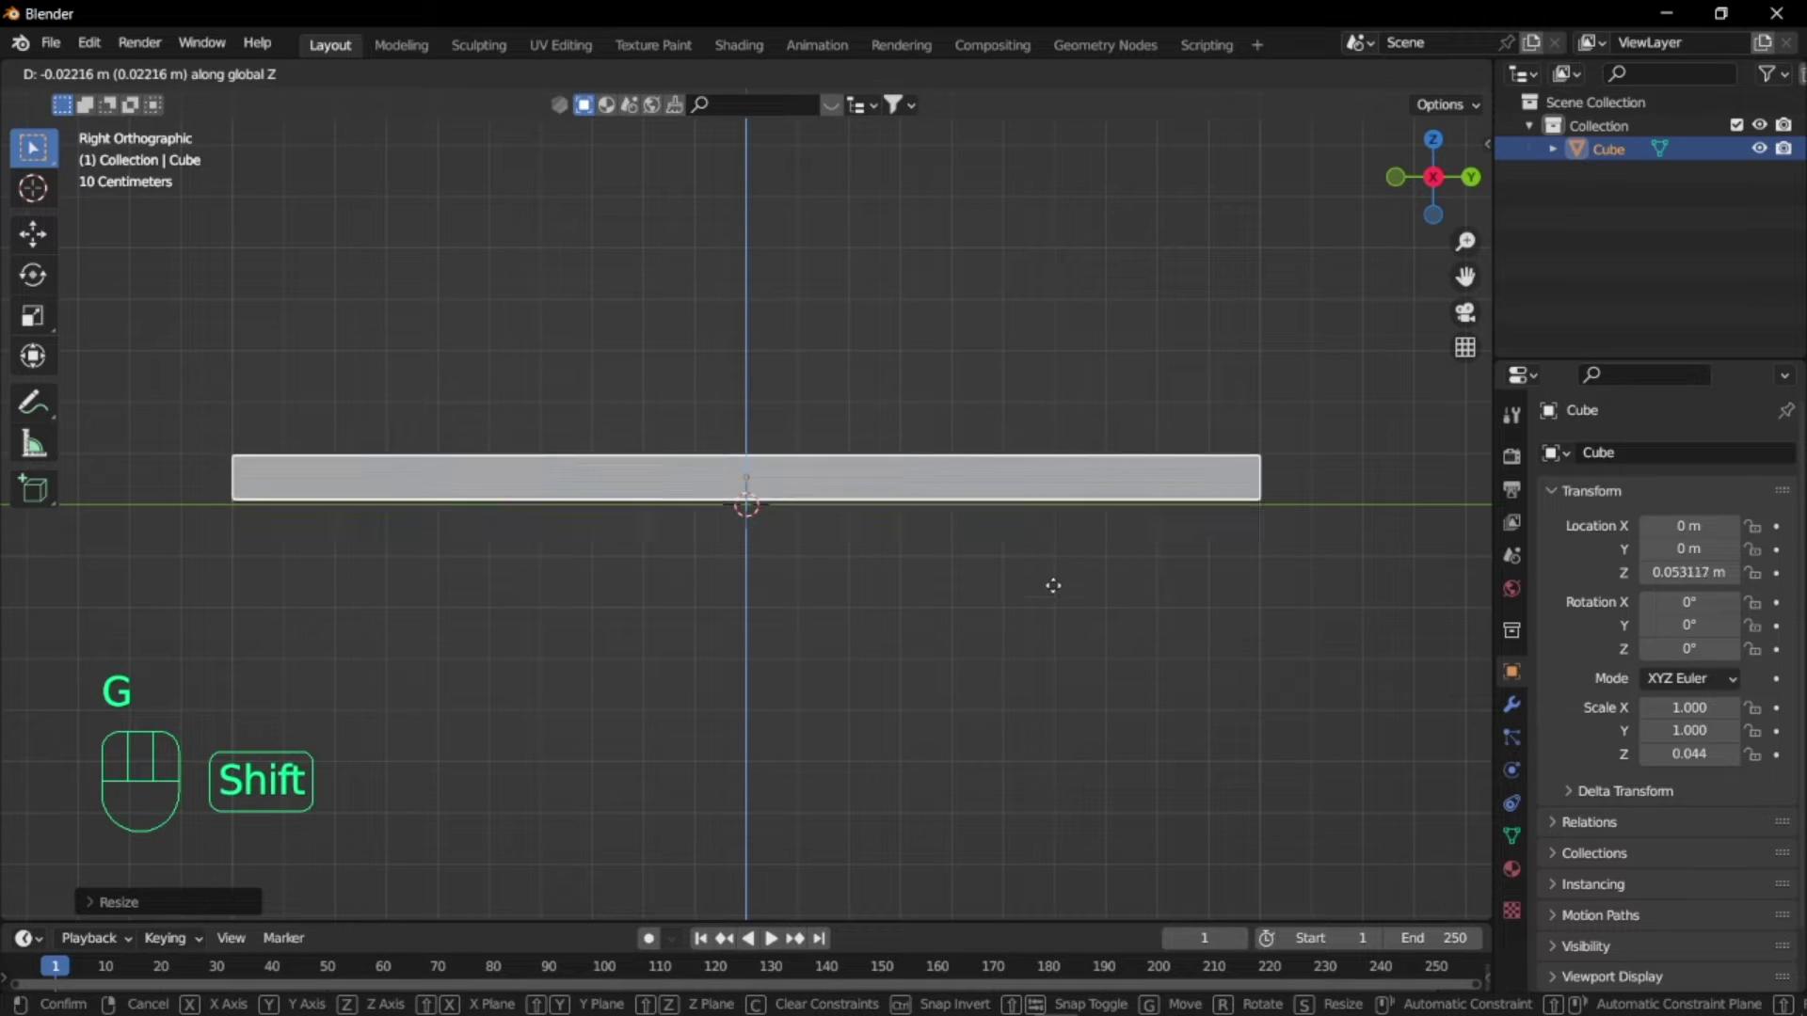
left_click(1005, 568)
- Circle the slab's origin with an annotation, then erase the mark
scroll(1003, 569, "up", 2)
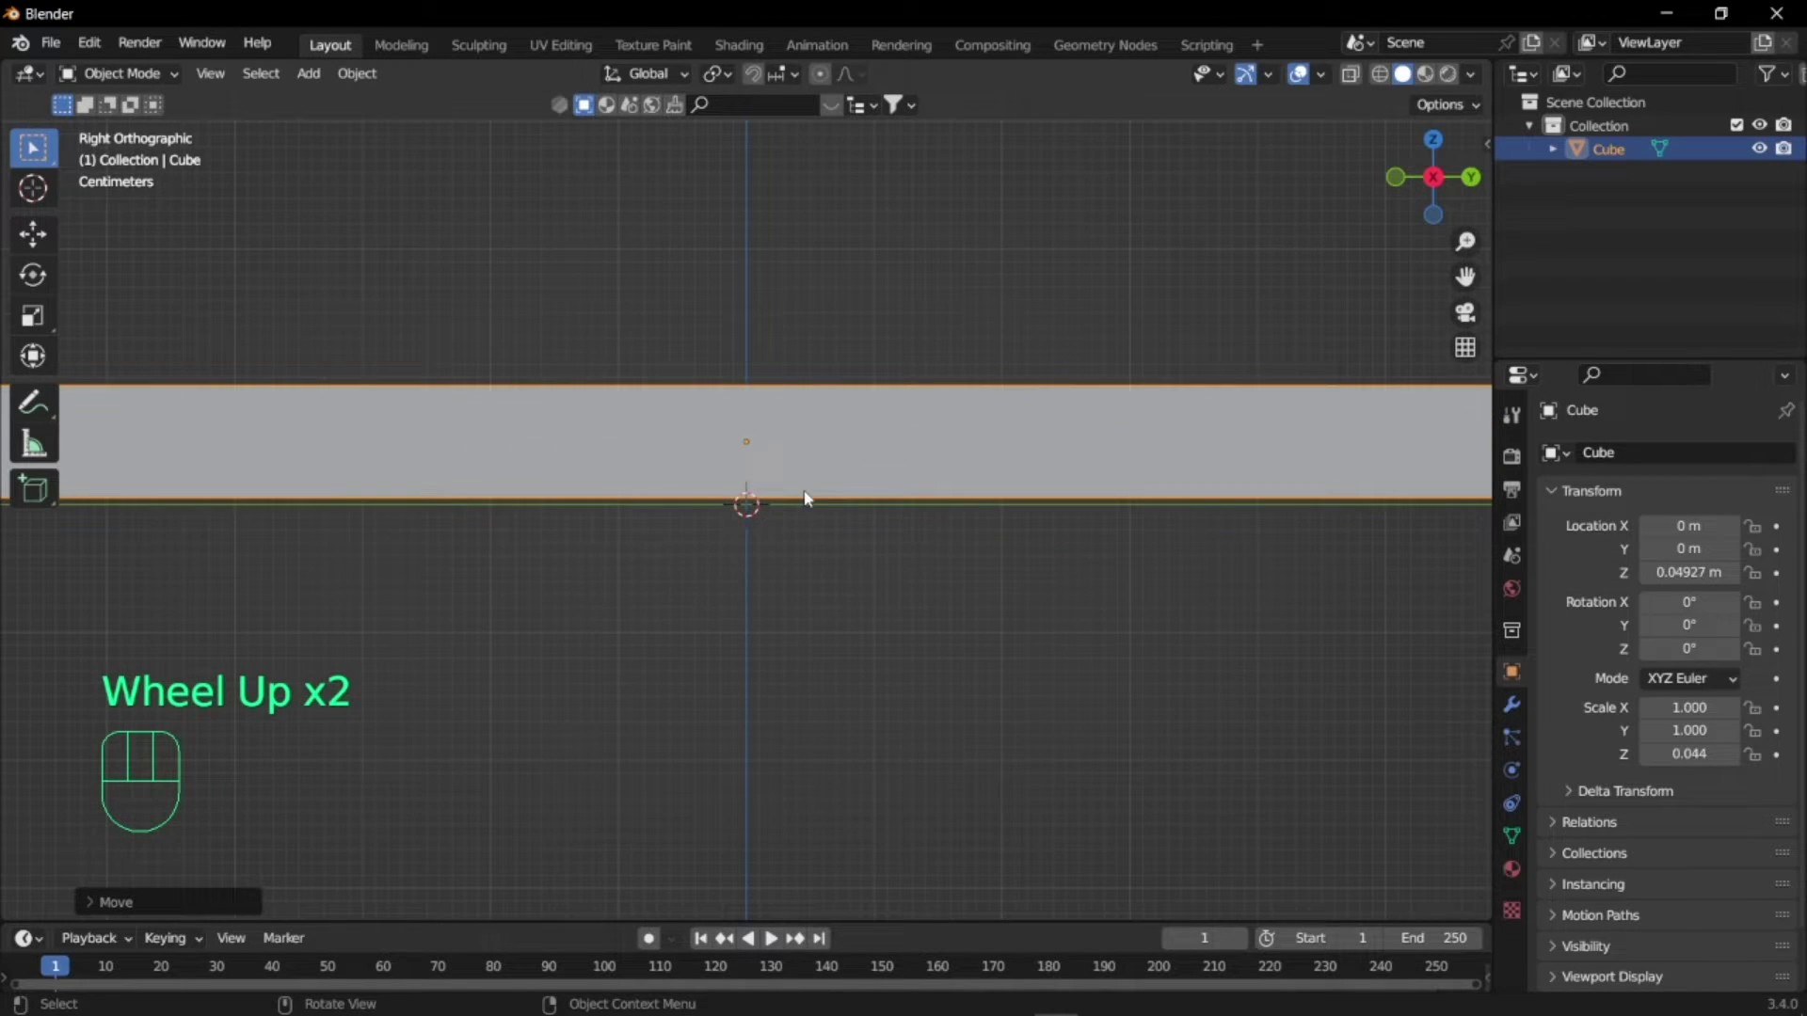
scroll(805, 496, "up", 1)
key("d")
mouse_move(753, 372)
left_mouse_down()
mouse_move(793, 419)
mouse_move(754, 426)
left_mouse_up()
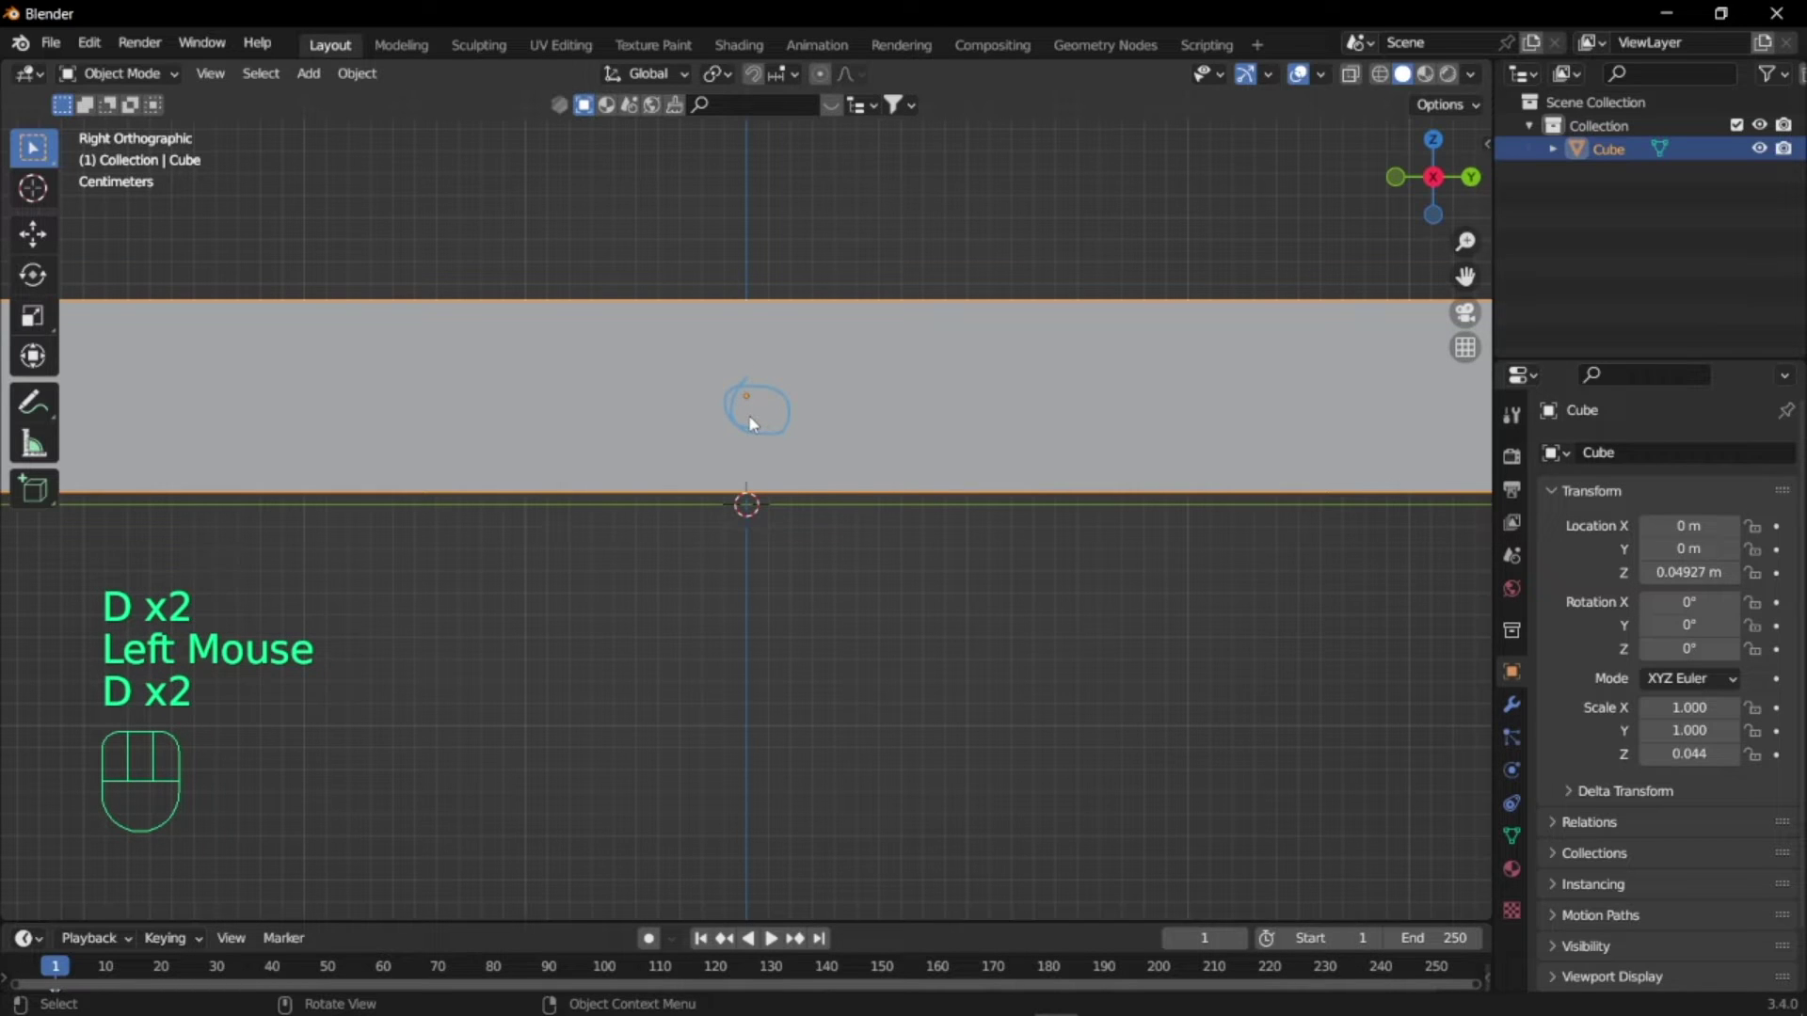
key("d")
left_click(753, 483)
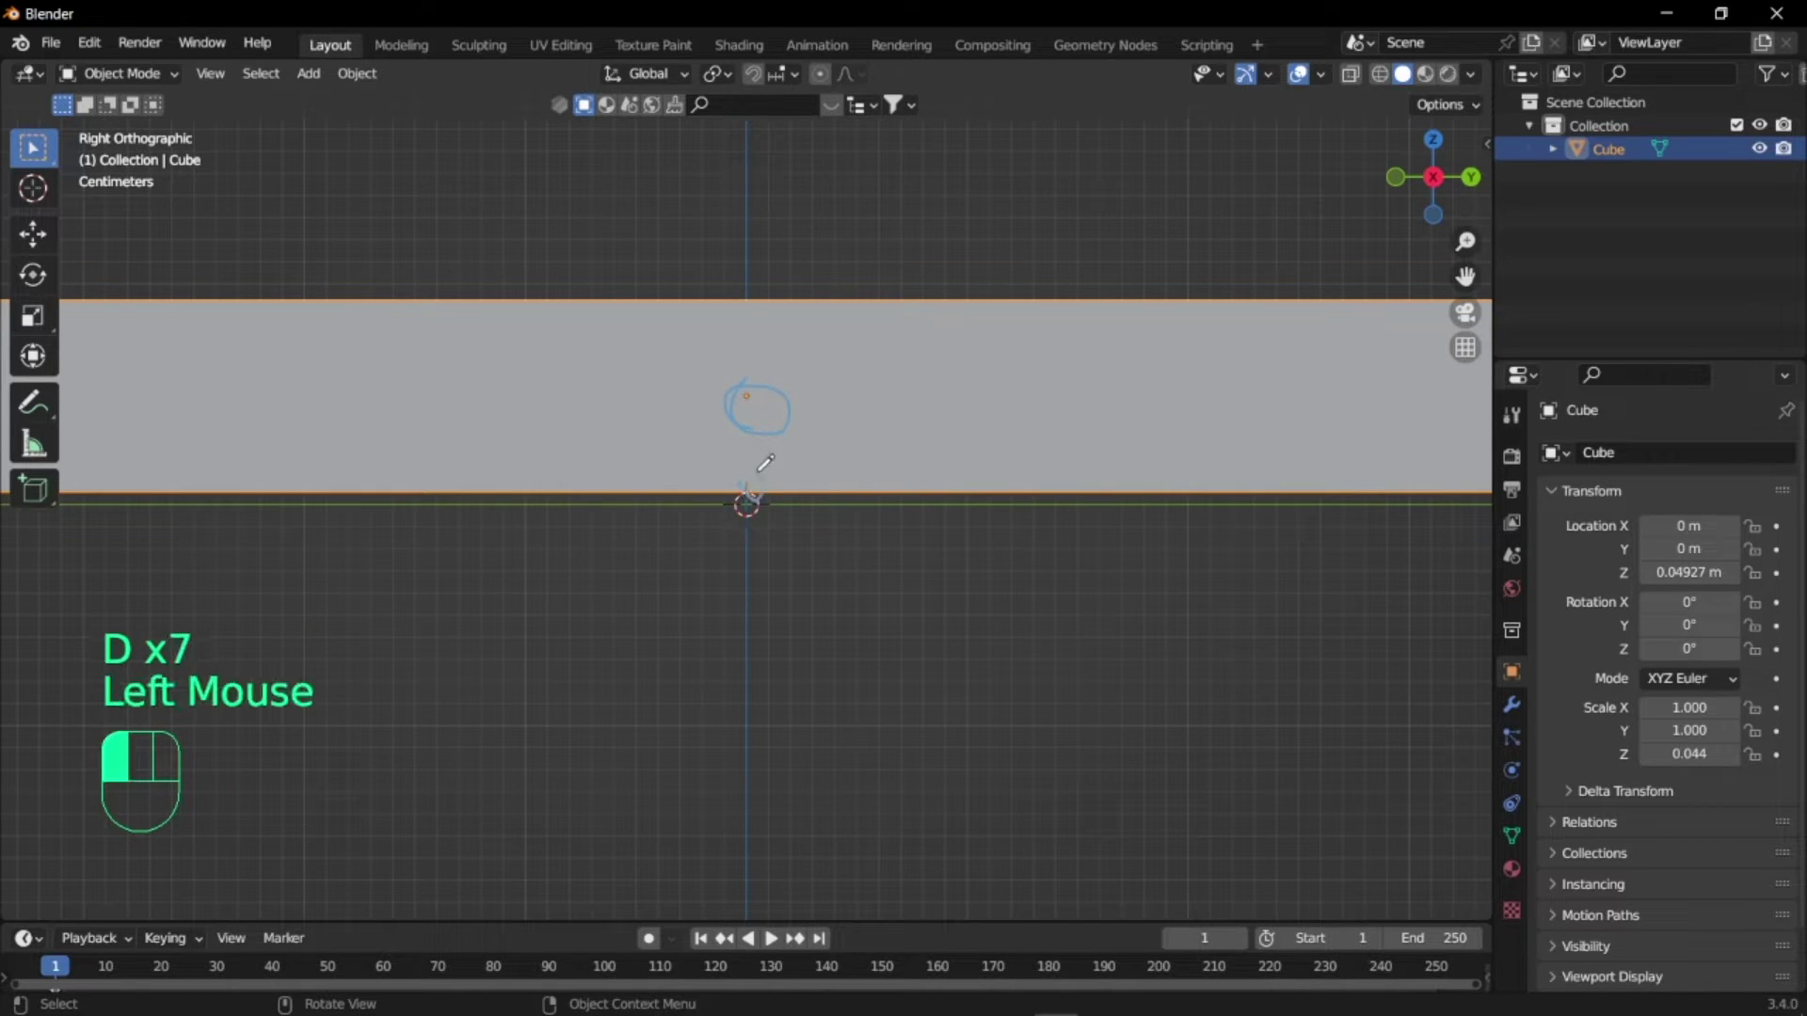
key("d")
right_click_drag(770, 465, 779, 461)
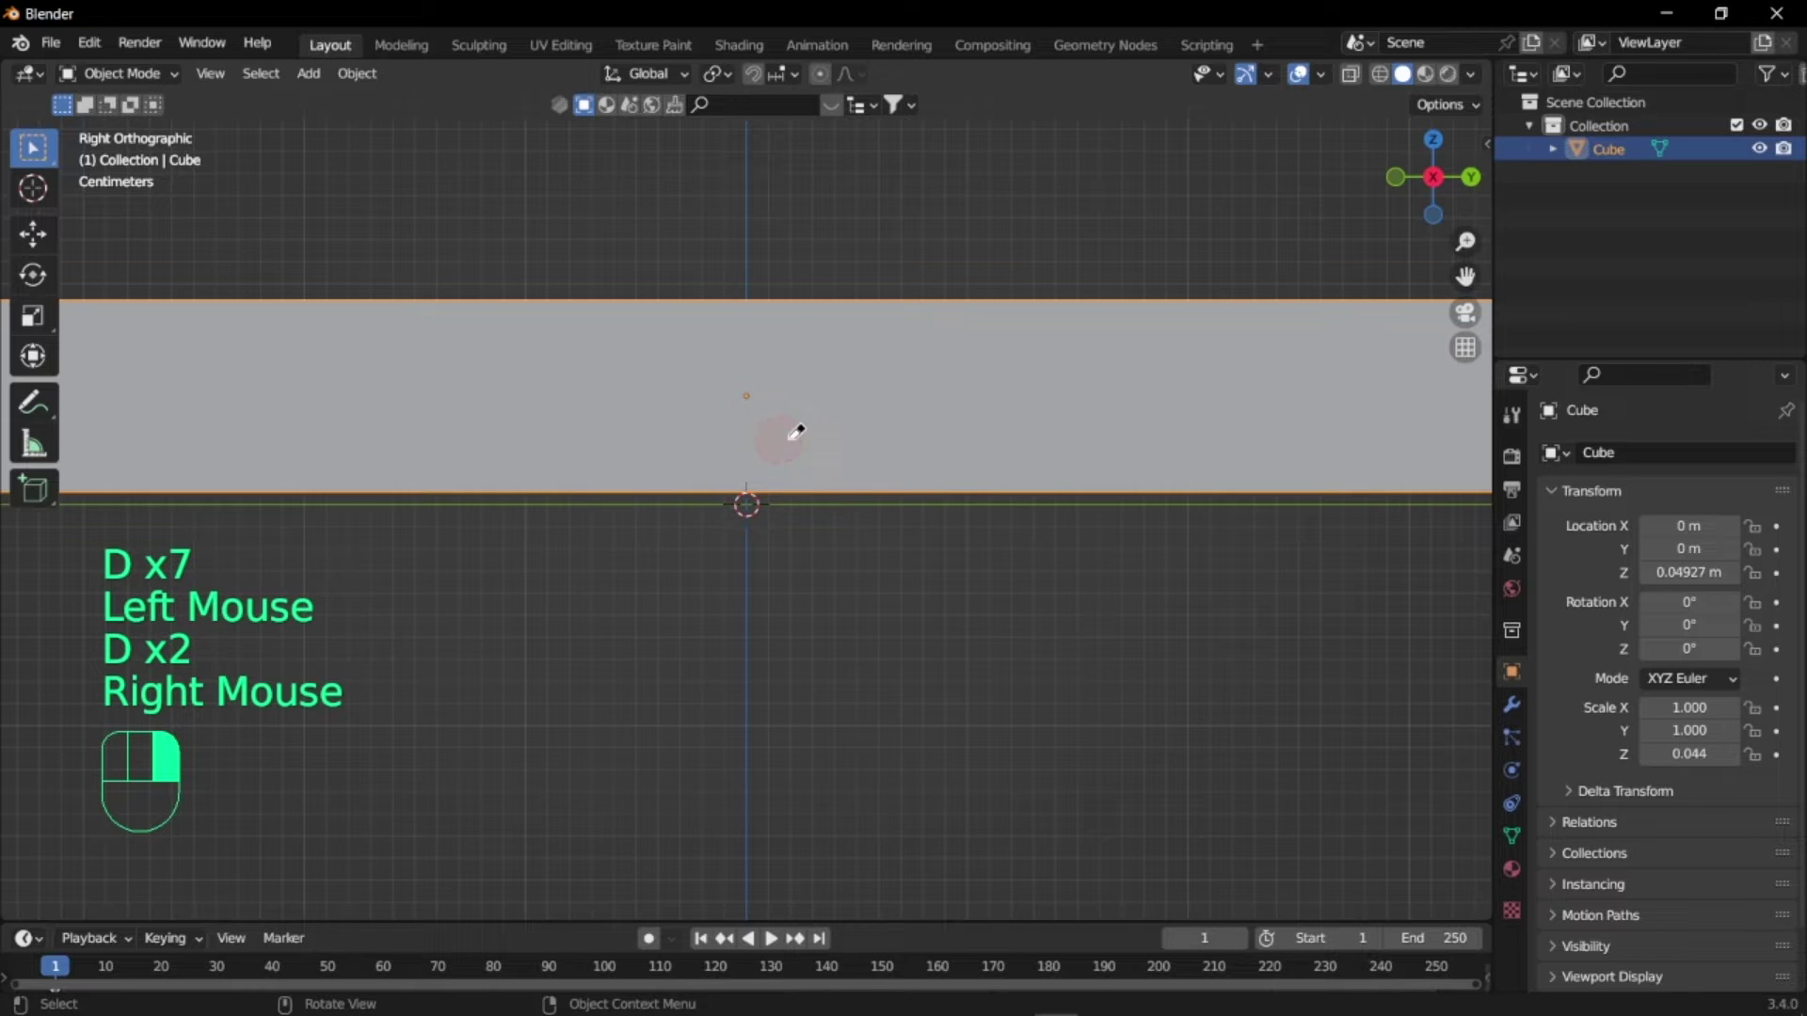
- In Edit Mode, raise the slab's mesh above its origin, then annotate its bottom edge
key("Tab")
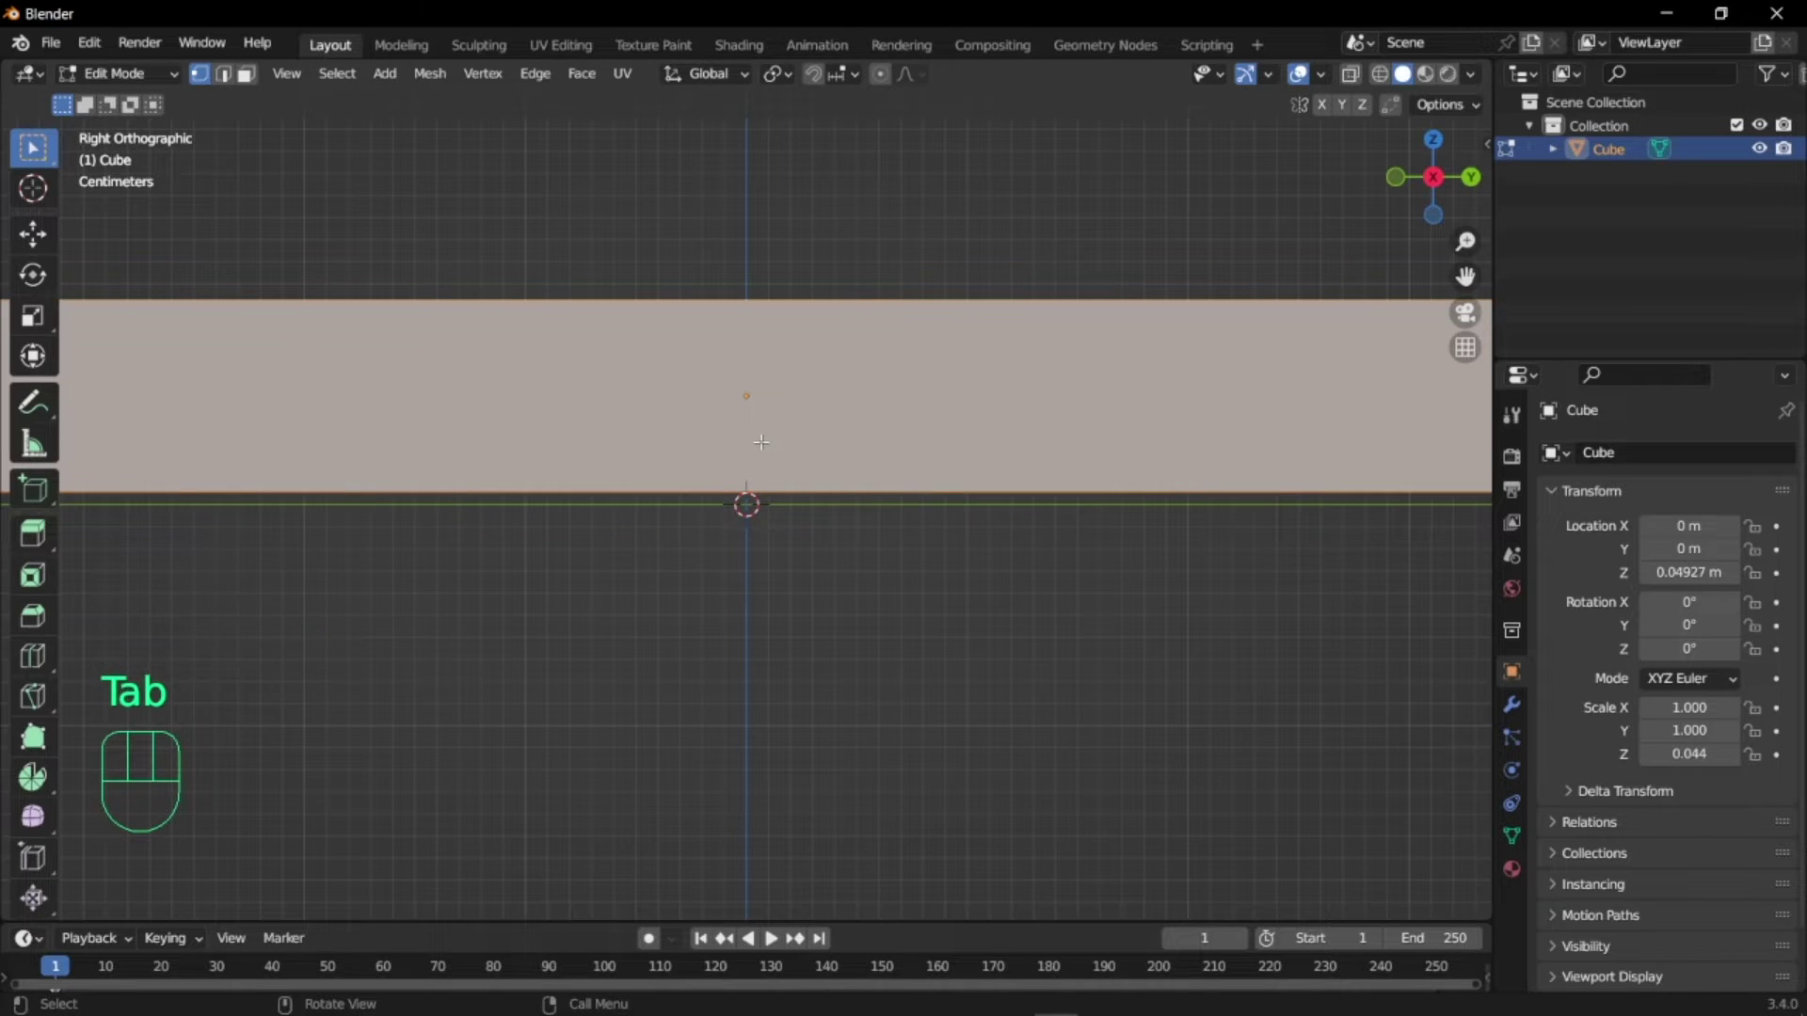
key("g")
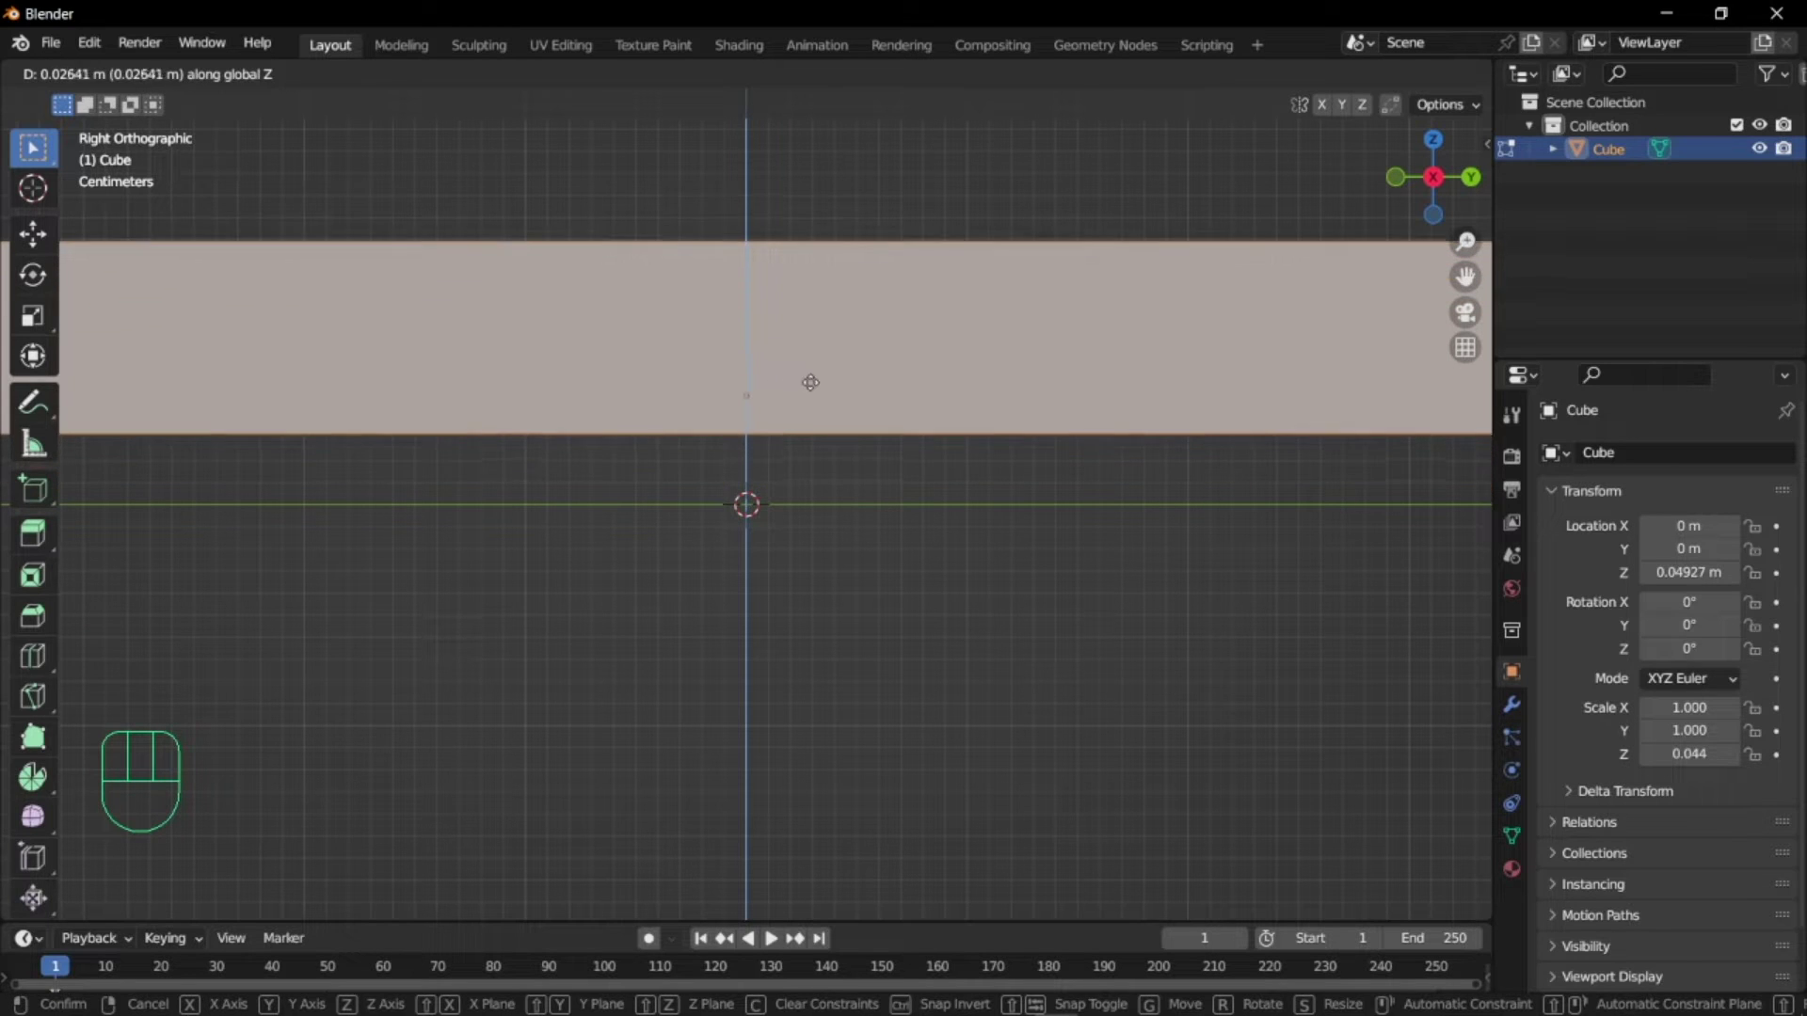
left_click(871, 349)
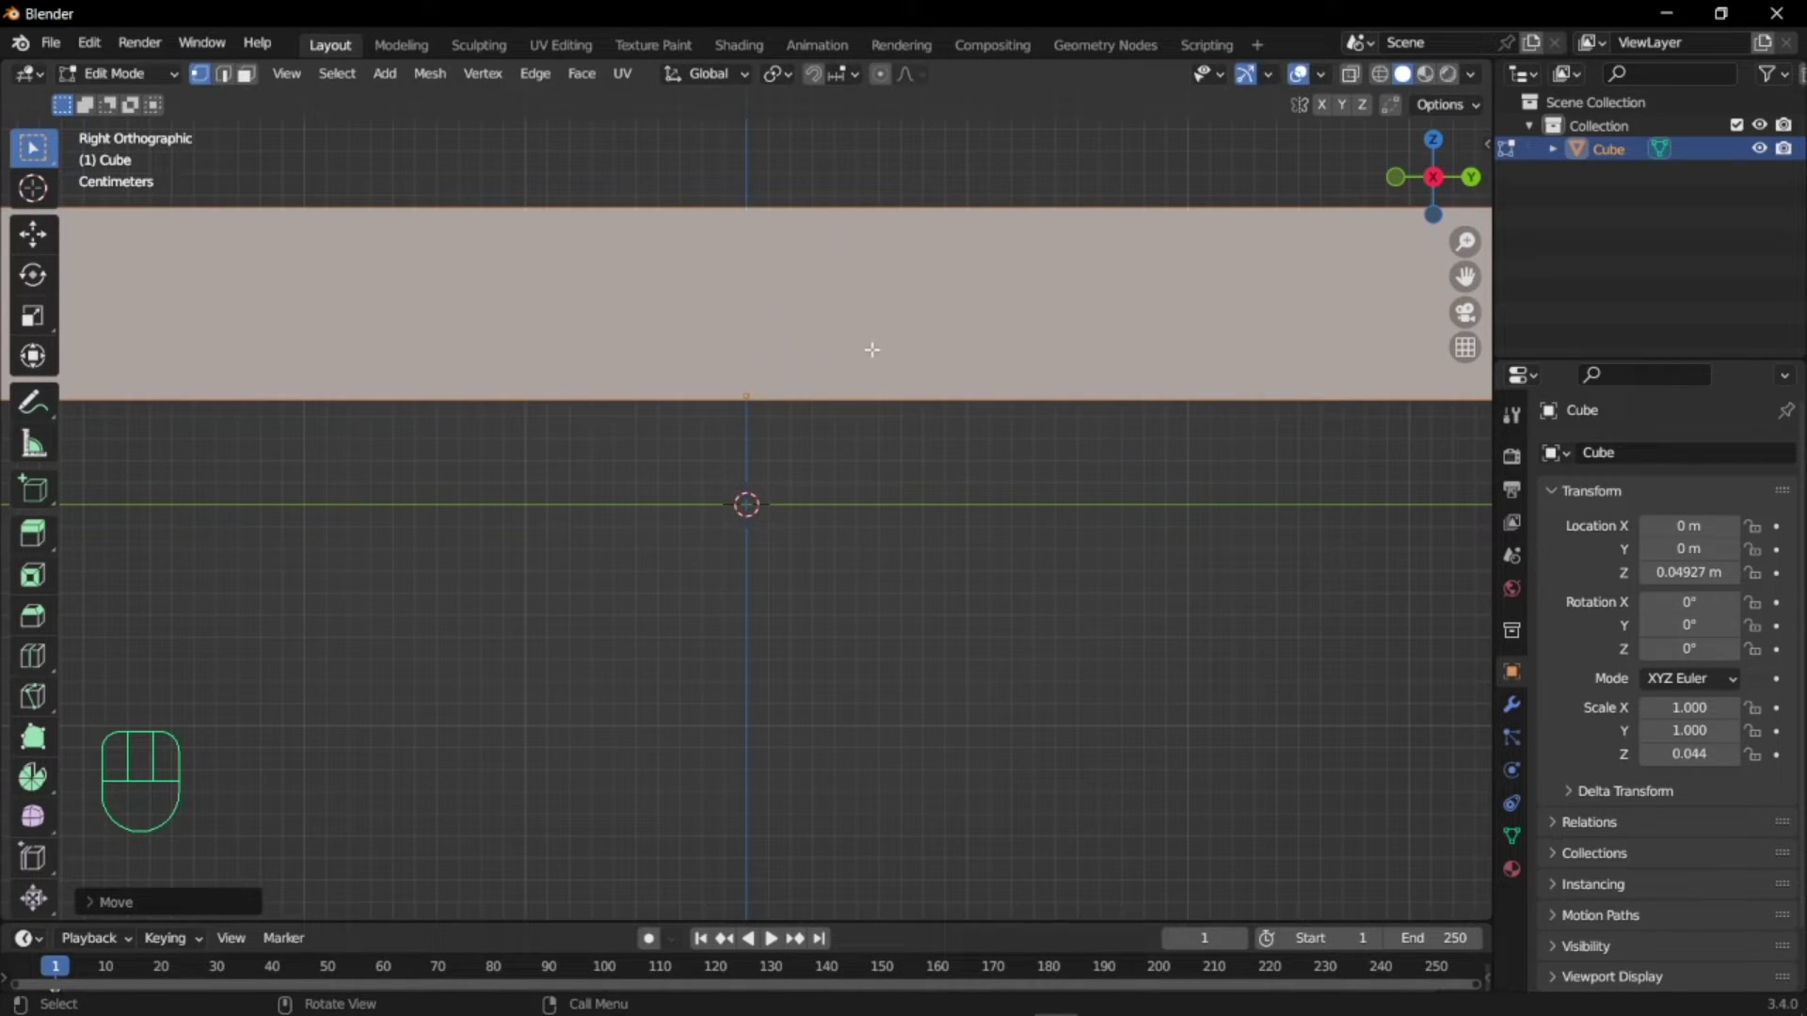
key("Tab")
right_click(796, 371)
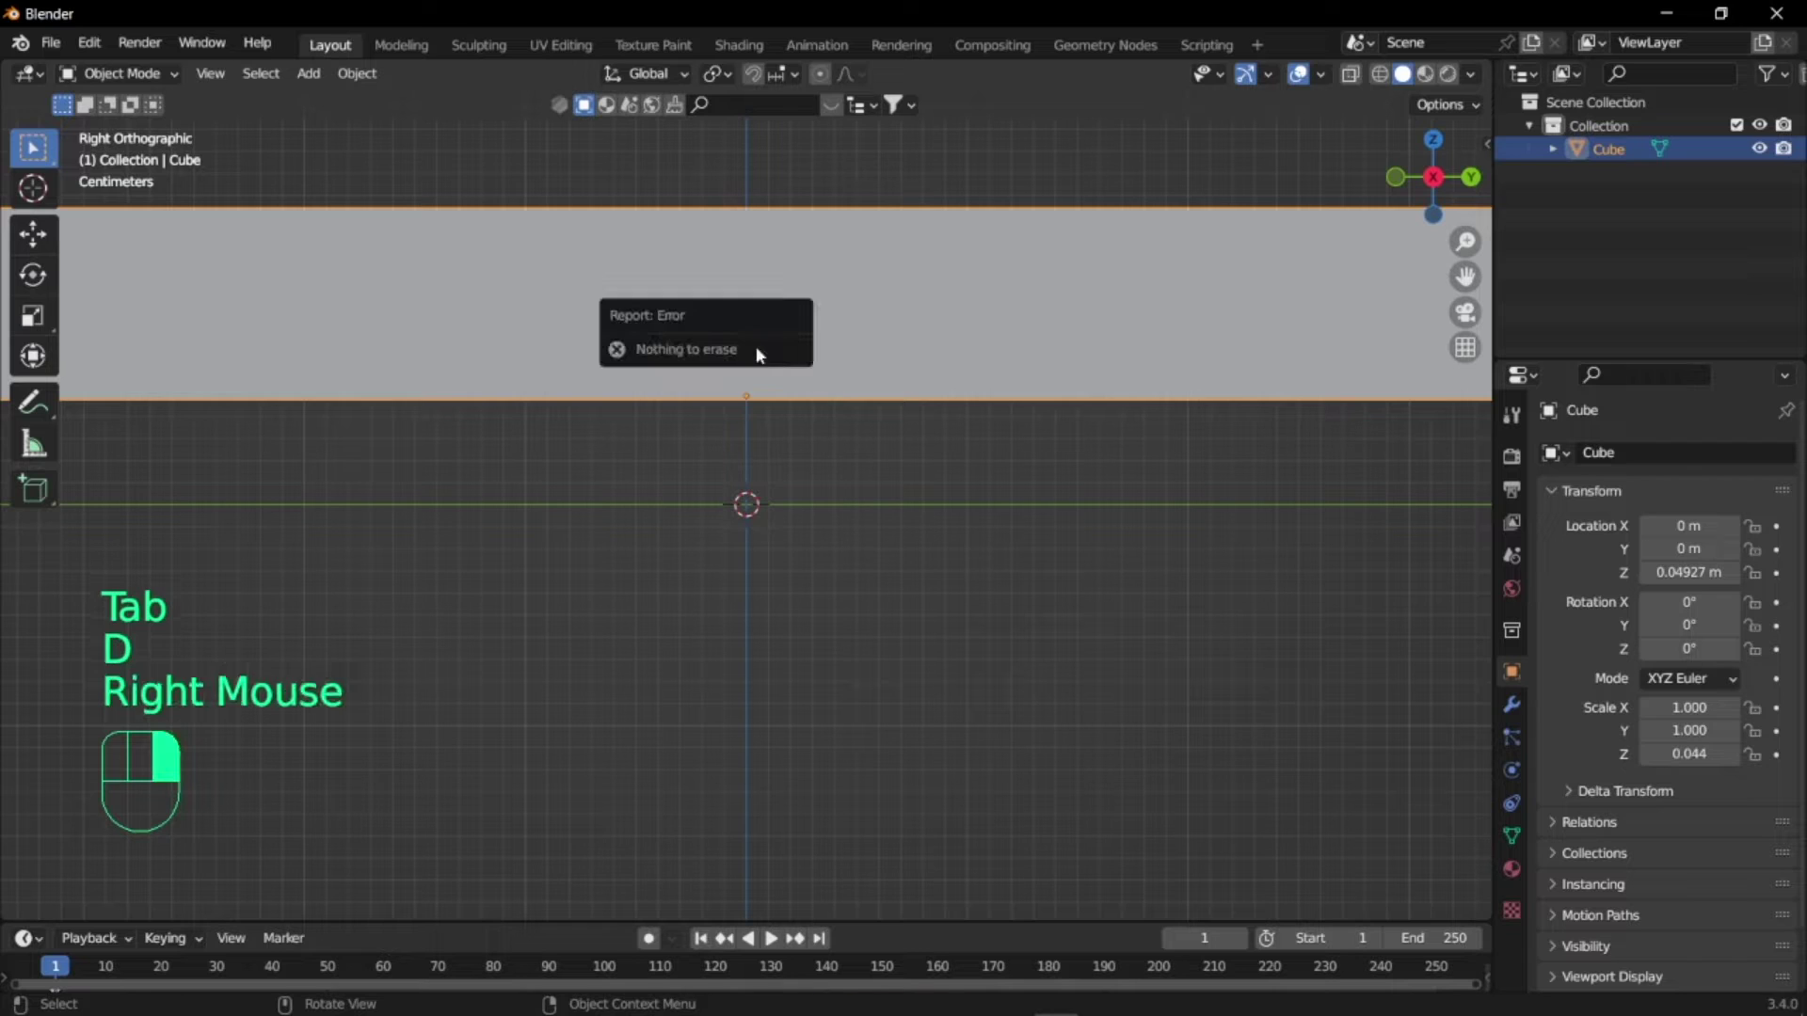
left_click_drag(723, 369, 805, 399)
mouse_move(786, 350)
left_mouse_down()
mouse_move(800, 373)
mouse_move(753, 405)
left_mouse_up()
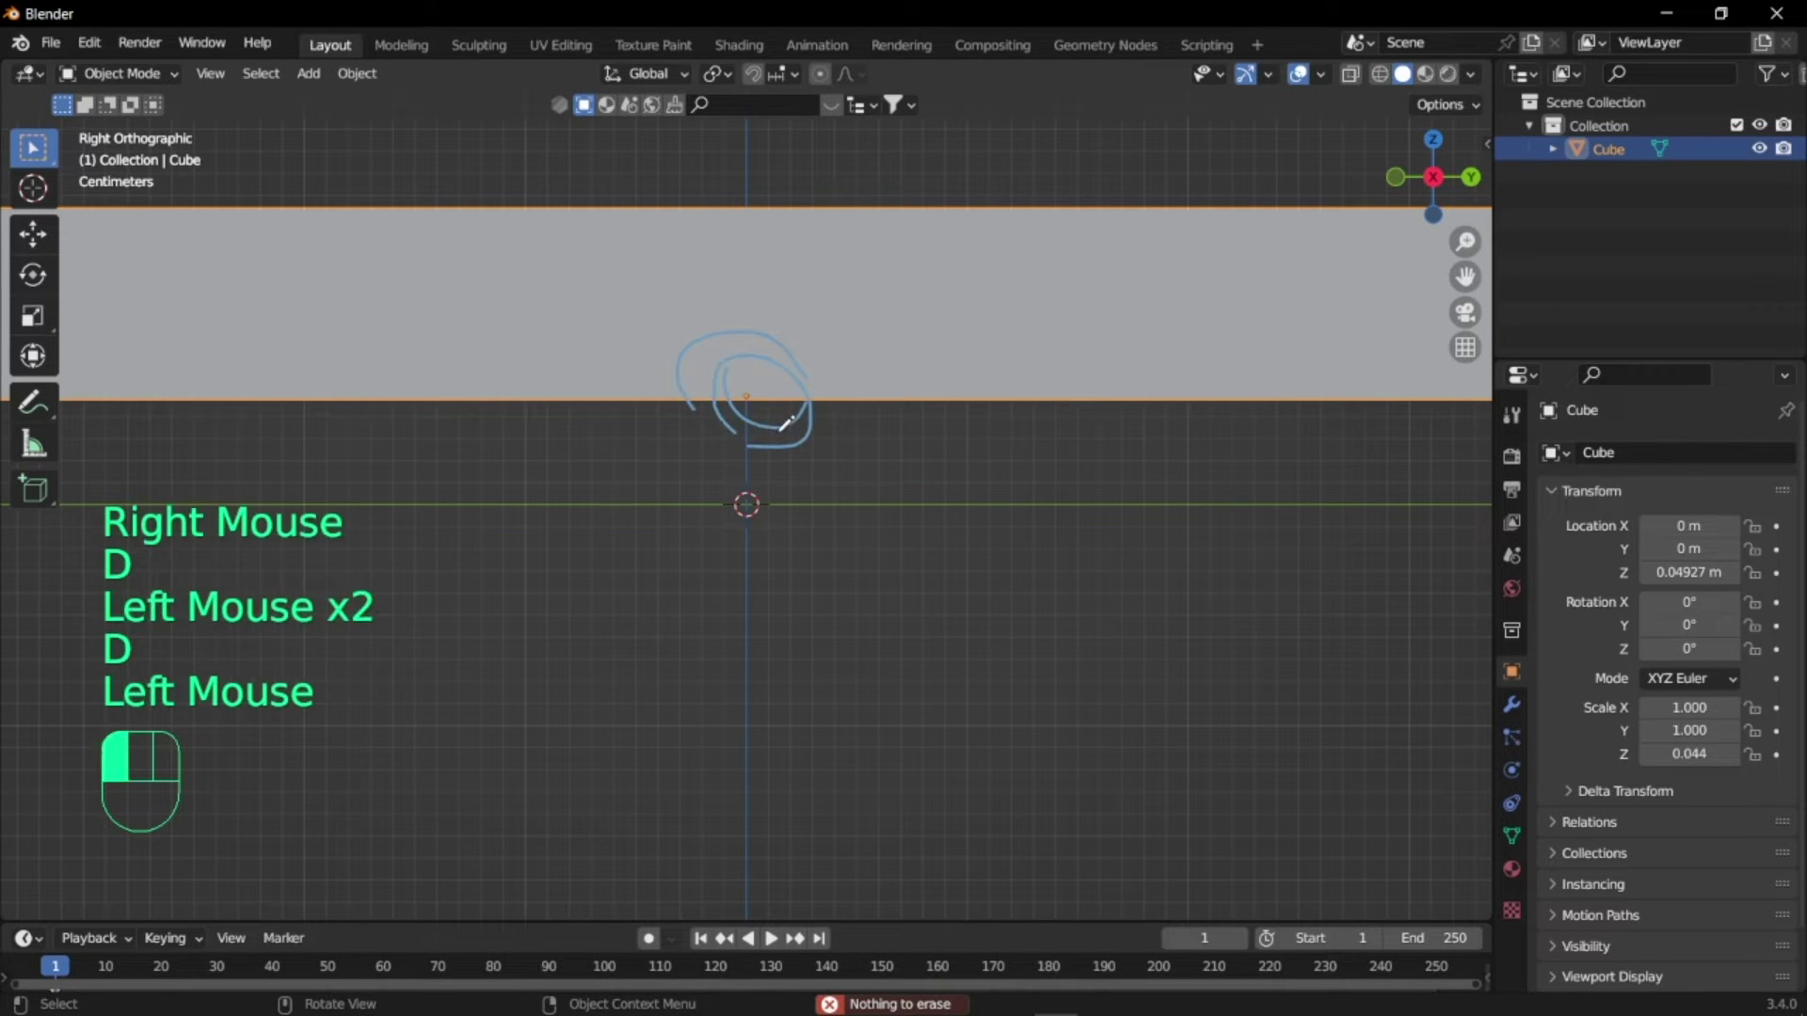
right_click_drag(752, 409, 844, 456)
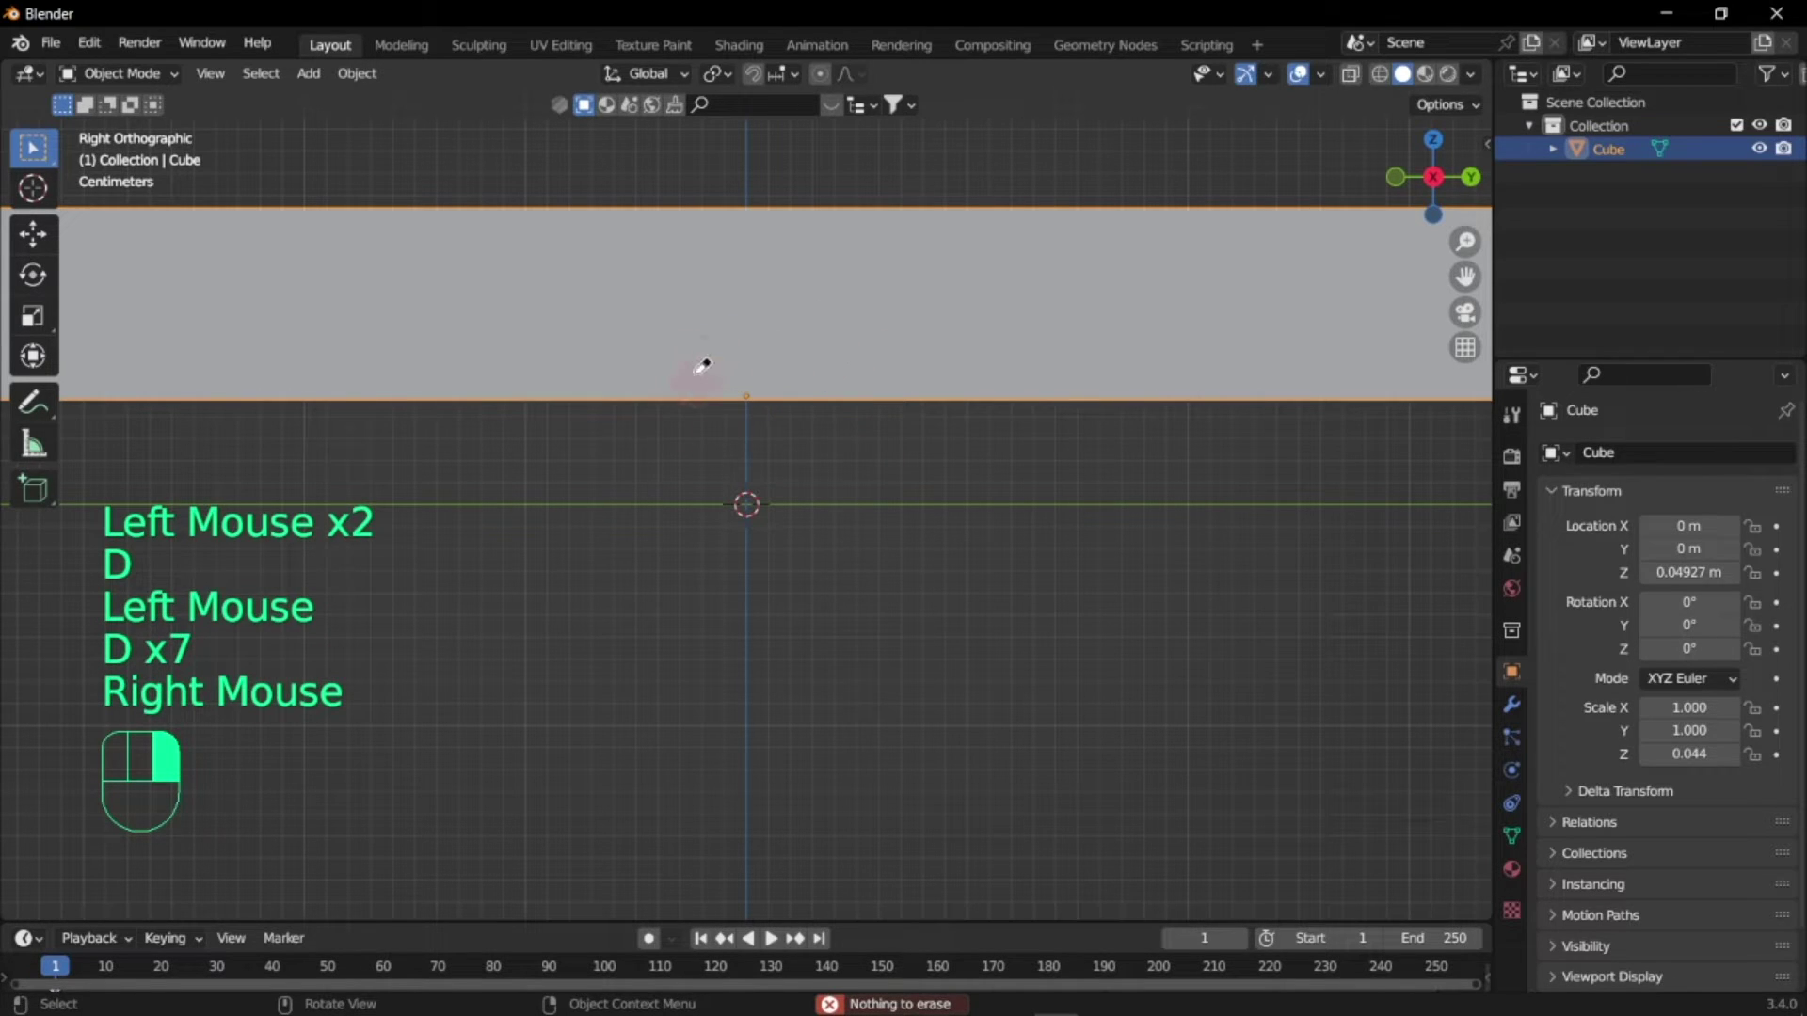
scroll(708, 339, "down", 2)
- Snap-move the slab along Z so its base sits at about 0 (-0.00073 m)
key("g")
key("z")
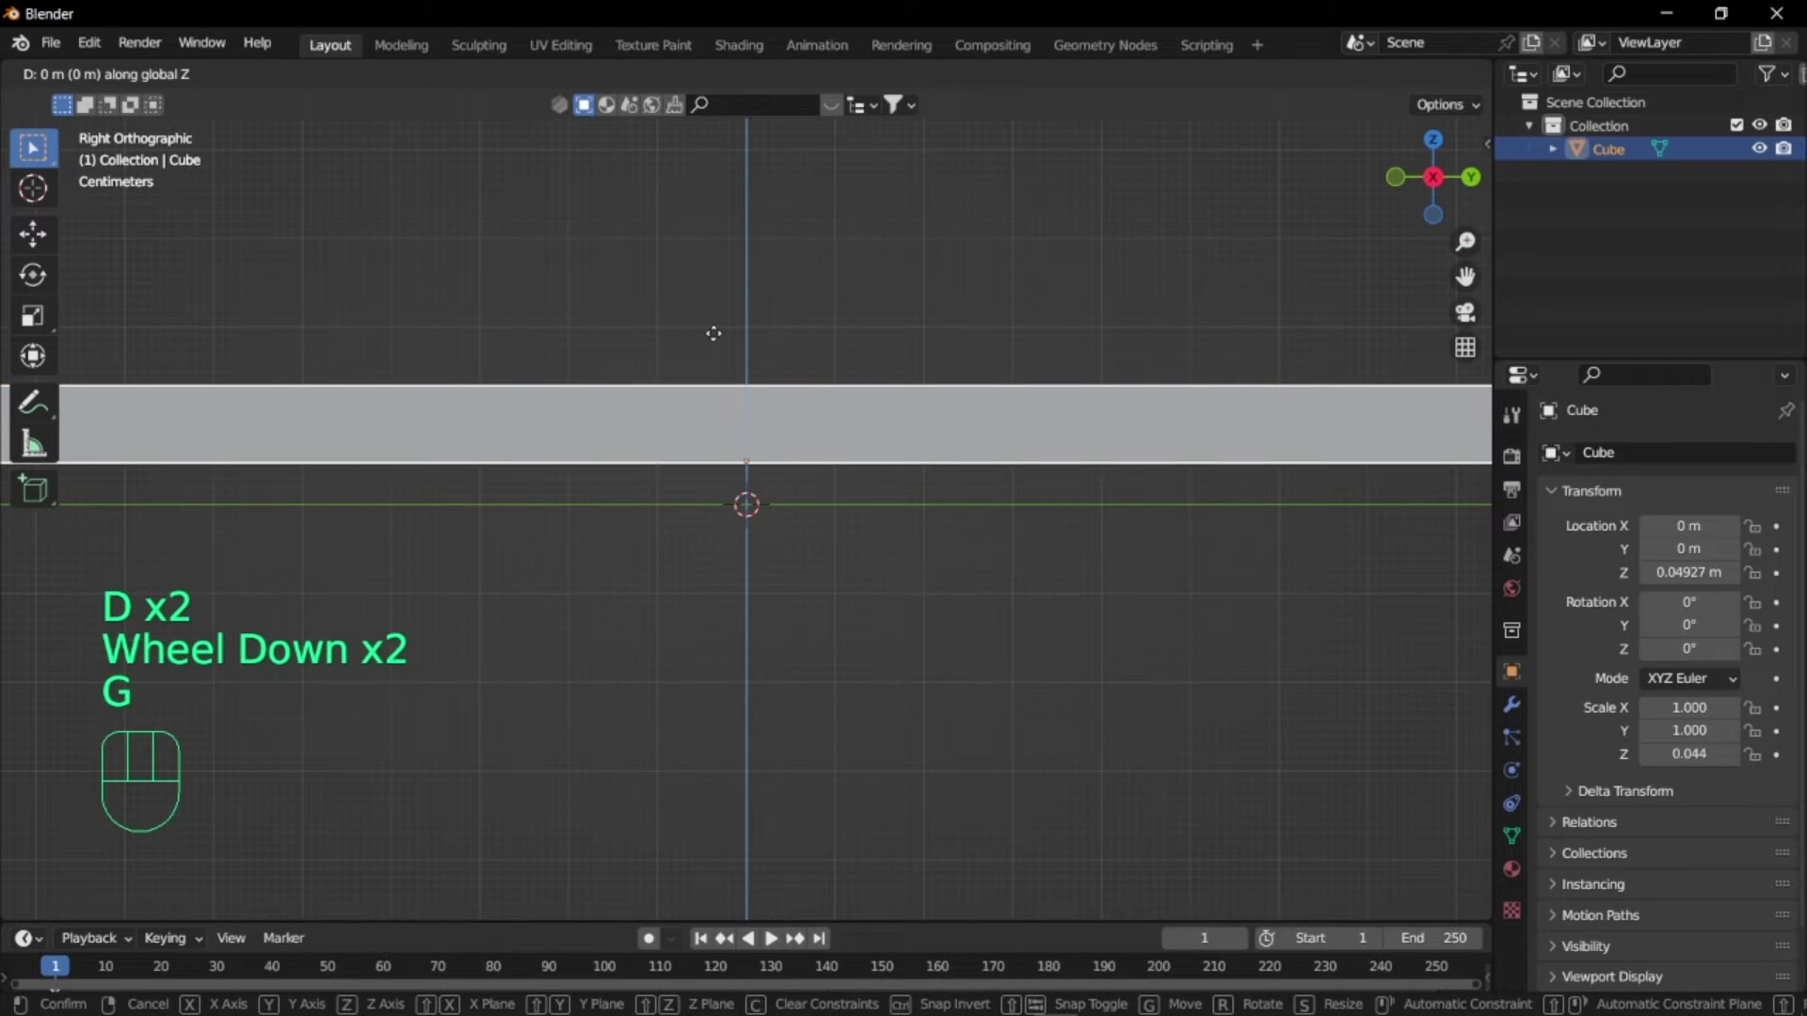
key("ctrl")
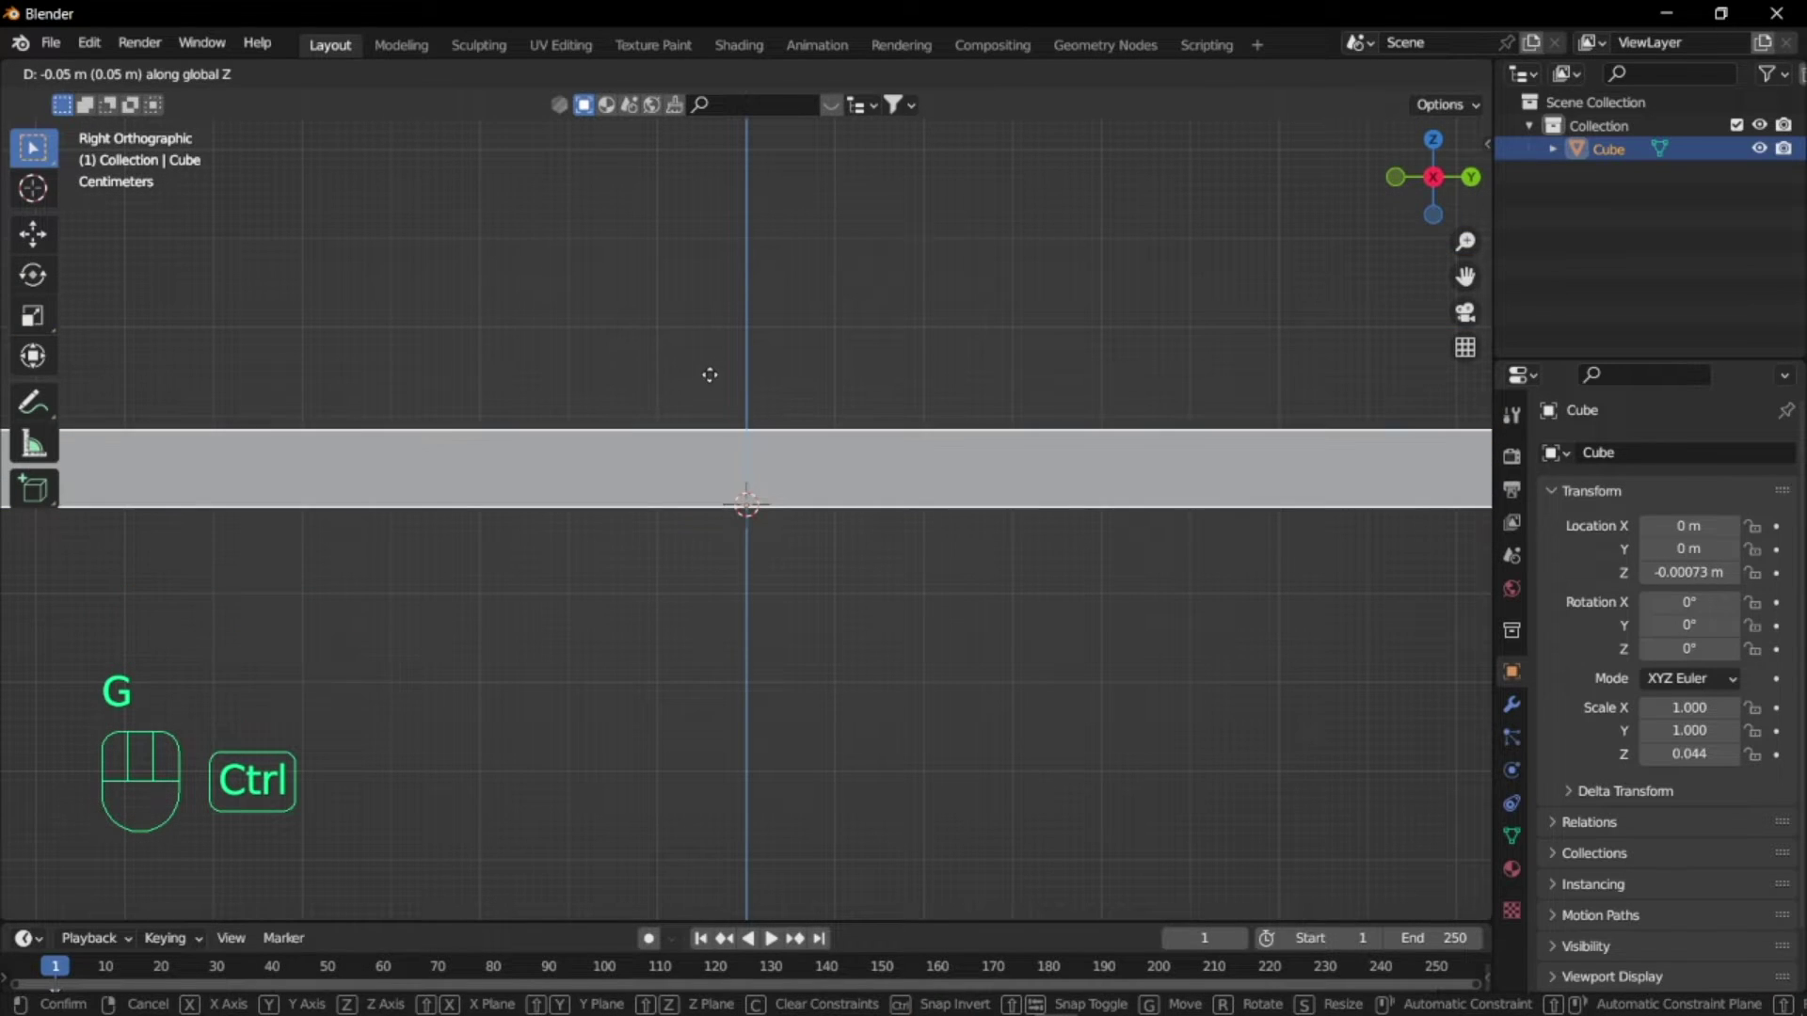
left_click(711, 375)
middle_click_drag(771, 395, 819, 471)
- Add an Array modifier with relative offset X 0 and Z 1.3
scroll(819, 472, "down", 2)
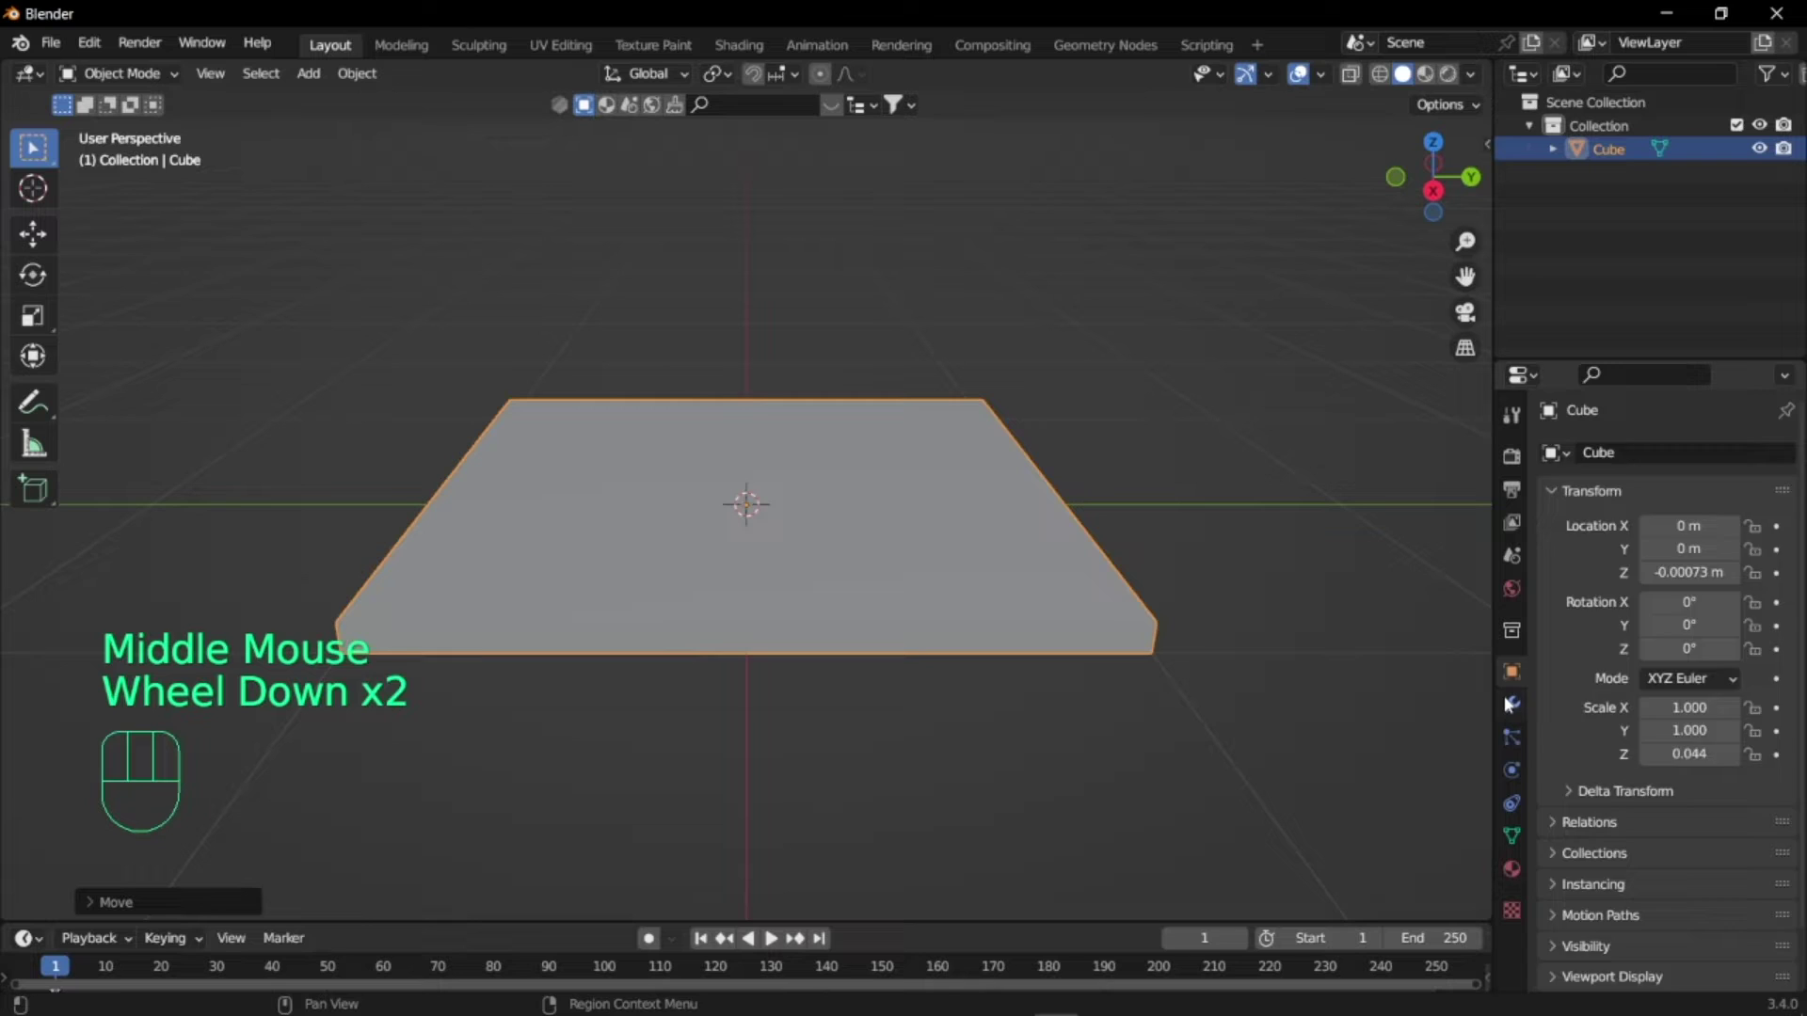
left_click(1511, 704)
left_click(1608, 450)
left_click(1294, 522)
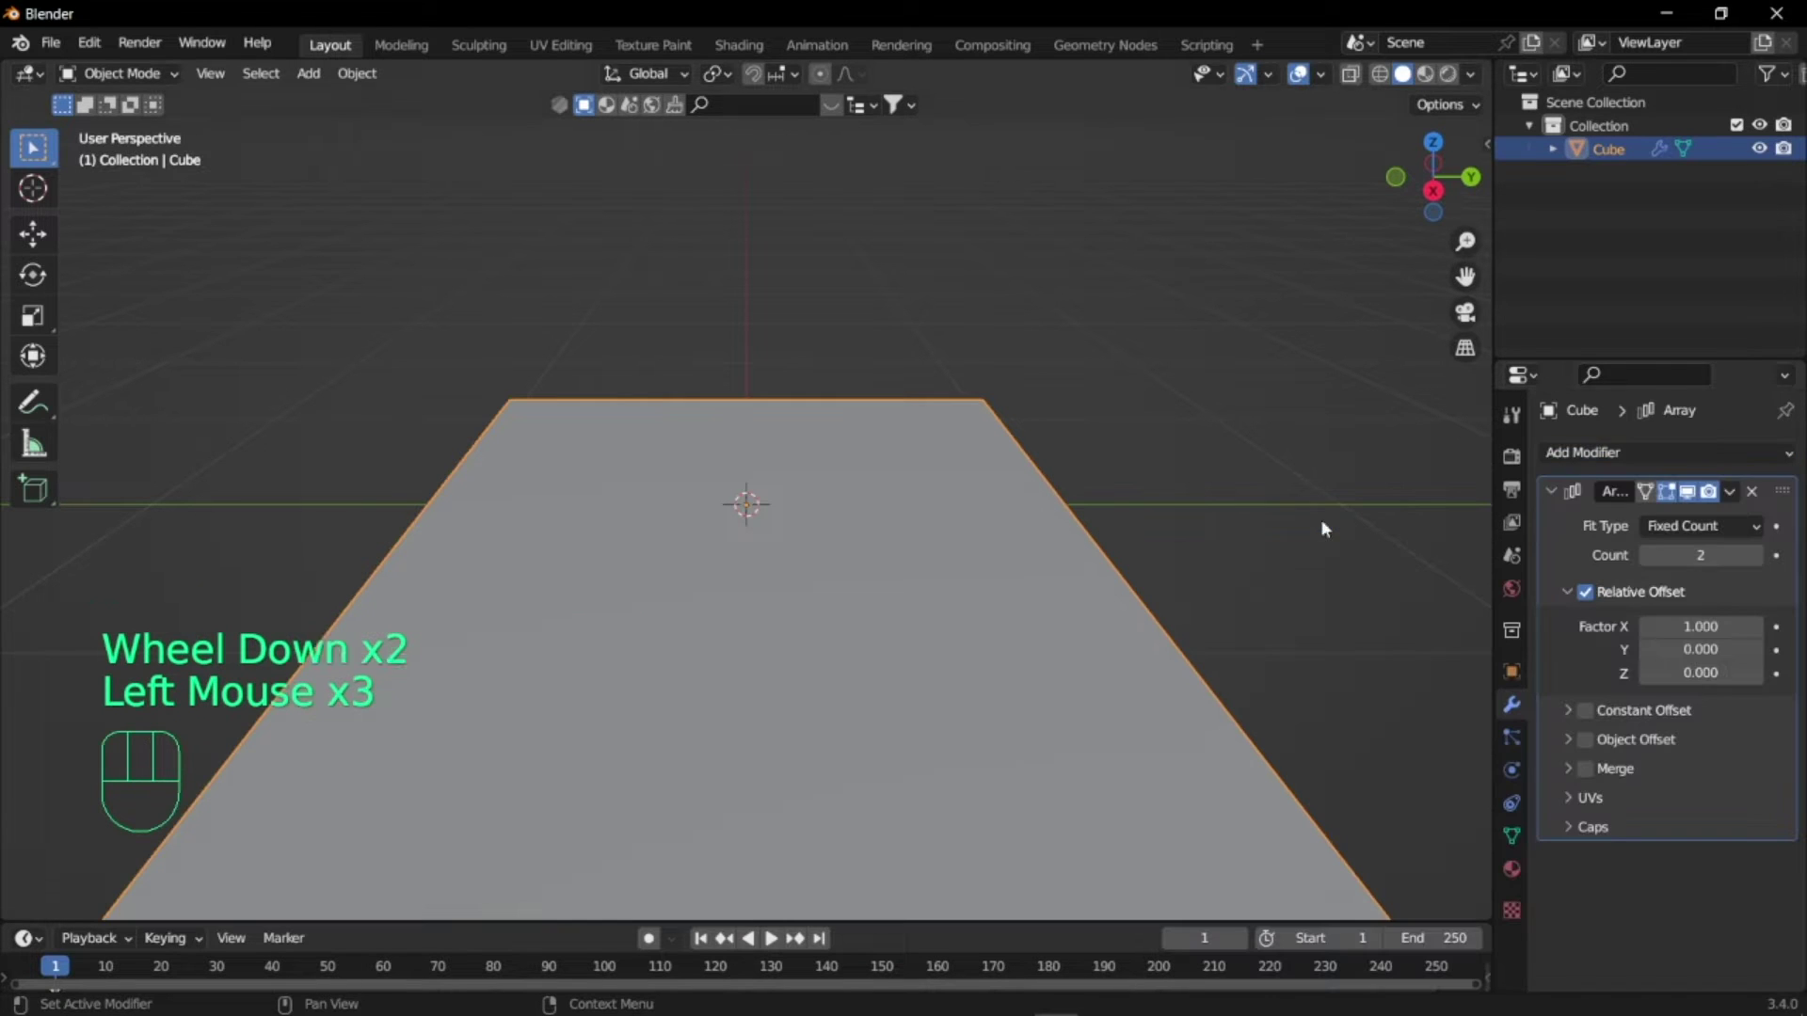
left_click(1695, 625)
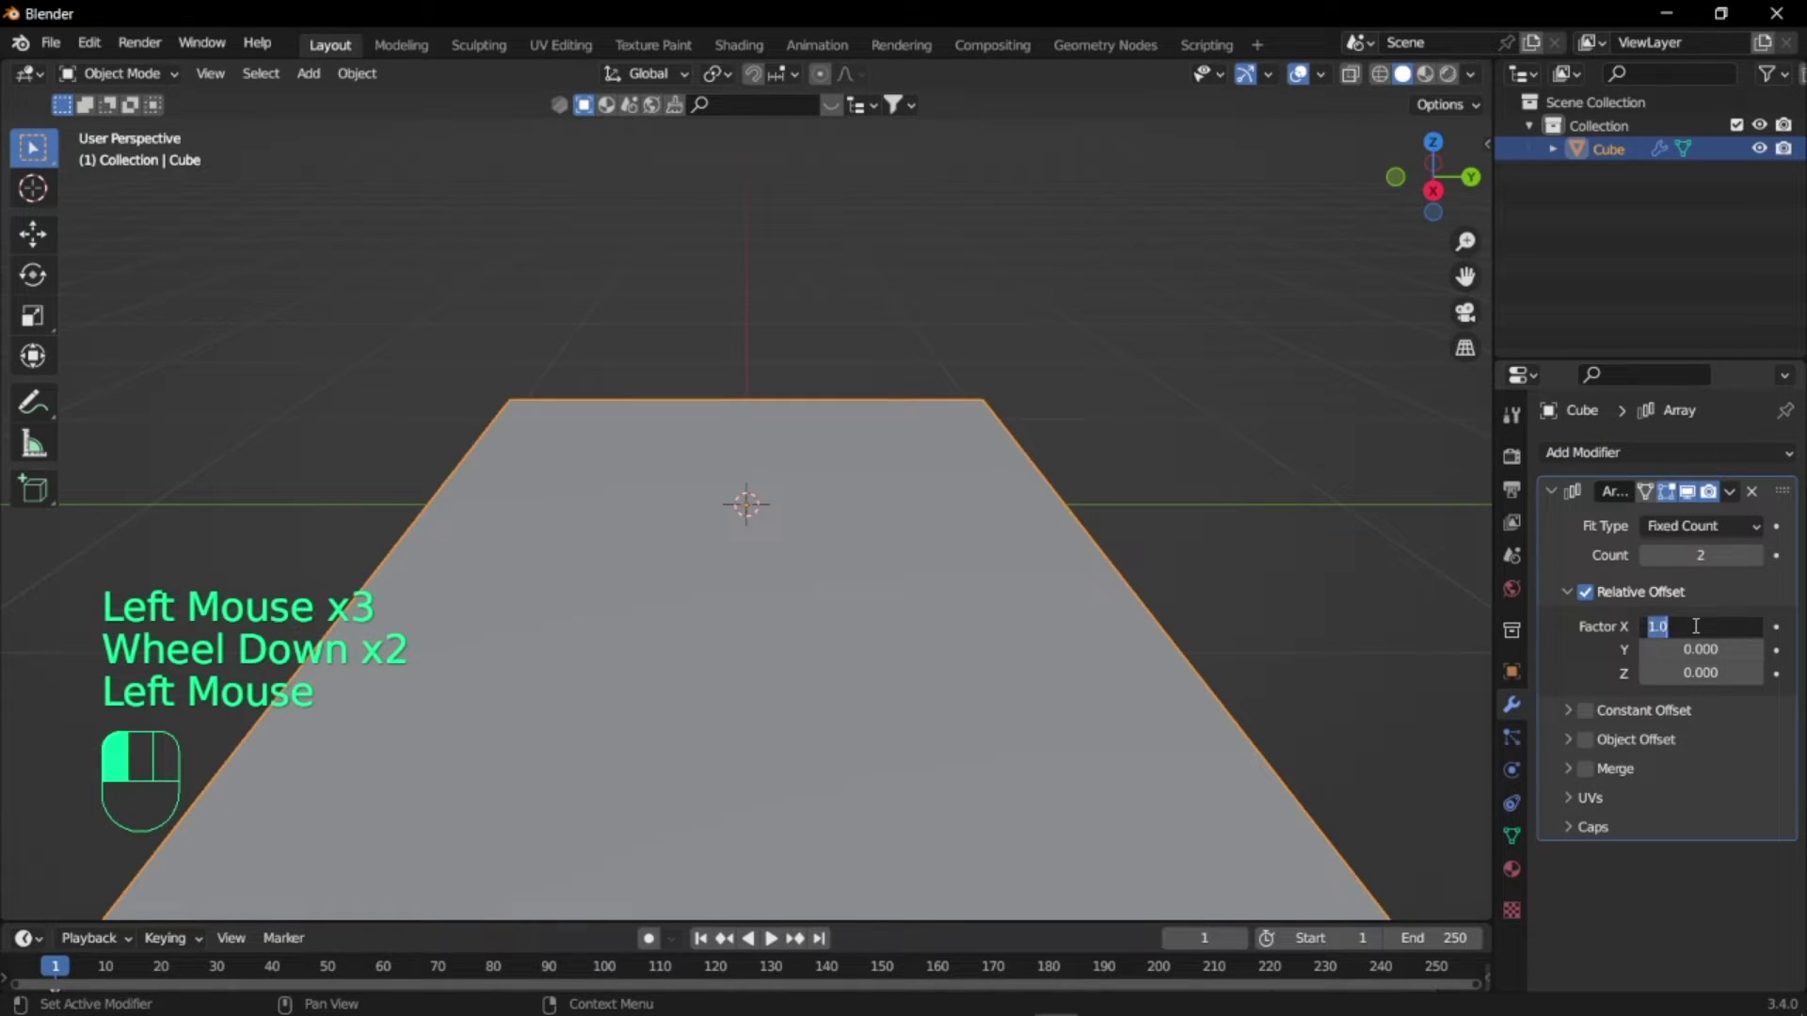
type("0")
key("Return")
left_click(1710, 674)
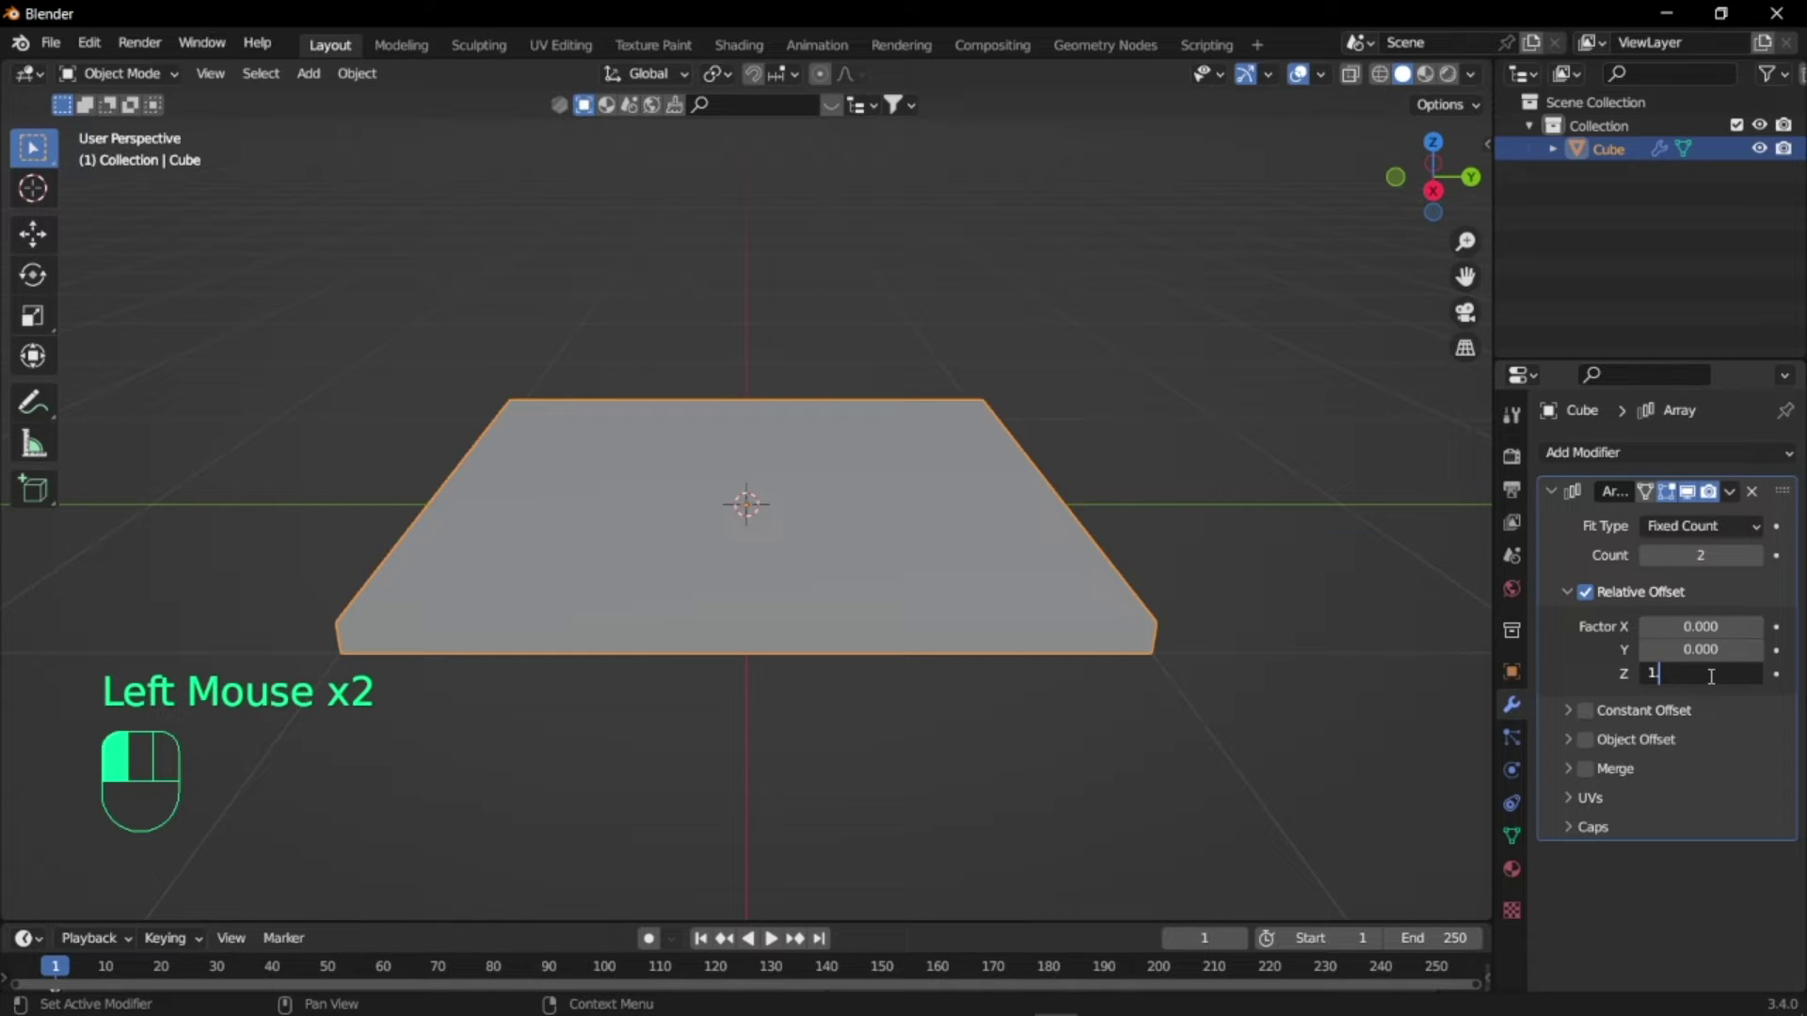
type("1.3")
key("Return")
- Set the array count to 70 stacked copies
middle_click_drag(1082, 527, 1128, 505)
scroll(1121, 465, "up", 2)
scroll(1128, 506, "down", 2)
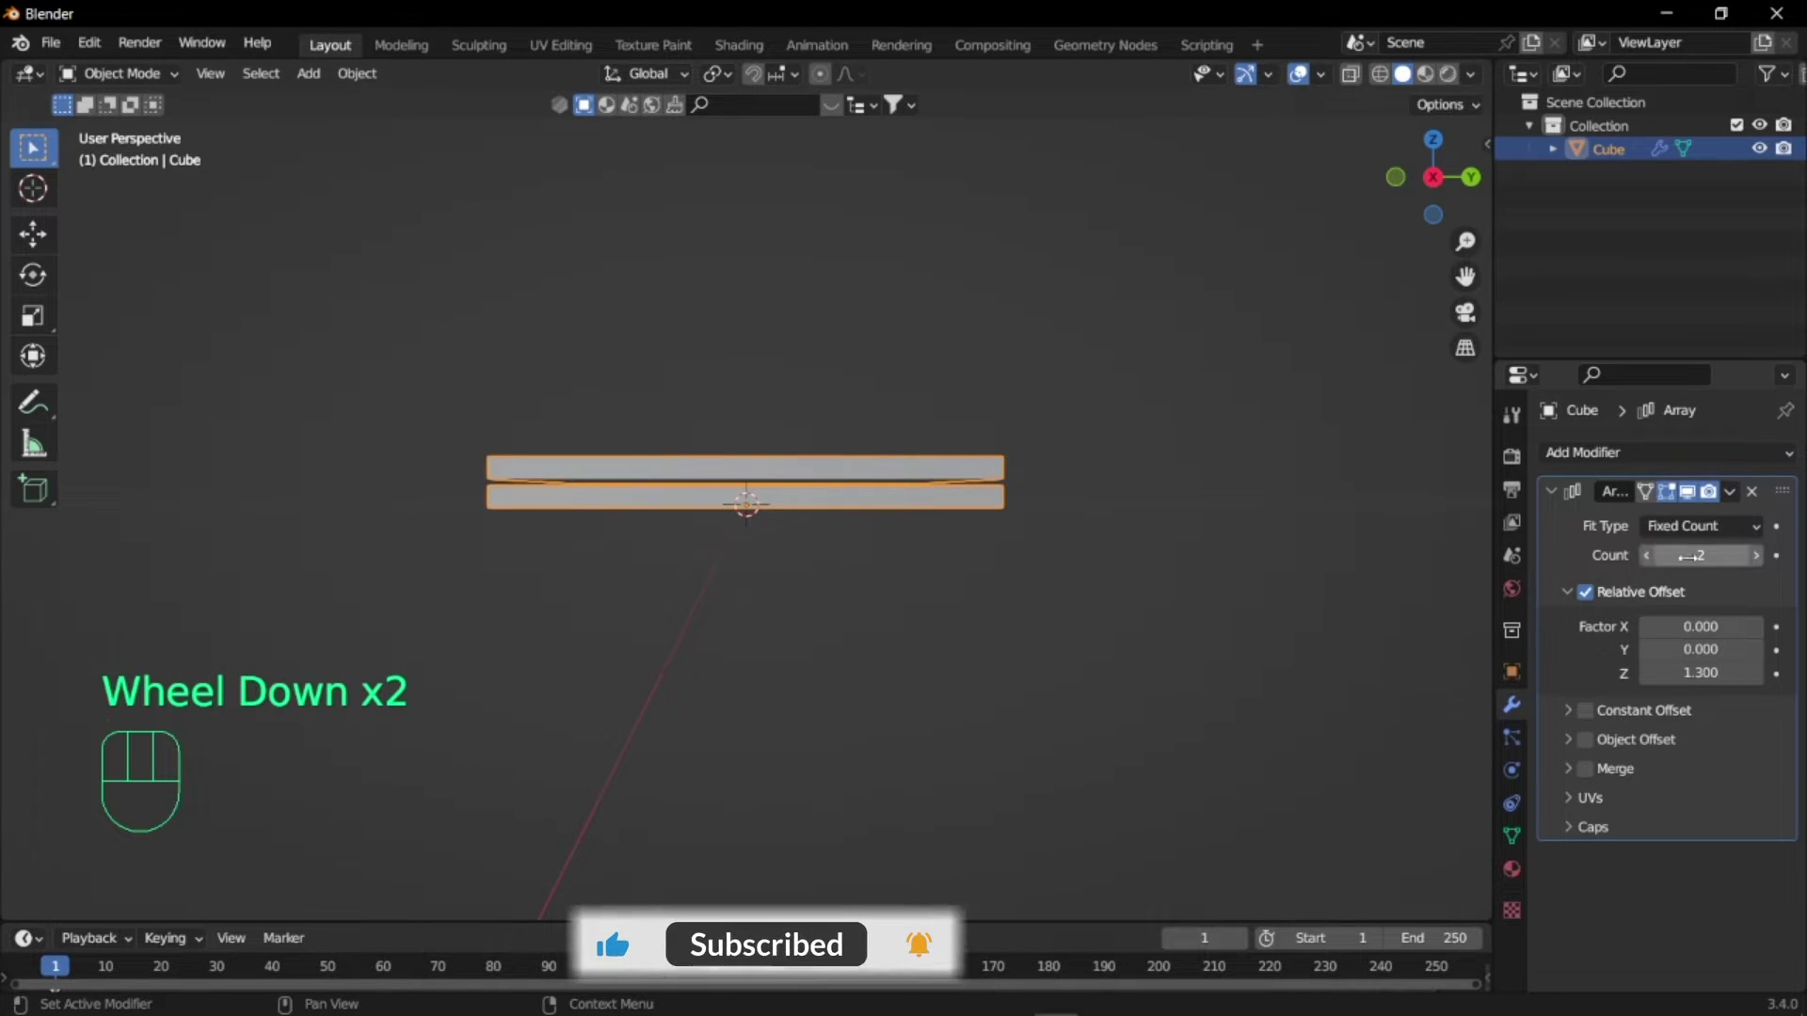
left_click(1690, 557)
key("BackSpace")
type("70")
key("Return")
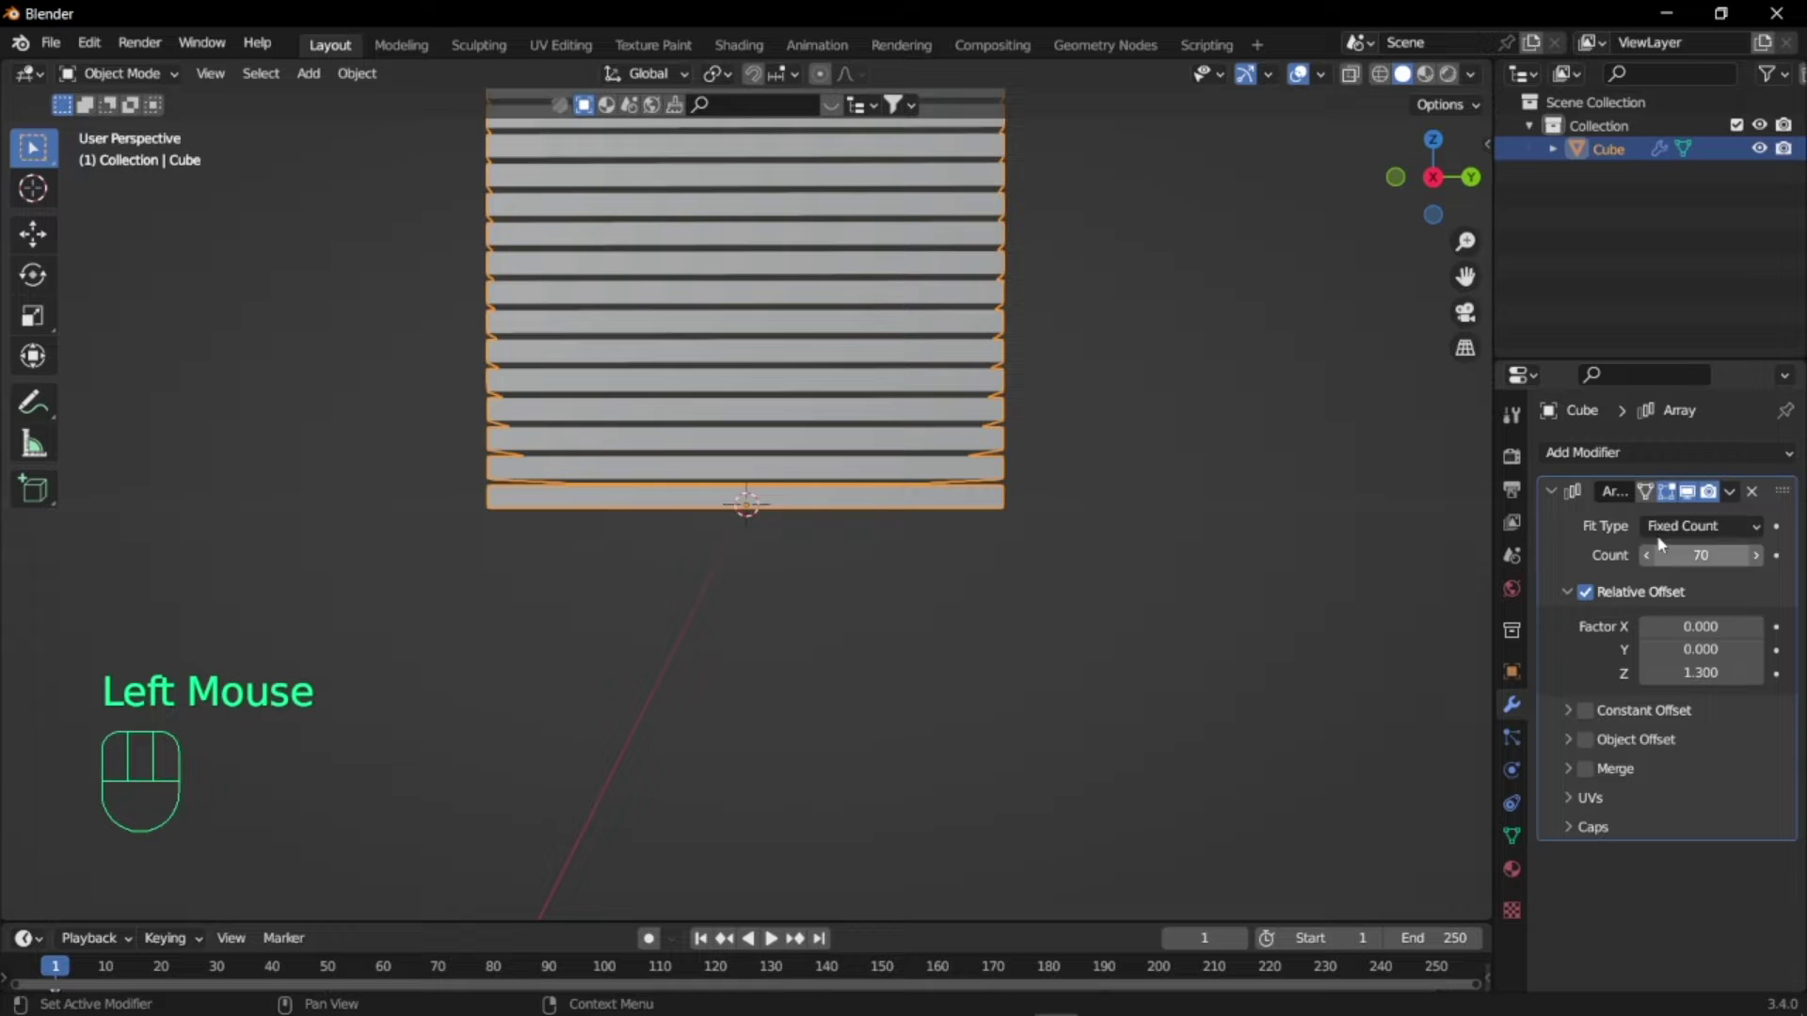
- Add a Simple Deform in Twist mode on the Z axis with a 360° angle
left_click(1550, 491)
left_click(1581, 453)
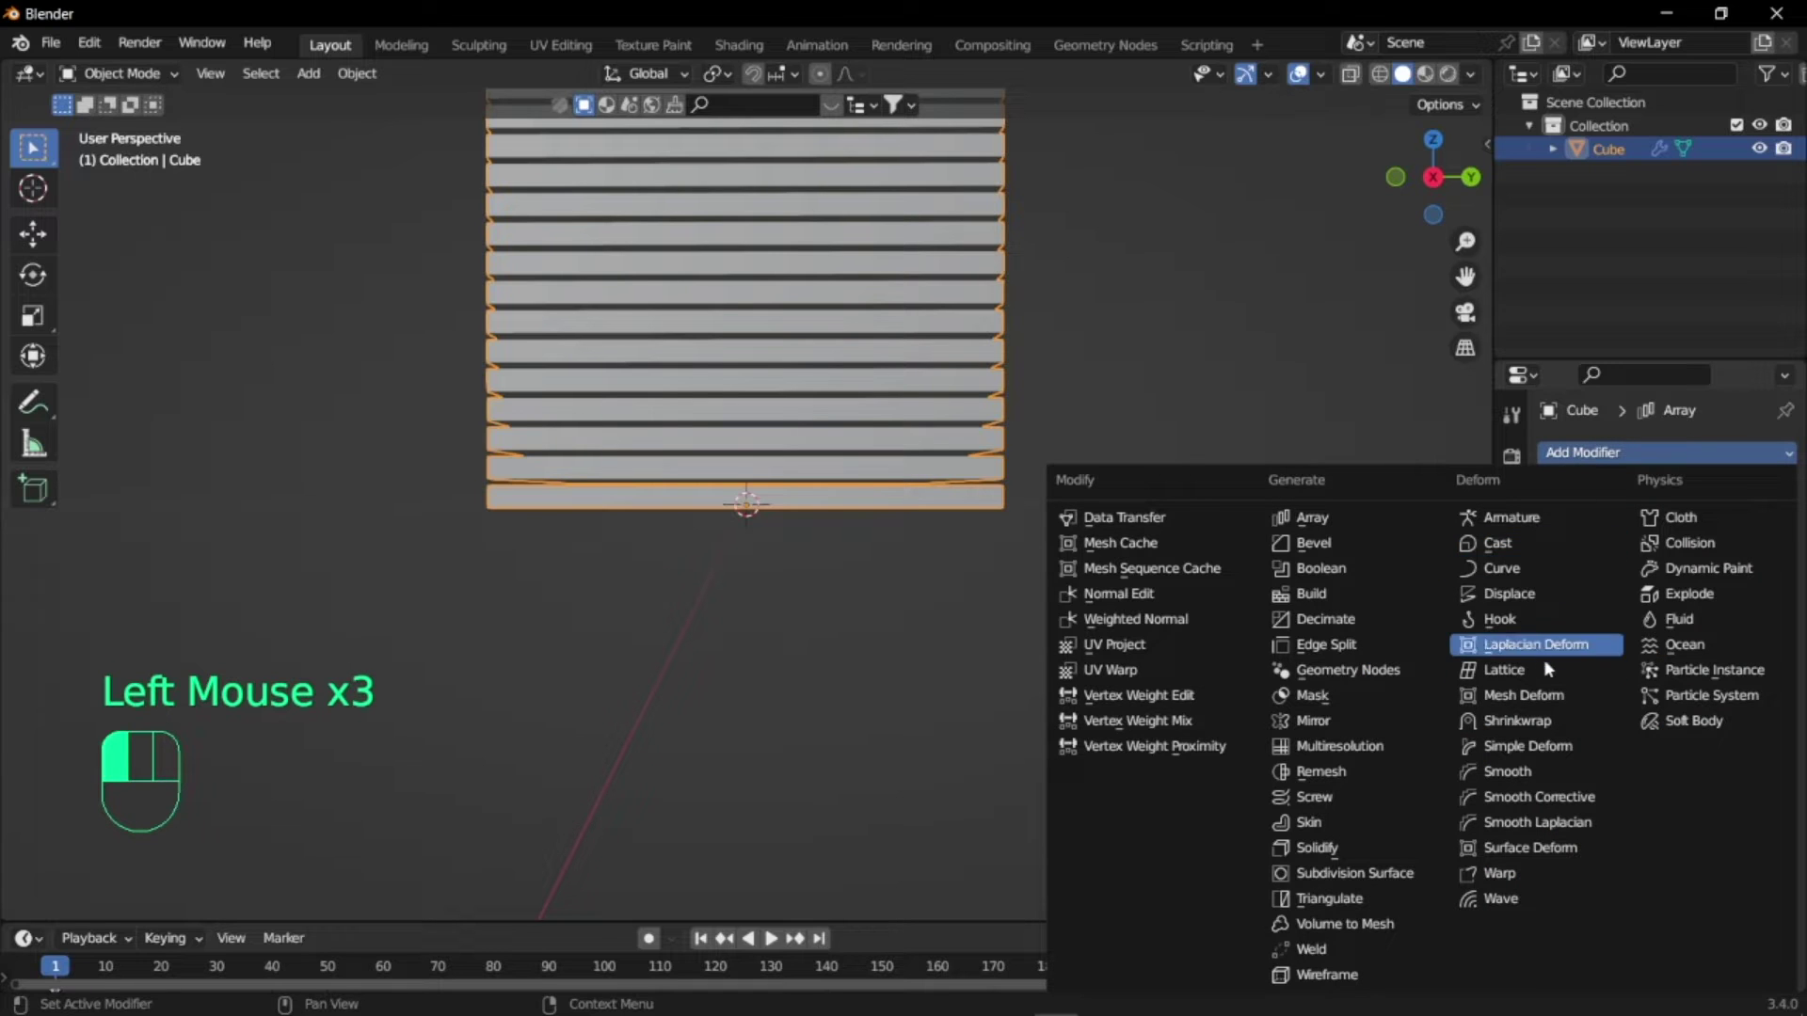
left_click(1529, 745)
scroll(986, 529, "down", 4)
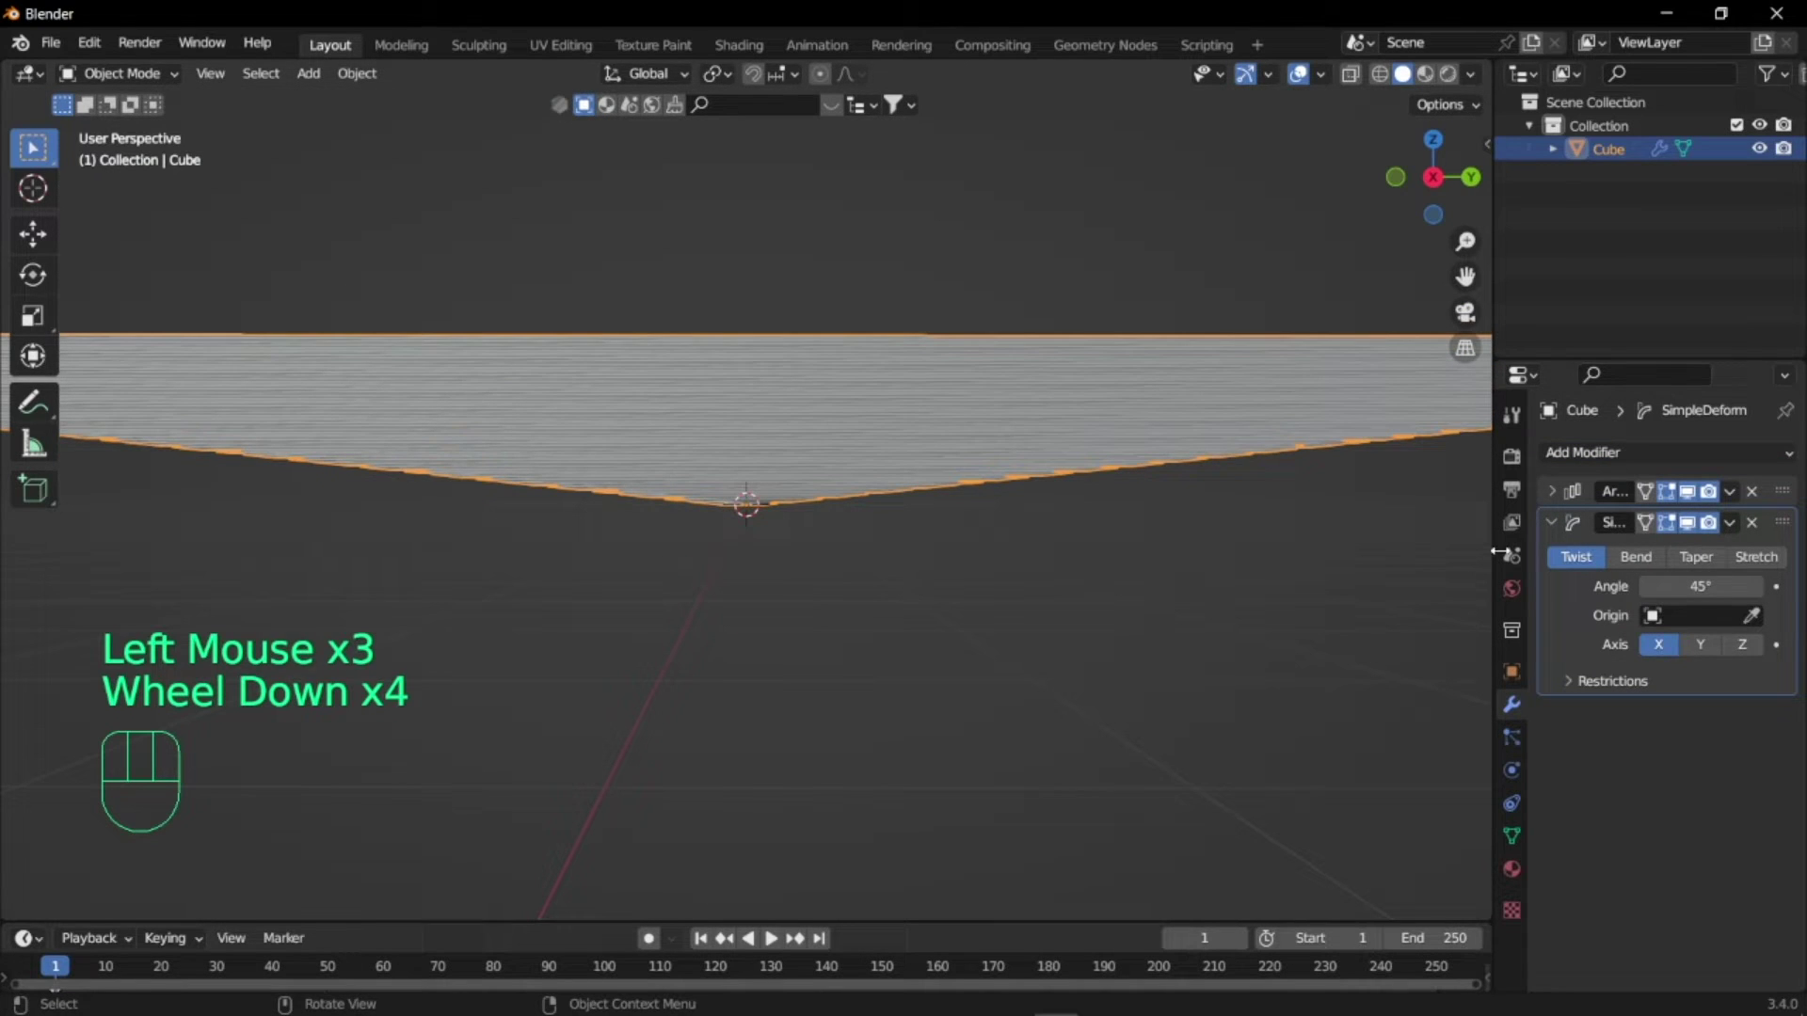
left_click(1744, 646)
double_click(1693, 584)
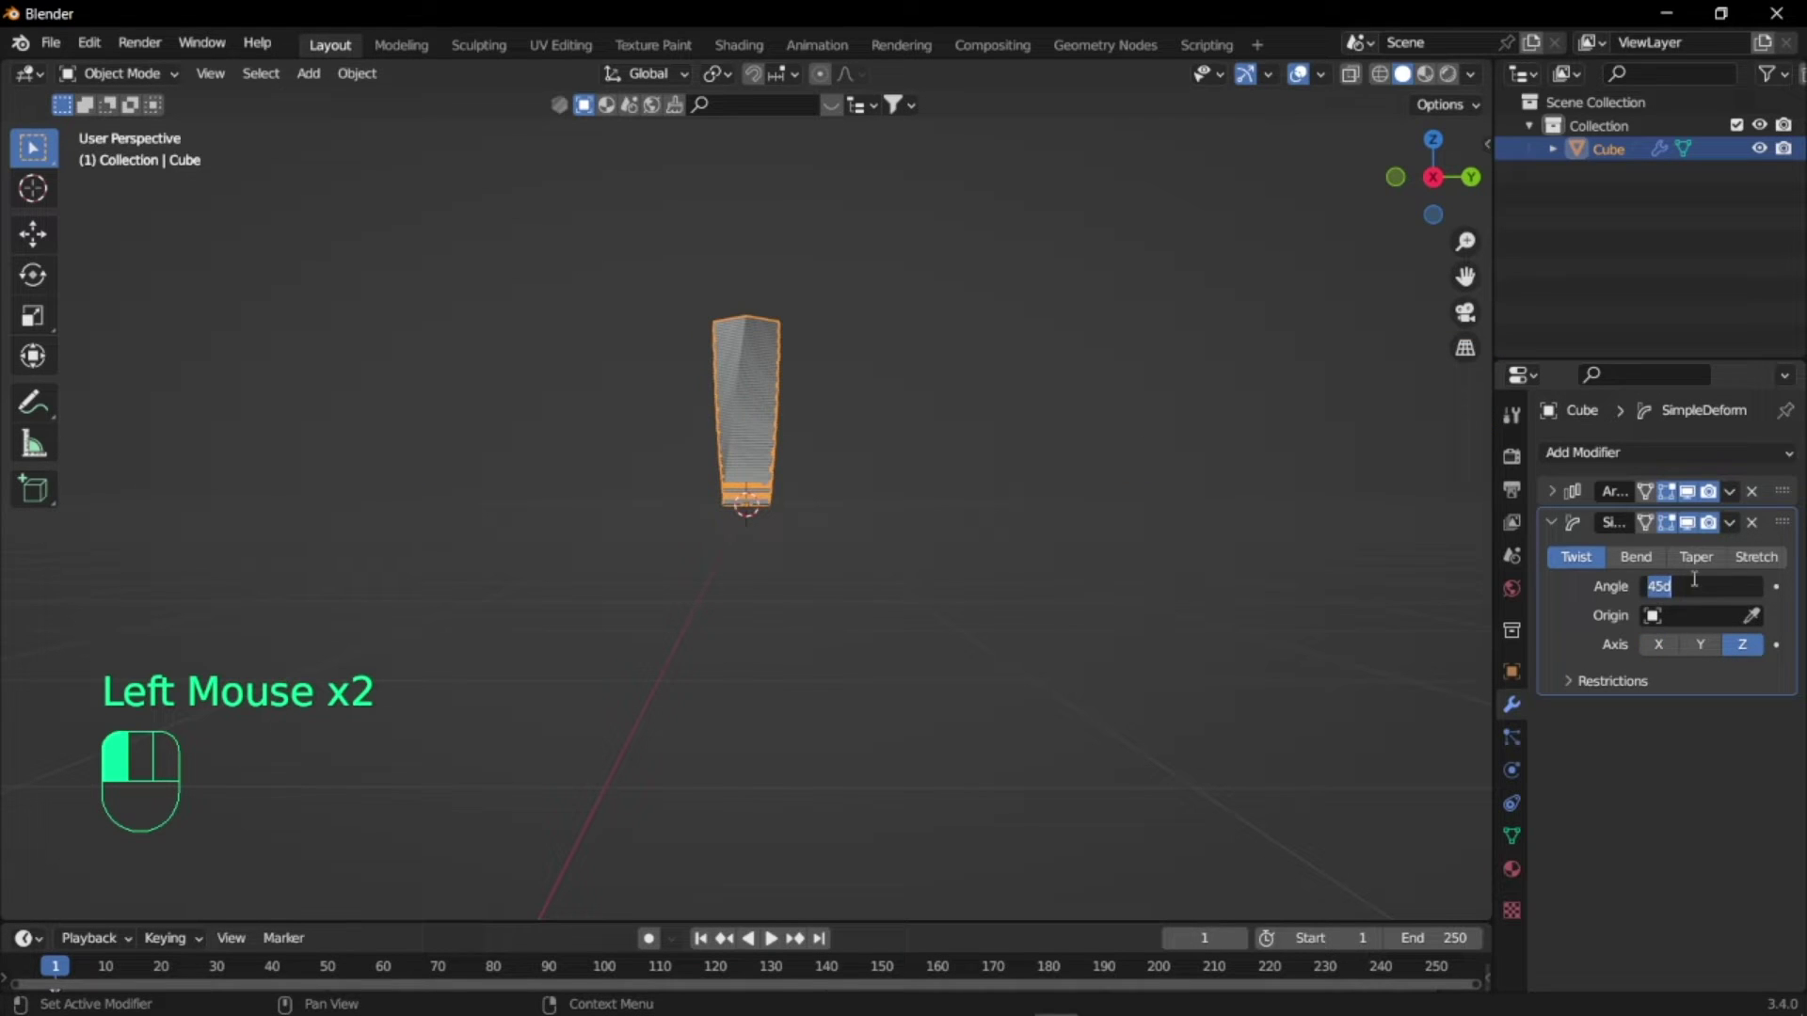
type("360")
key("Return")
scroll(898, 329, "up", 2)
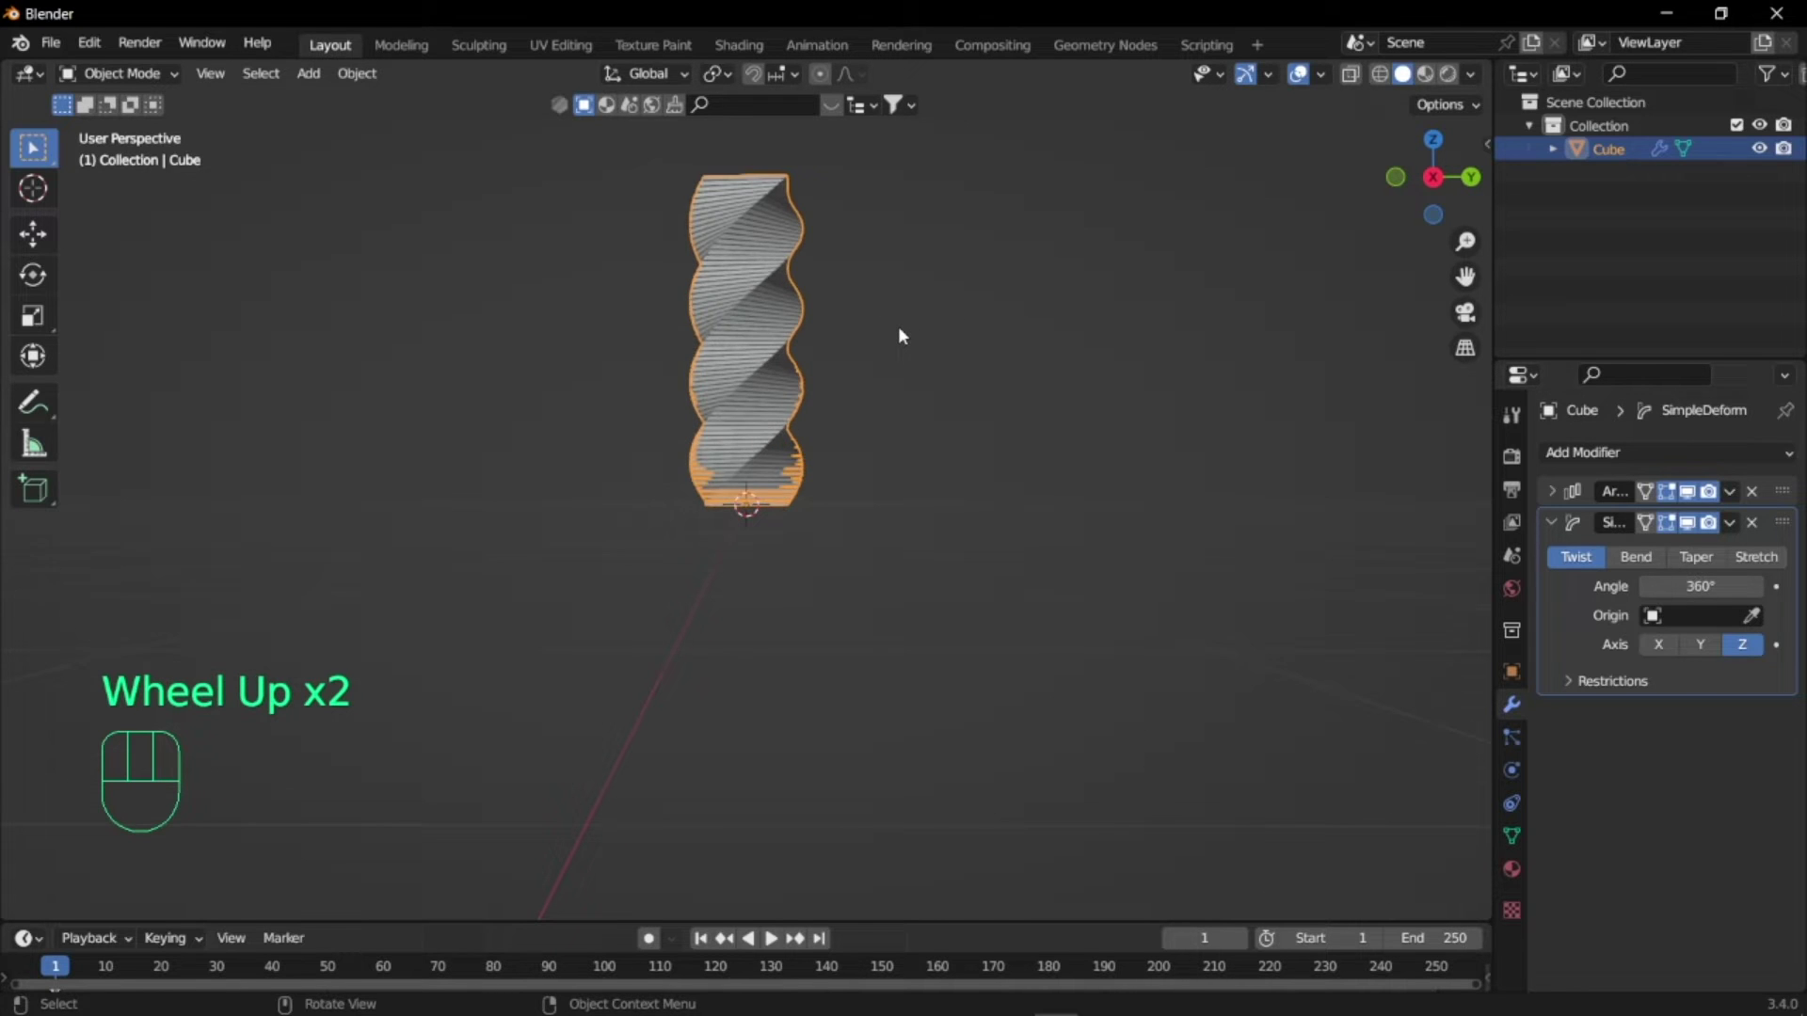
scroll(896, 328, "up", 1)
middle_click_drag(894, 330, 826, 387)
scroll(907, 347, "down", 2)
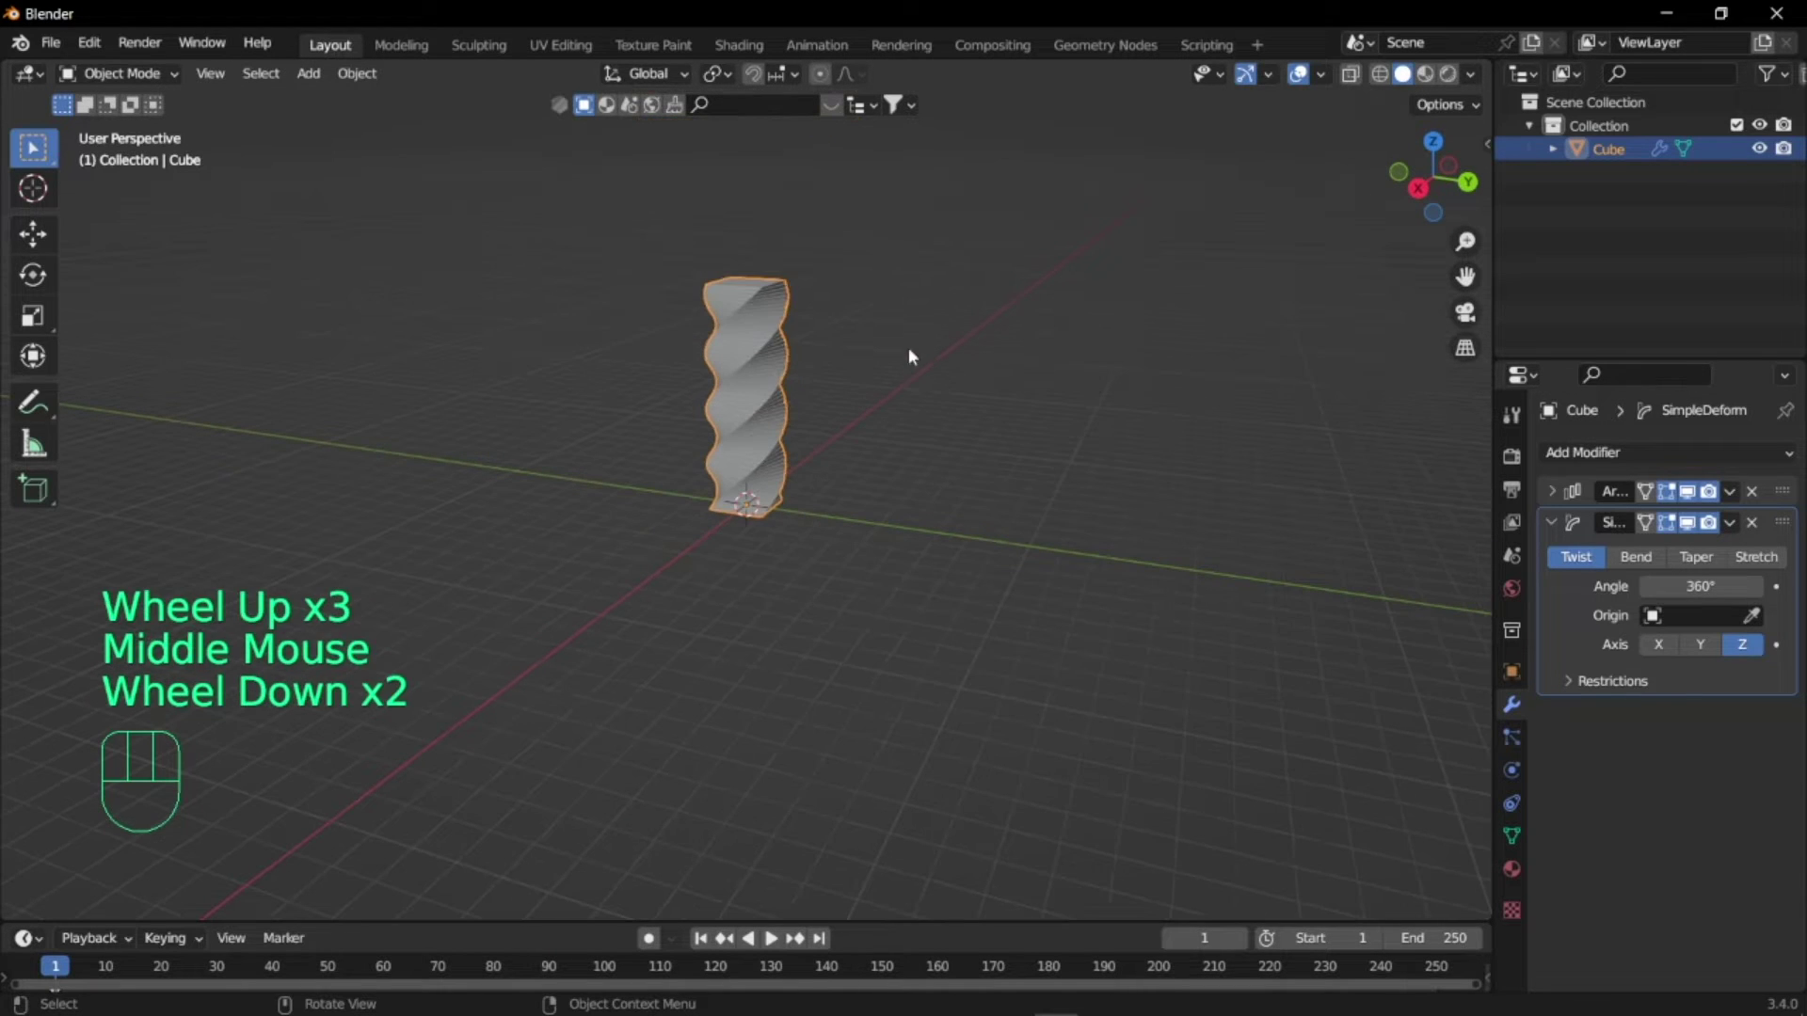
left_click(1574, 453)
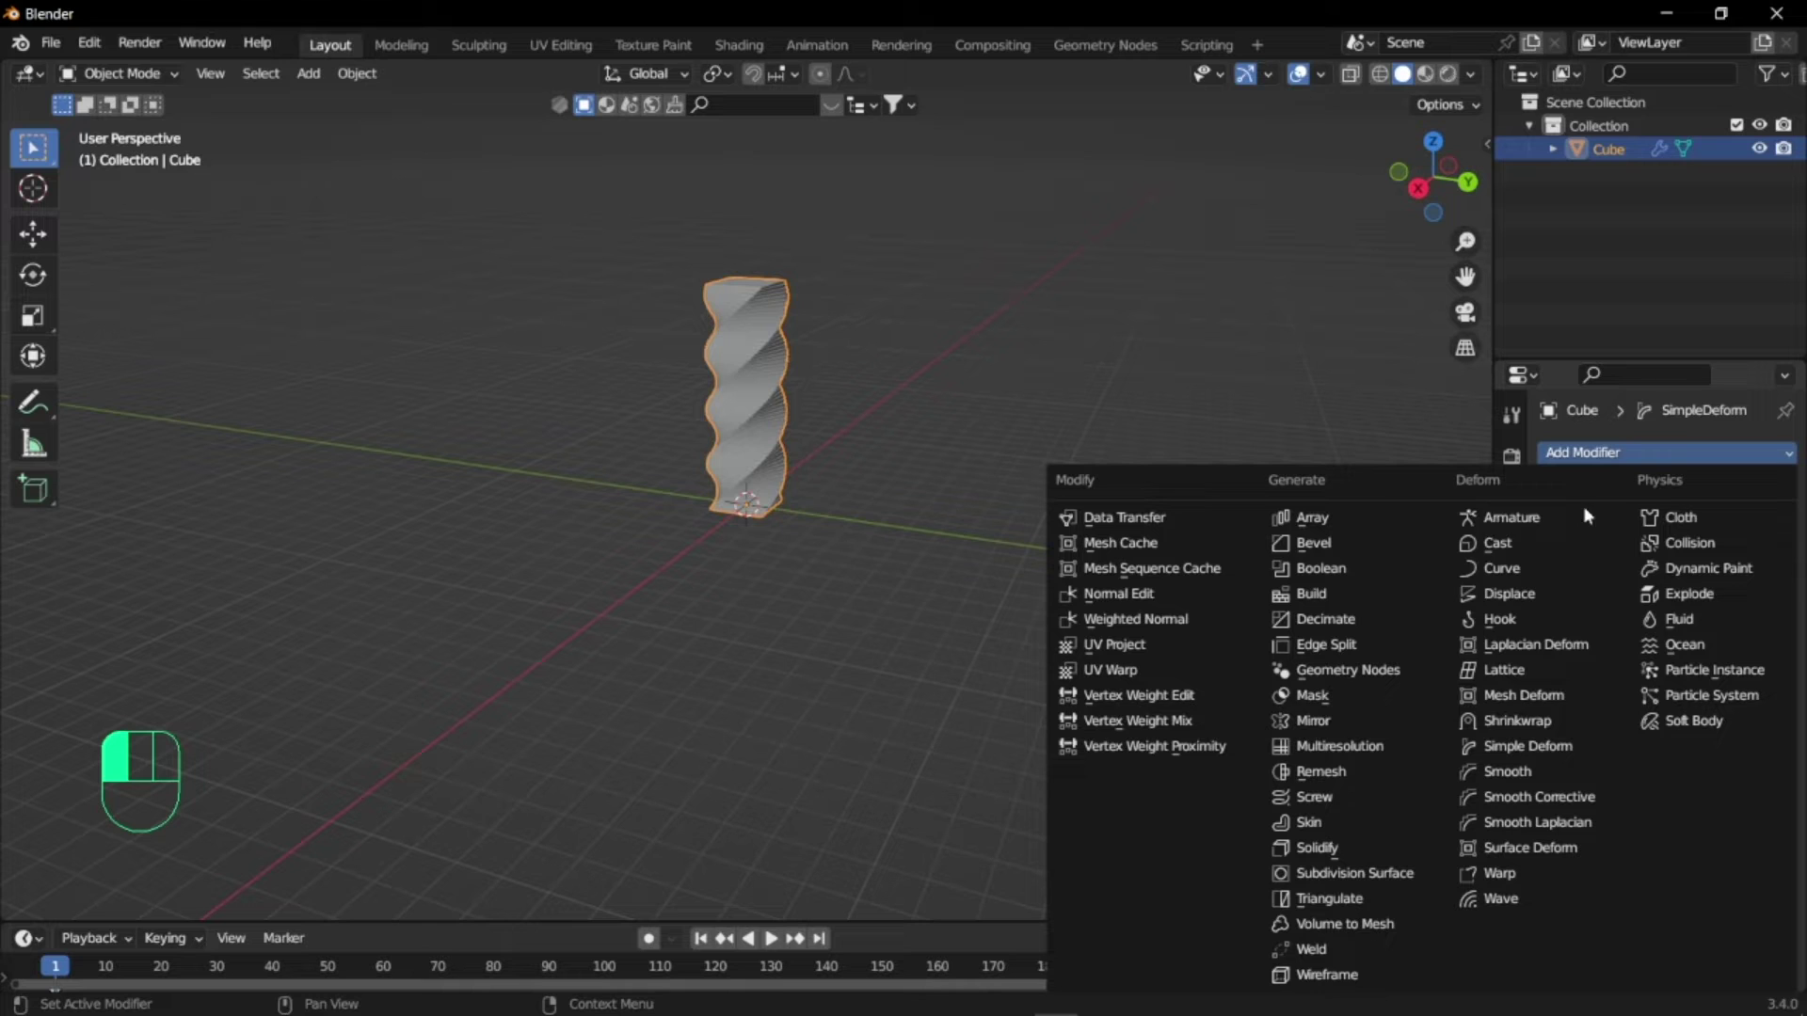
left_click(1534, 745)
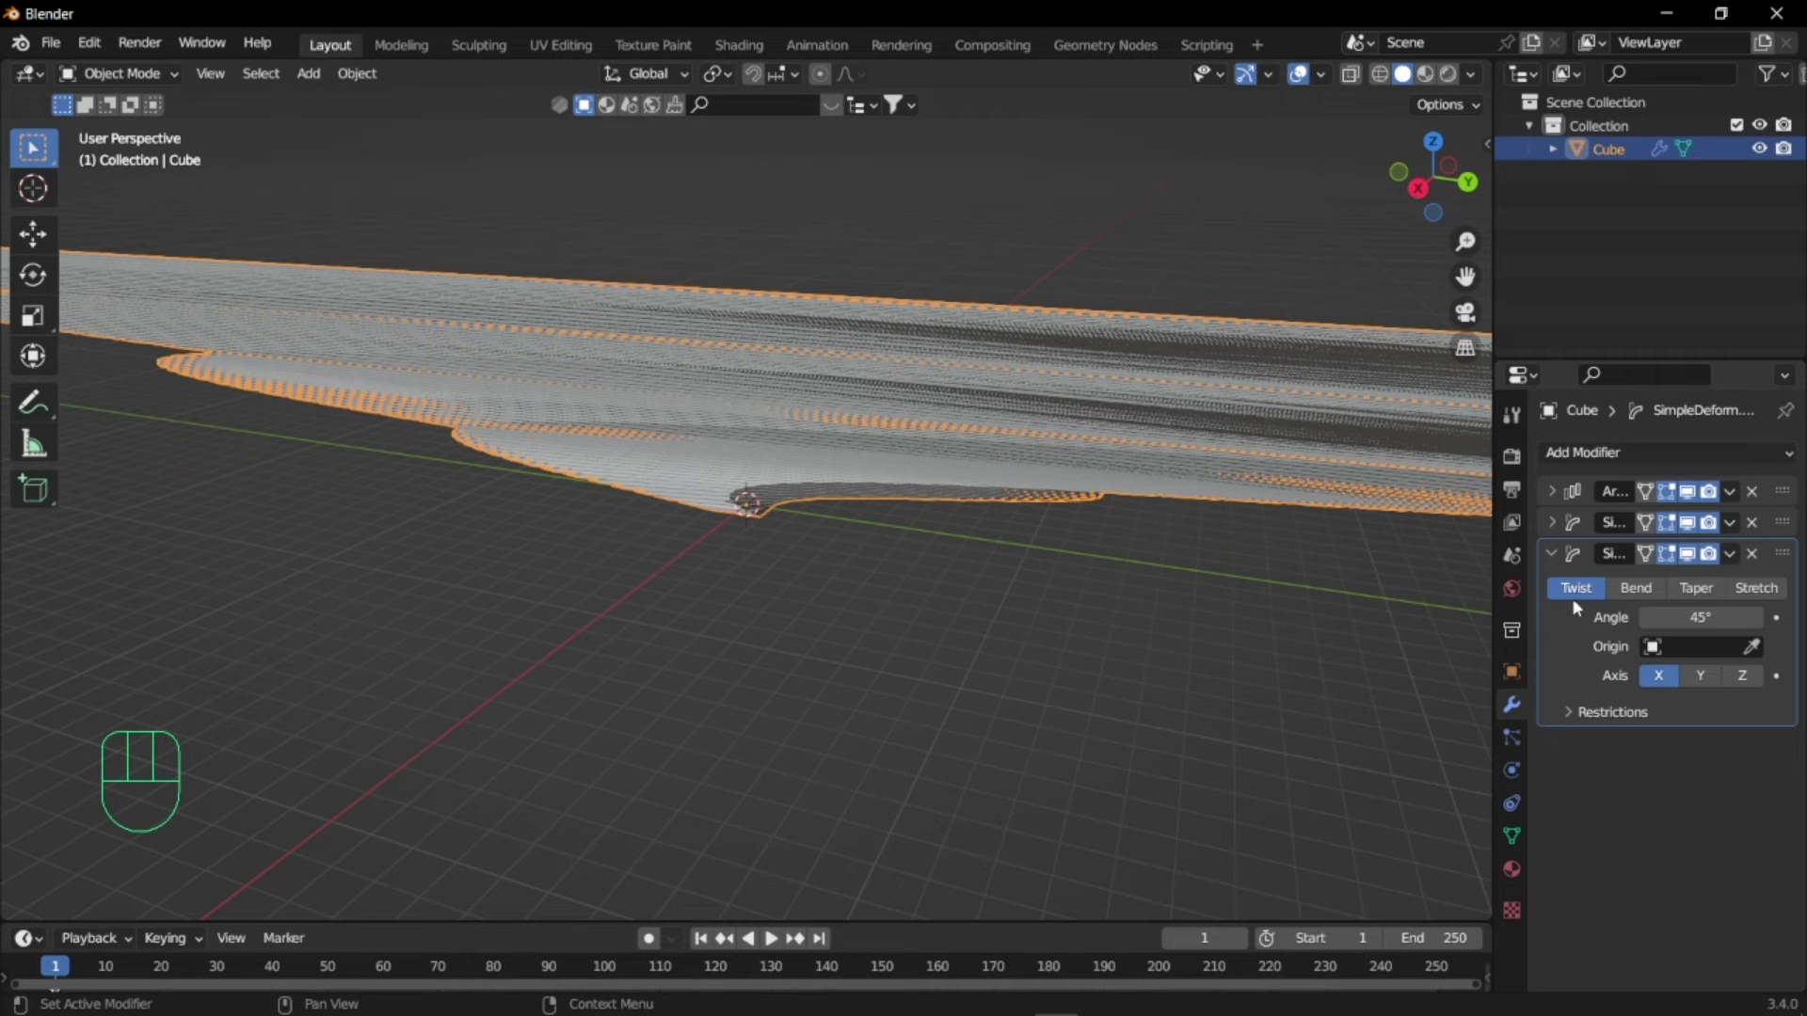
left_click(1635, 588)
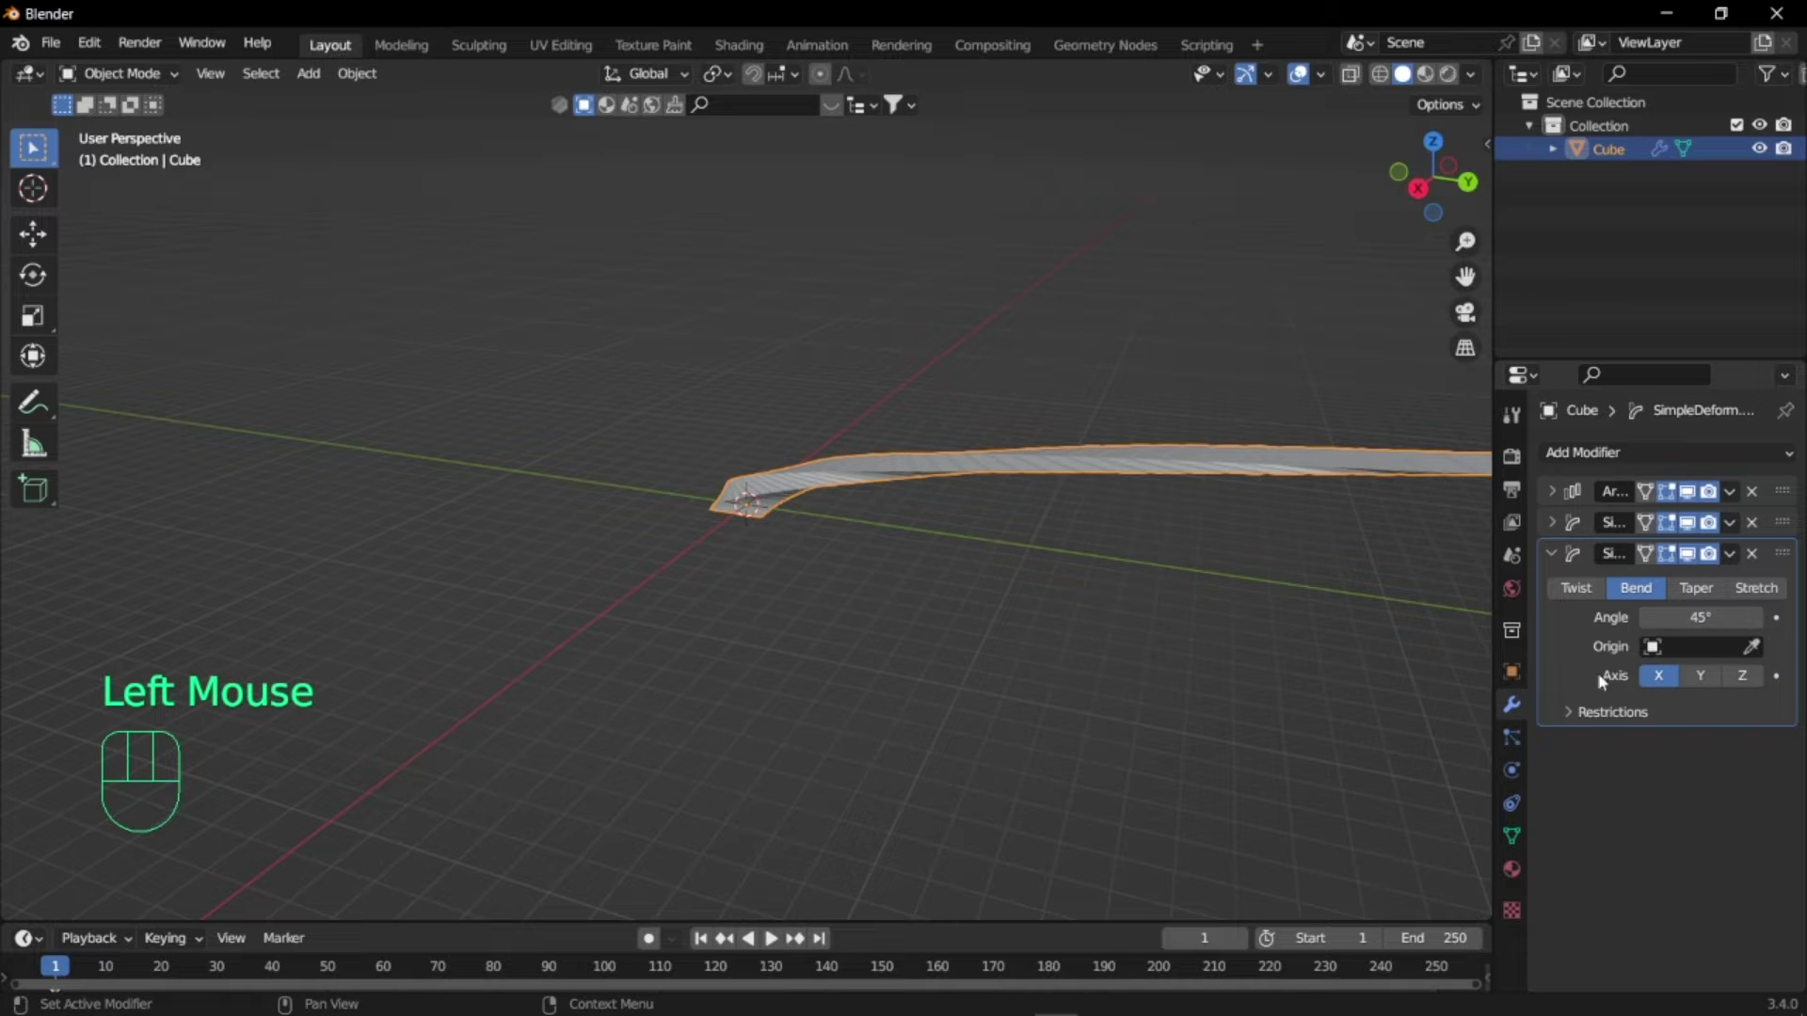
scroll(1048, 433, "down", 3)
middle_click_drag(1003, 461, 995, 463)
scroll(1012, 476, "down", 2)
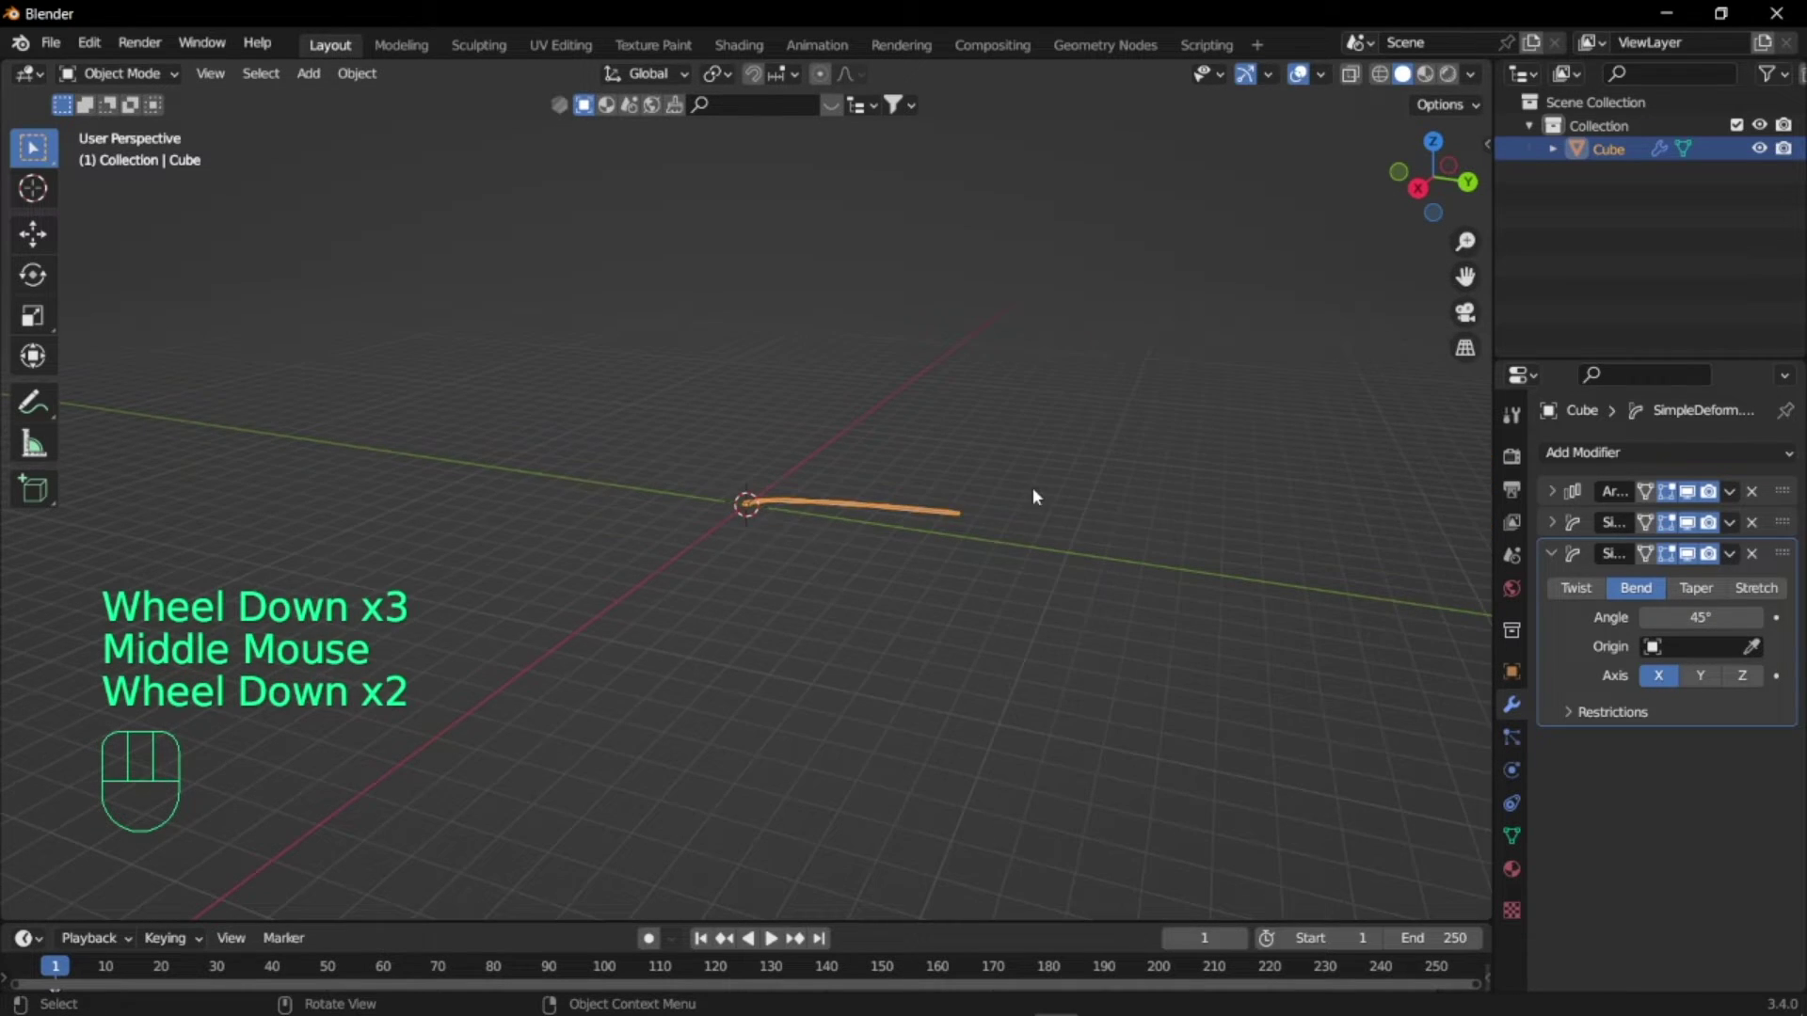
scroll(1129, 498, "up", 1)
left_click(1750, 555)
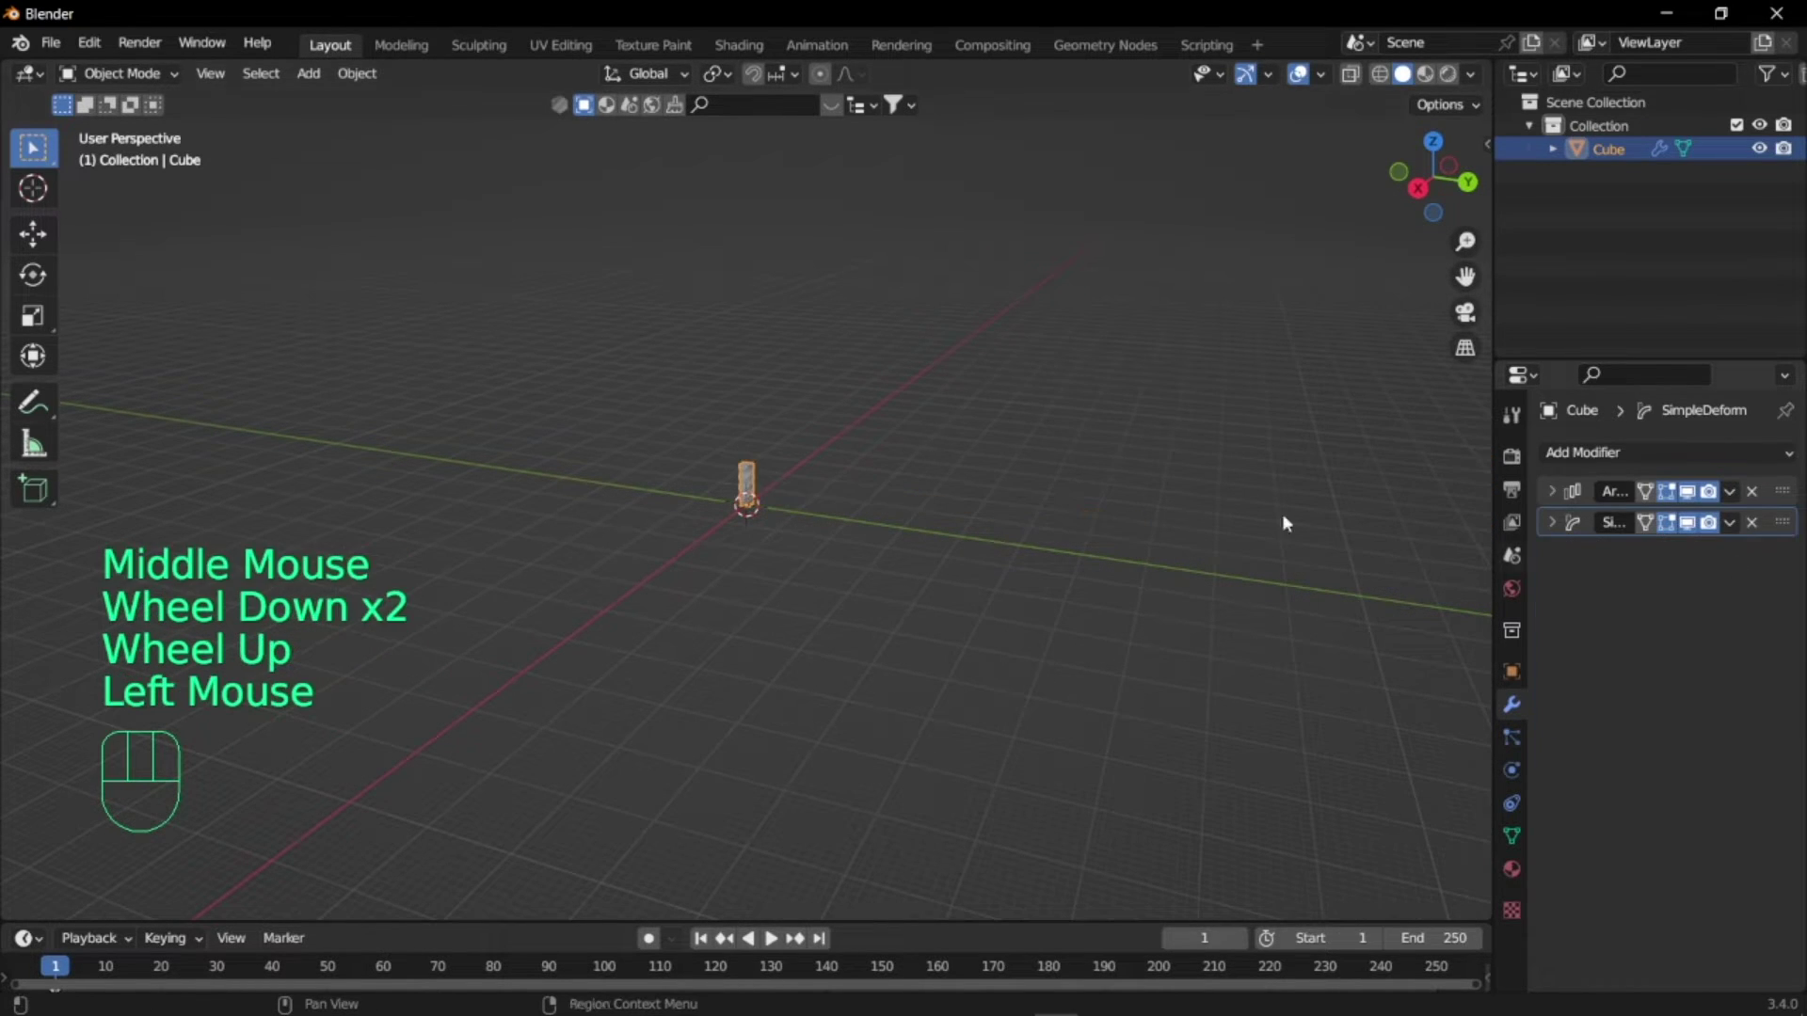
scroll(798, 466, "up", 5)
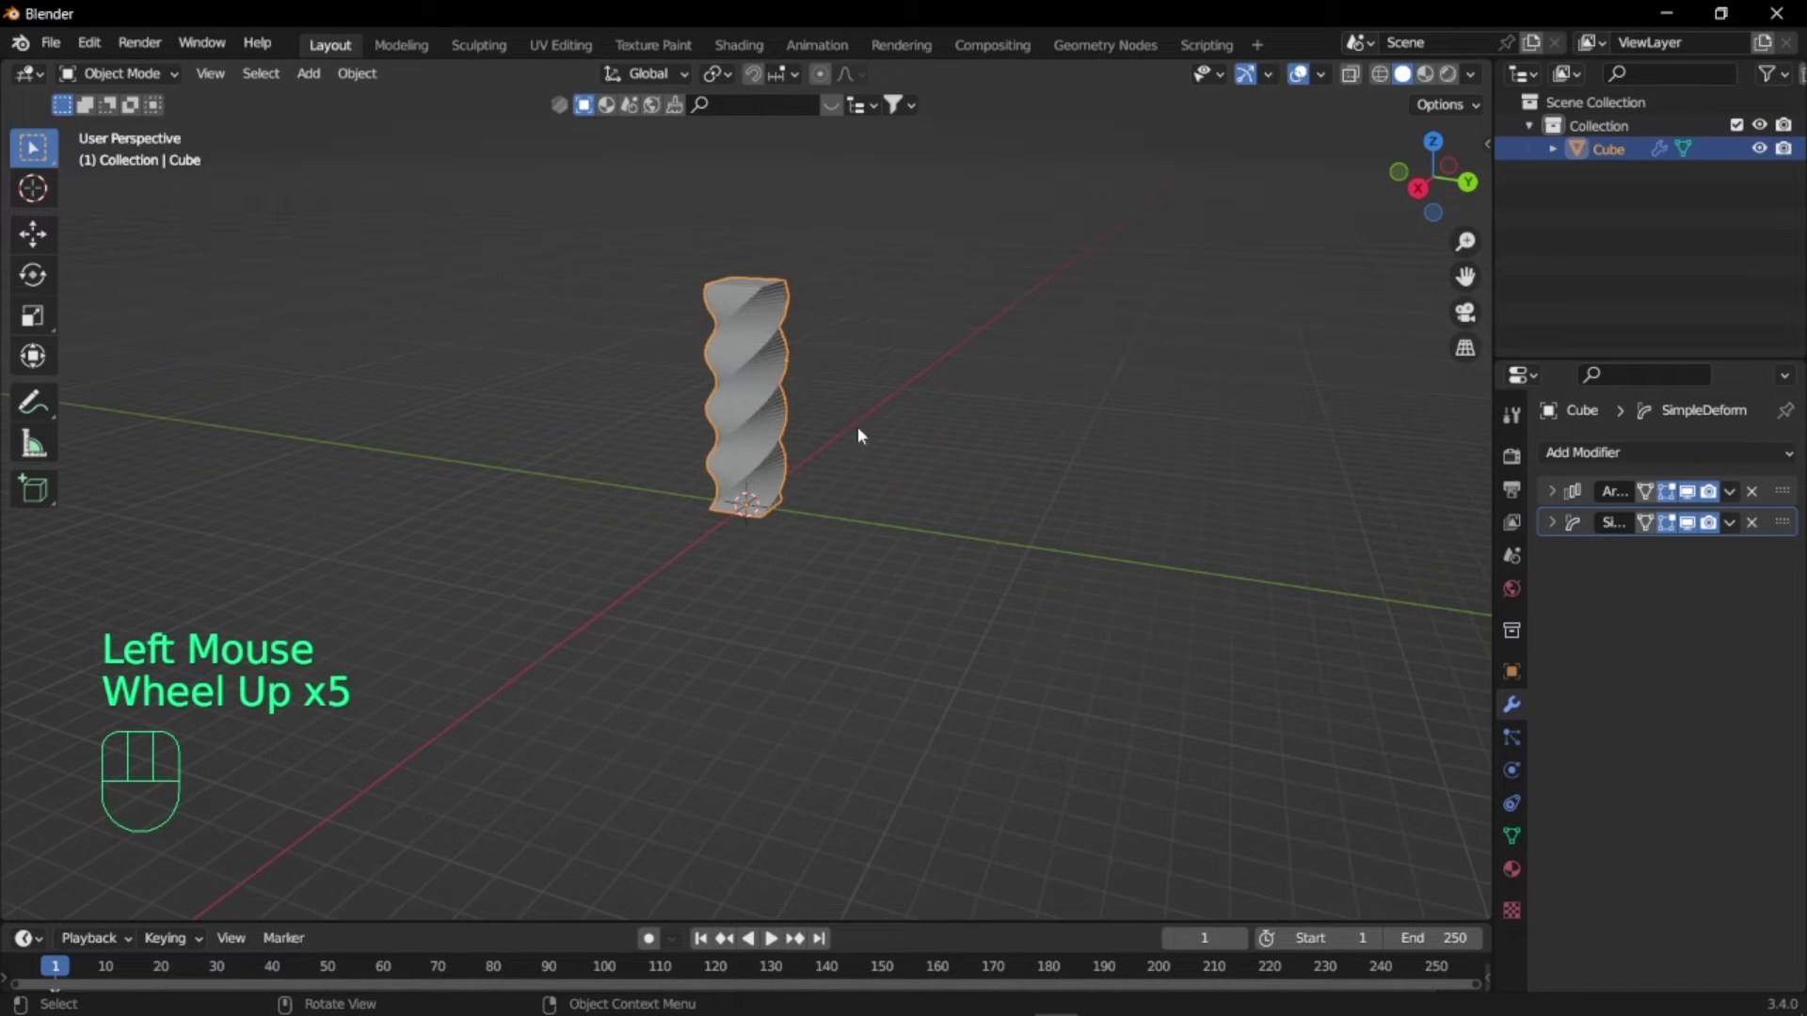
- Apply all transforms to the twisted column
scroll(757, 374, "up", 2)
key("ctrl+a")
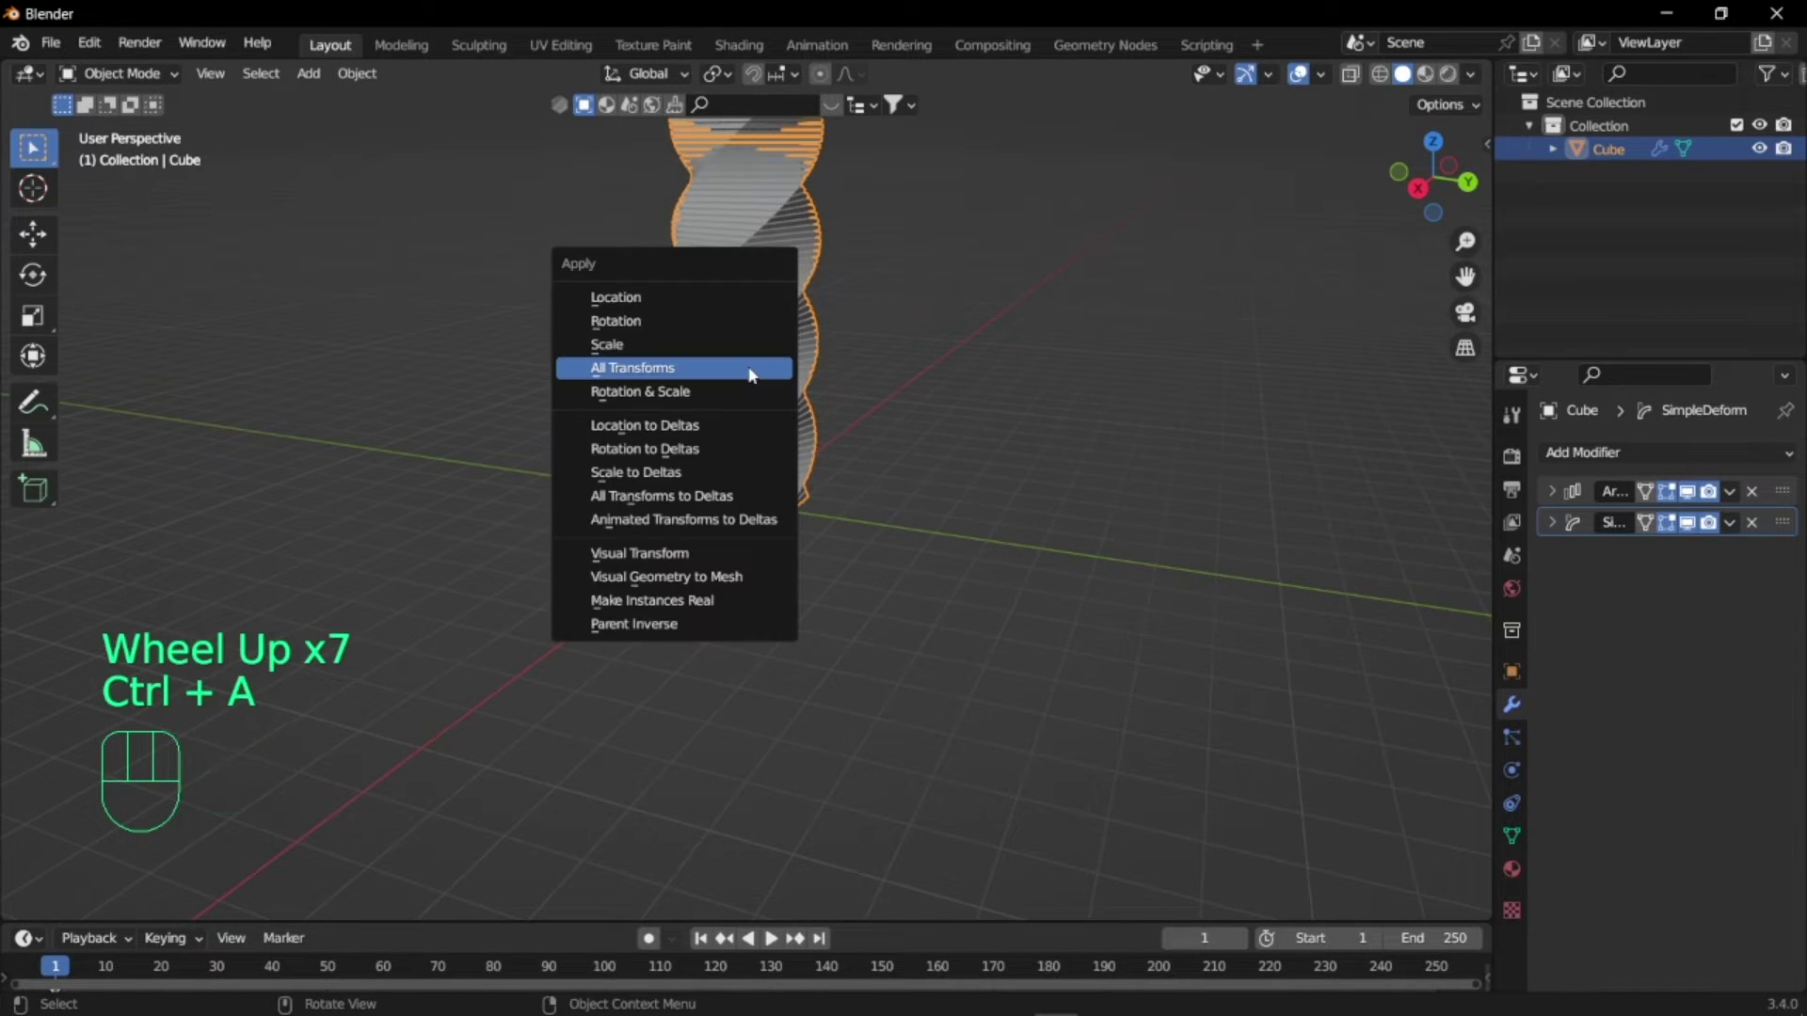
left_click(751, 372)
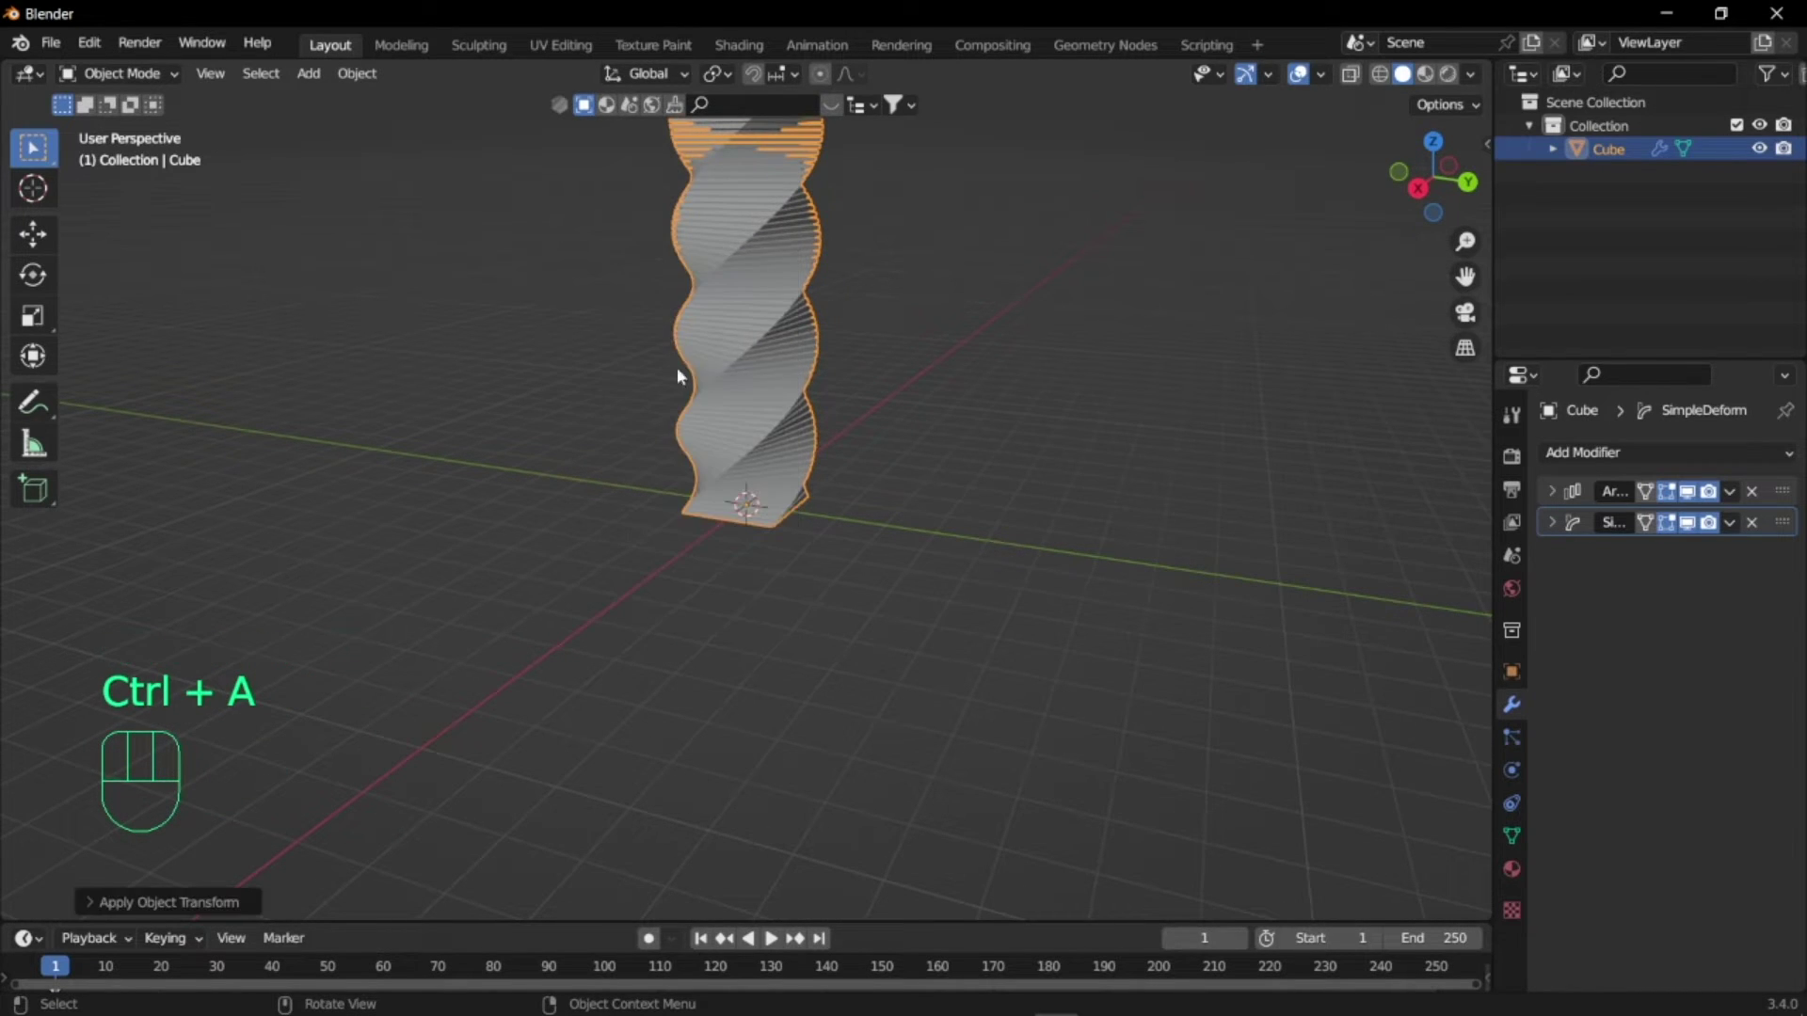
- Add a Simple Deform in Bend mode with the angle set to about 335°
left_click(1633, 460)
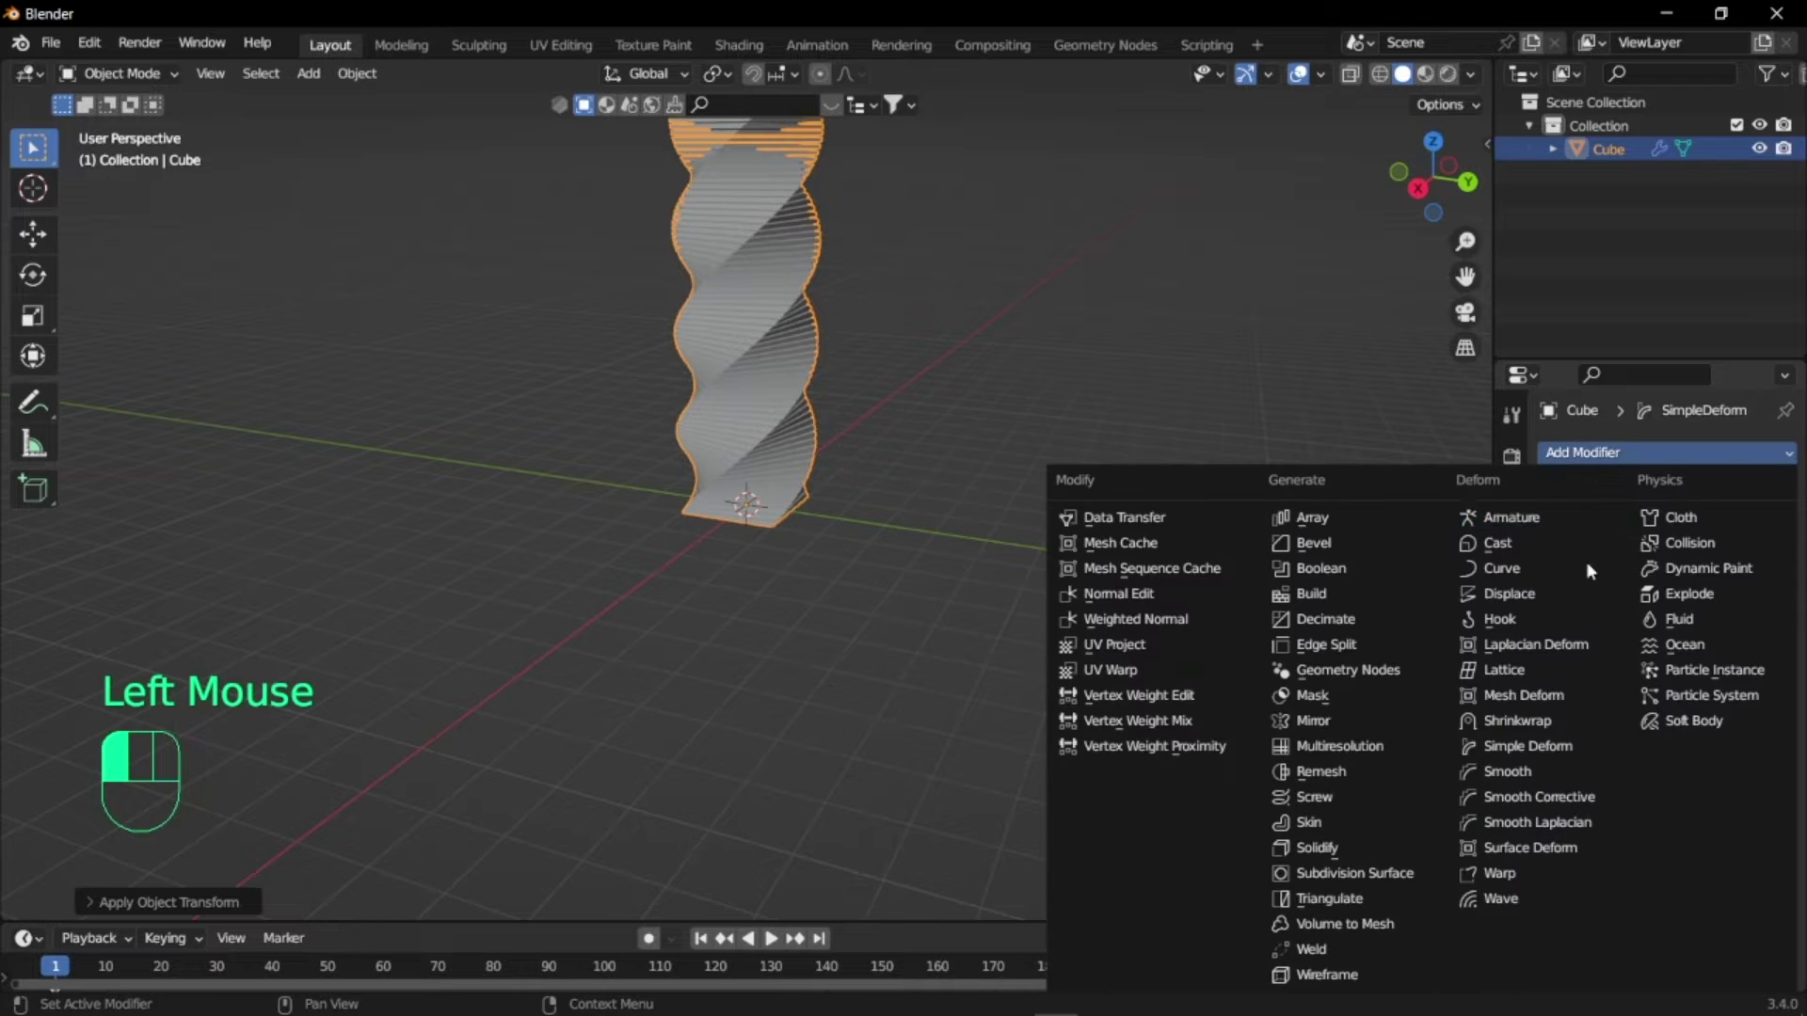
left_click(1416, 746)
left_click(1635, 587)
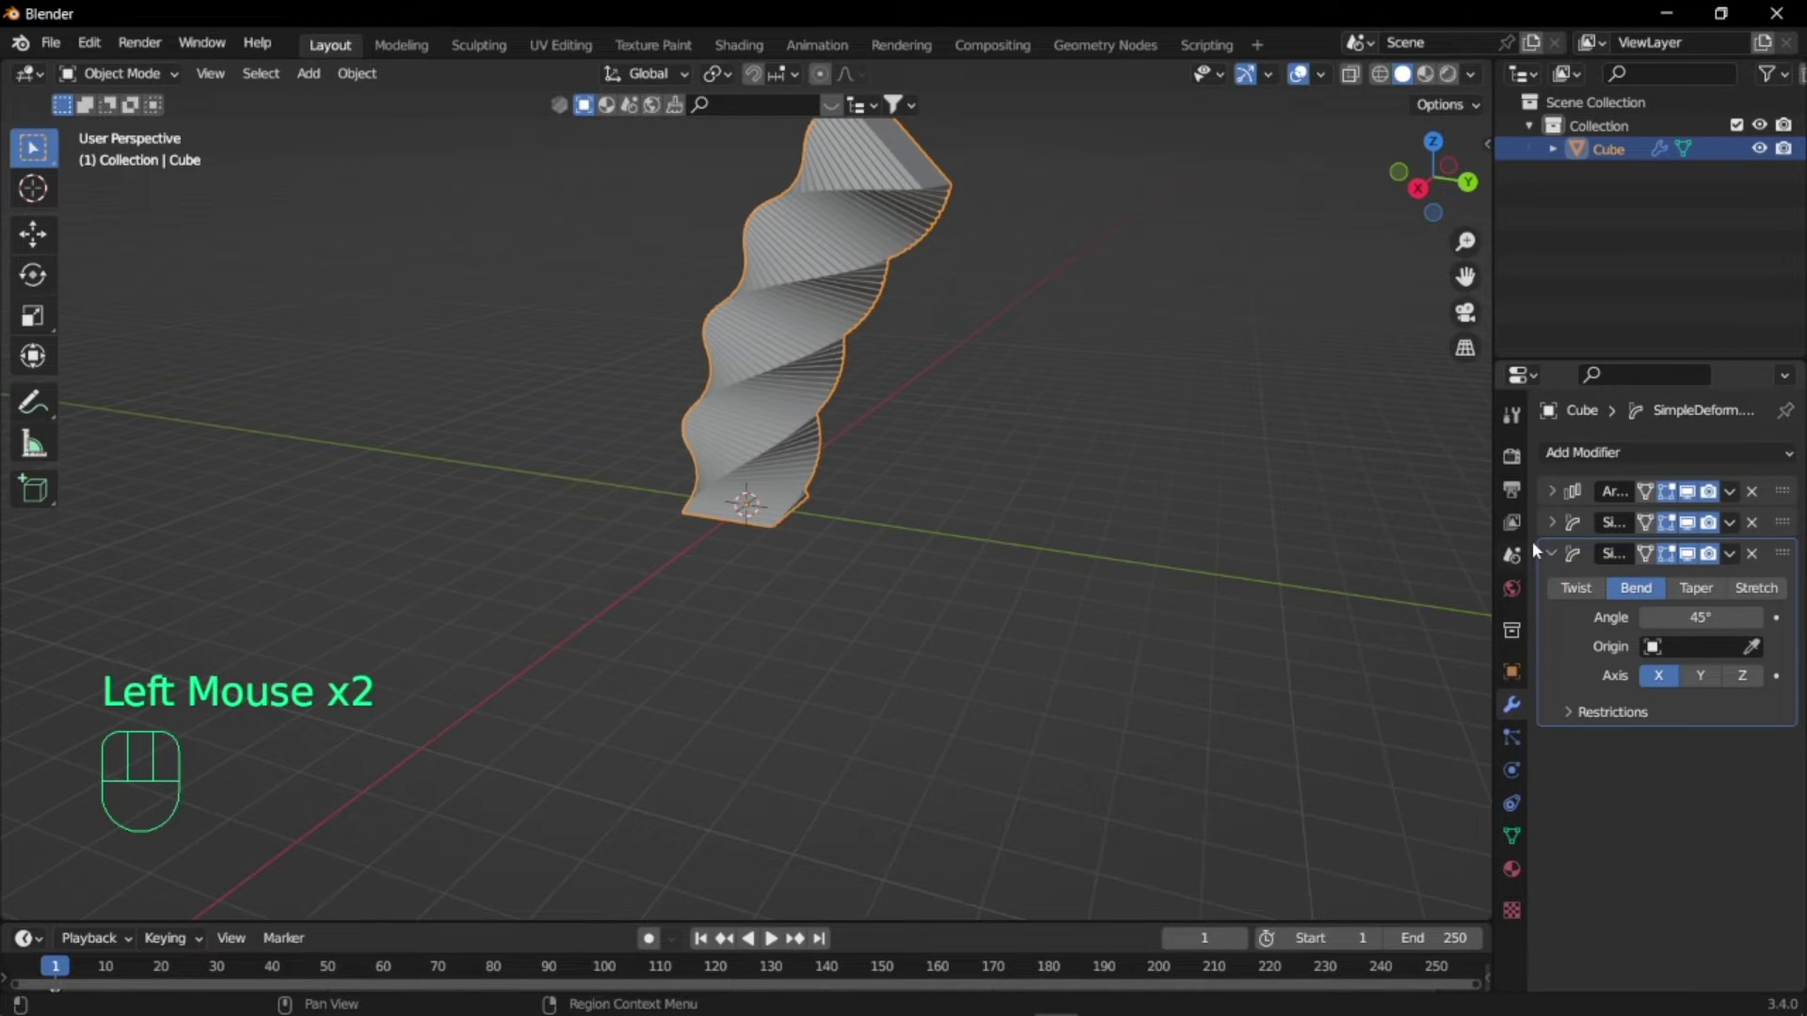
left_click_drag(1702, 618, 1797, 618)
scroll(616, 424, "up", 2)
middle_click_drag(616, 424, 696, 399)
scroll(696, 400, "up", 2)
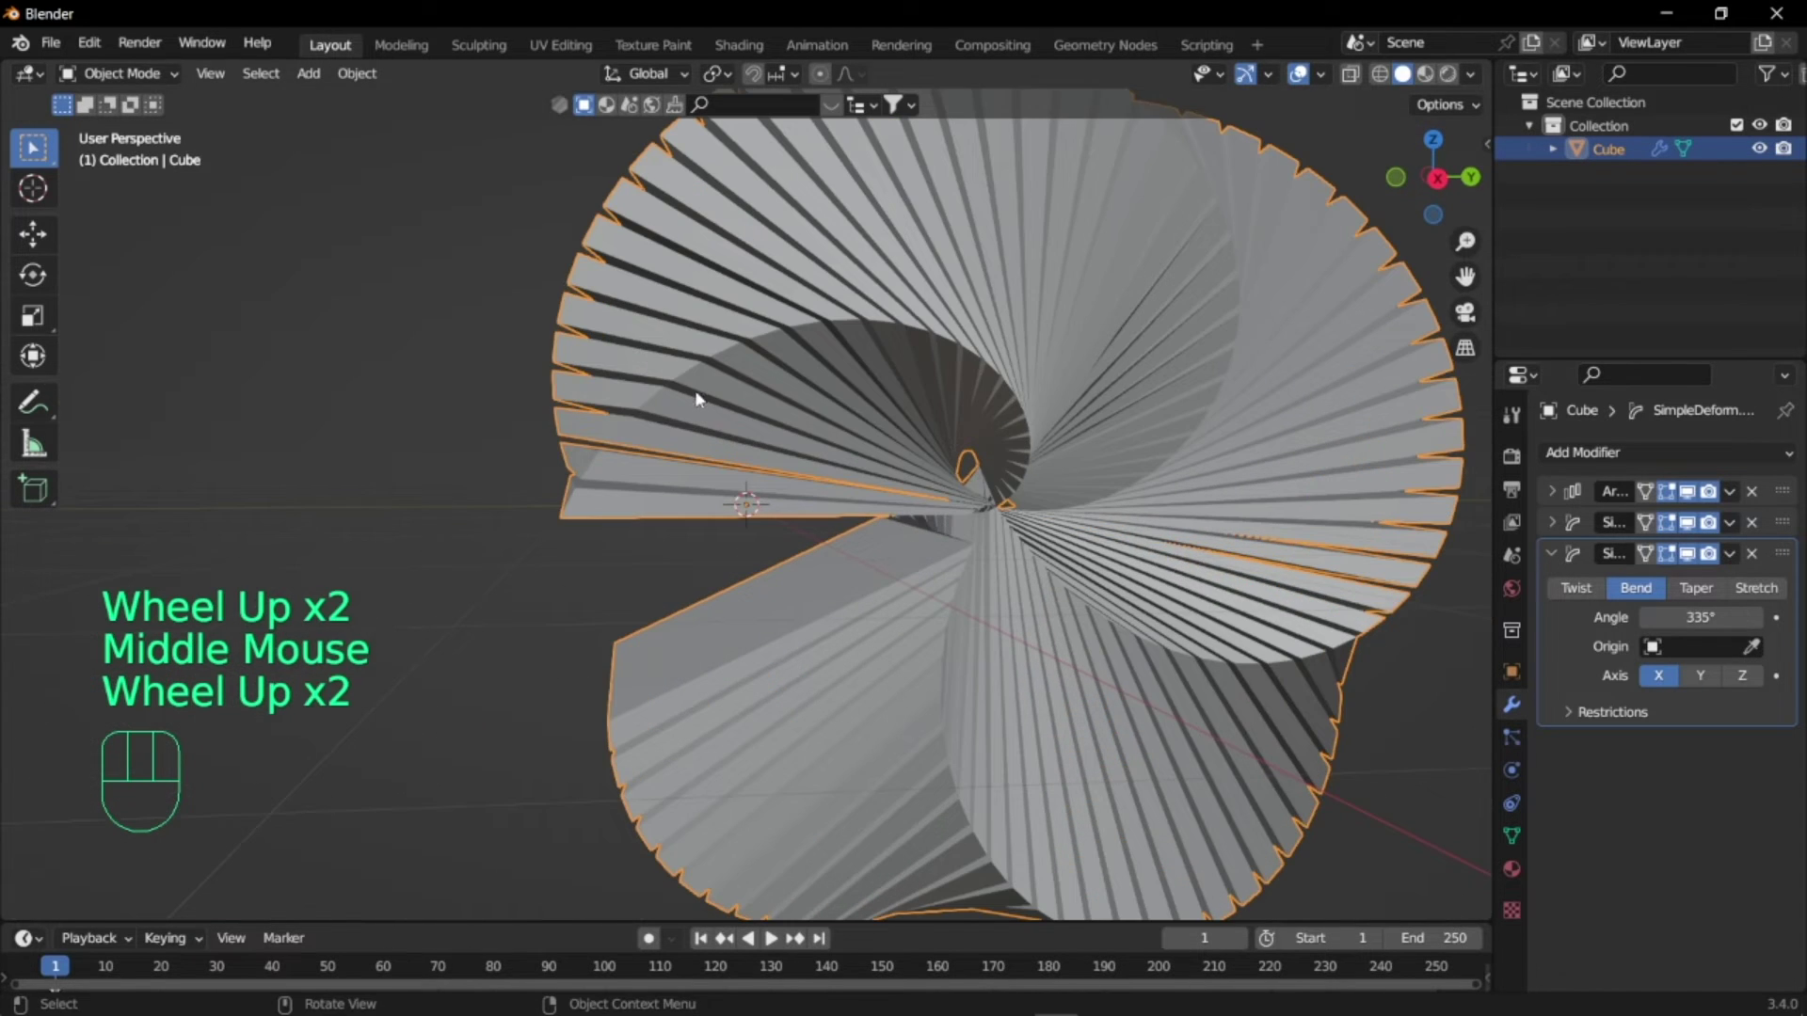
left_click(1701, 617)
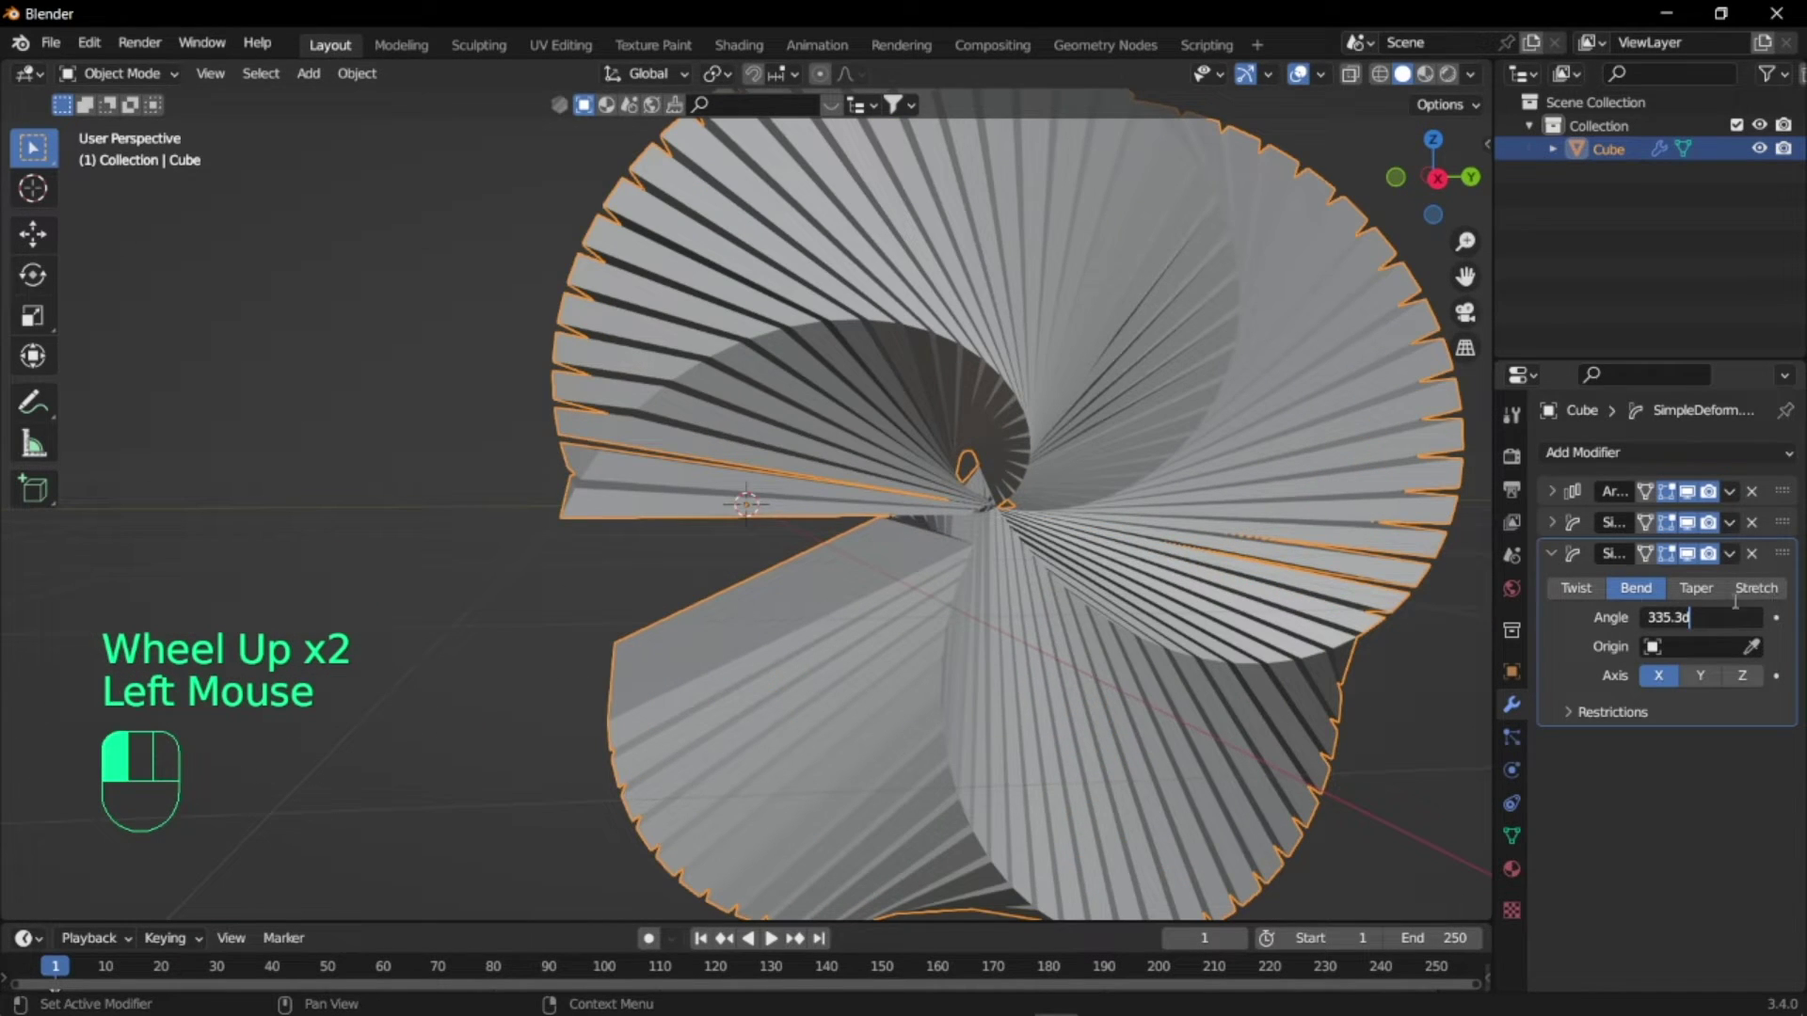
left_click(1403, 667)
- Refine the bend angle to 359° so the swirl nearly closes
left_click_drag(1688, 627, 1715, 626)
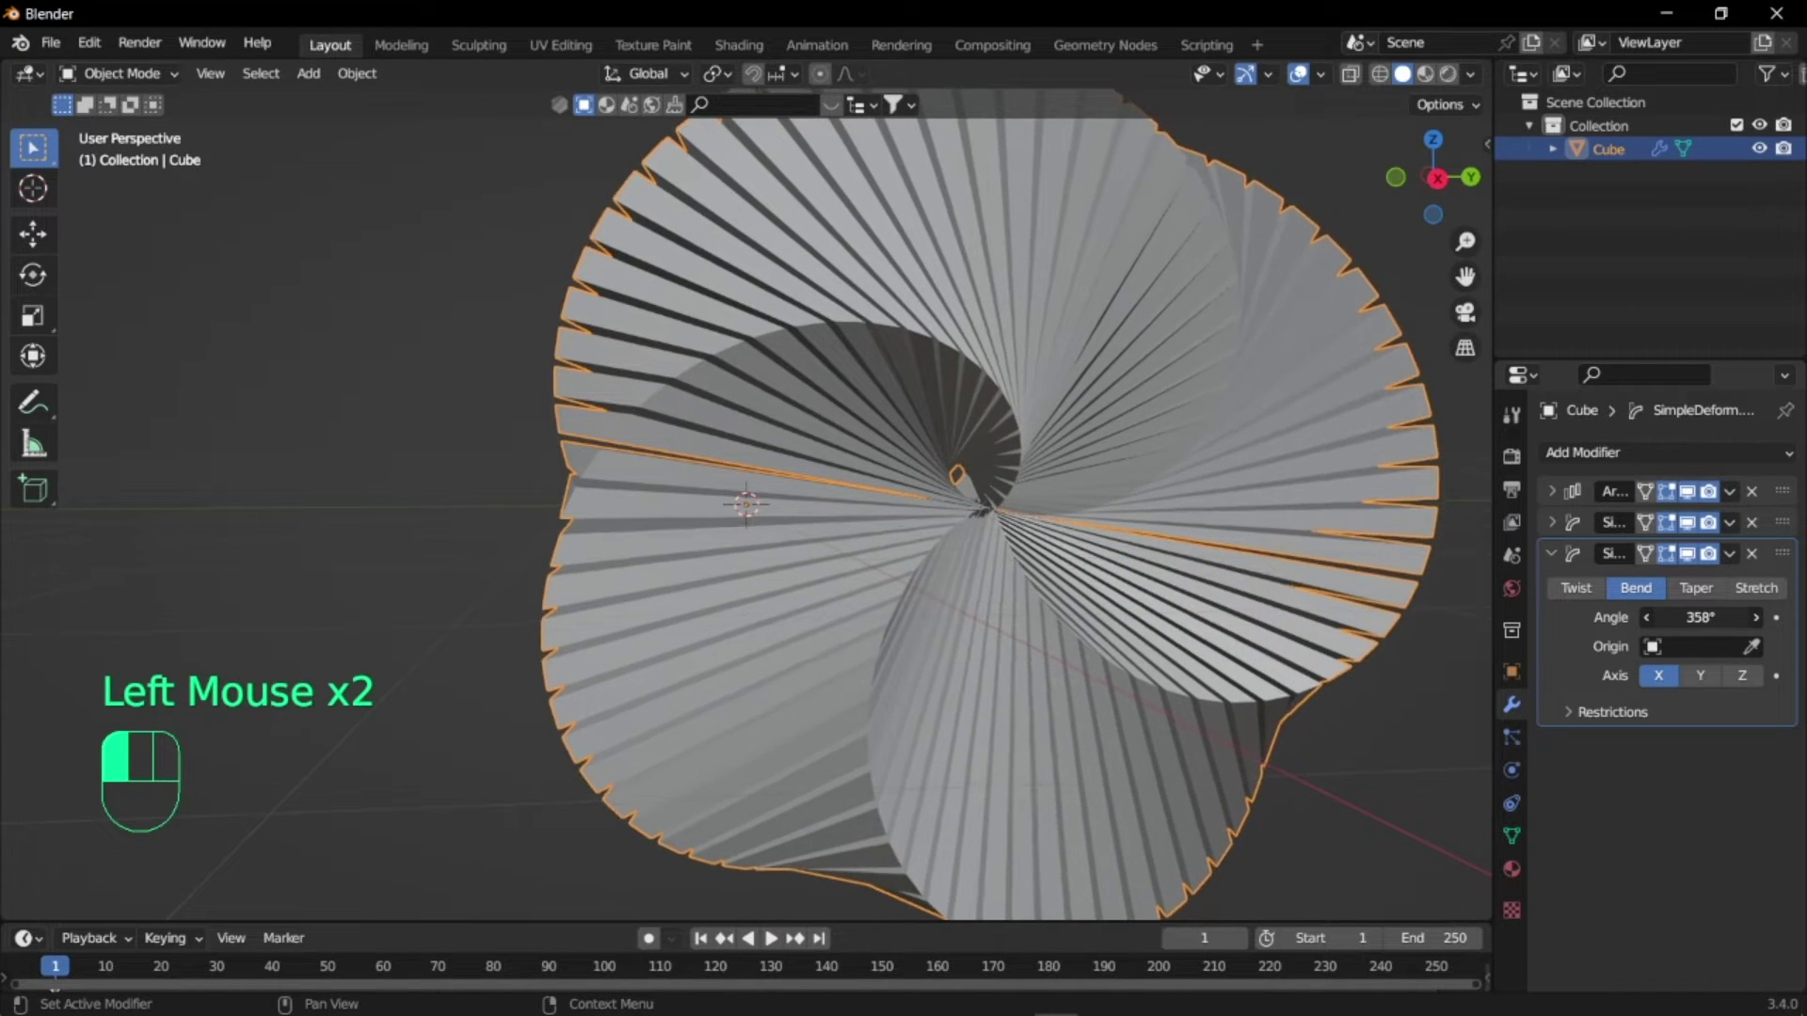
scroll(988, 471, "up", 2)
scroll(988, 471, "up", 1)
middle_click_drag(988, 470, 645, 439)
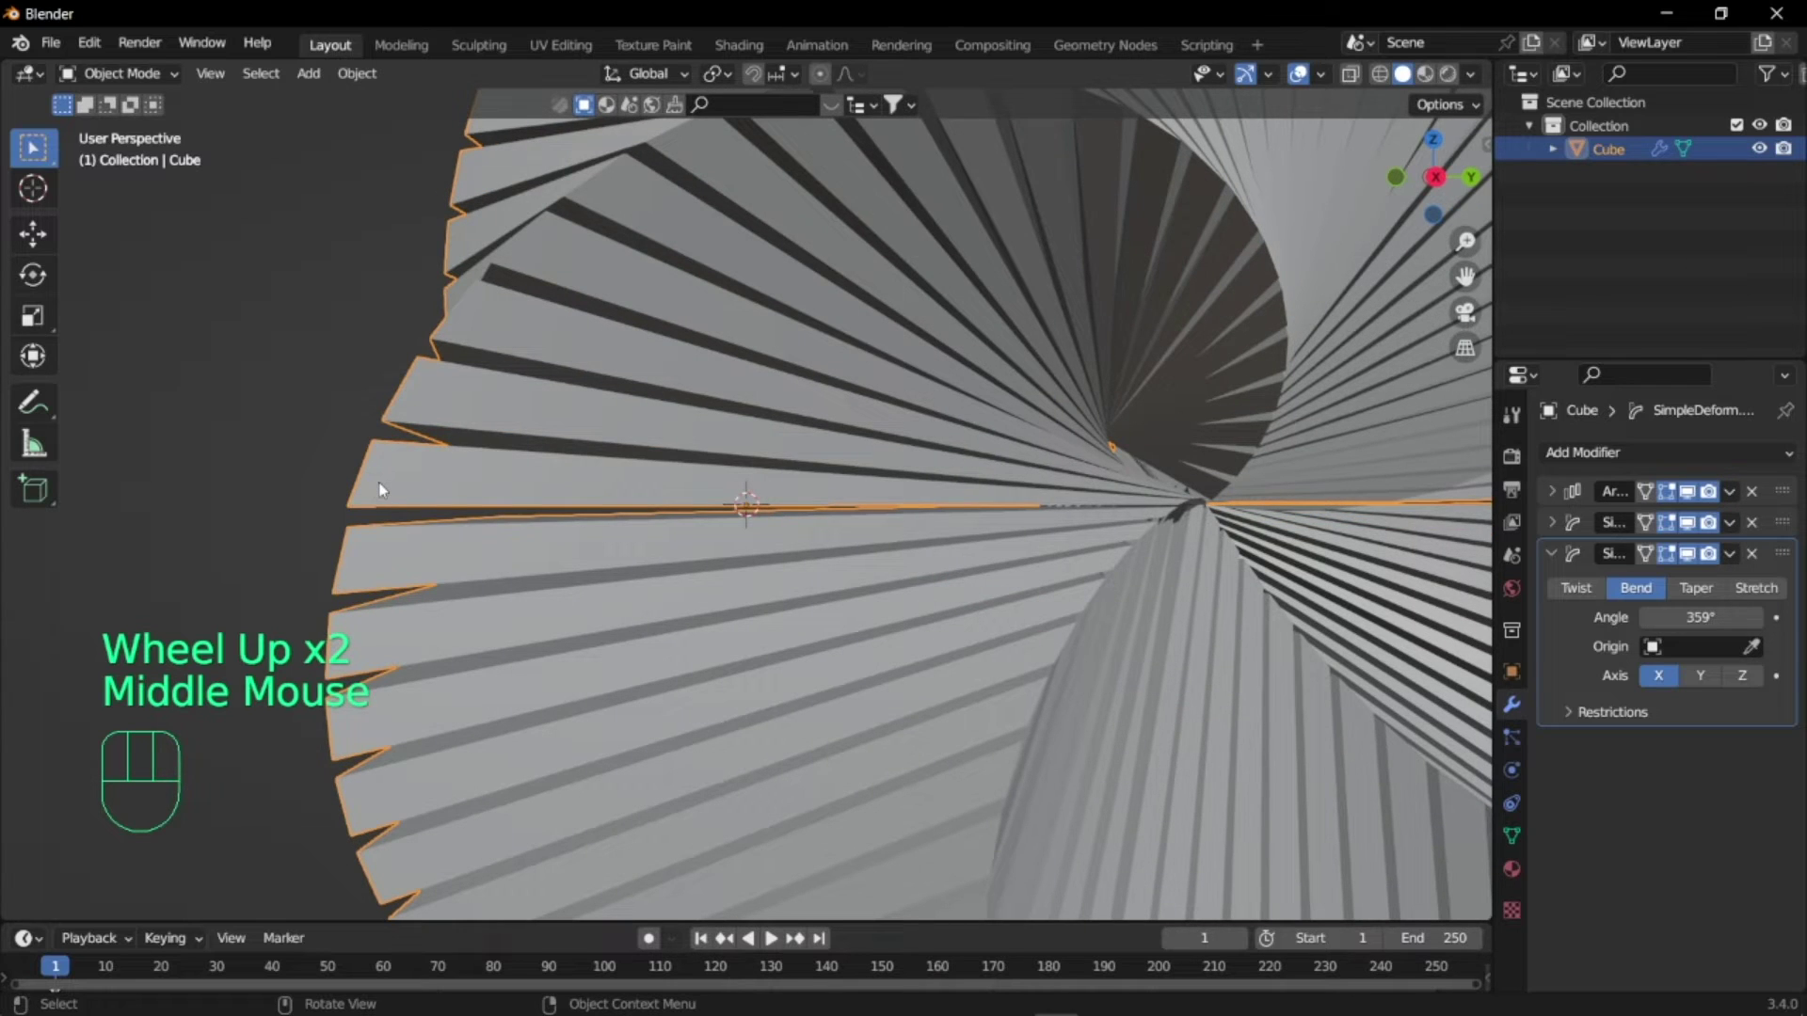
left_click_drag(386, 421, 458, 438)
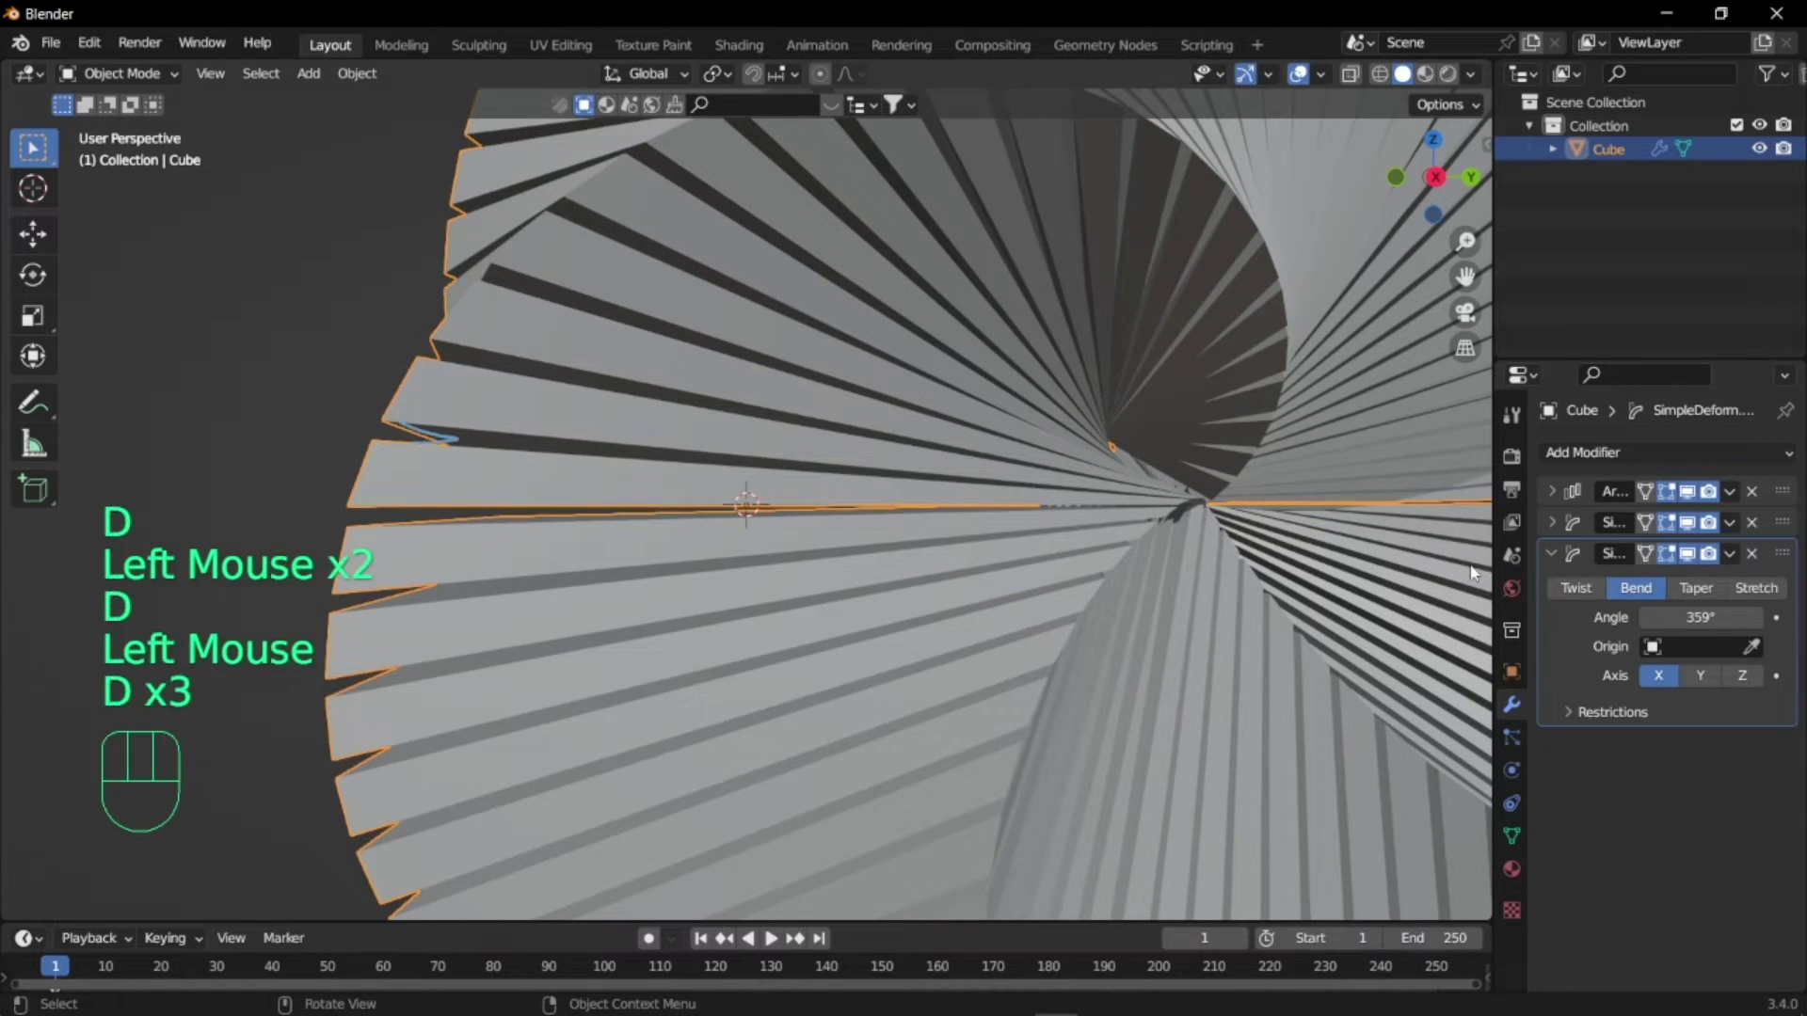
left_click(1755, 618)
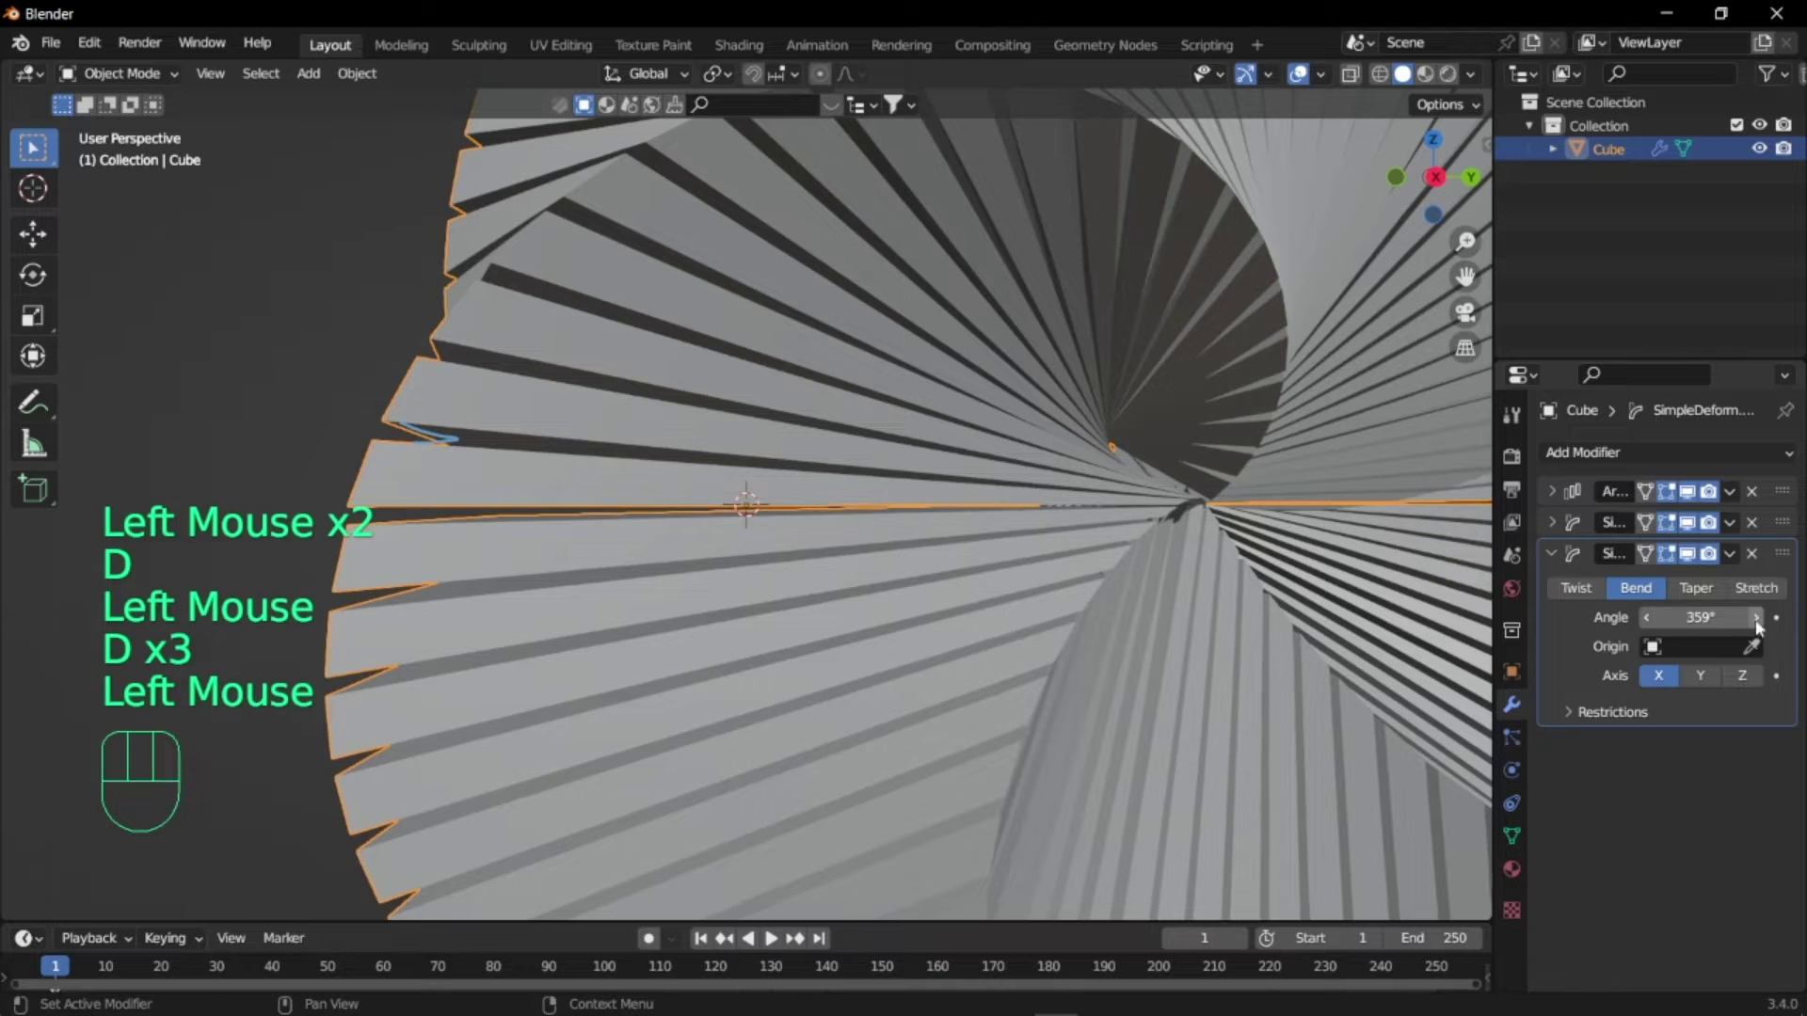
left_click(1754, 618)
left_click(1755, 618)
left_click(1755, 618)
left_click(1754, 618)
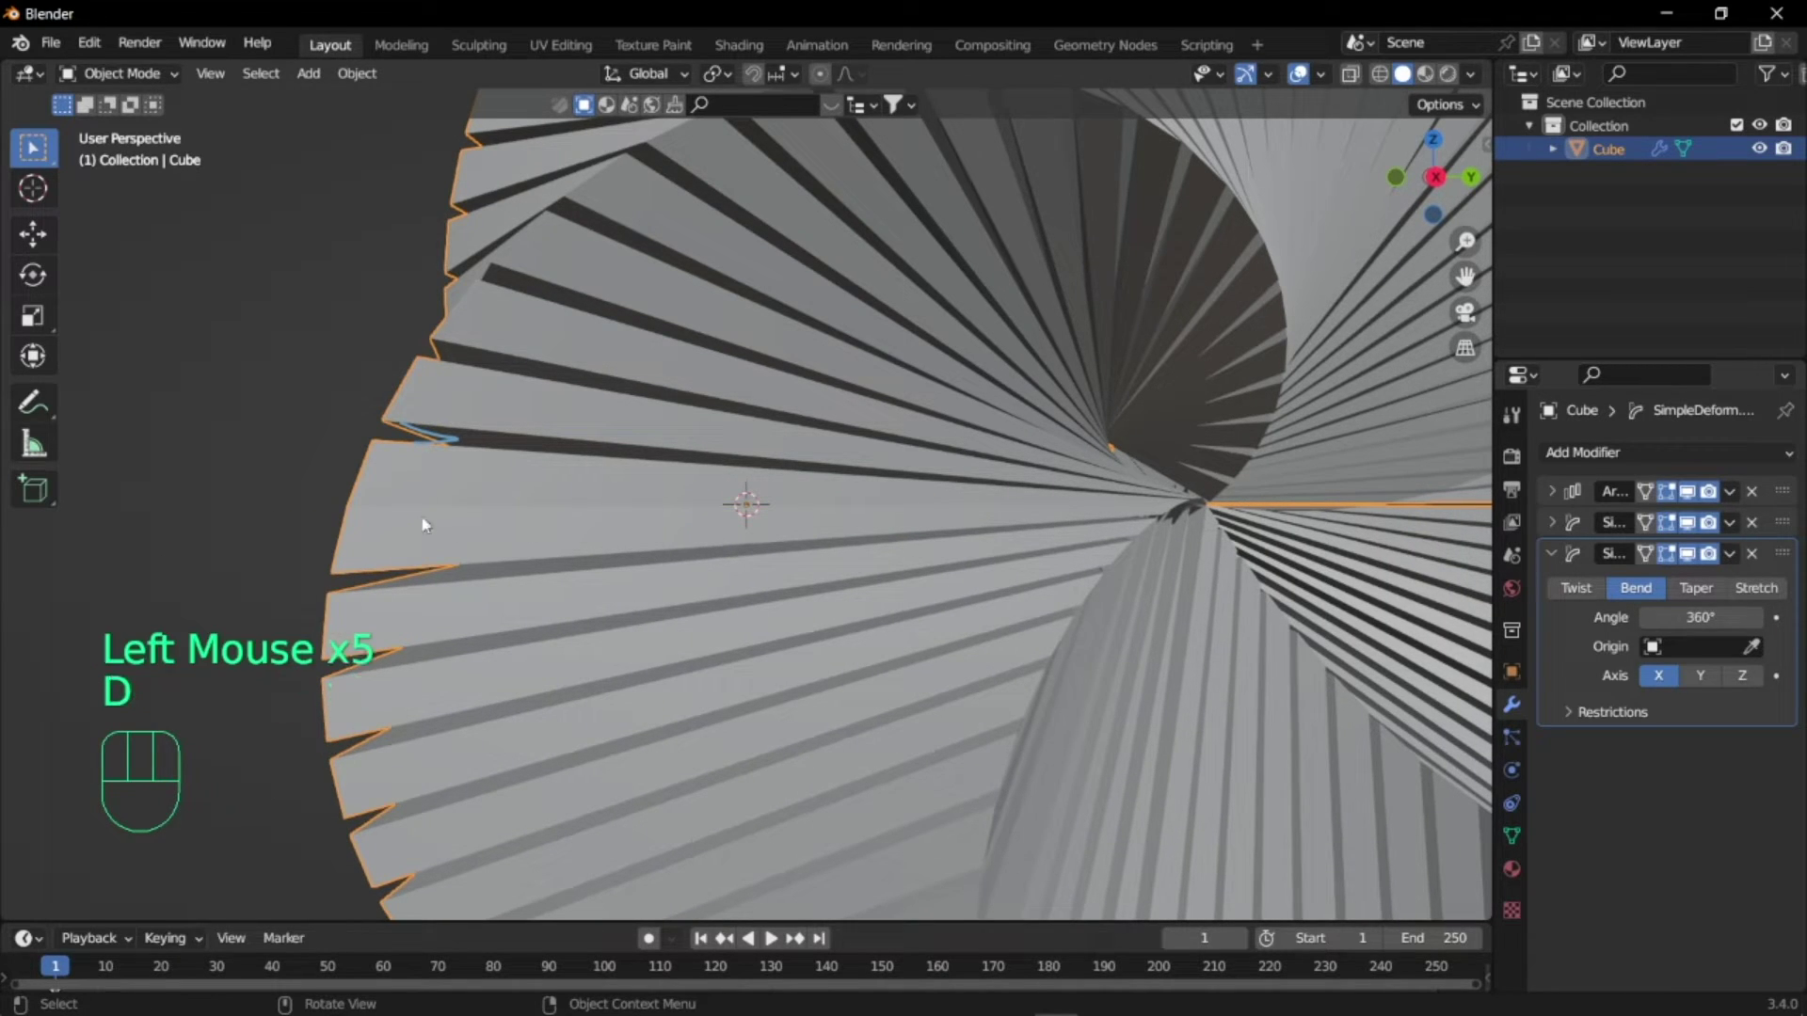
left_click_drag(400, 512, 560, 519)
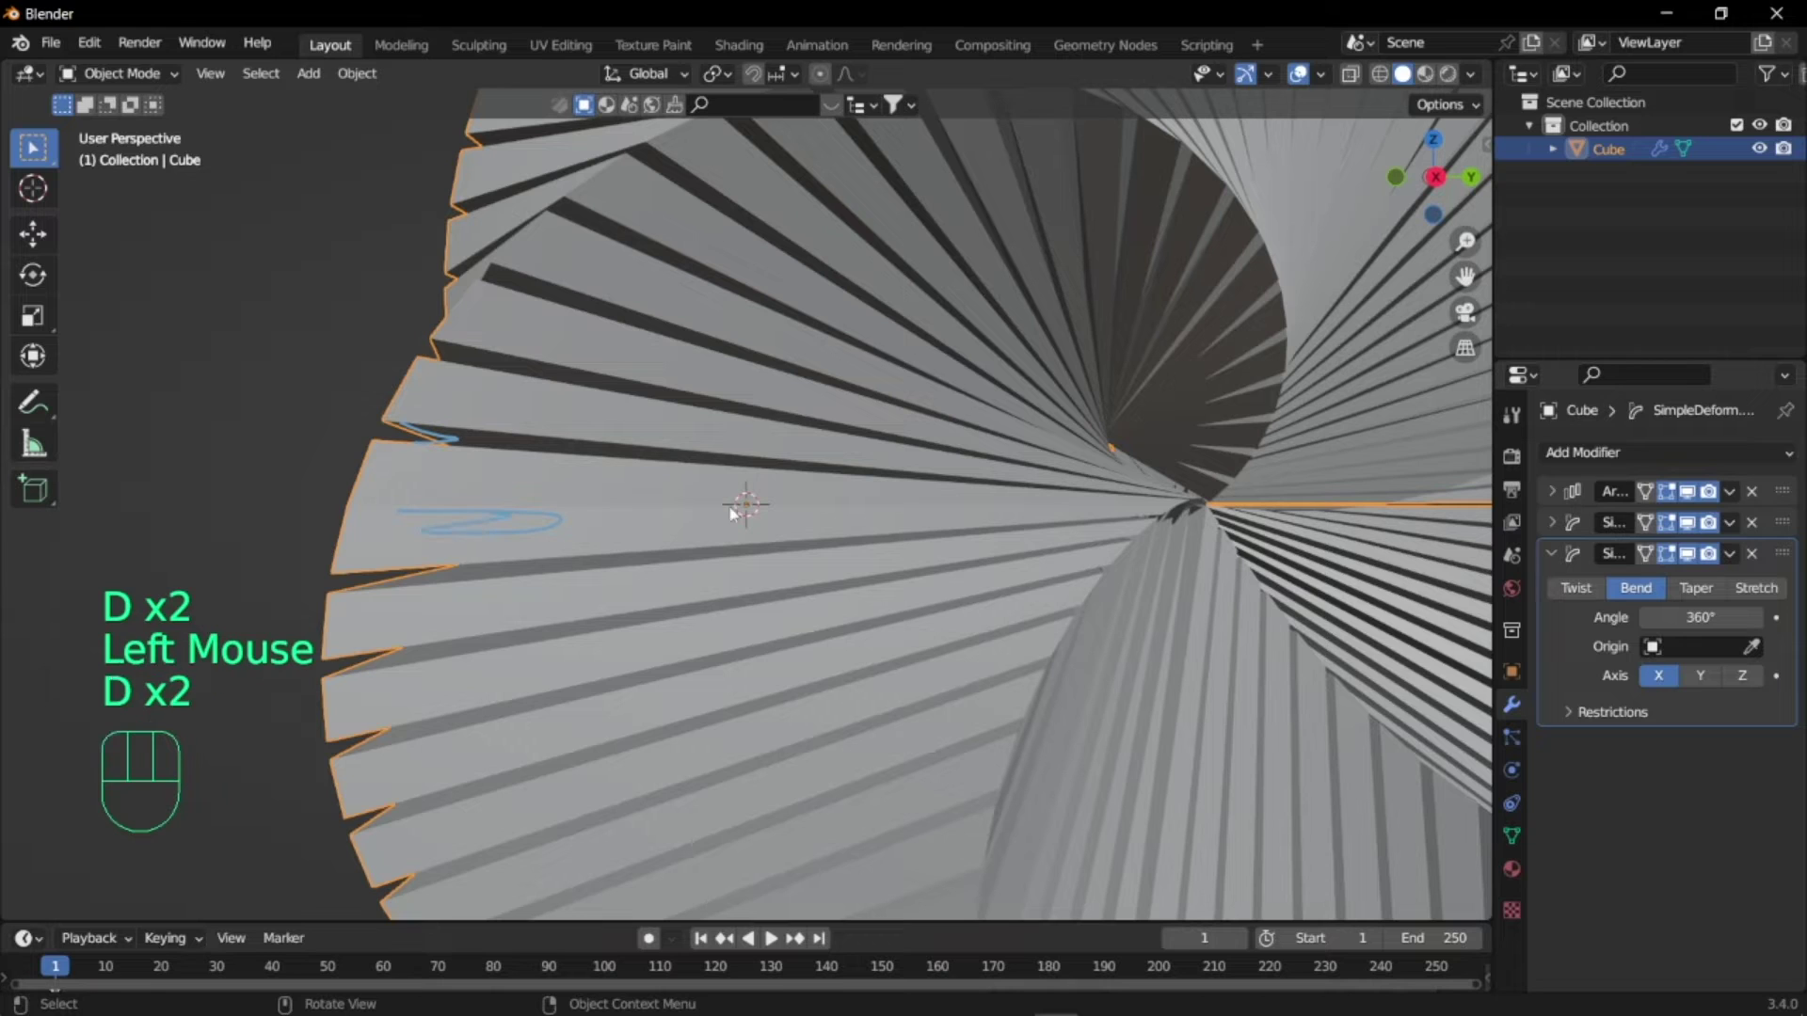
left_click(1680, 616)
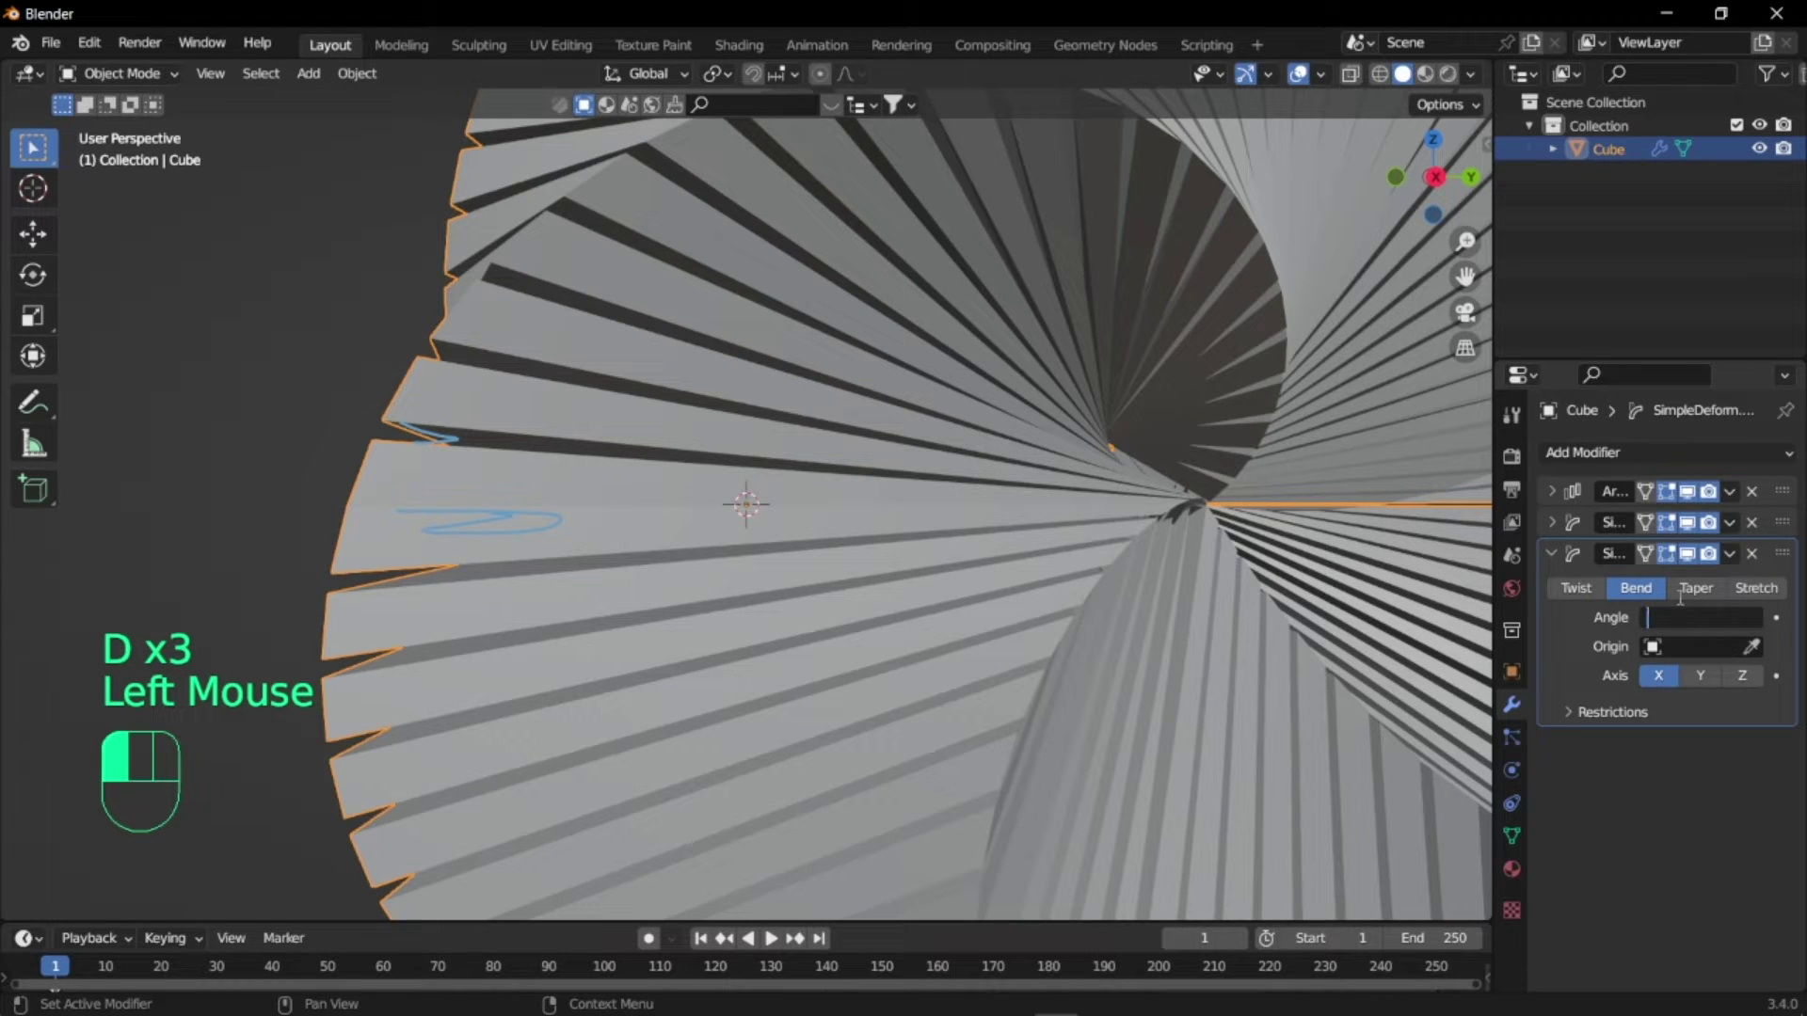
type("359")
key("Return")
right_click_drag(470, 518, 478, 384)
- Orbit and zoom the view to show the swirl on the grid
key("d")
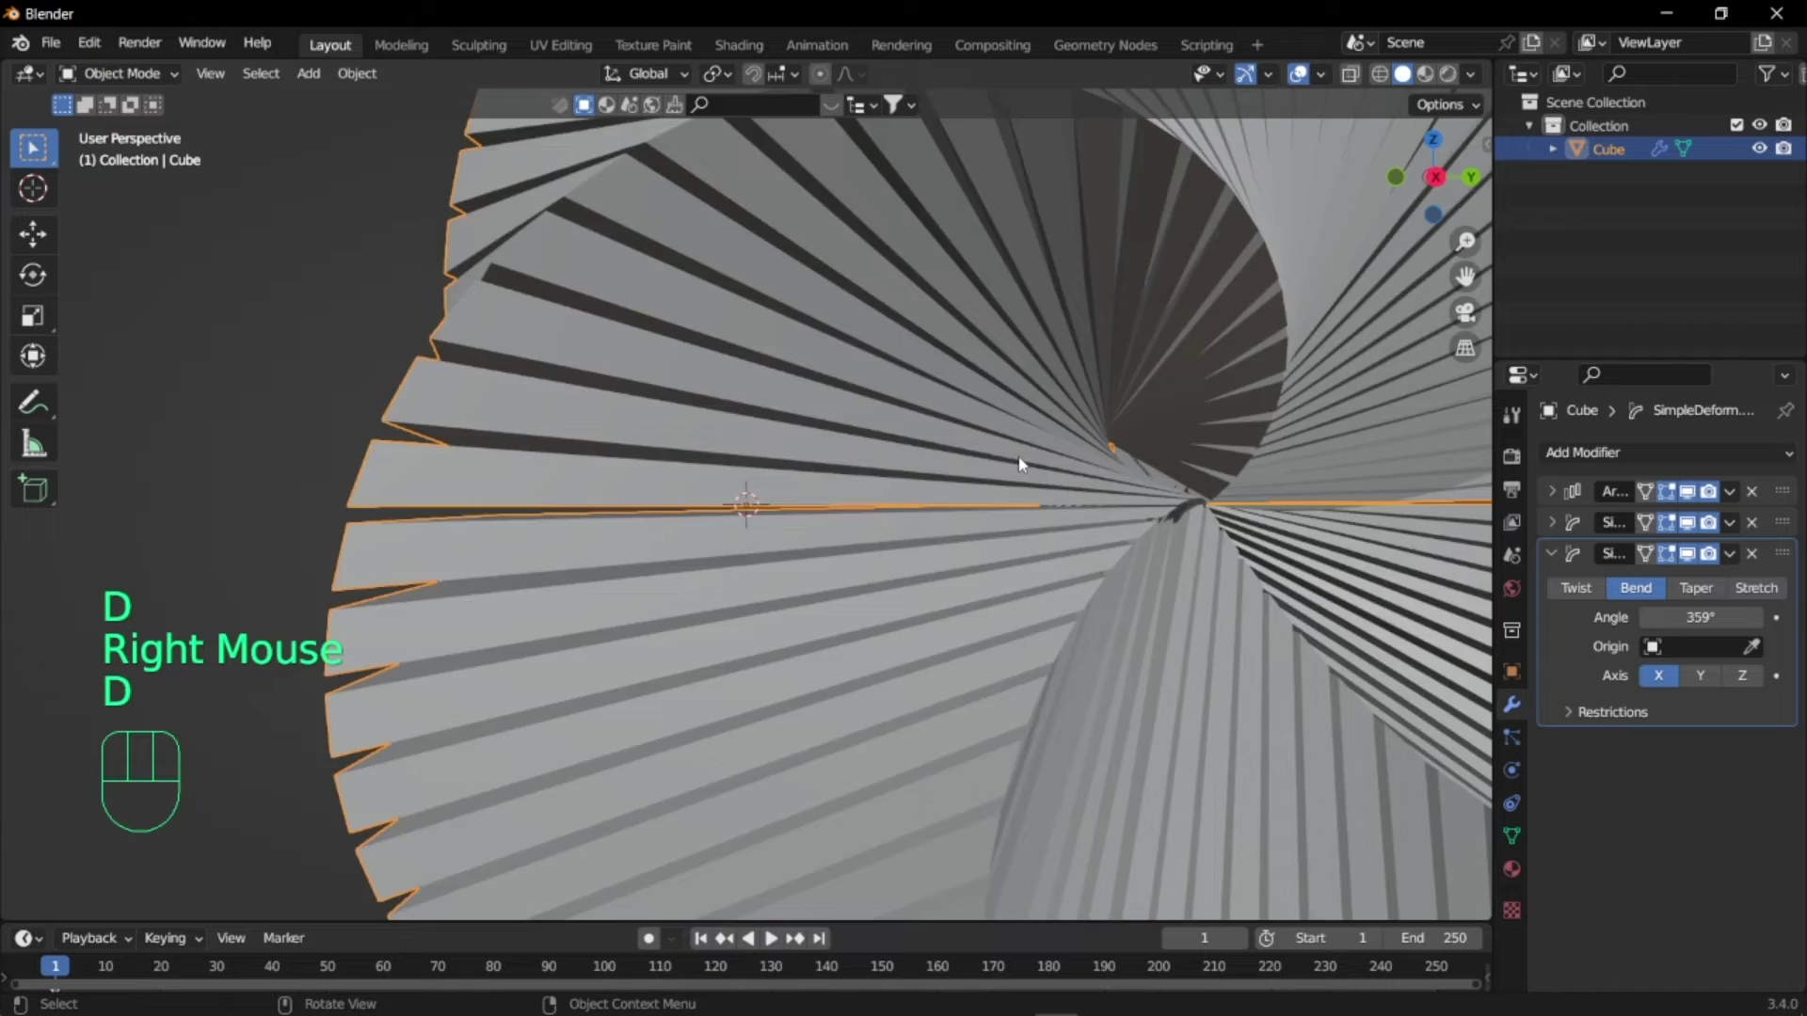
scroll(960, 516, "down", 2)
scroll(960, 517, "up", 1)
middle_click_drag(960, 516, 510, 528)
scroll(578, 612, "down", 3)
scroll(578, 612, "up", 1)
scroll(740, 576, "down", 2)
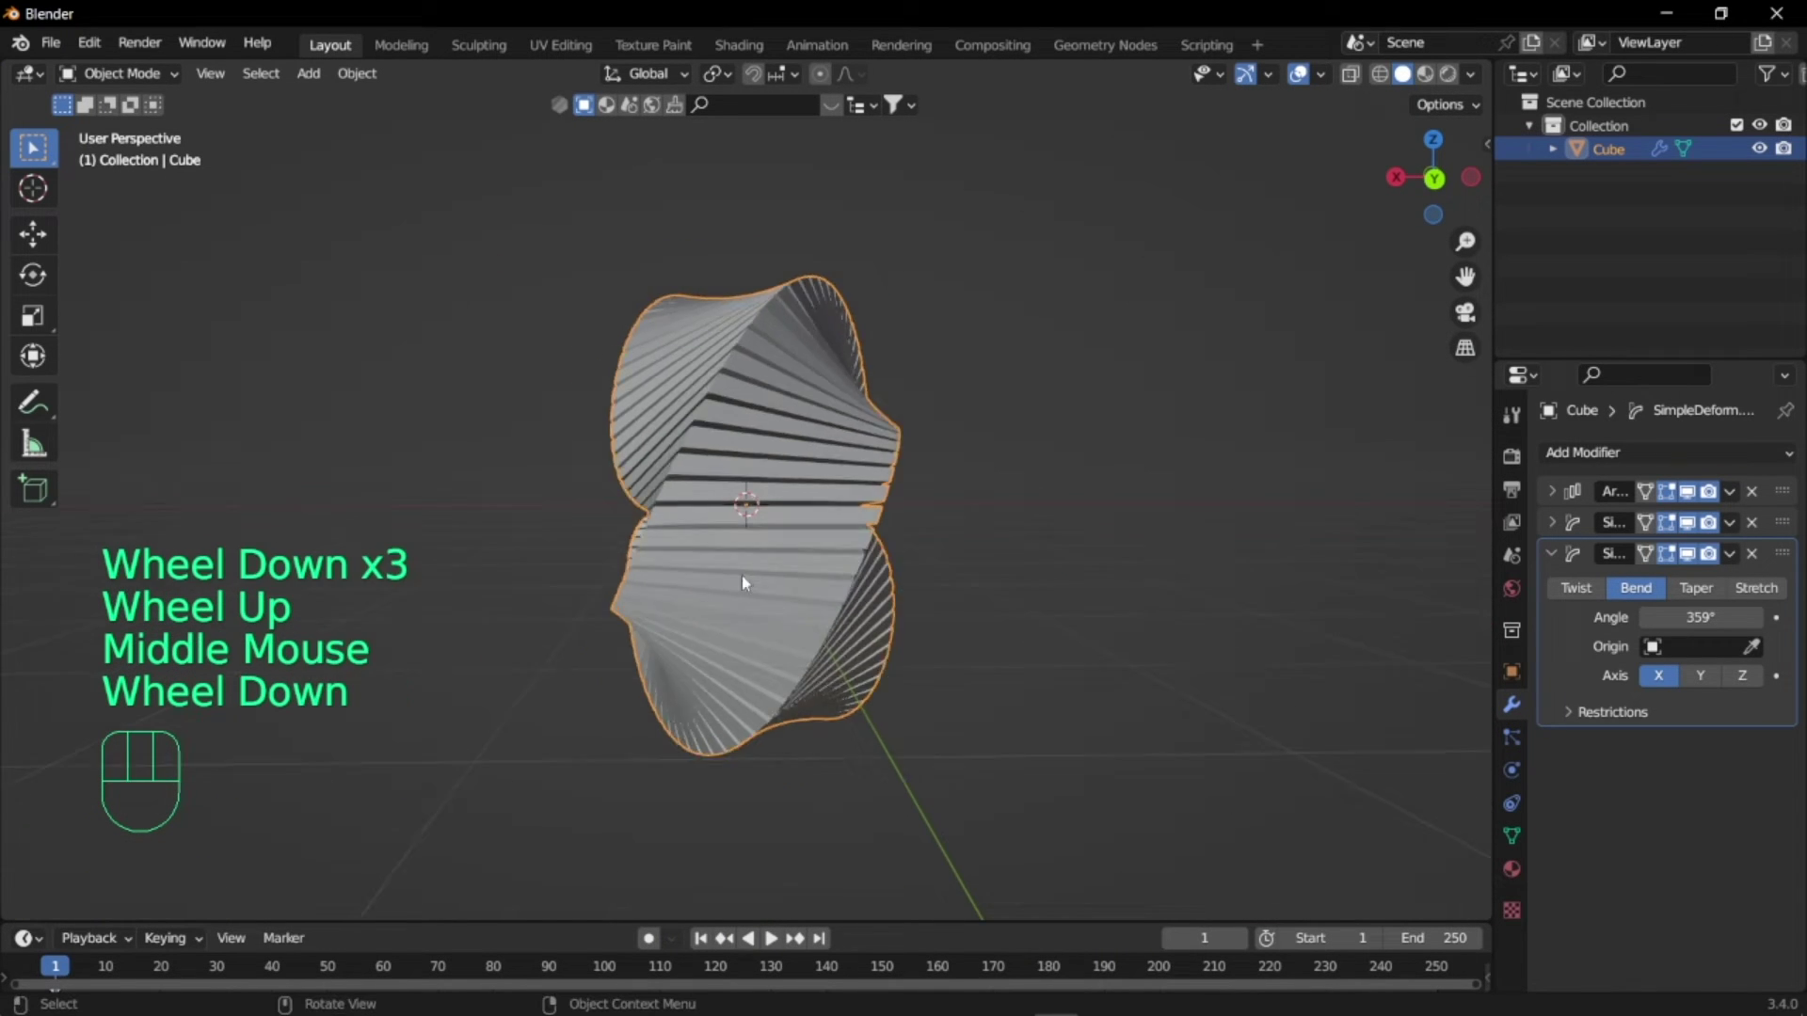
middle_click_drag(739, 575, 621, 618)
scroll(629, 608, "up", 2)
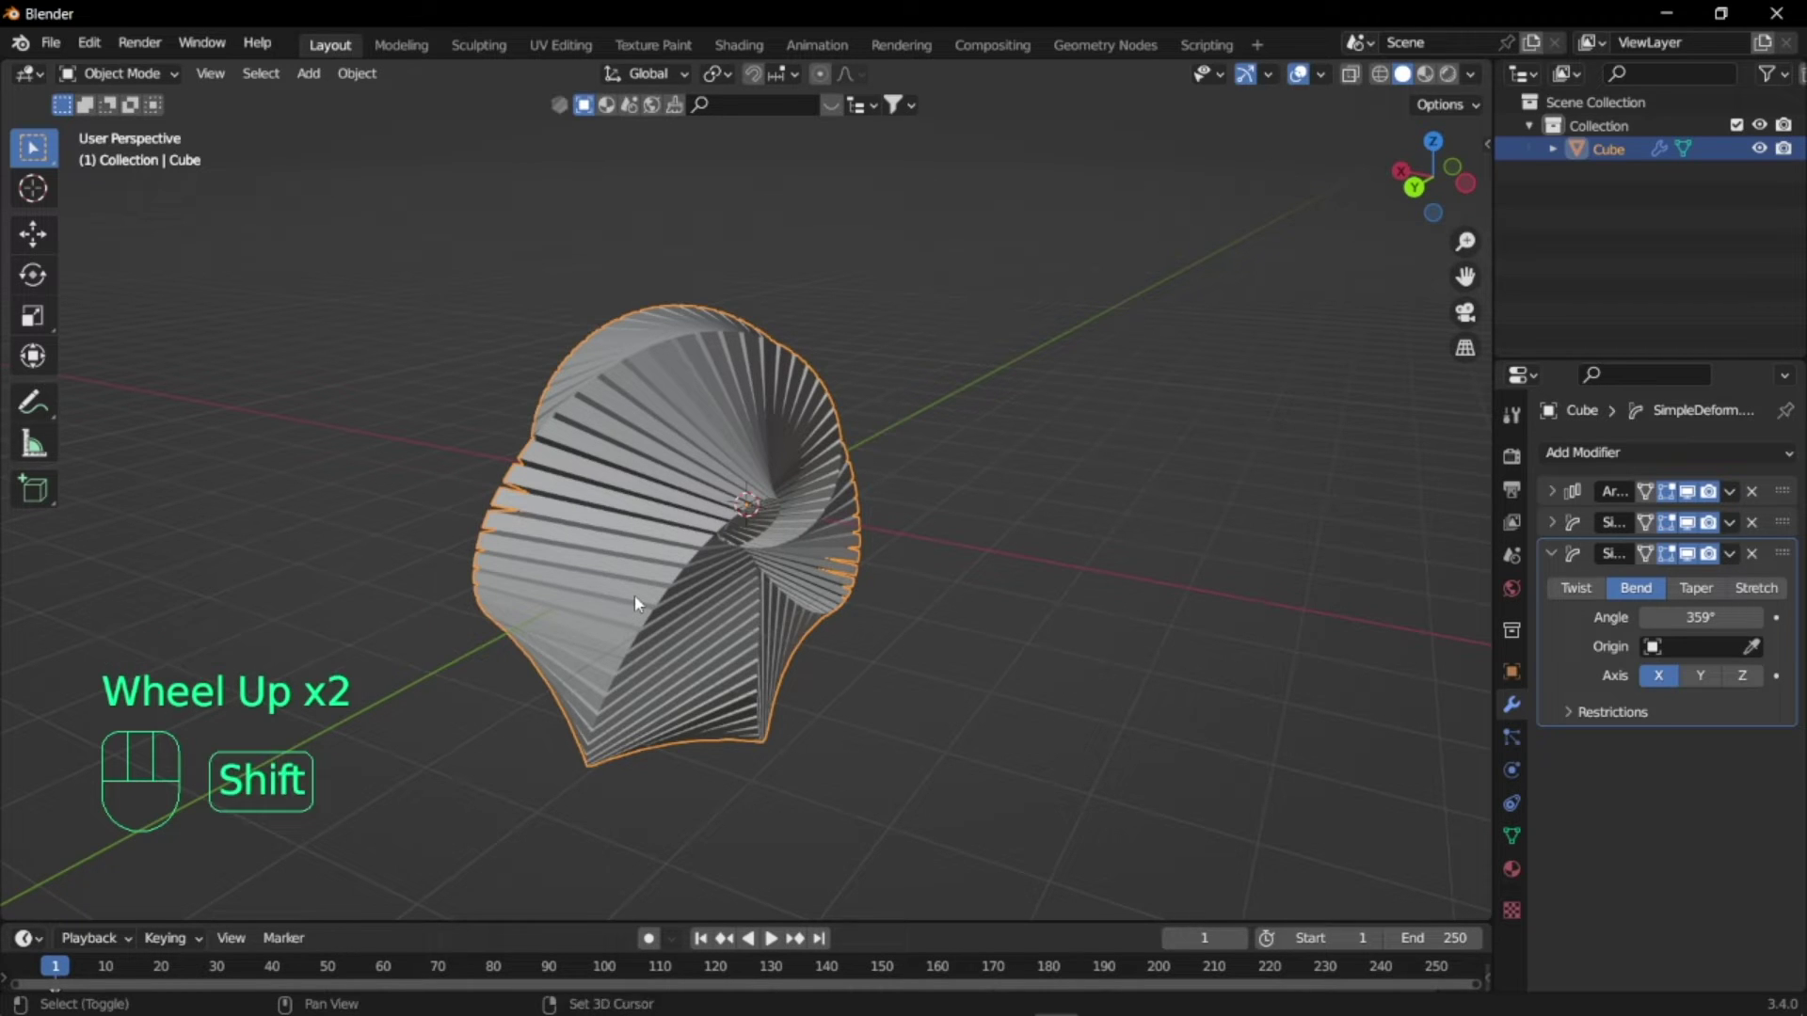
- Add an Ico Sphere at the centre of the swirl
key("shift+a")
mouse_move(649, 540)
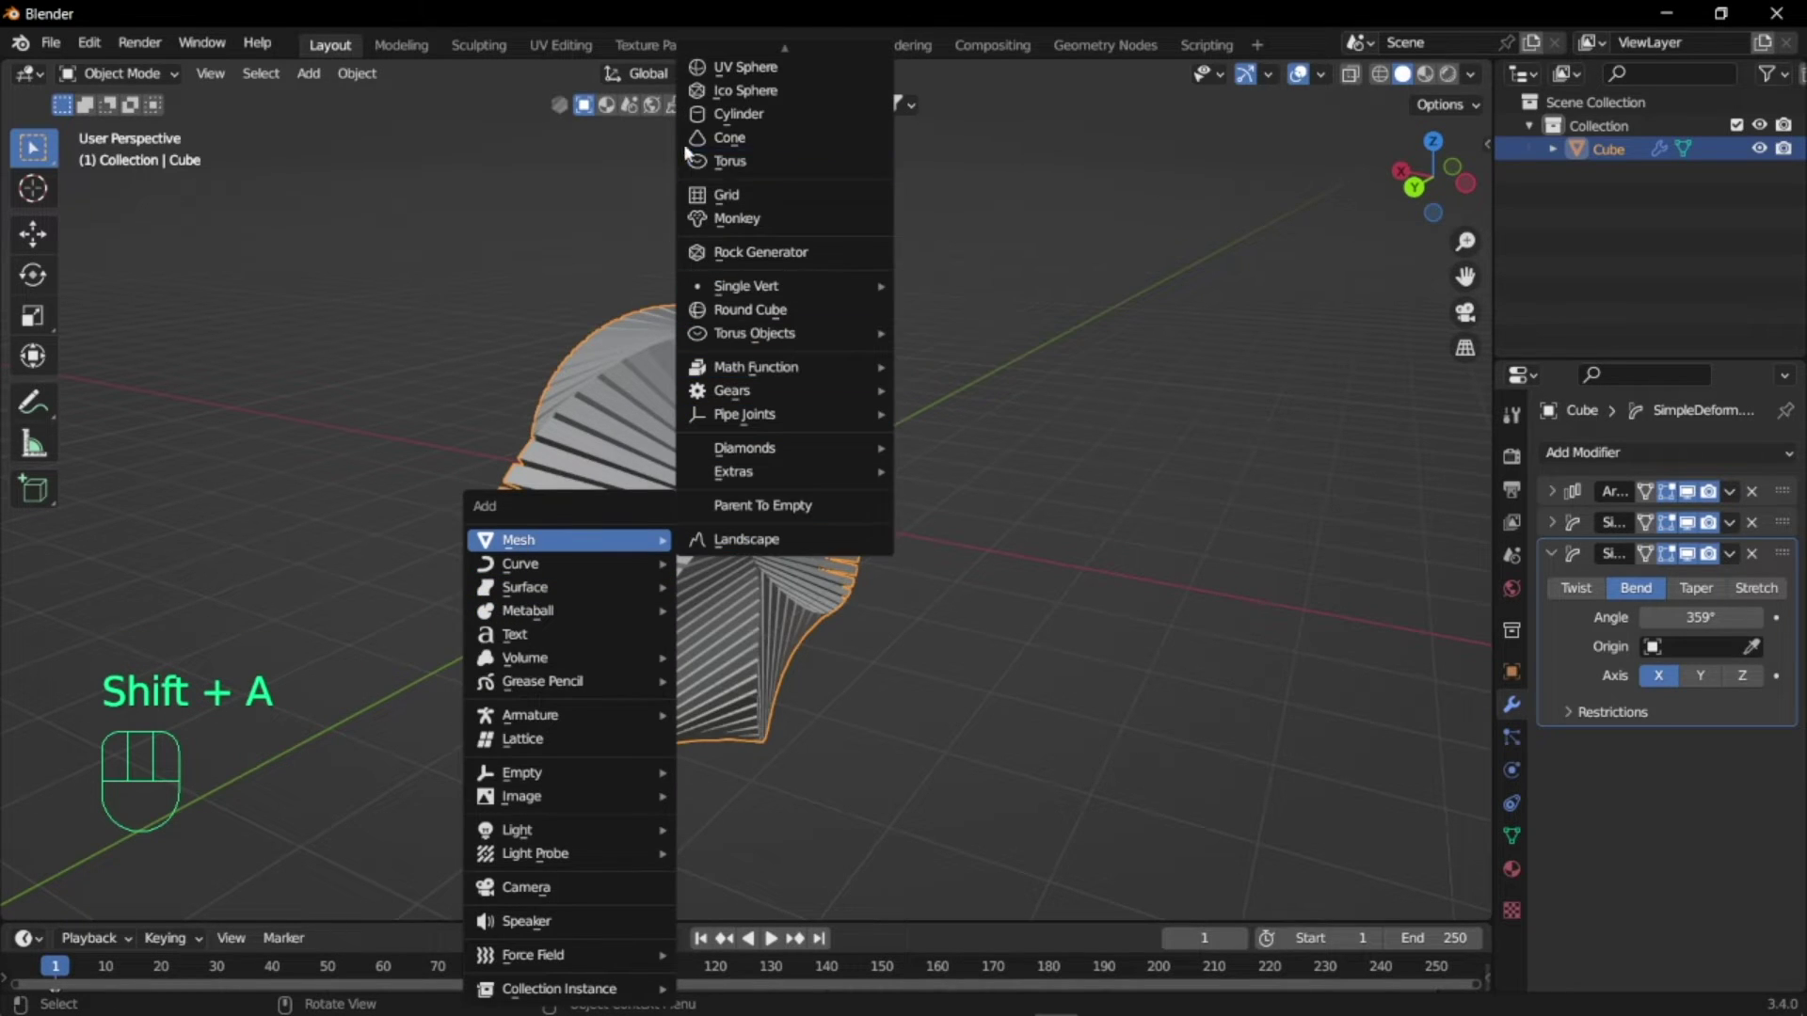
left_click(738, 90)
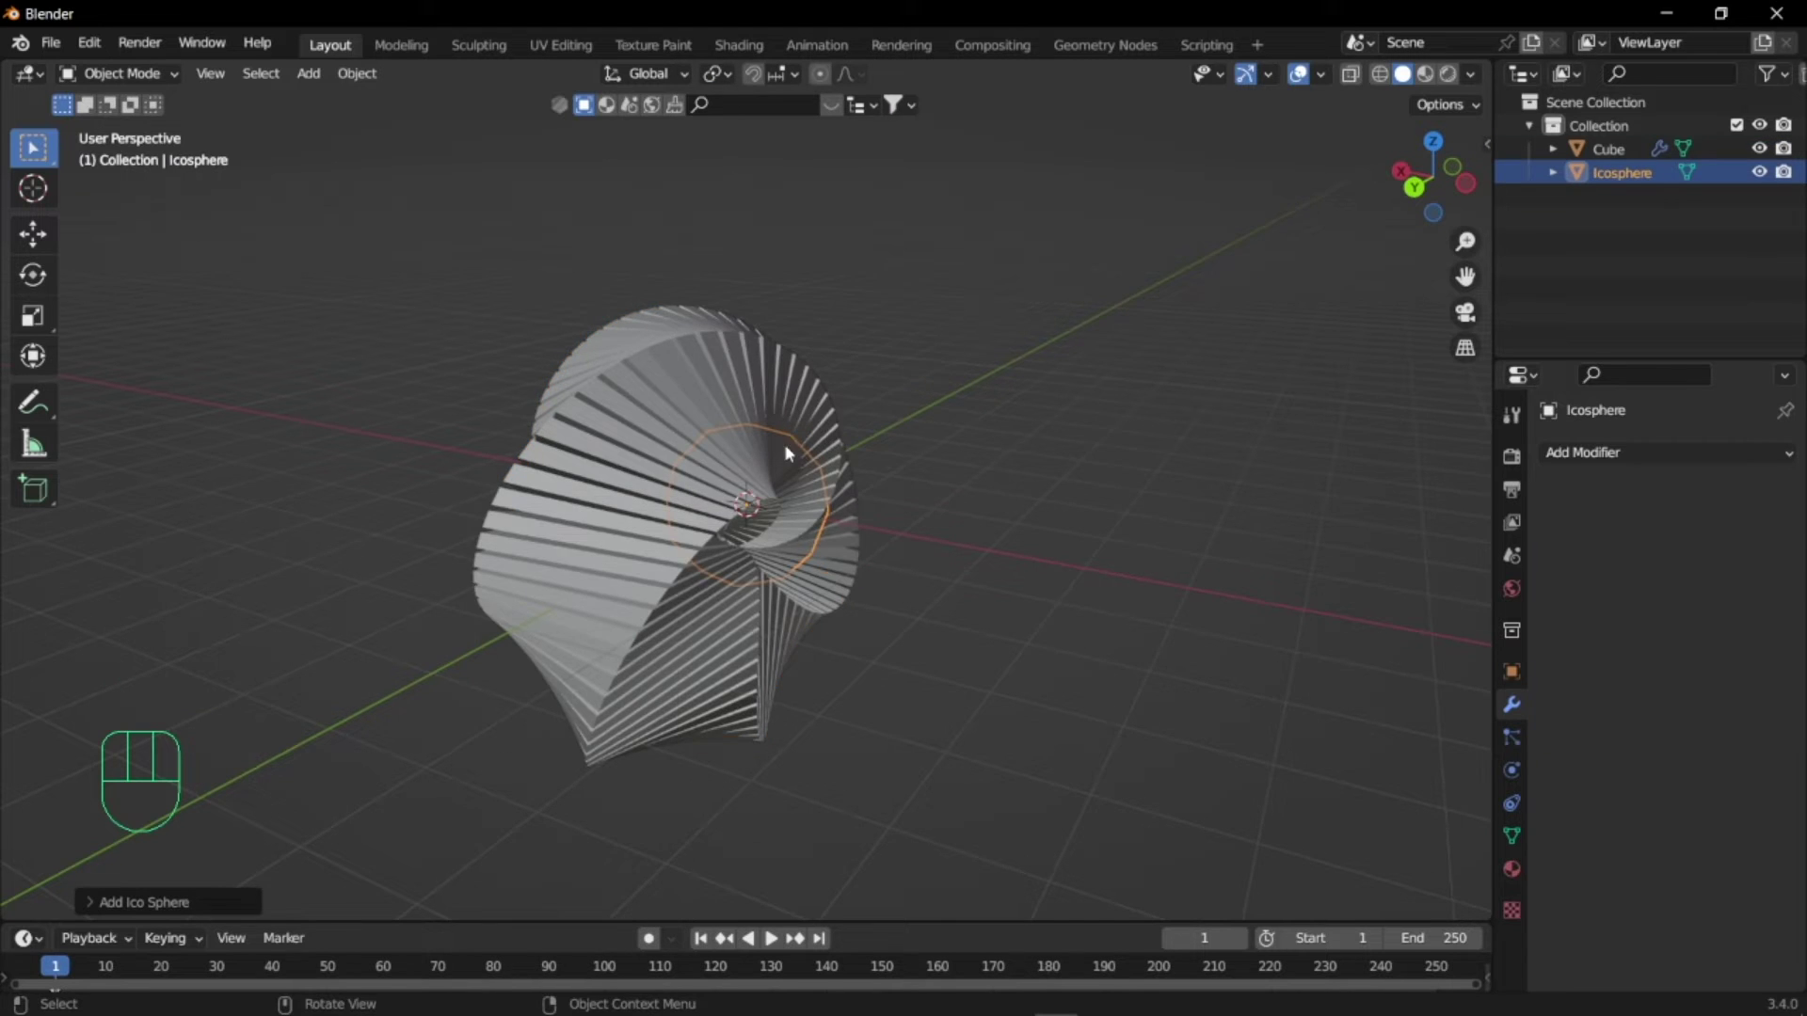
middle_click_drag(788, 454, 613, 460)
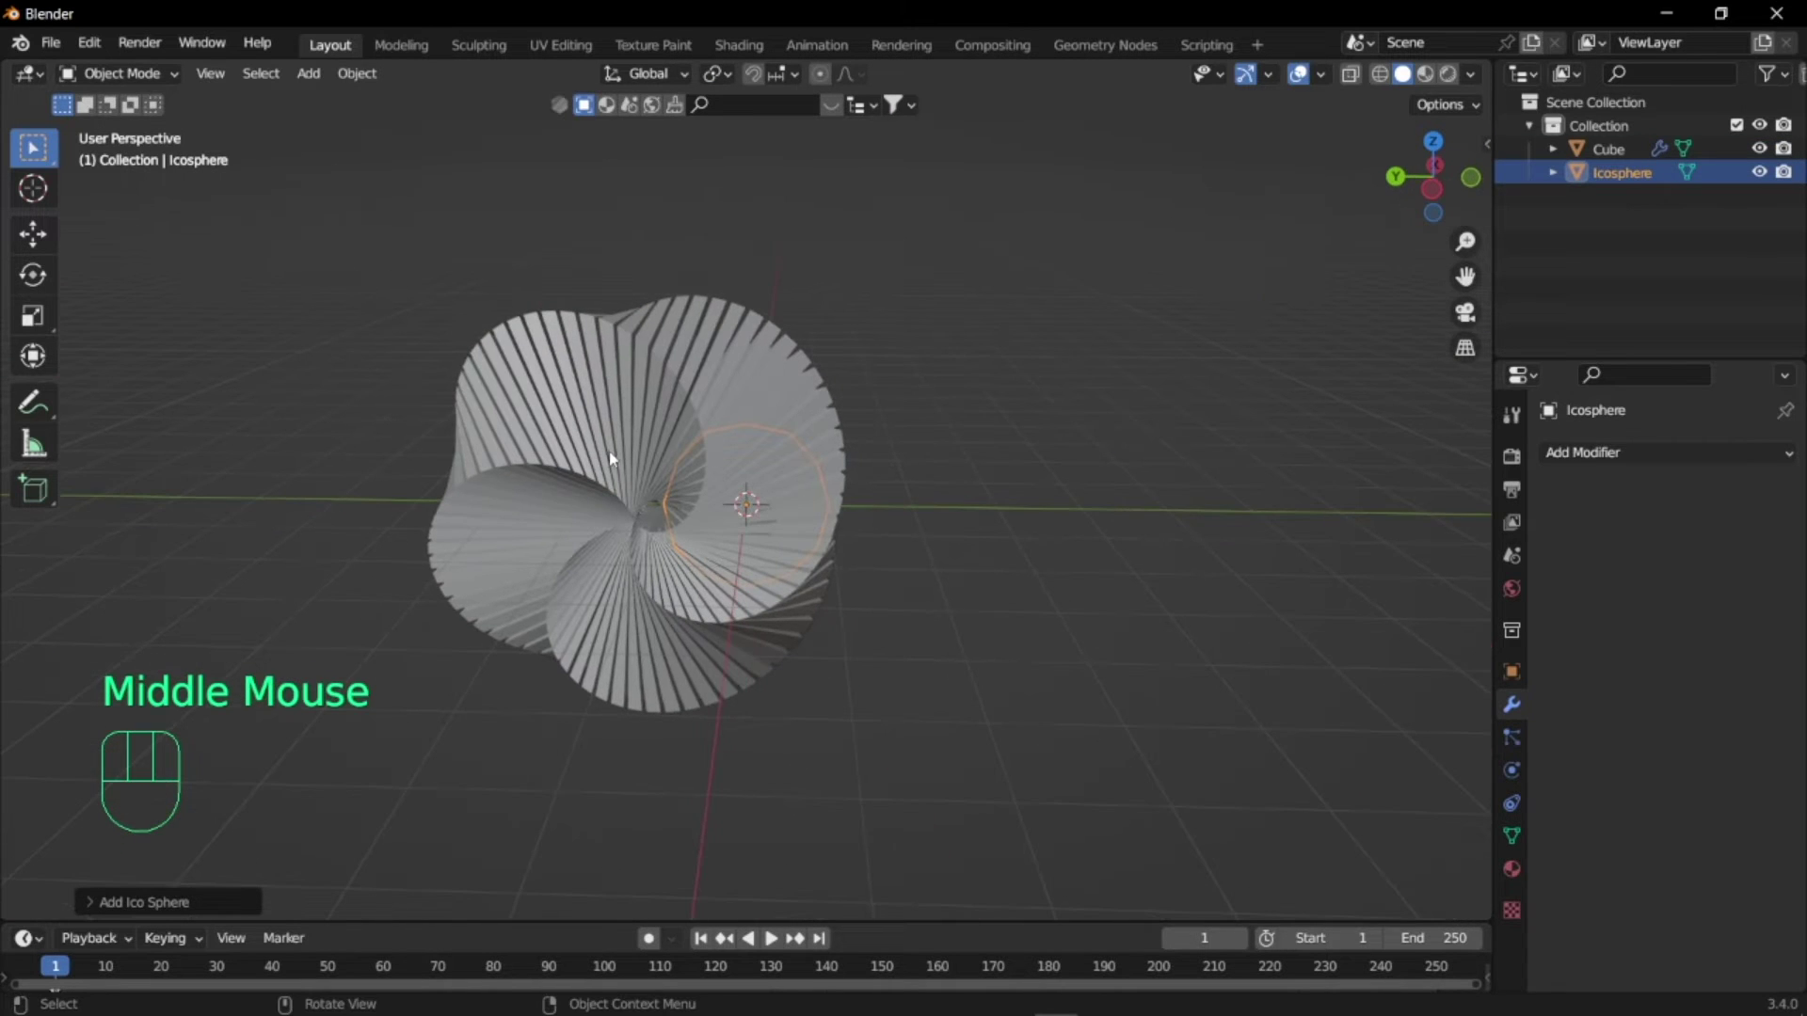
- Delete the icosphere and, in side view, centre the swirl along Y
key("x")
left_click(866, 443)
left_click(1436, 189)
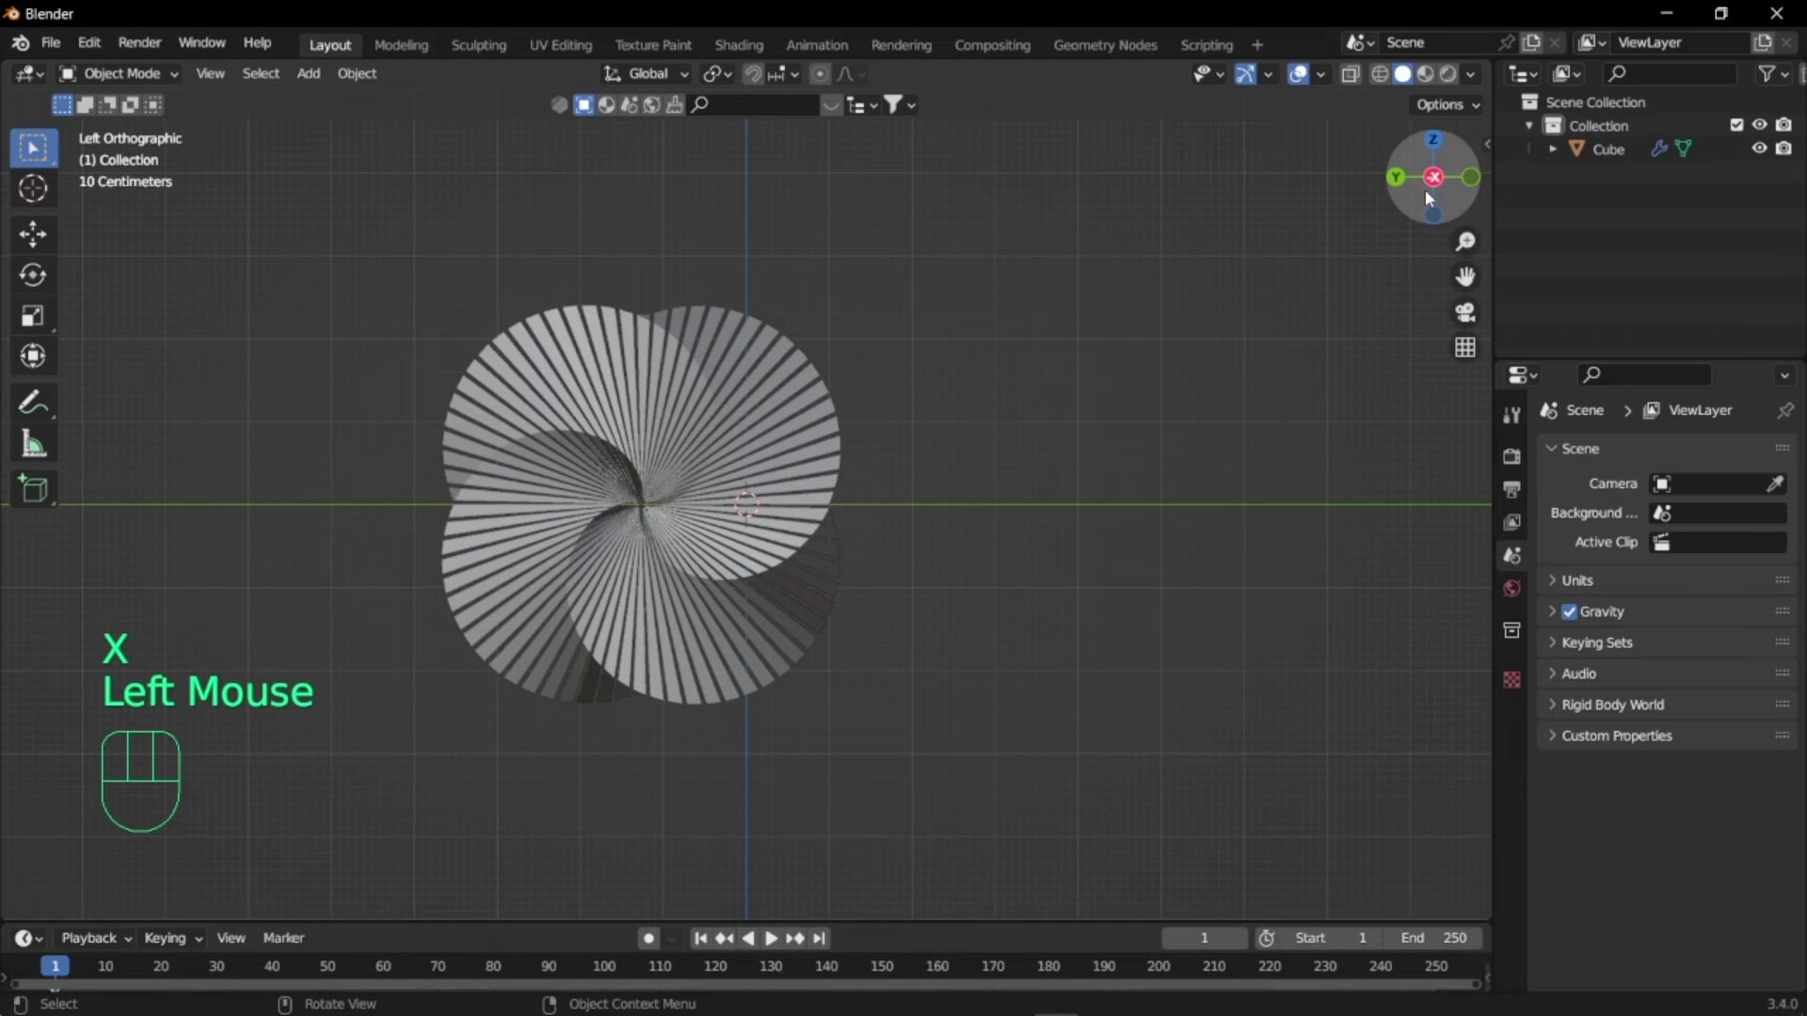
left_click_drag(396, 264, 965, 640)
scroll(701, 600, "up", 2)
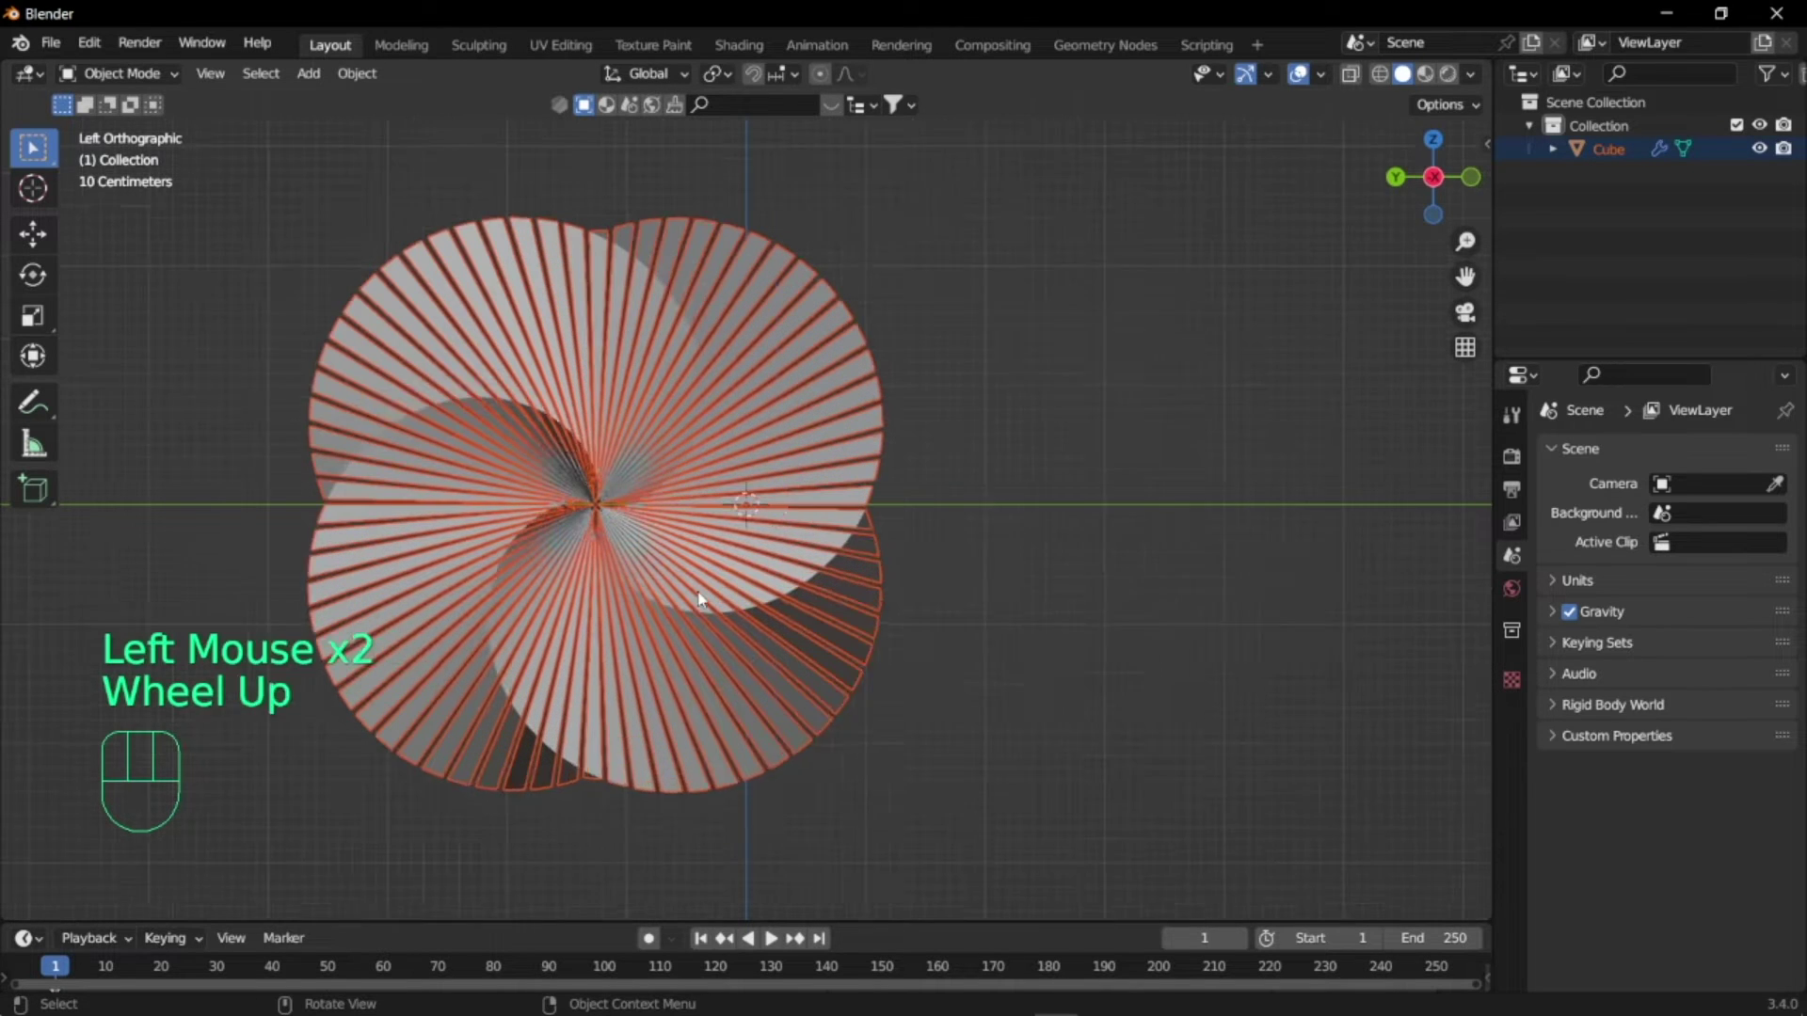
key("g")
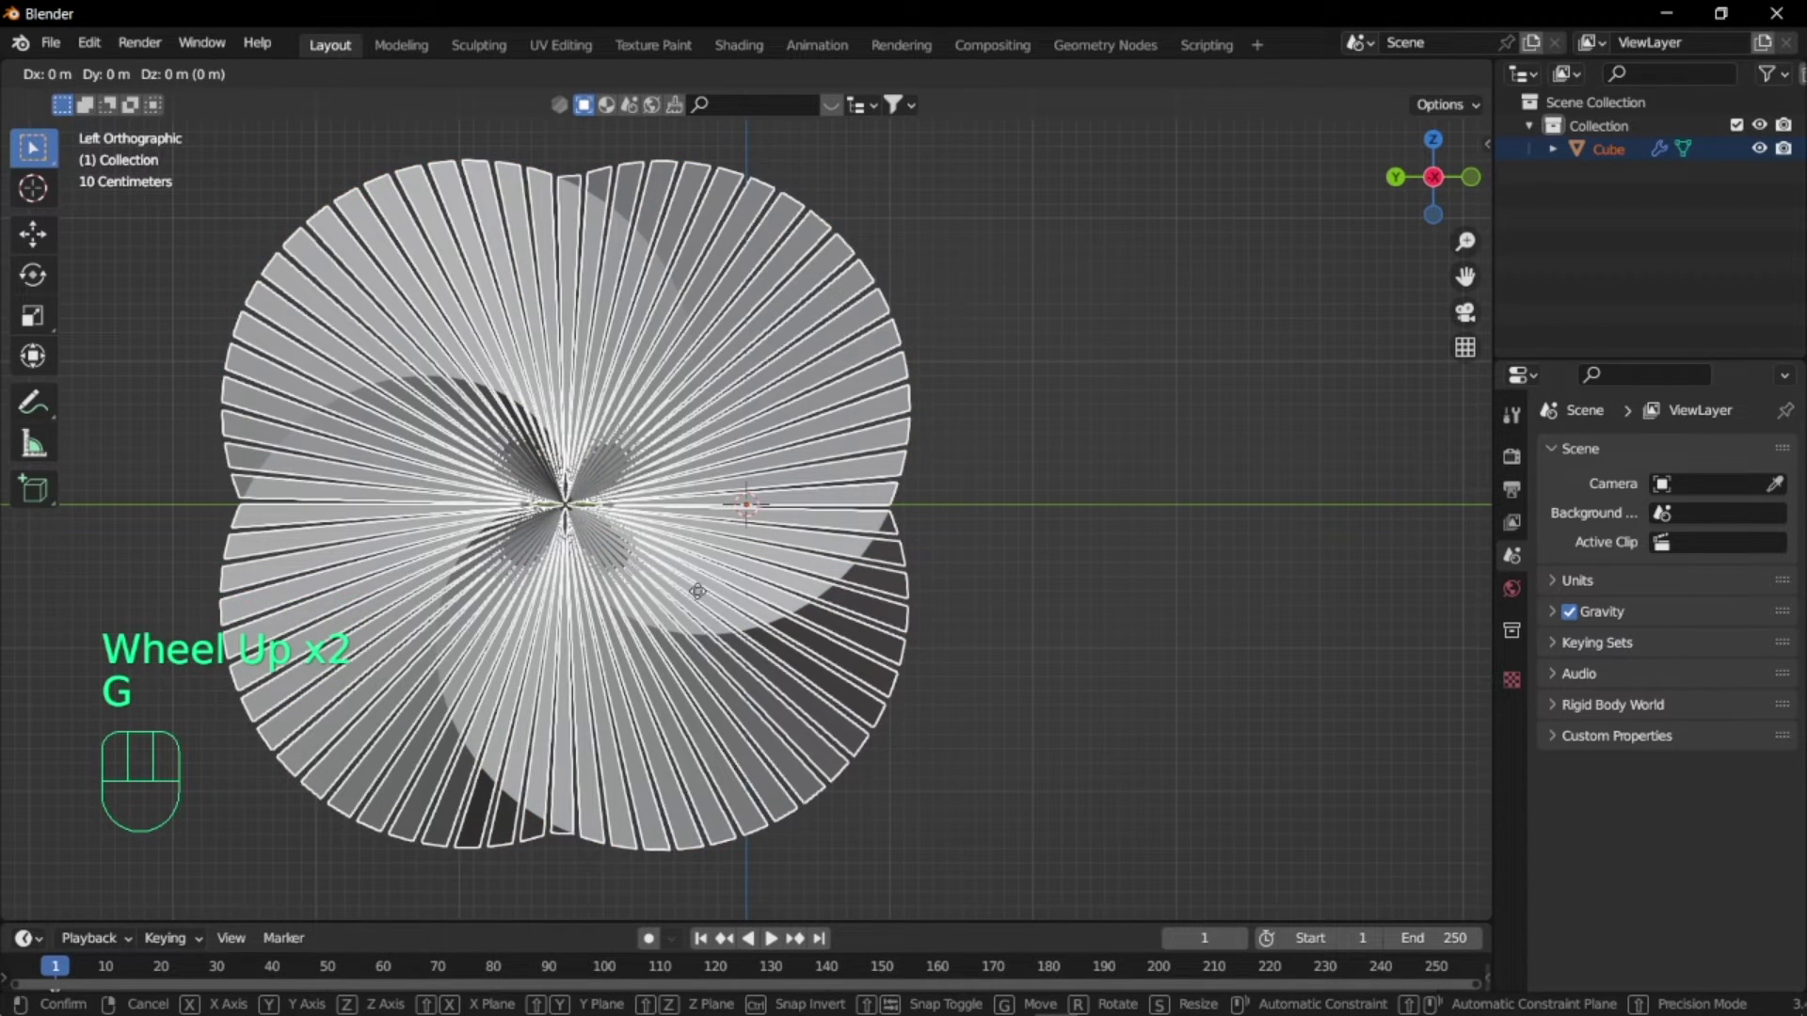
middle_click(693, 589)
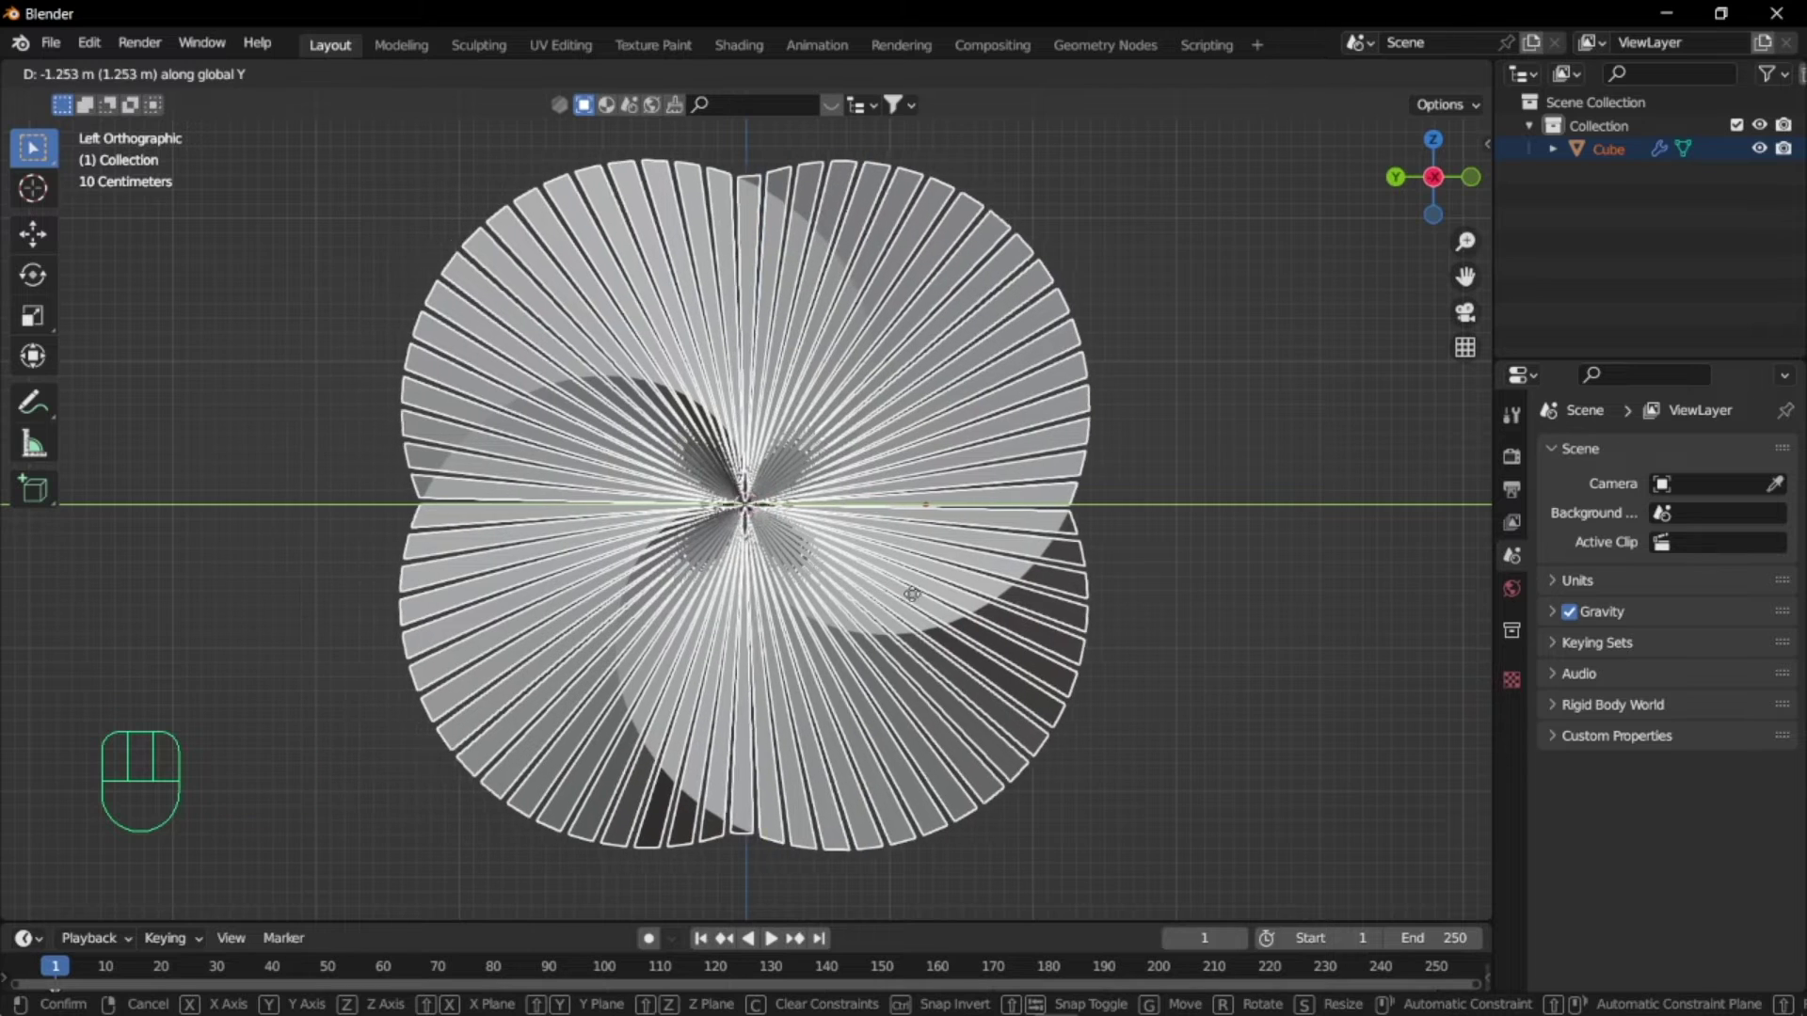
left_click(902, 595)
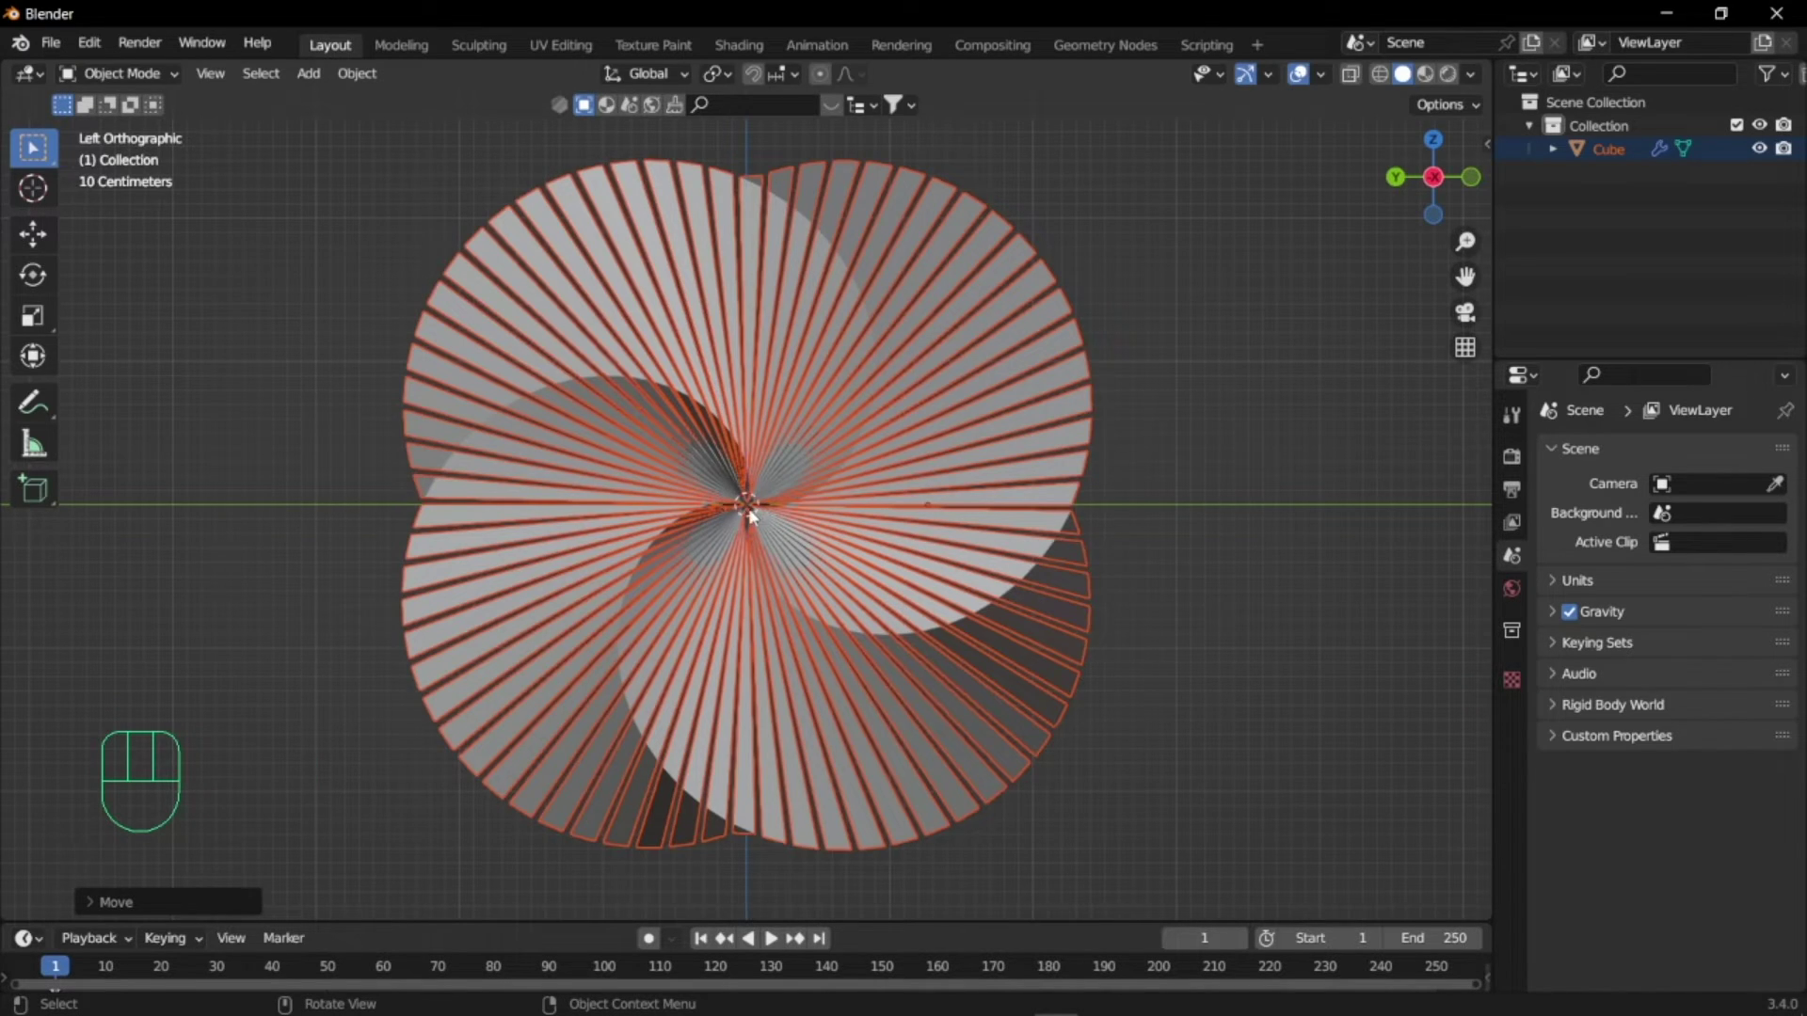
- Raise the swirl 2.375 m along Z to sit above the ground
scroll(748, 512, "up", 3)
scroll(748, 517, "down", 3)
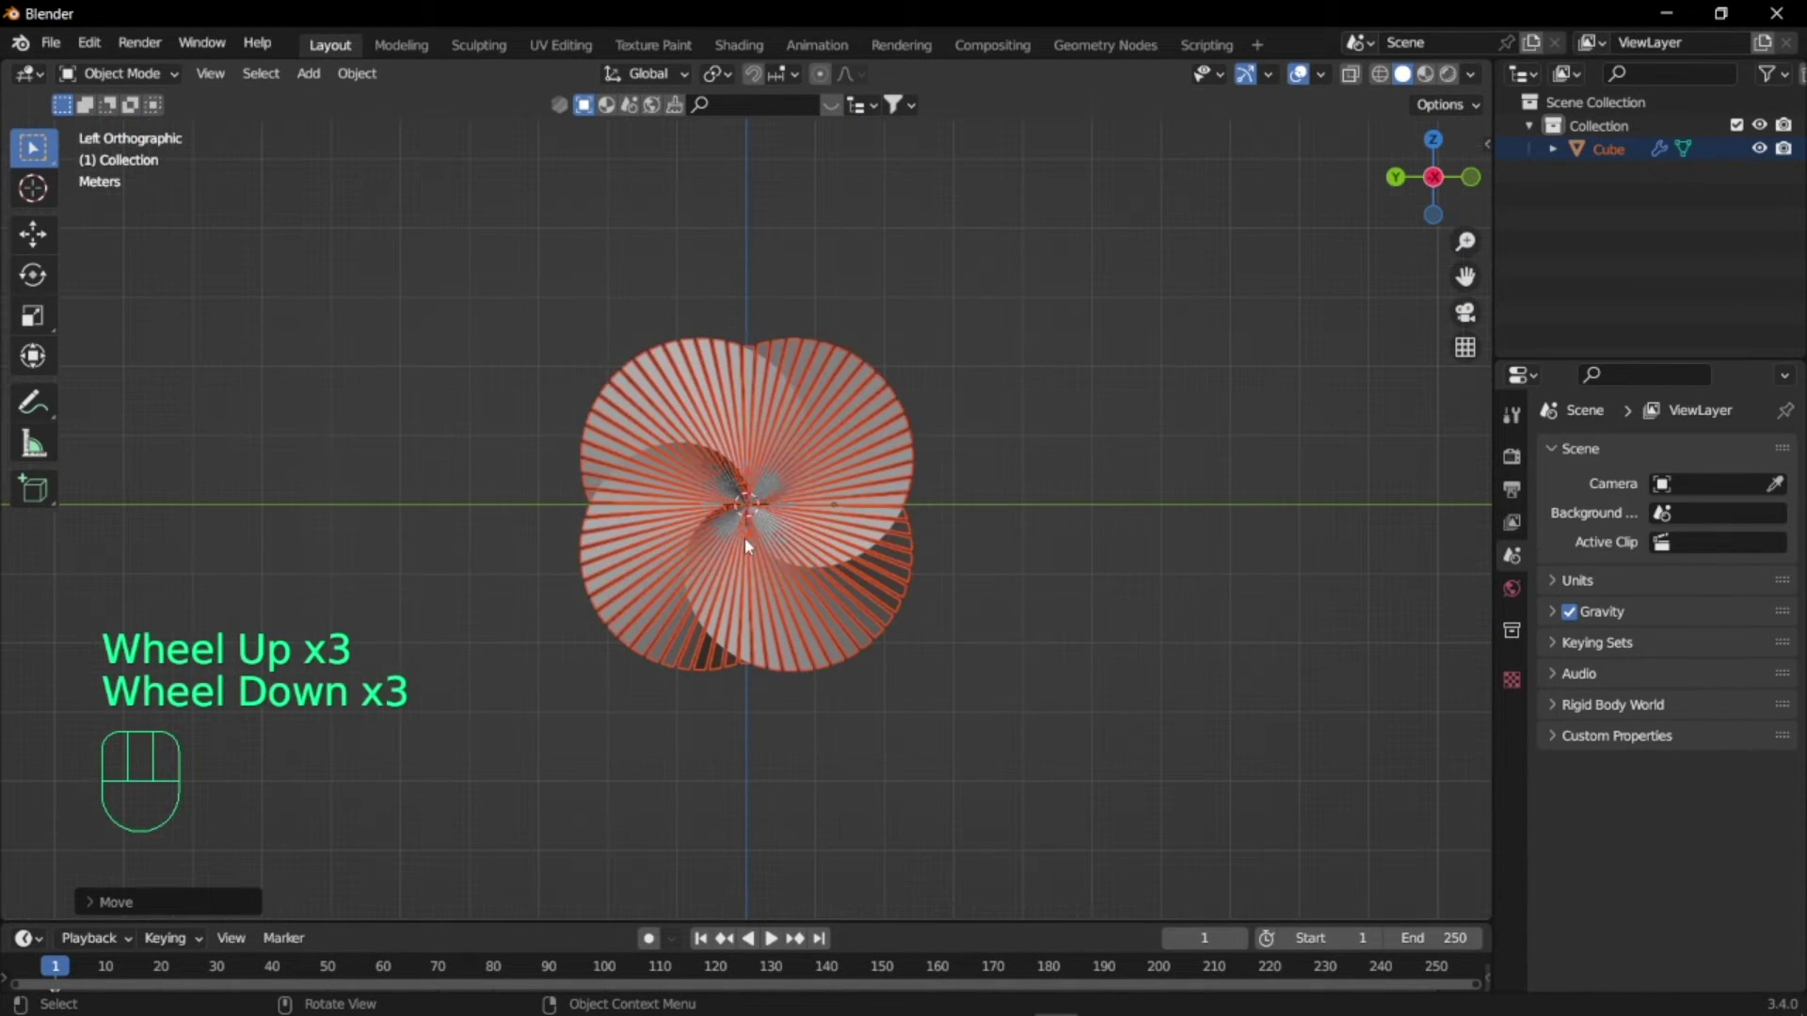
key("g")
middle_click(743, 538)
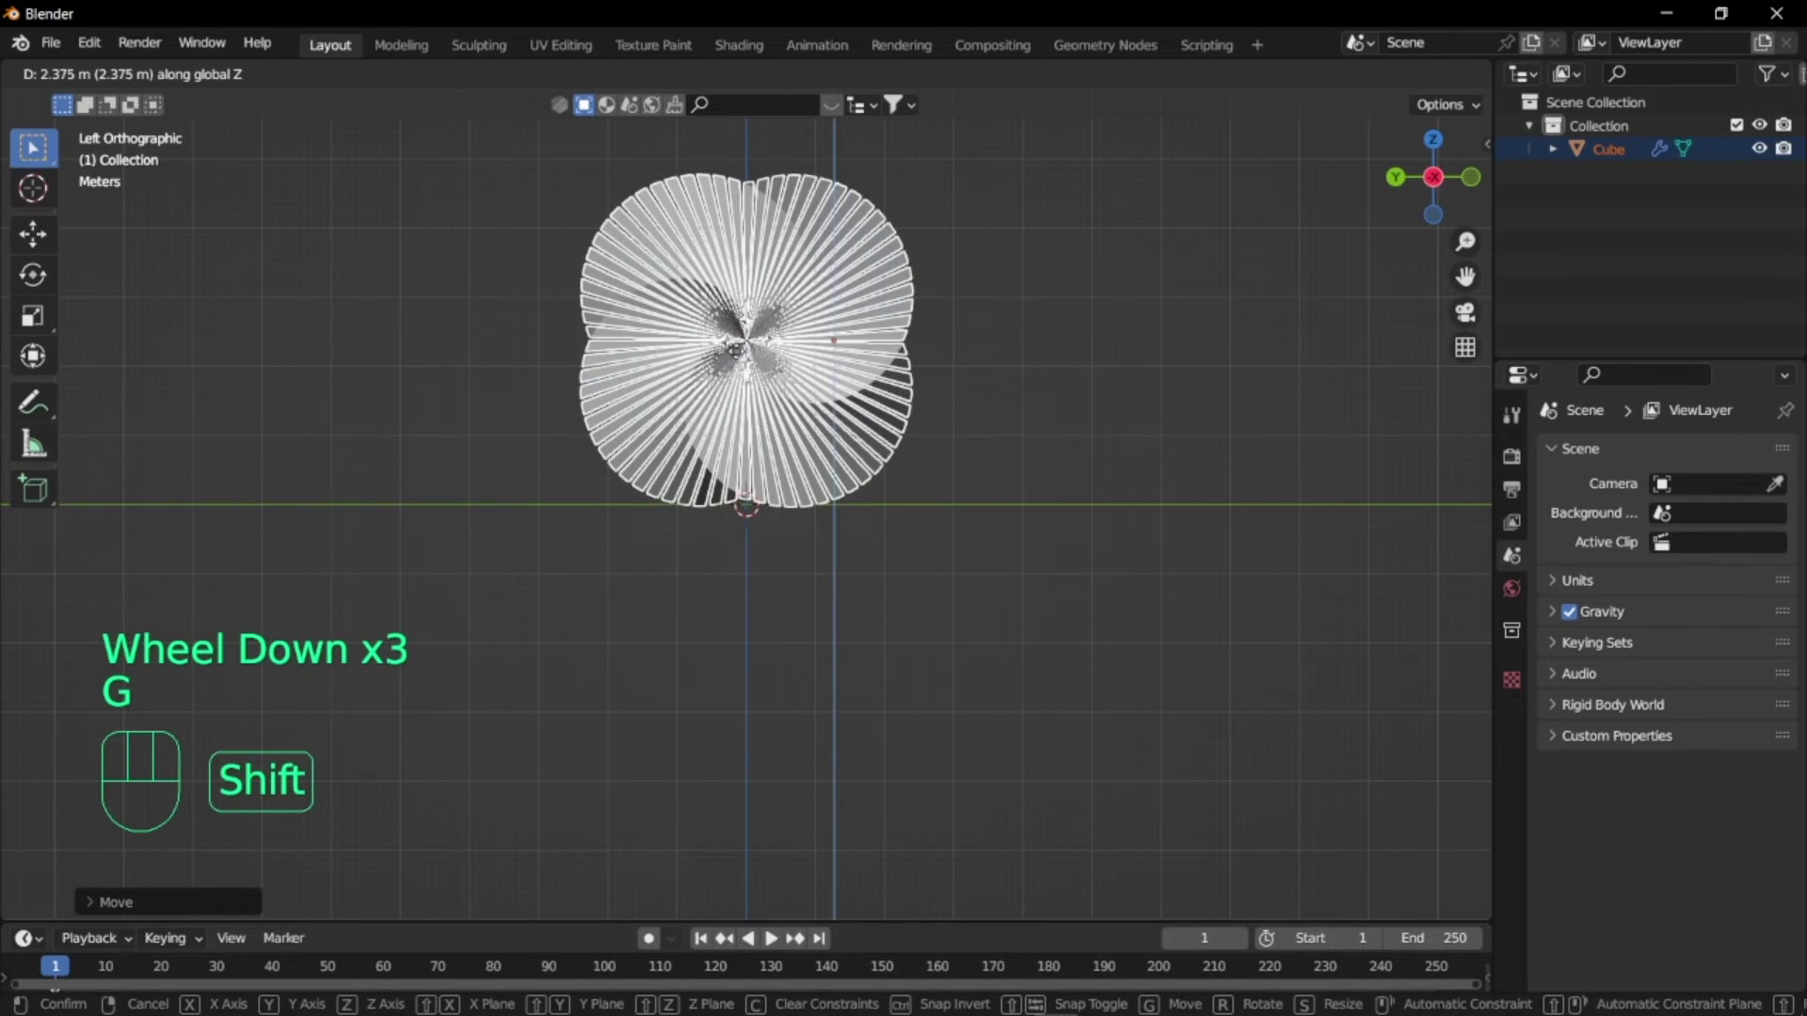
left_click(725, 310)
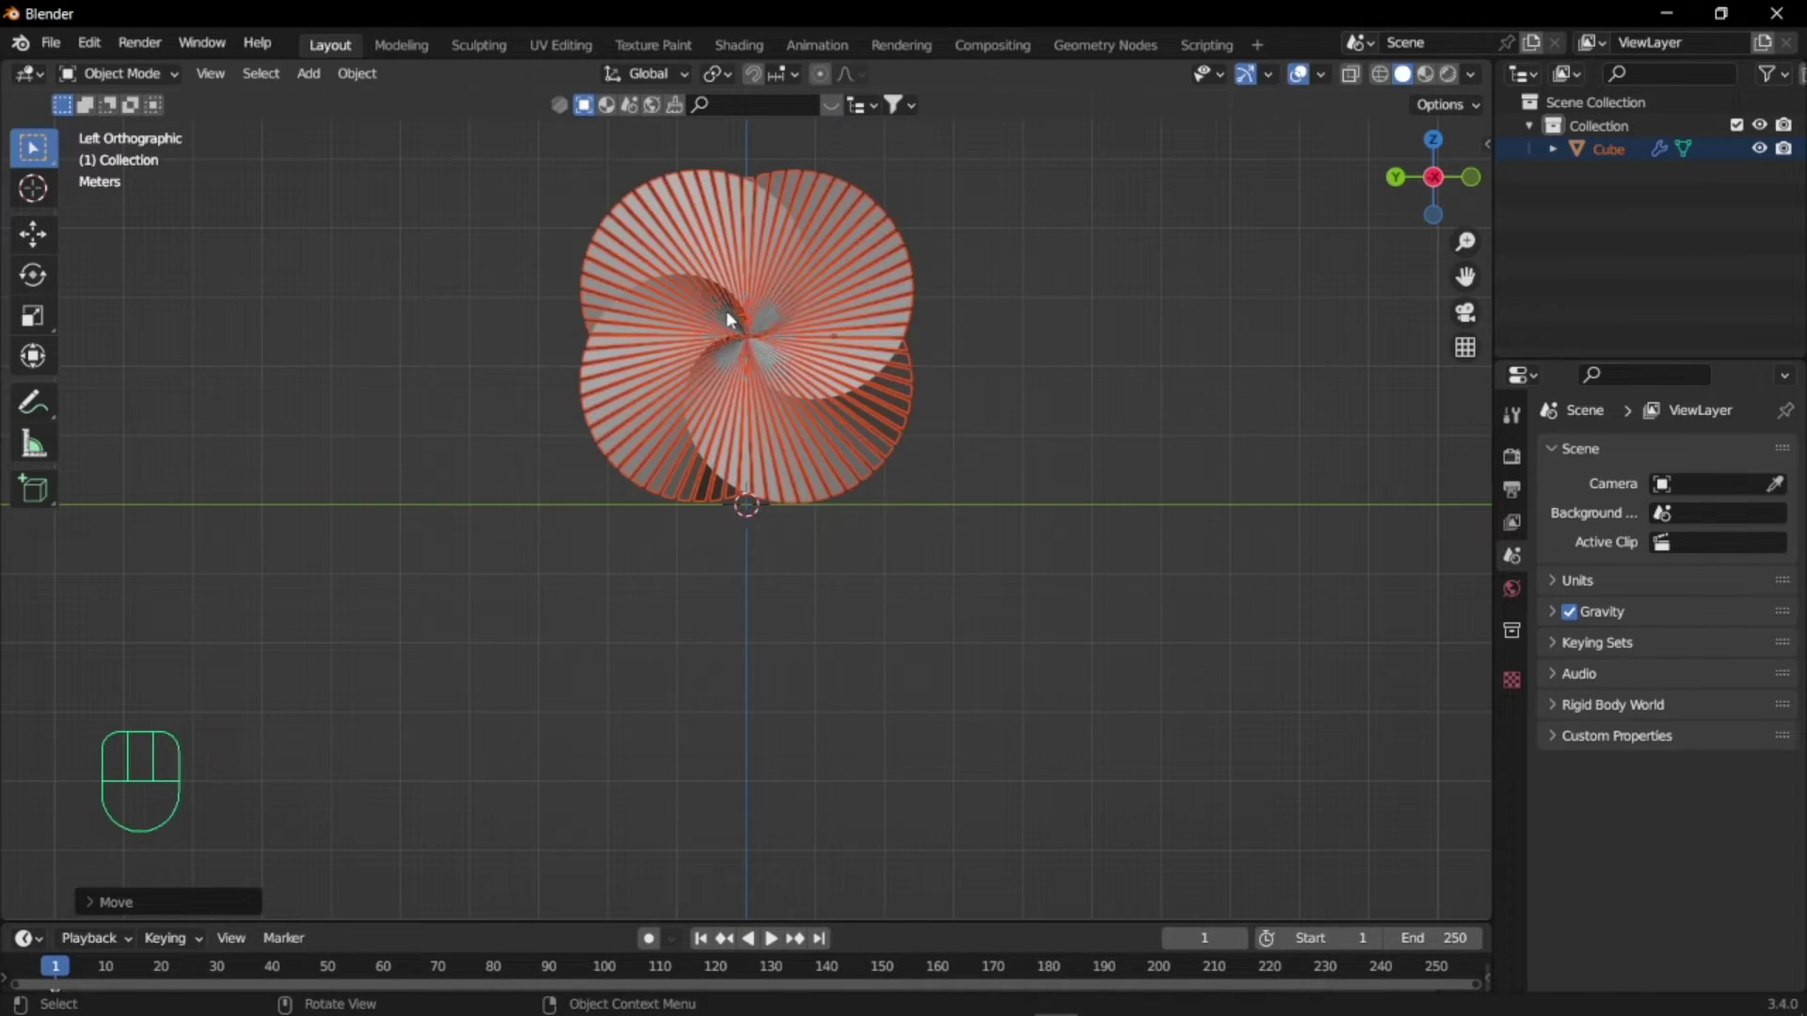
middle_click_drag(725, 311, 941, 442)
scroll(946, 450, "down", 1)
scroll(945, 450, "up", 1)
- Add an icosphere and raise it 2.477 m along Z into the swirl's centre
scroll(945, 450, "down", 1)
key("shift+a")
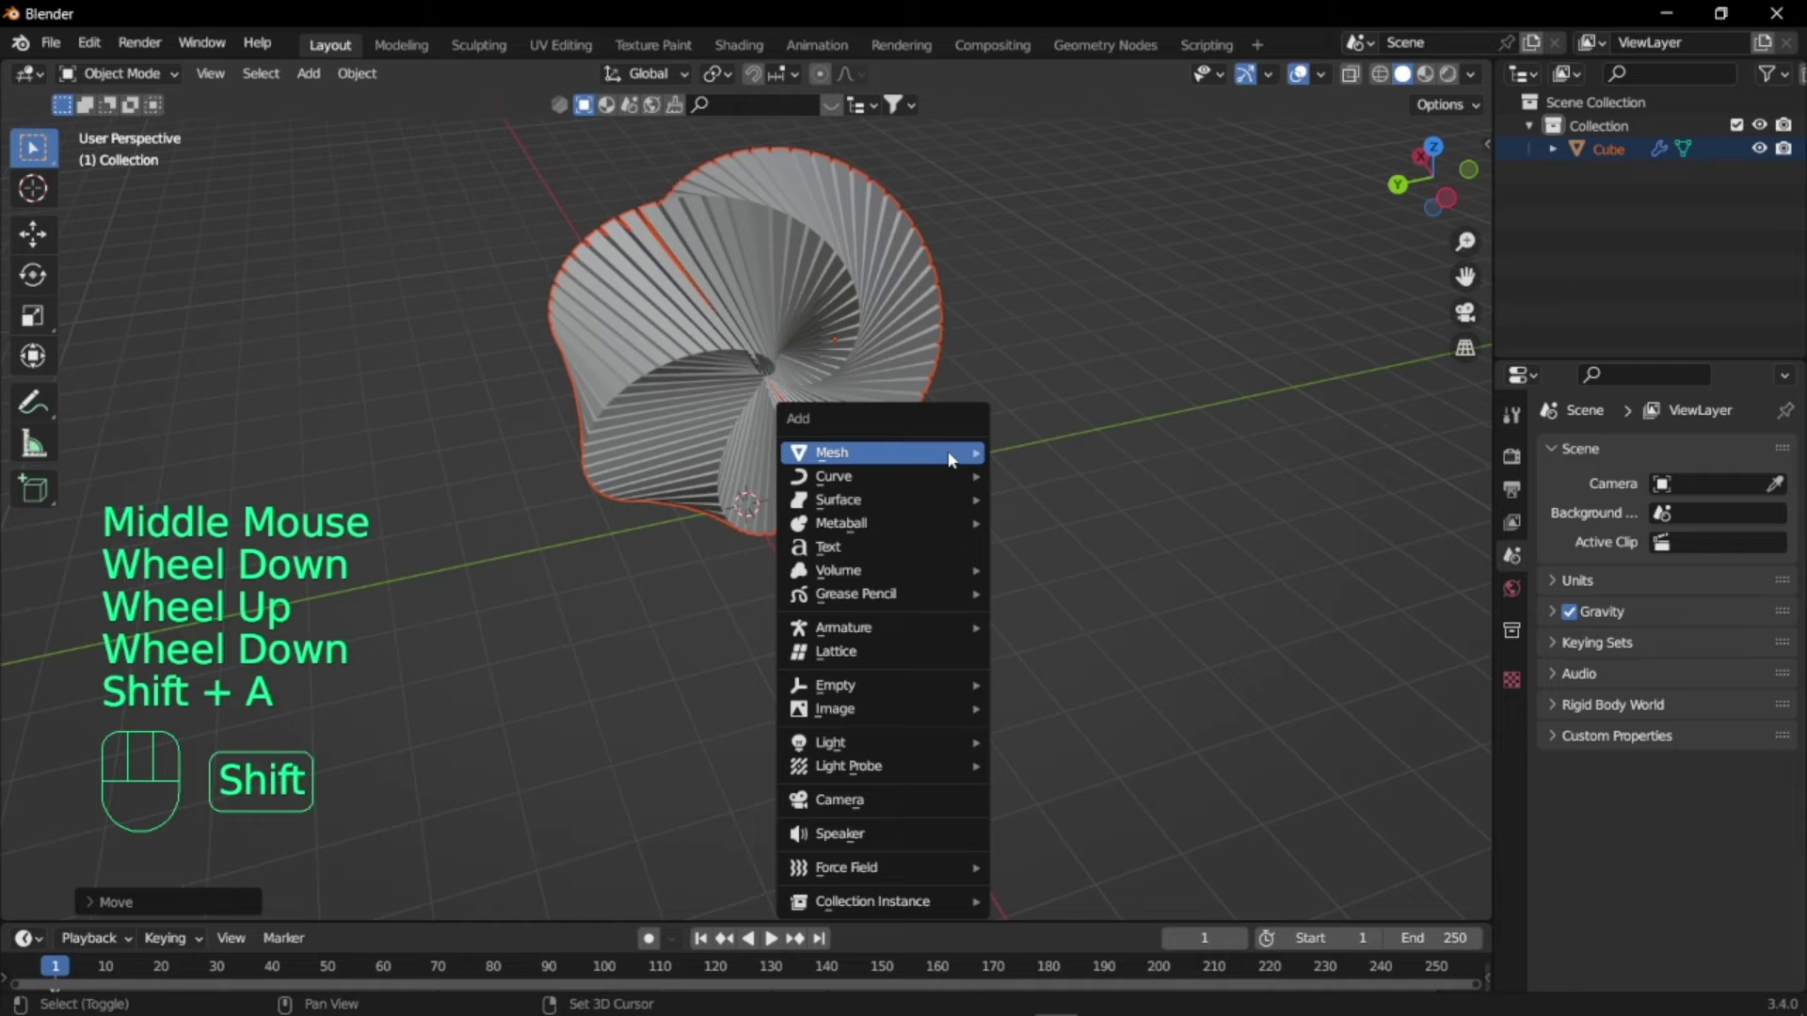
mouse_move(948, 458)
left_click(1069, 539)
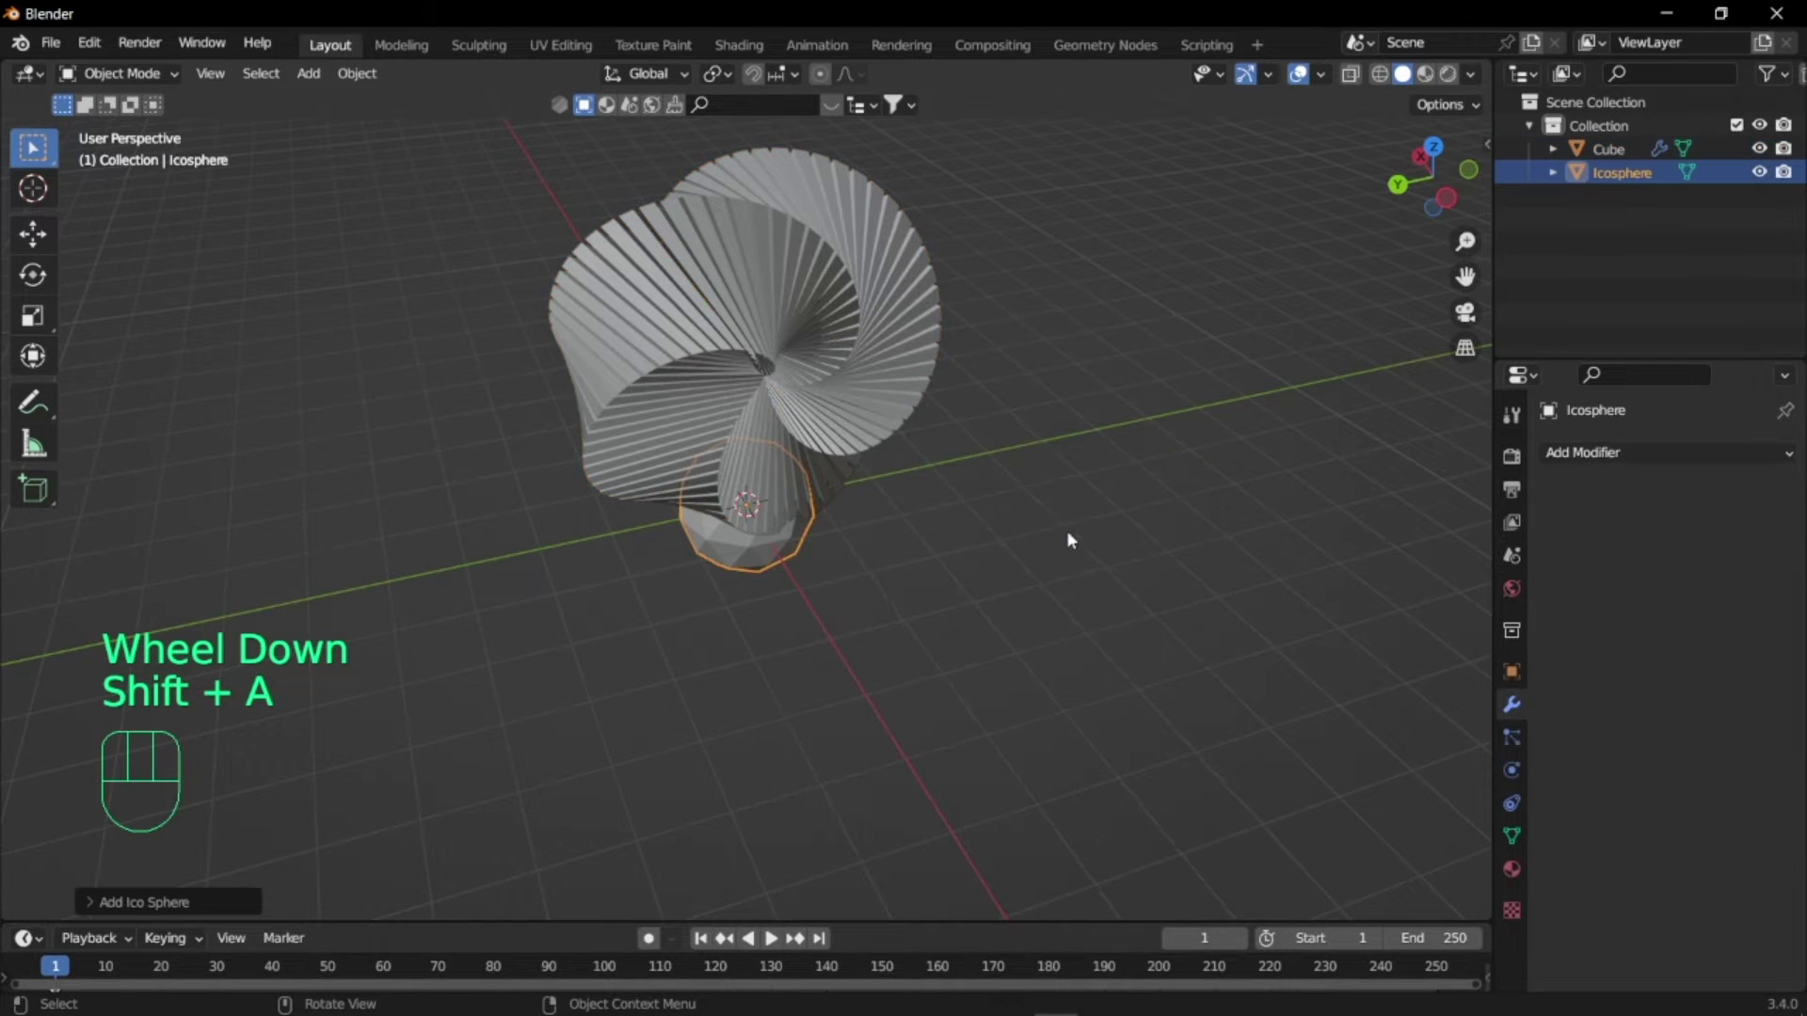
left_click(1449, 202)
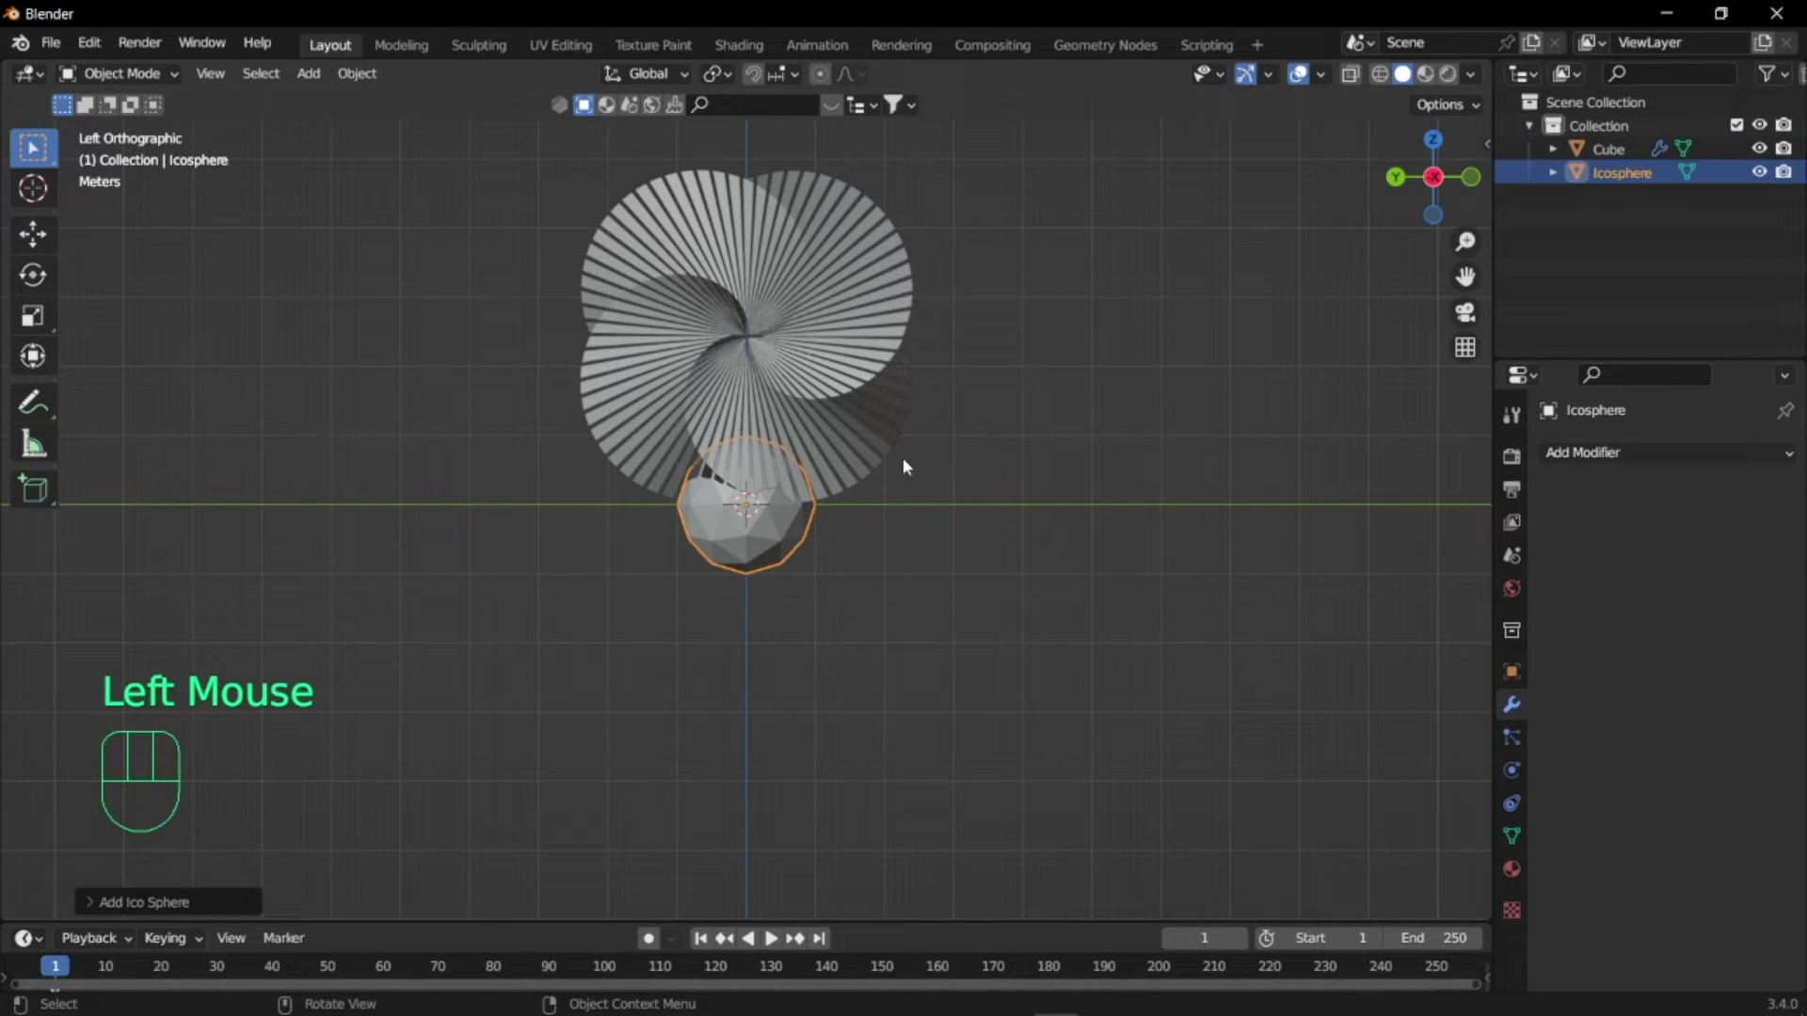
key("g")
key("z")
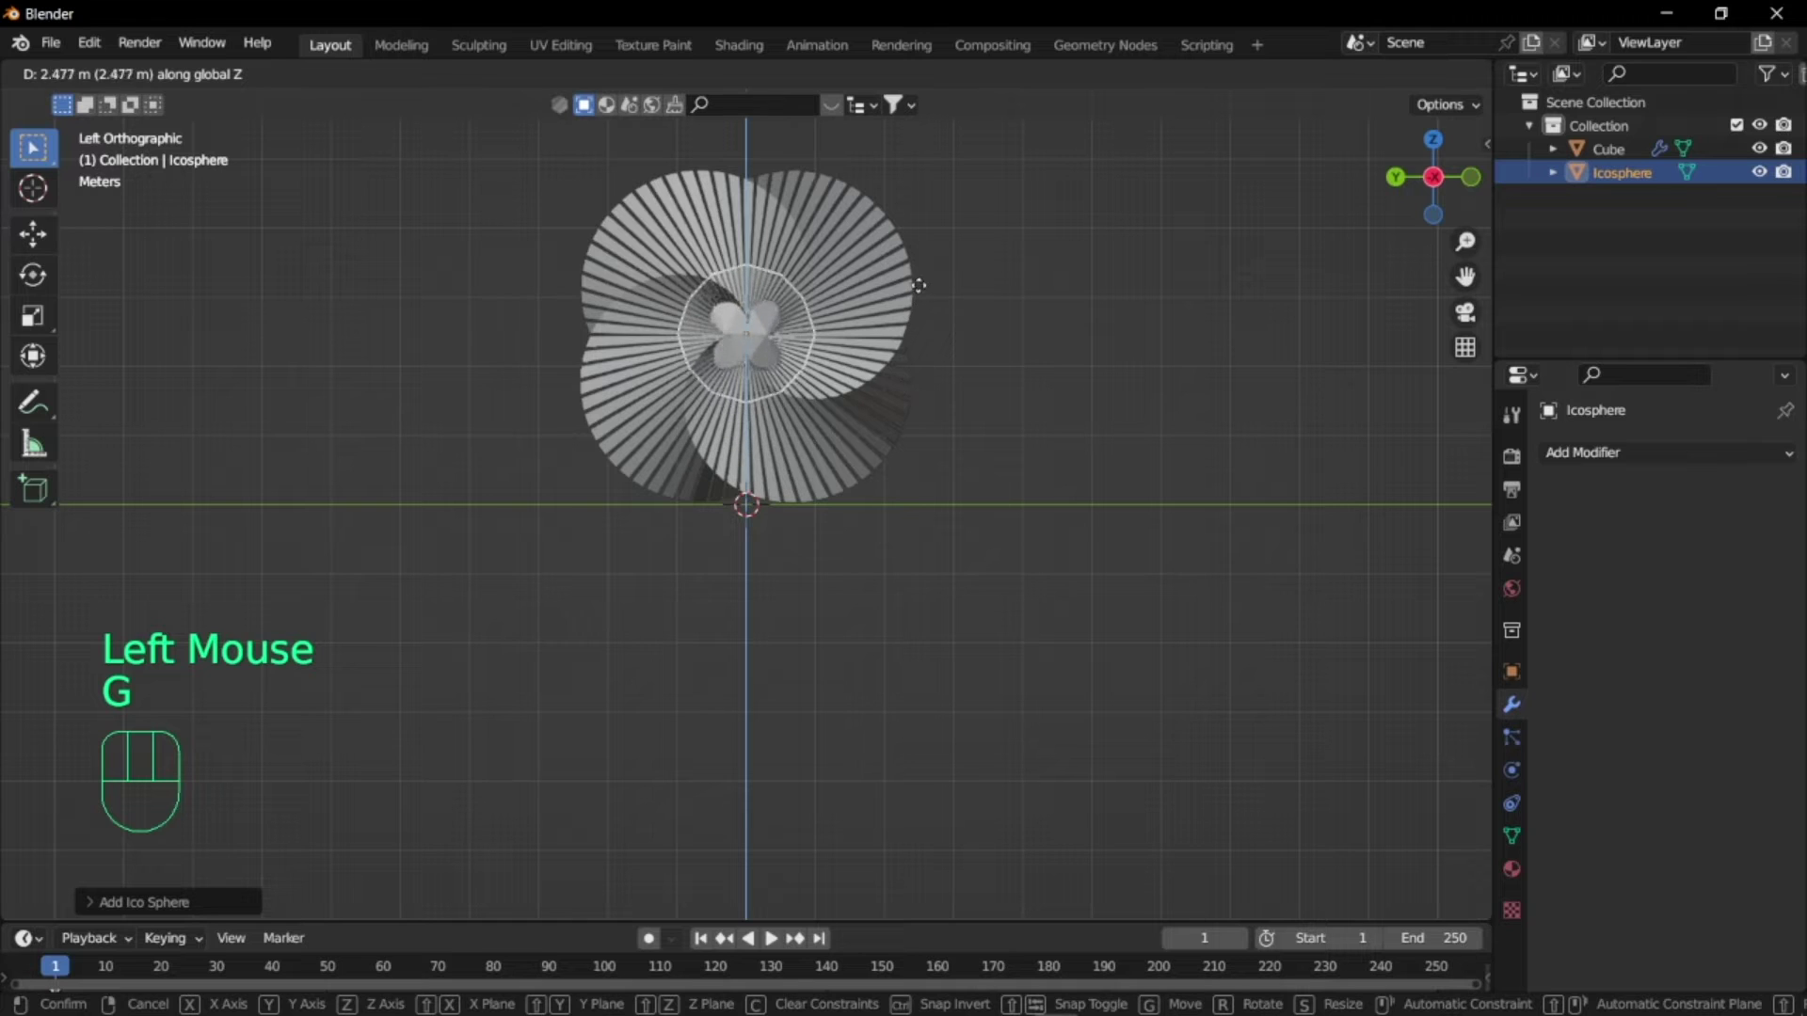
key("shift")
left_click(907, 309)
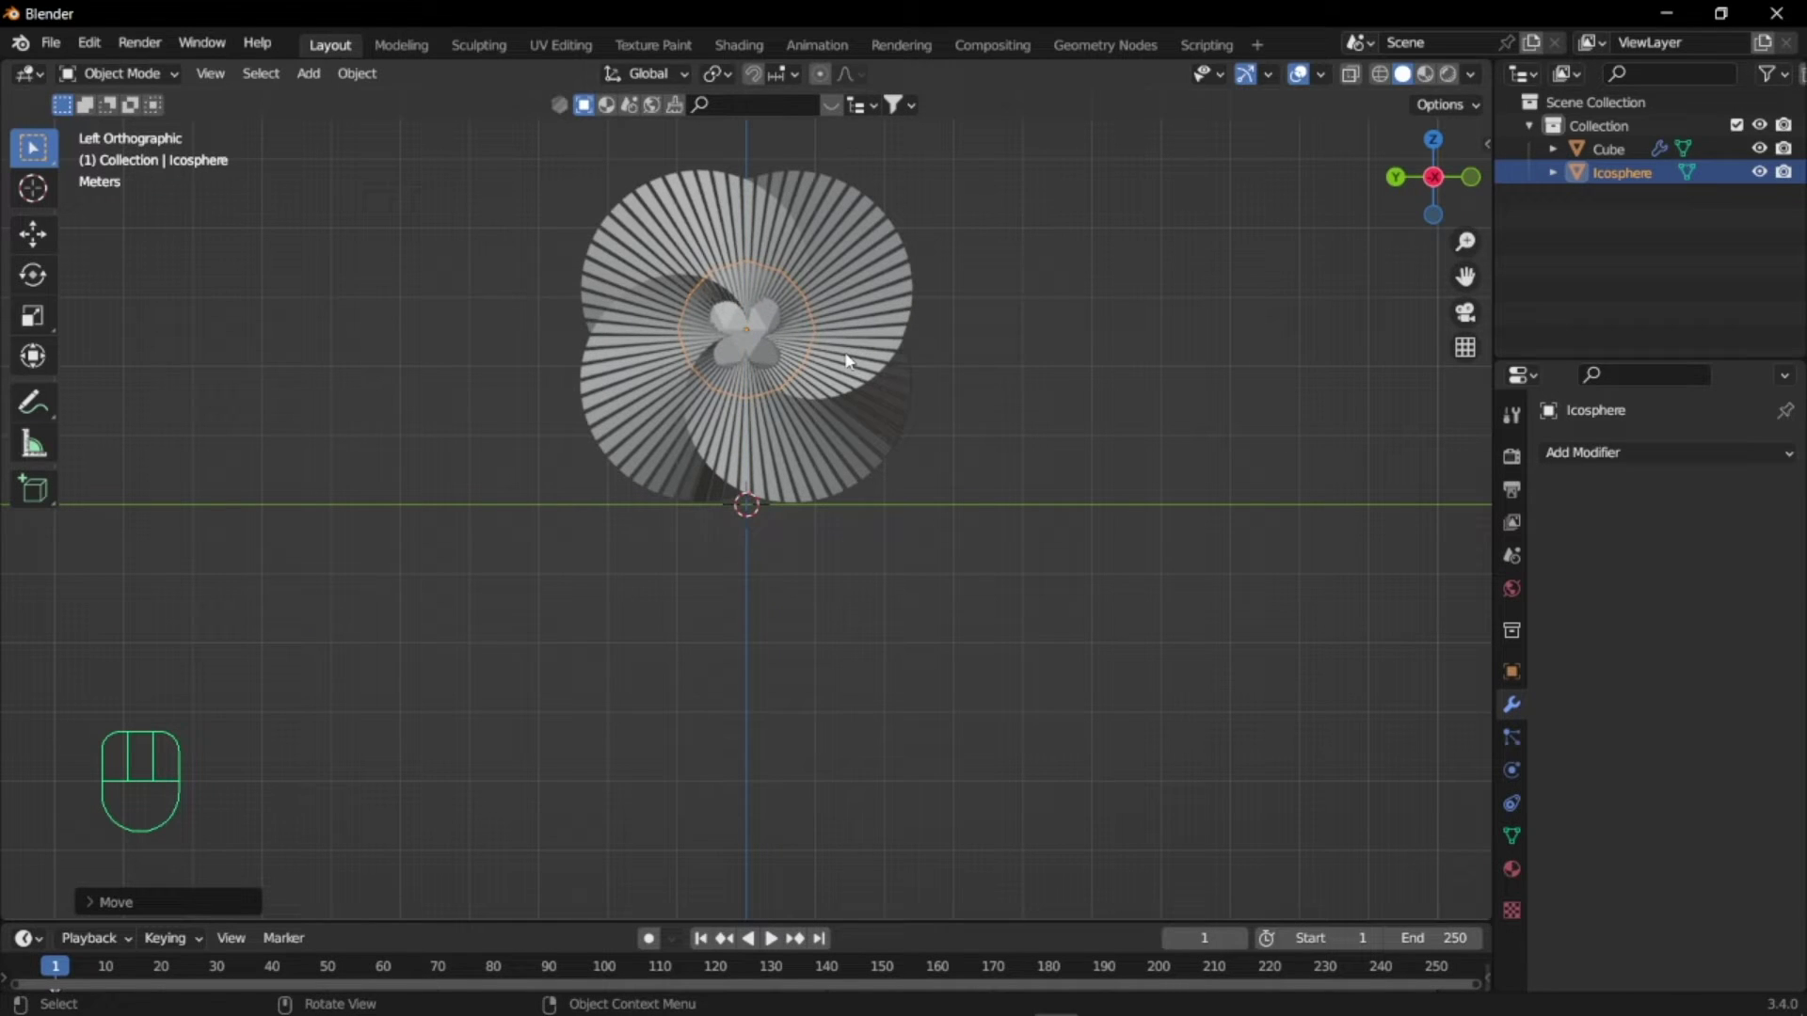
- Scale the icosphere about 2.4 to enclose the swirl, then enter Edit Mode
key("a")
left_click(753, 333)
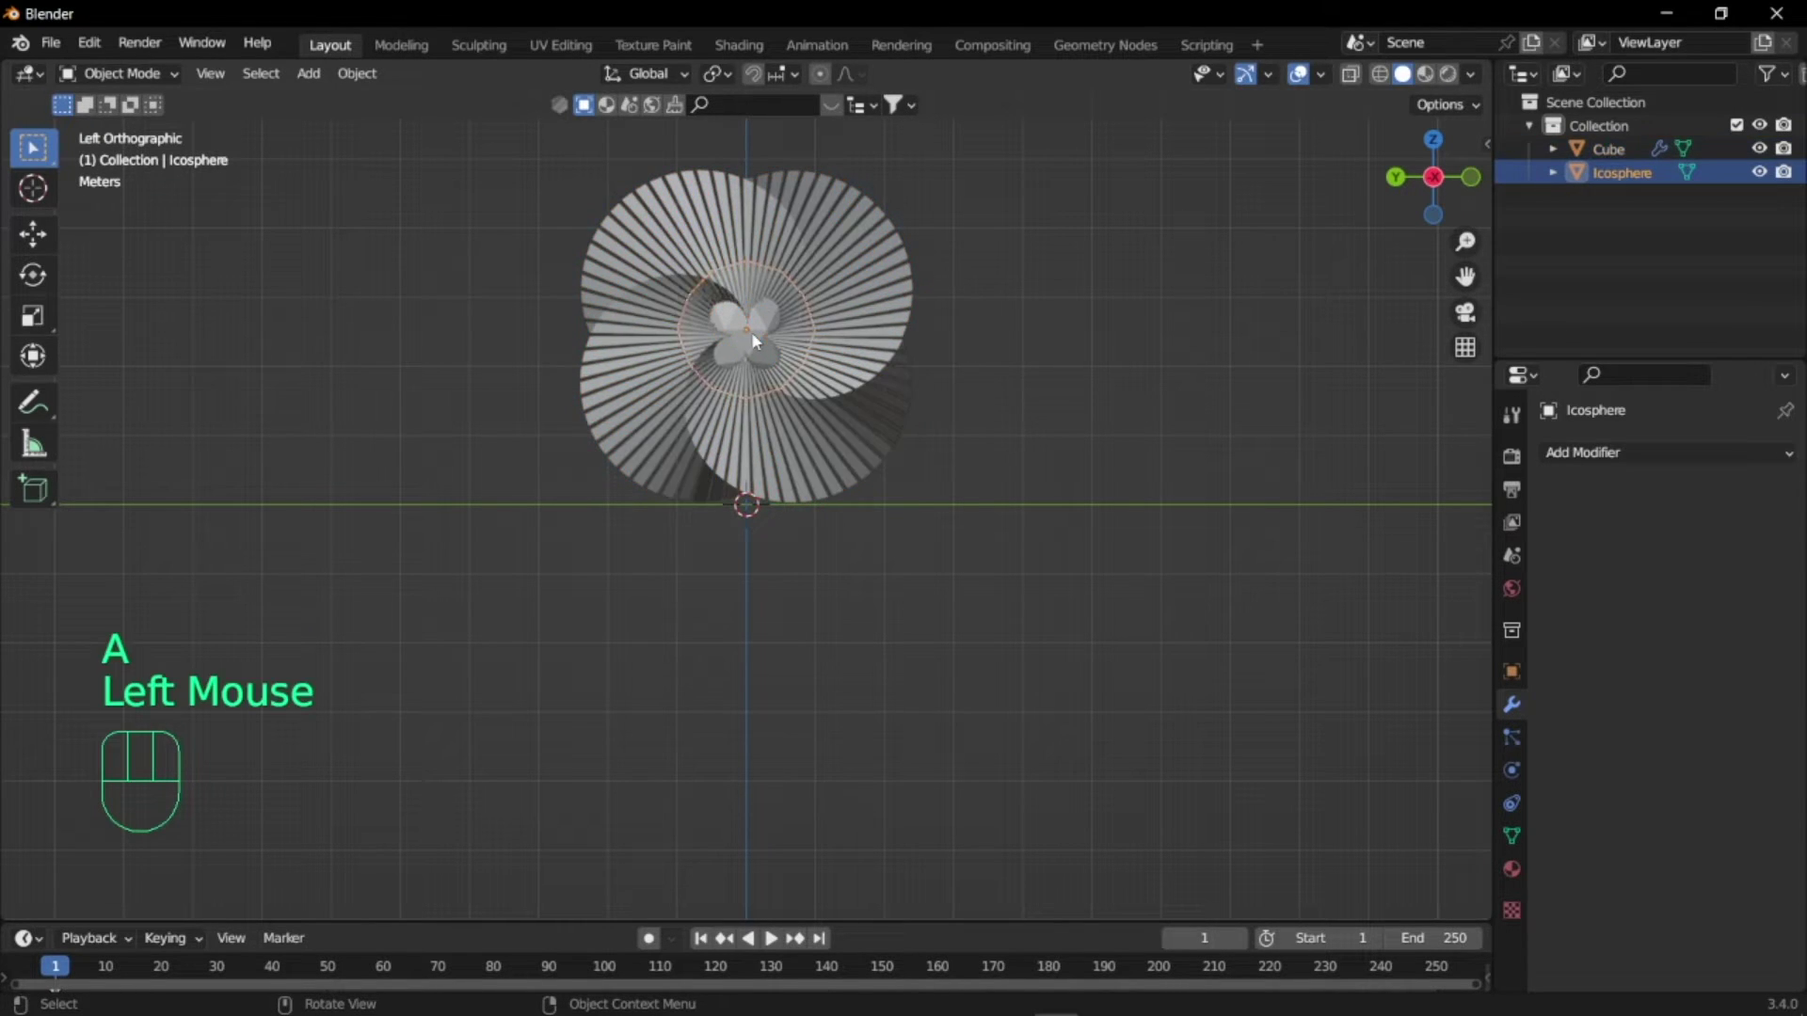
key("s")
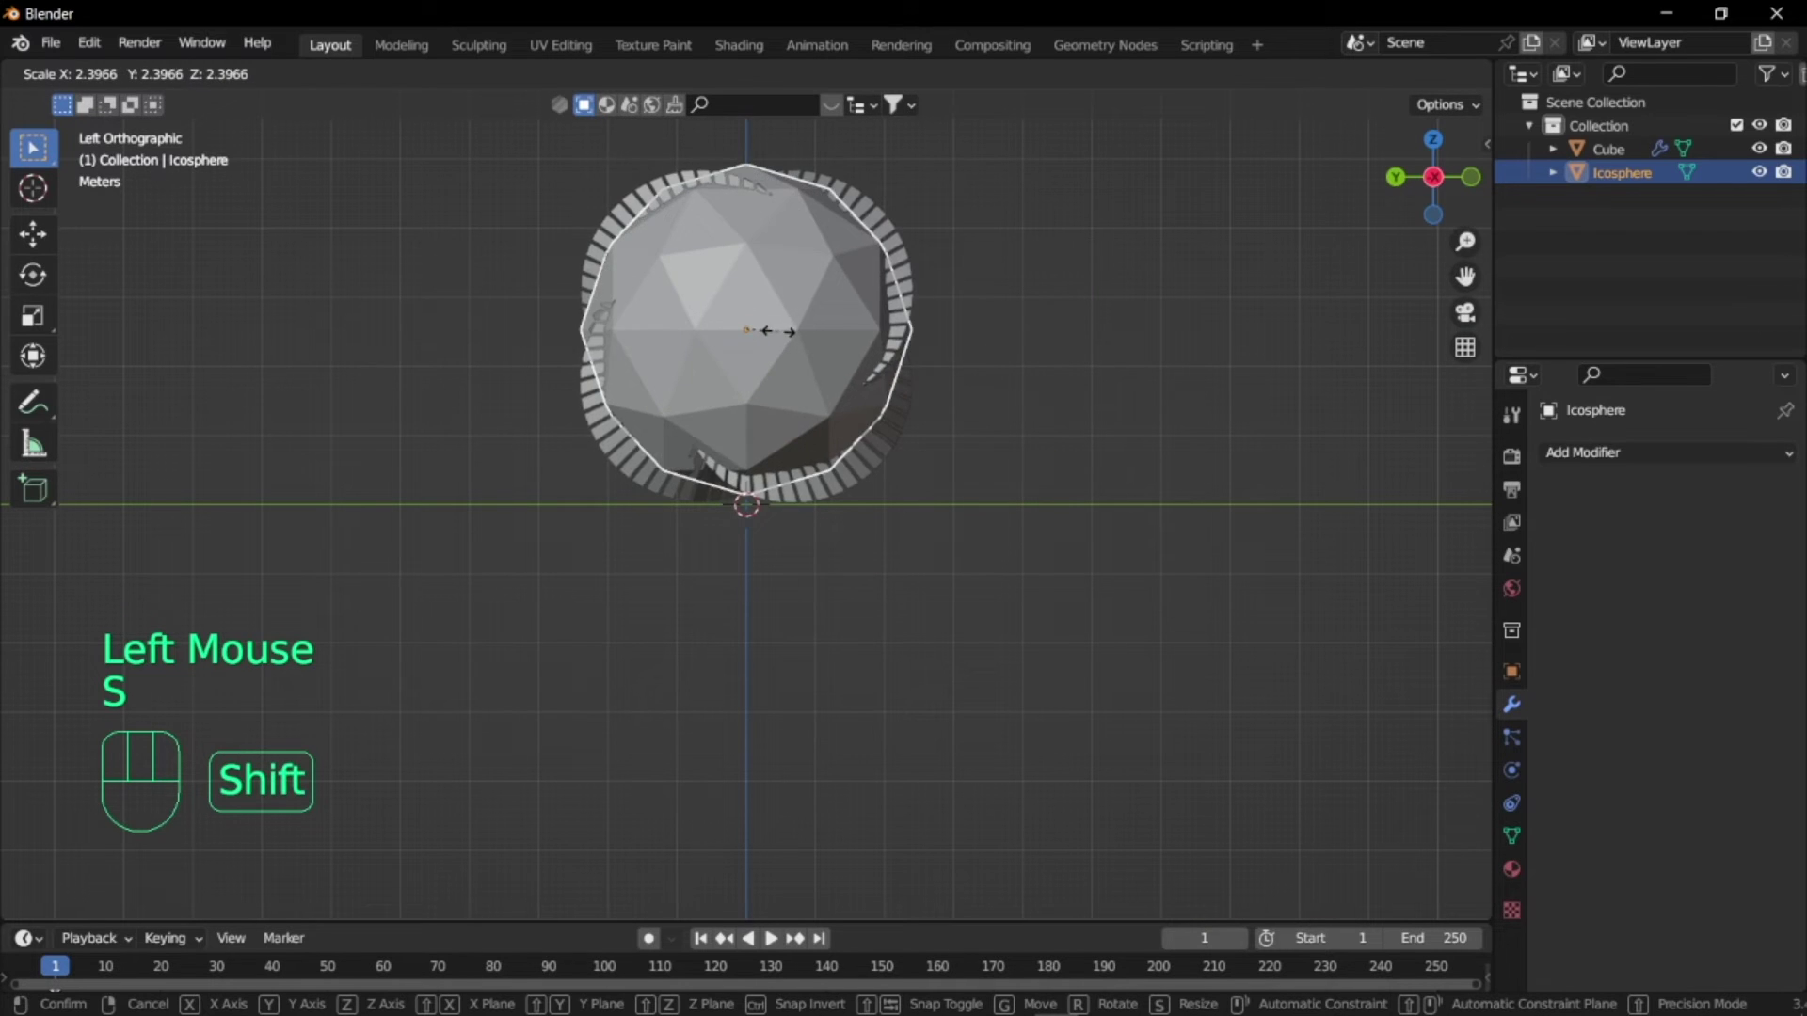
left_click(787, 350, "shift")
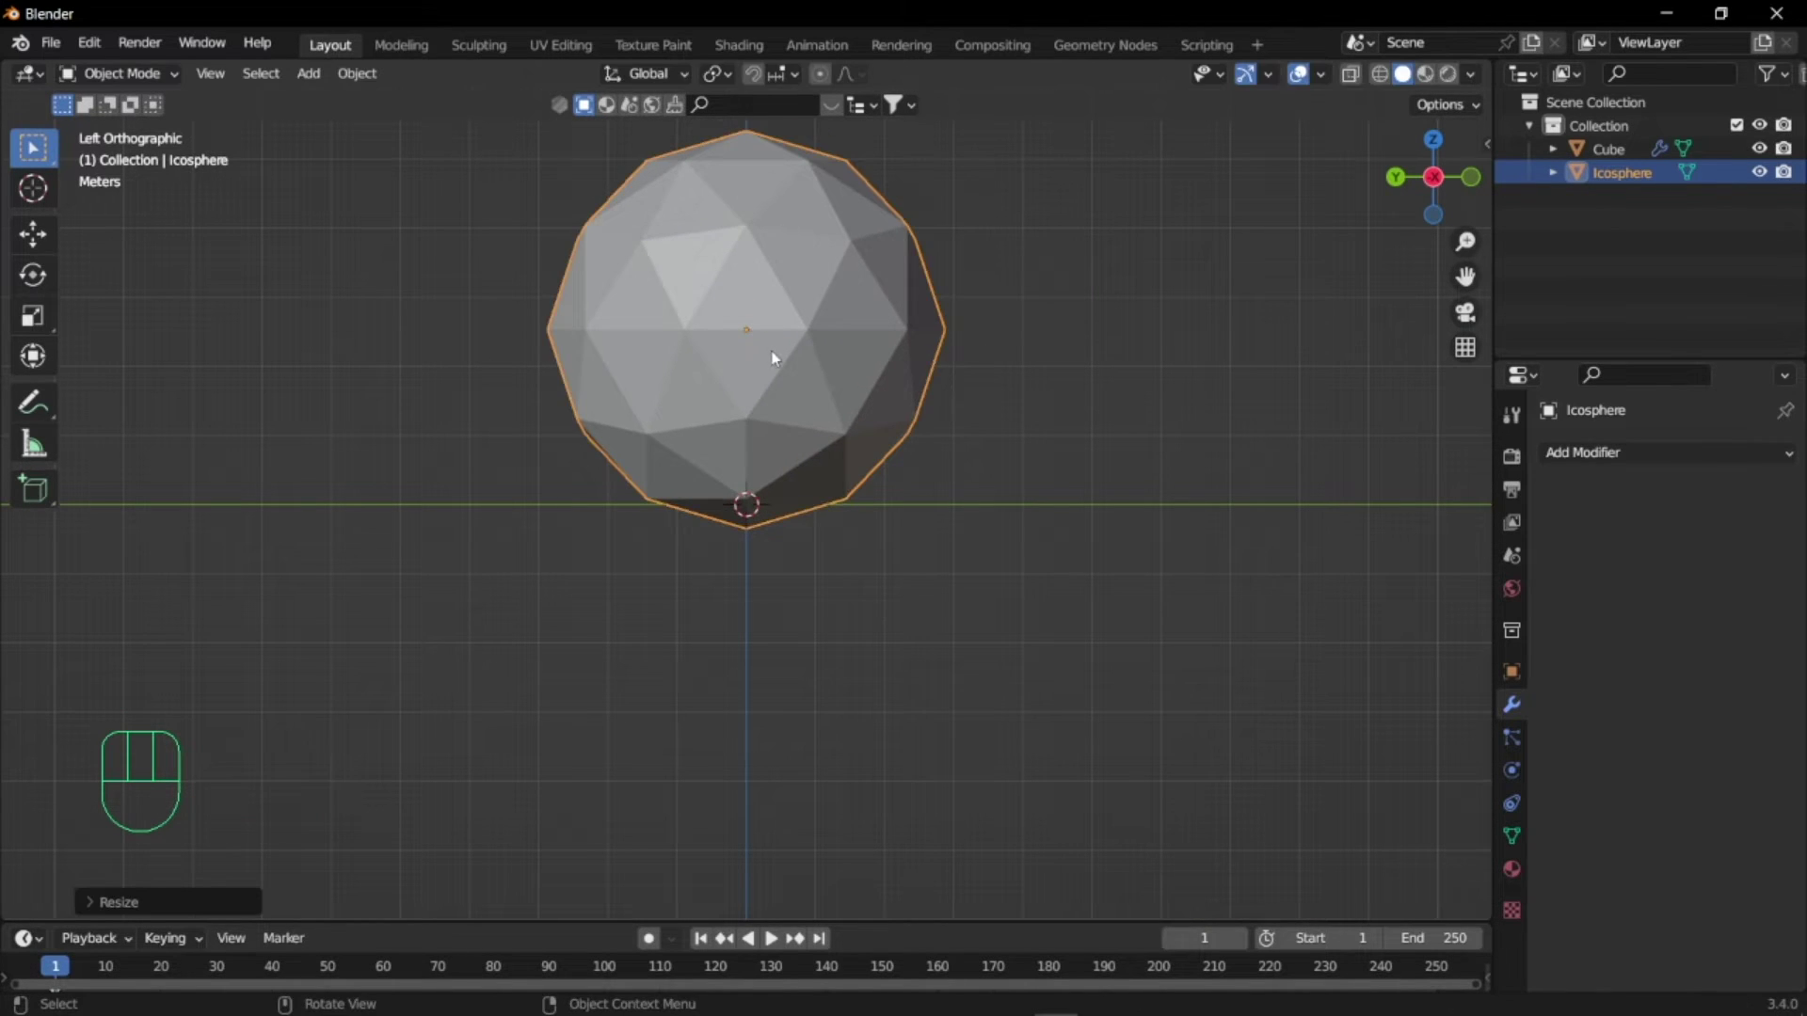
middle_click_drag(772, 355, 917, 427)
scroll(804, 334, "up", 1)
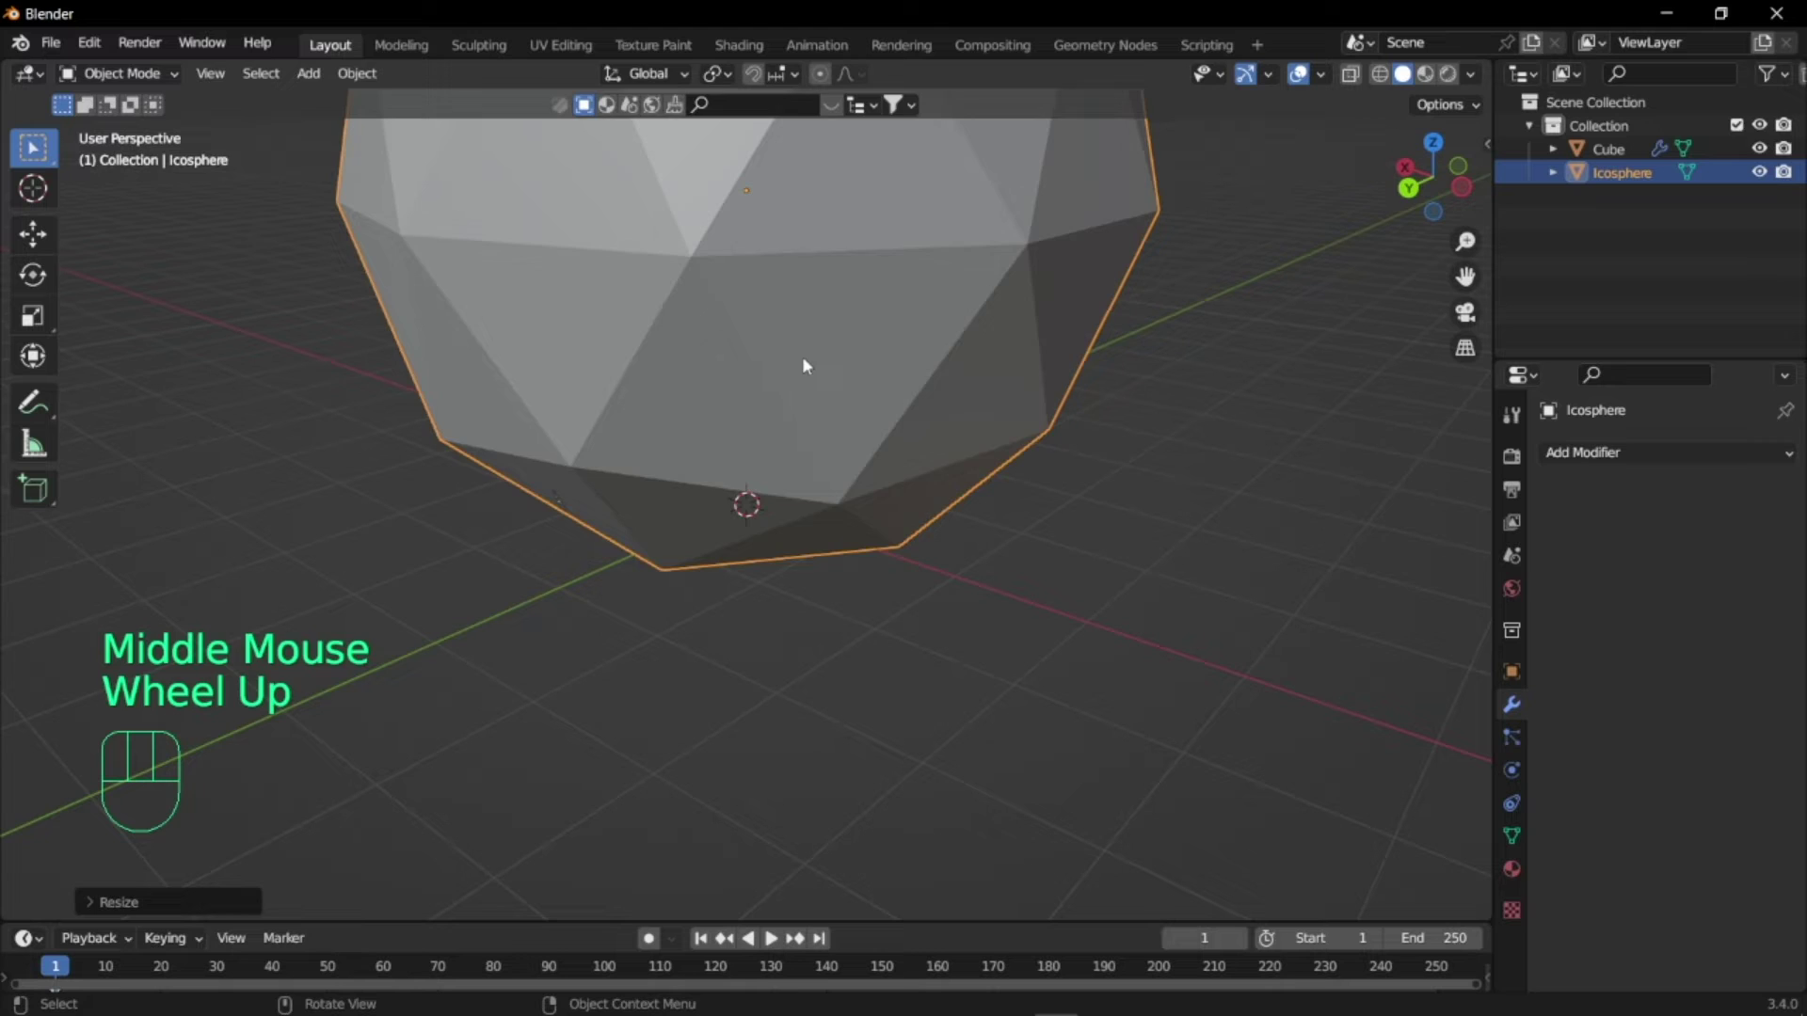
key("Tab")
scroll(803, 353, "down", 2)
- Subdivide the icosphere mesh with 5 cuts and smoothness 1.000, then deselect everything
right_click(803, 347)
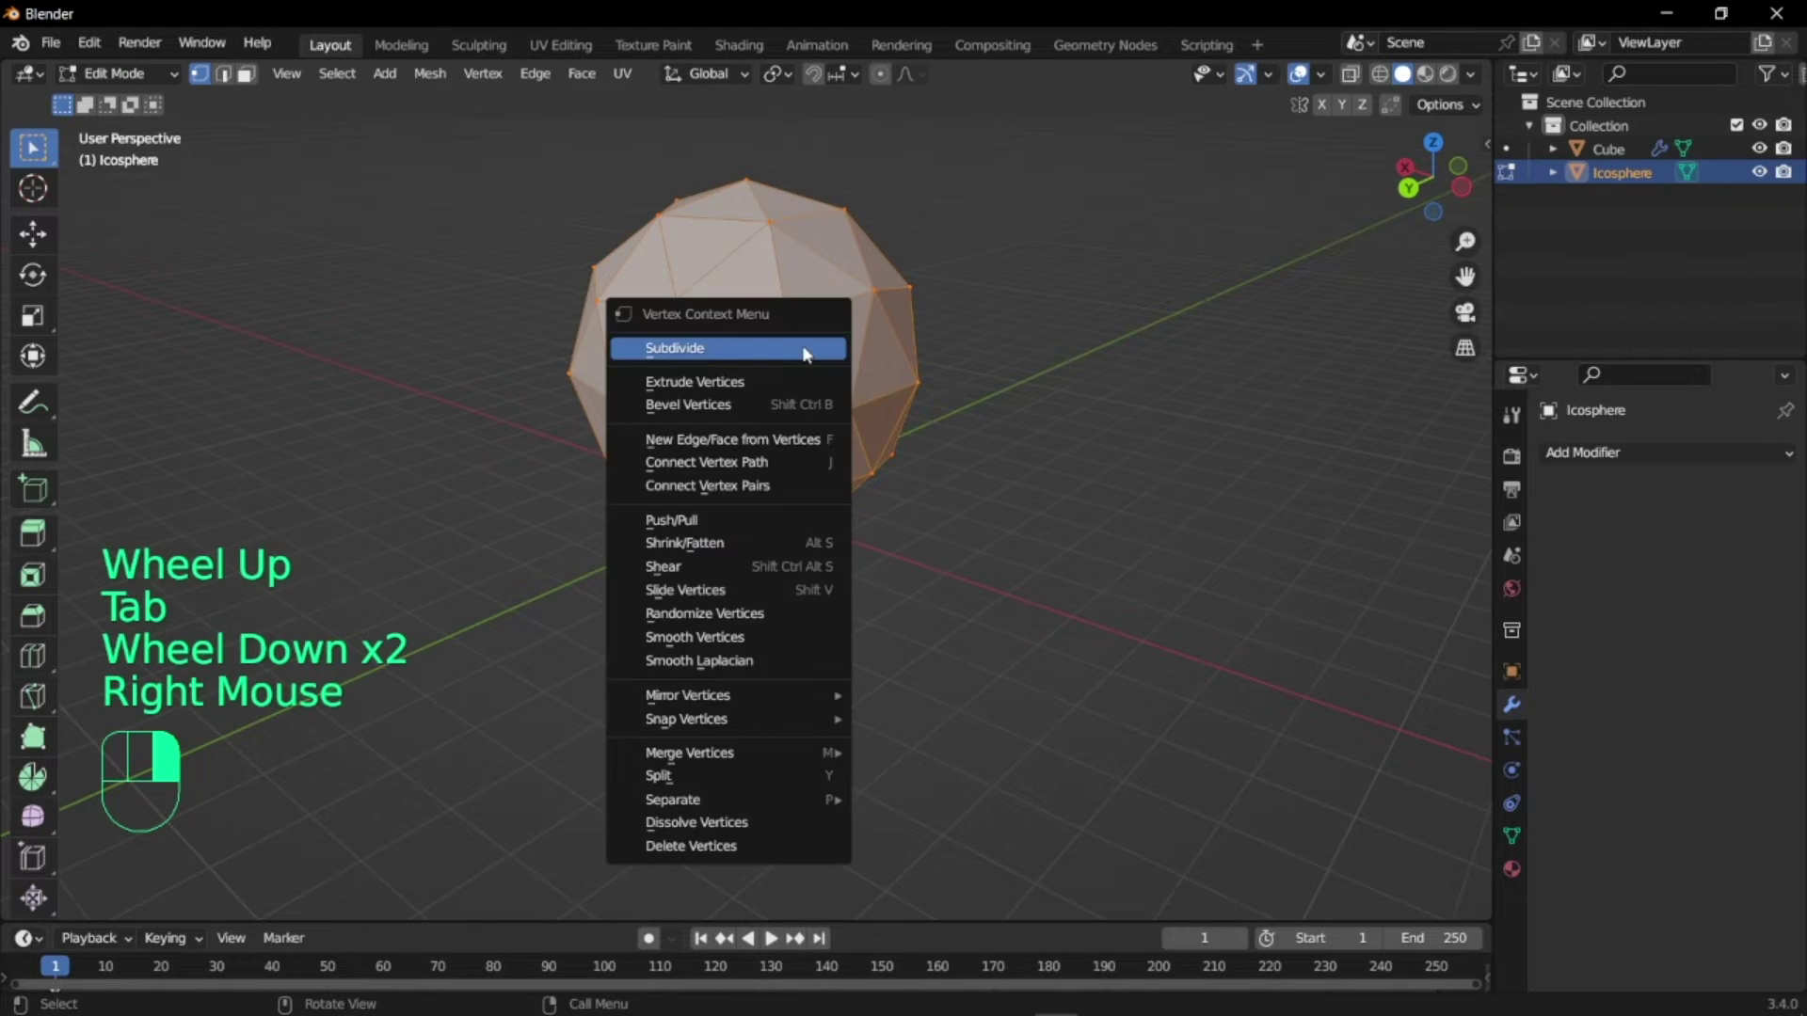
left_click(805, 351)
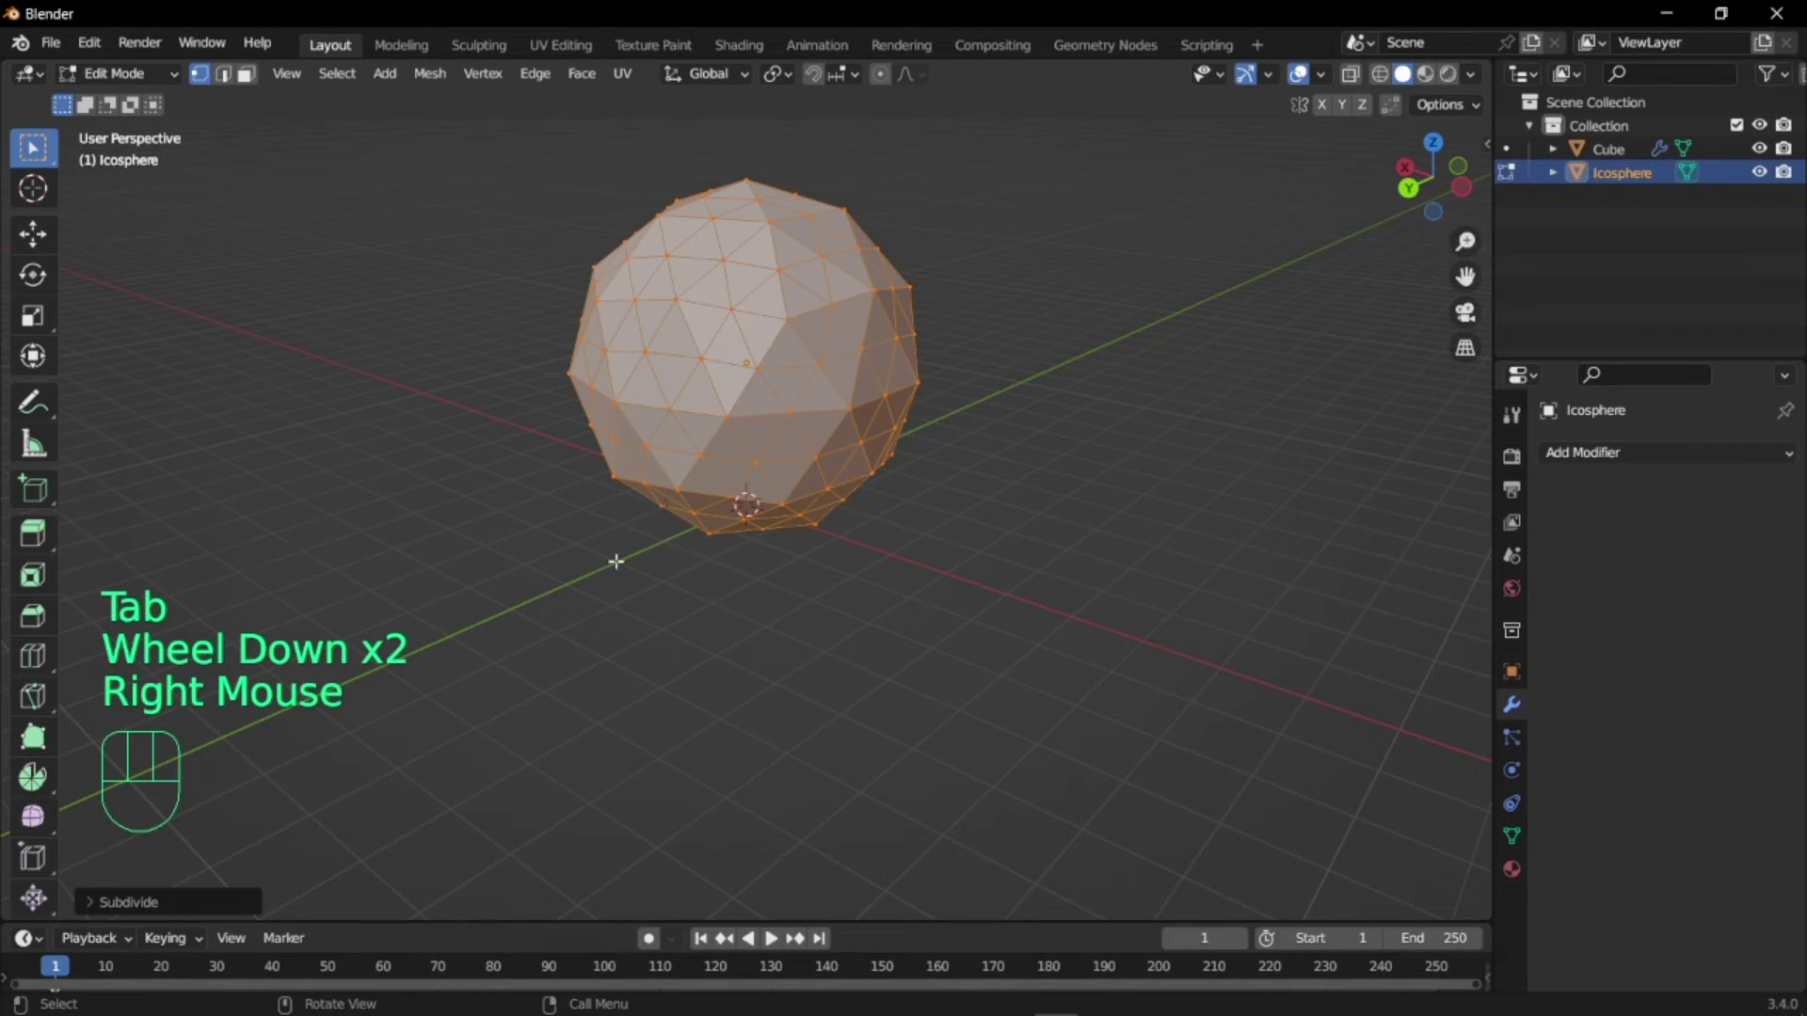
left_click(87, 901)
double_click(303, 740)
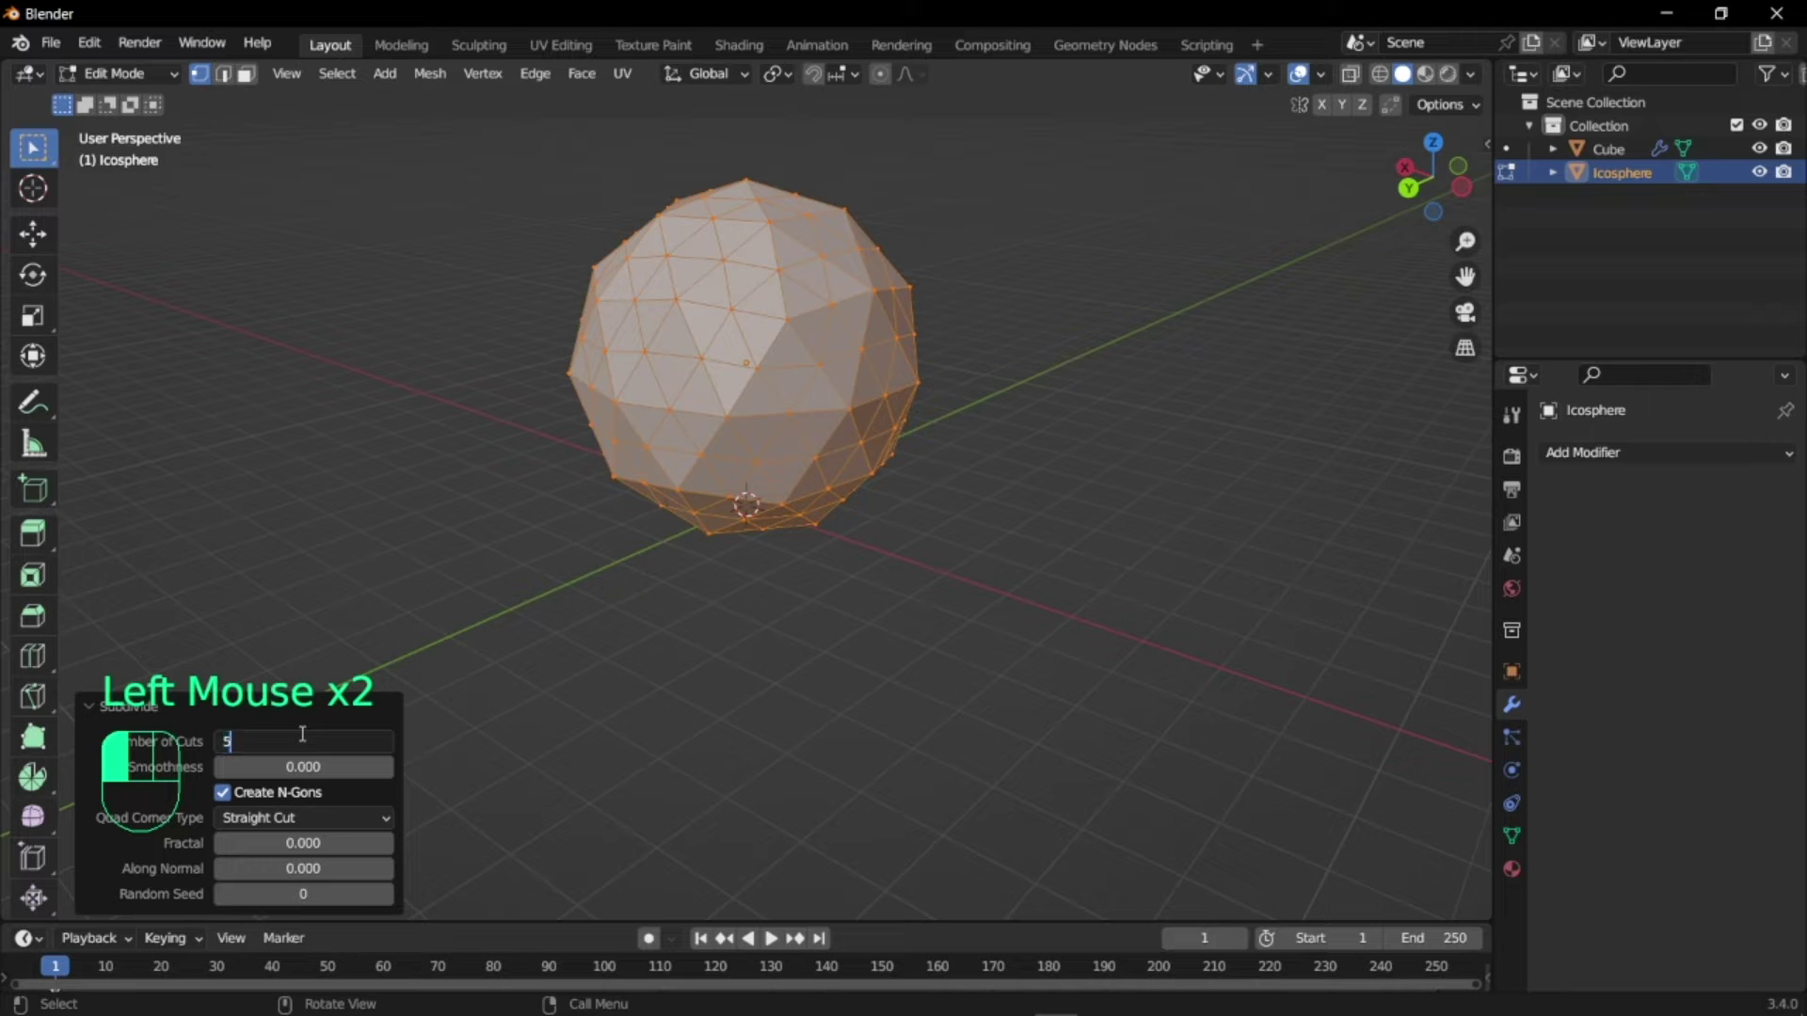
type("5")
key("Return")
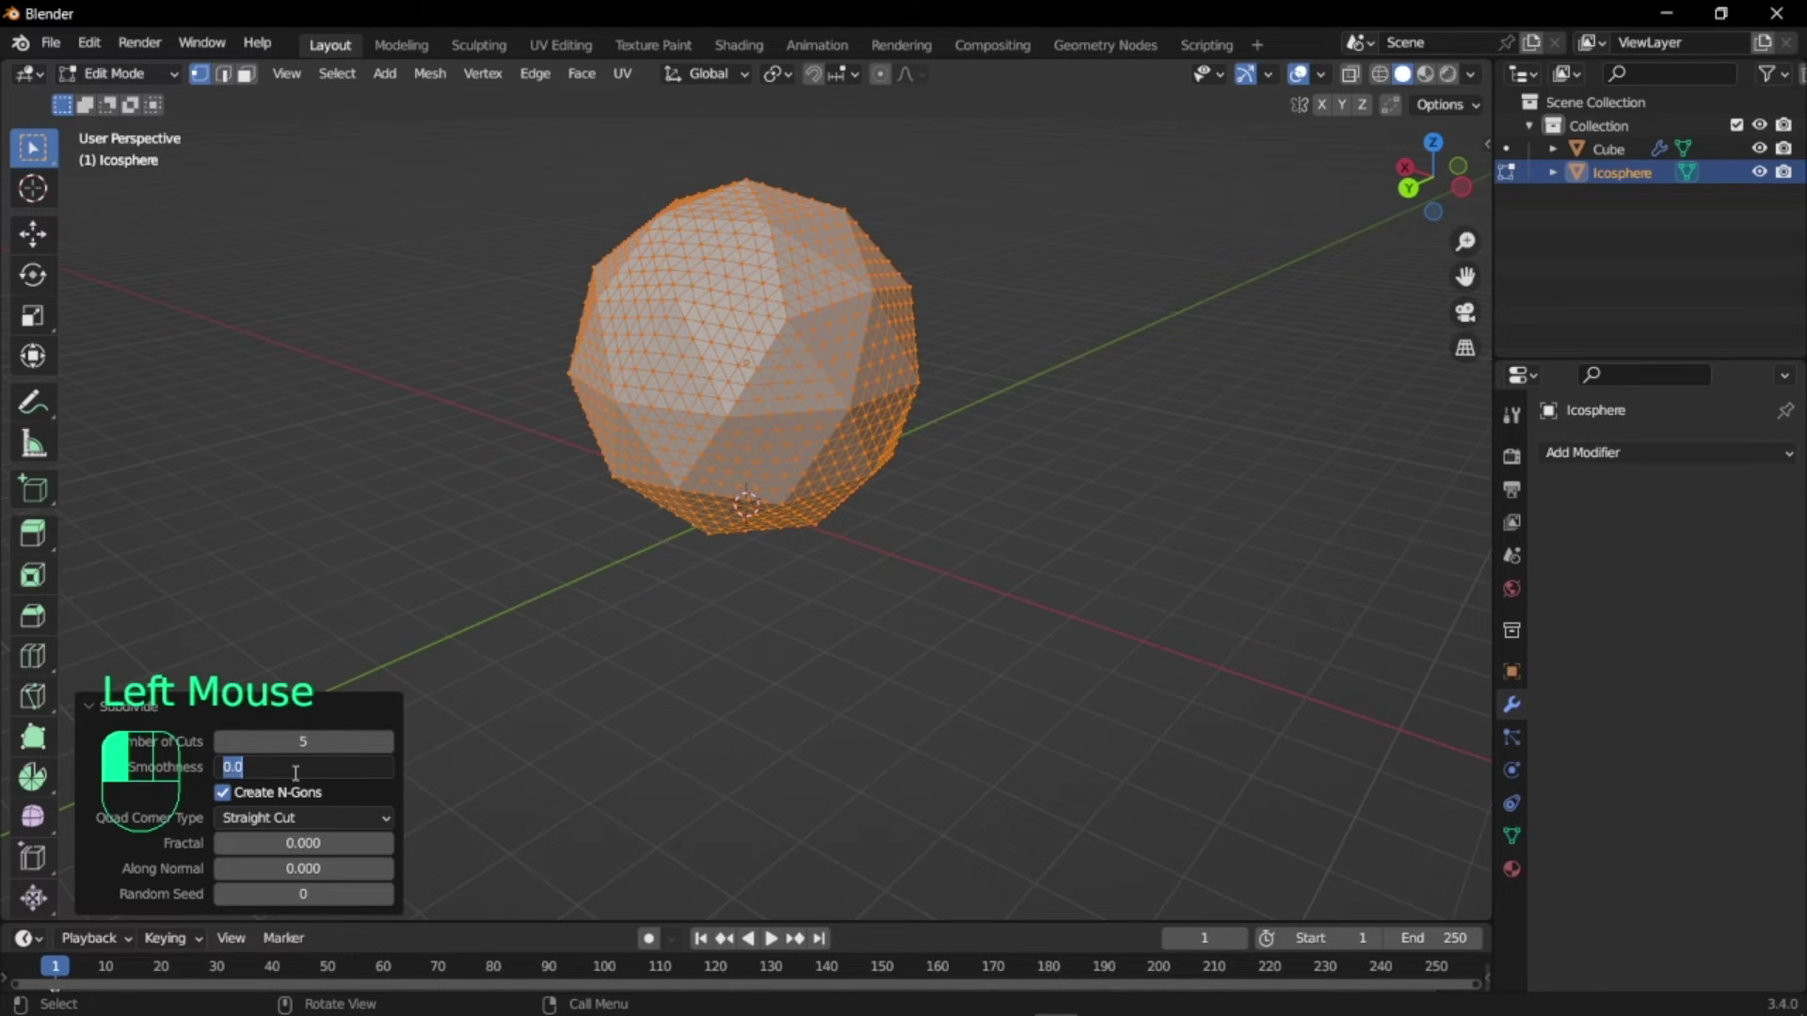
key("Return")
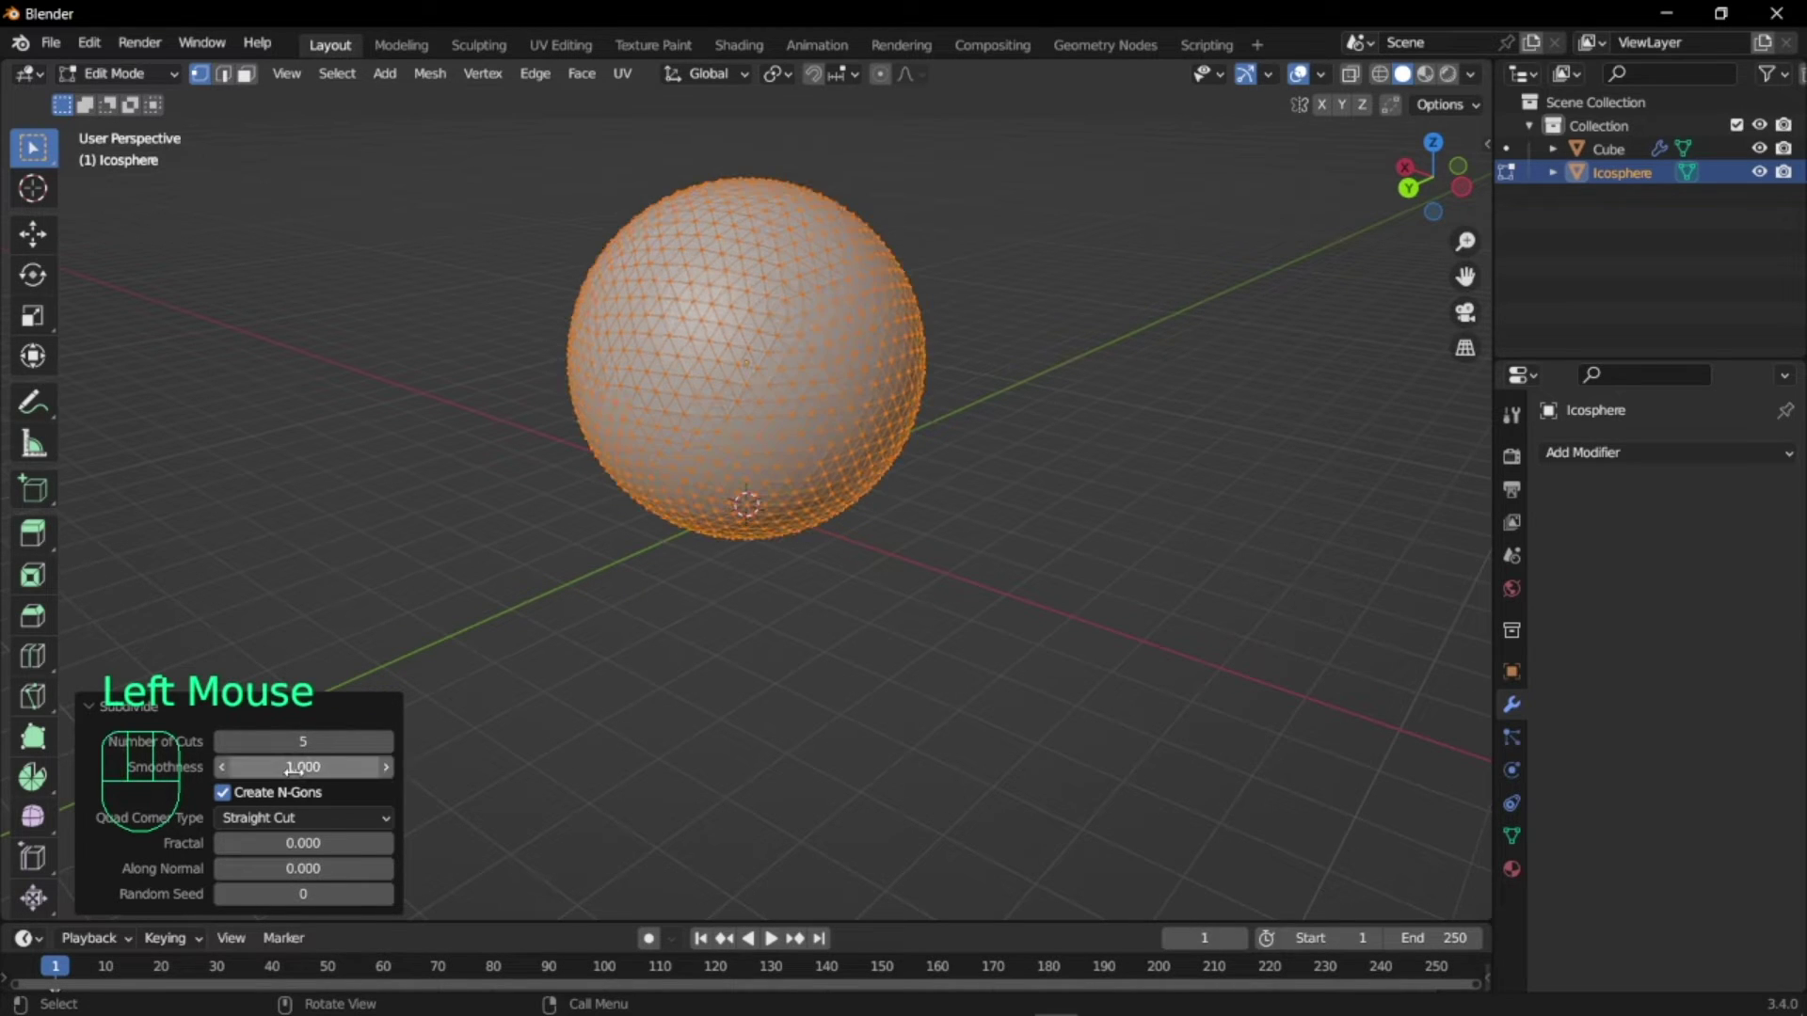
left_click(575, 588)
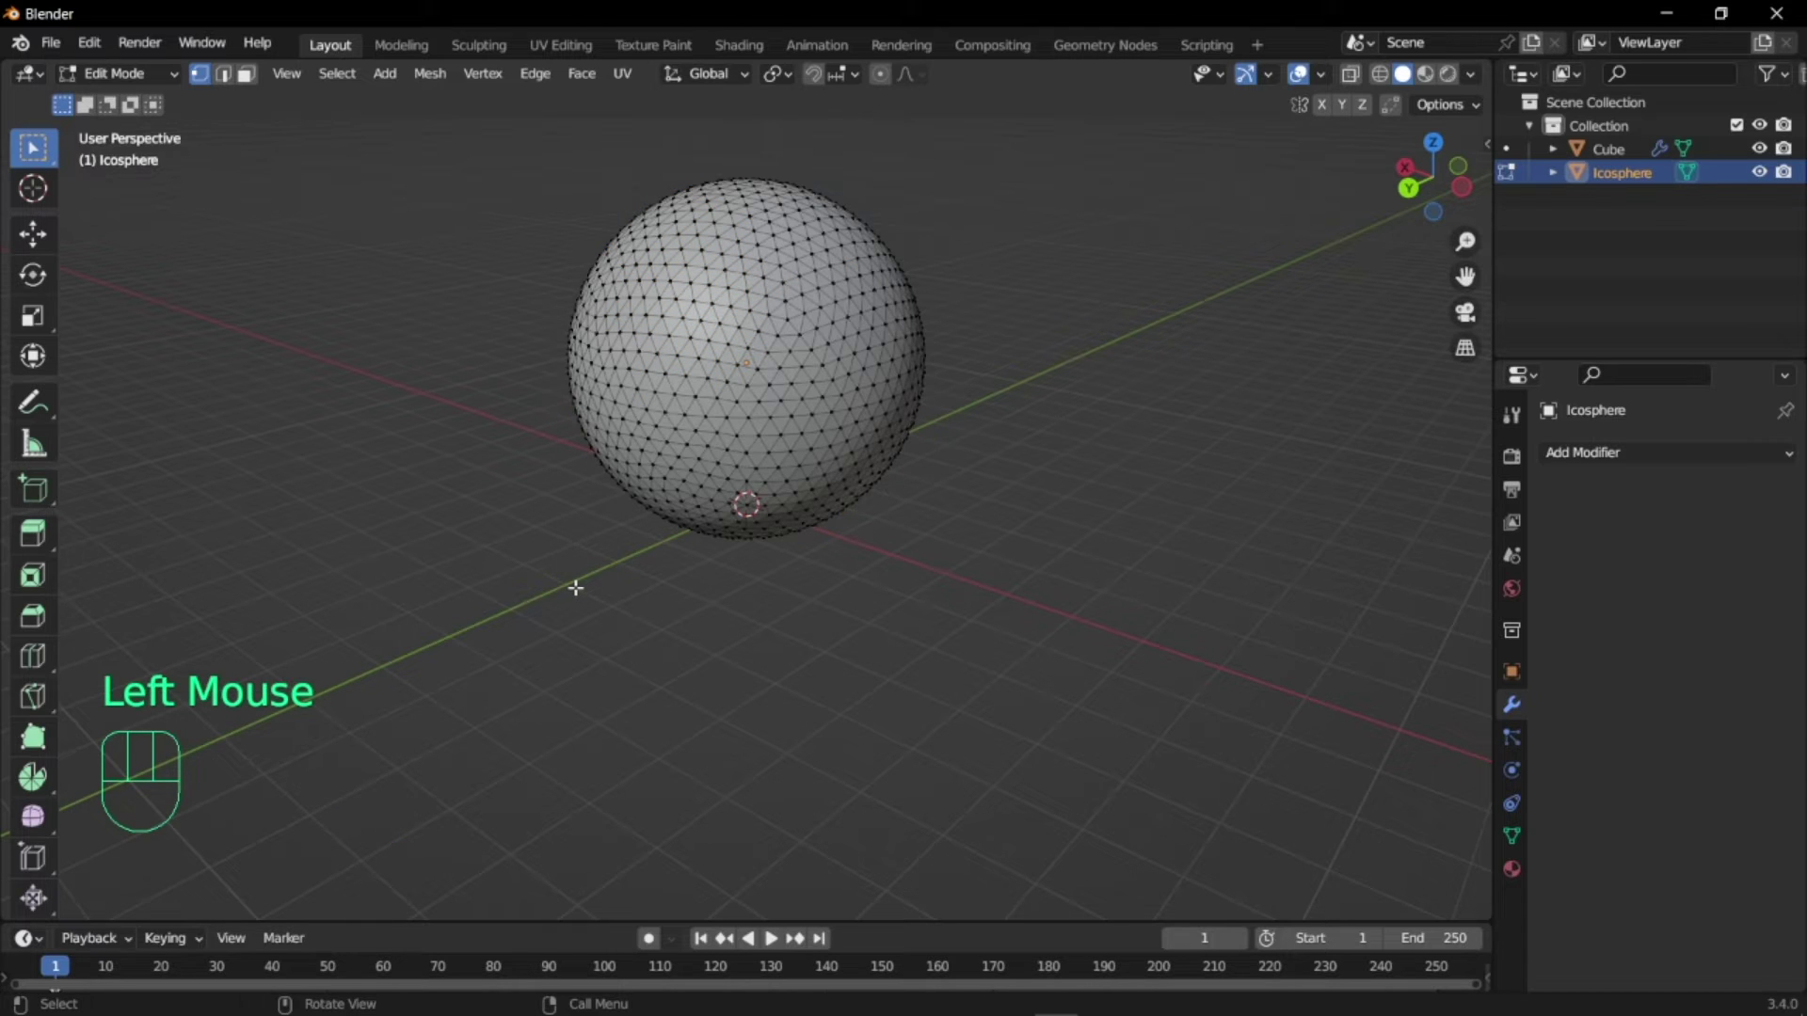
- In face select mode, pick one face and grow the selection across half the sphere
key("3")
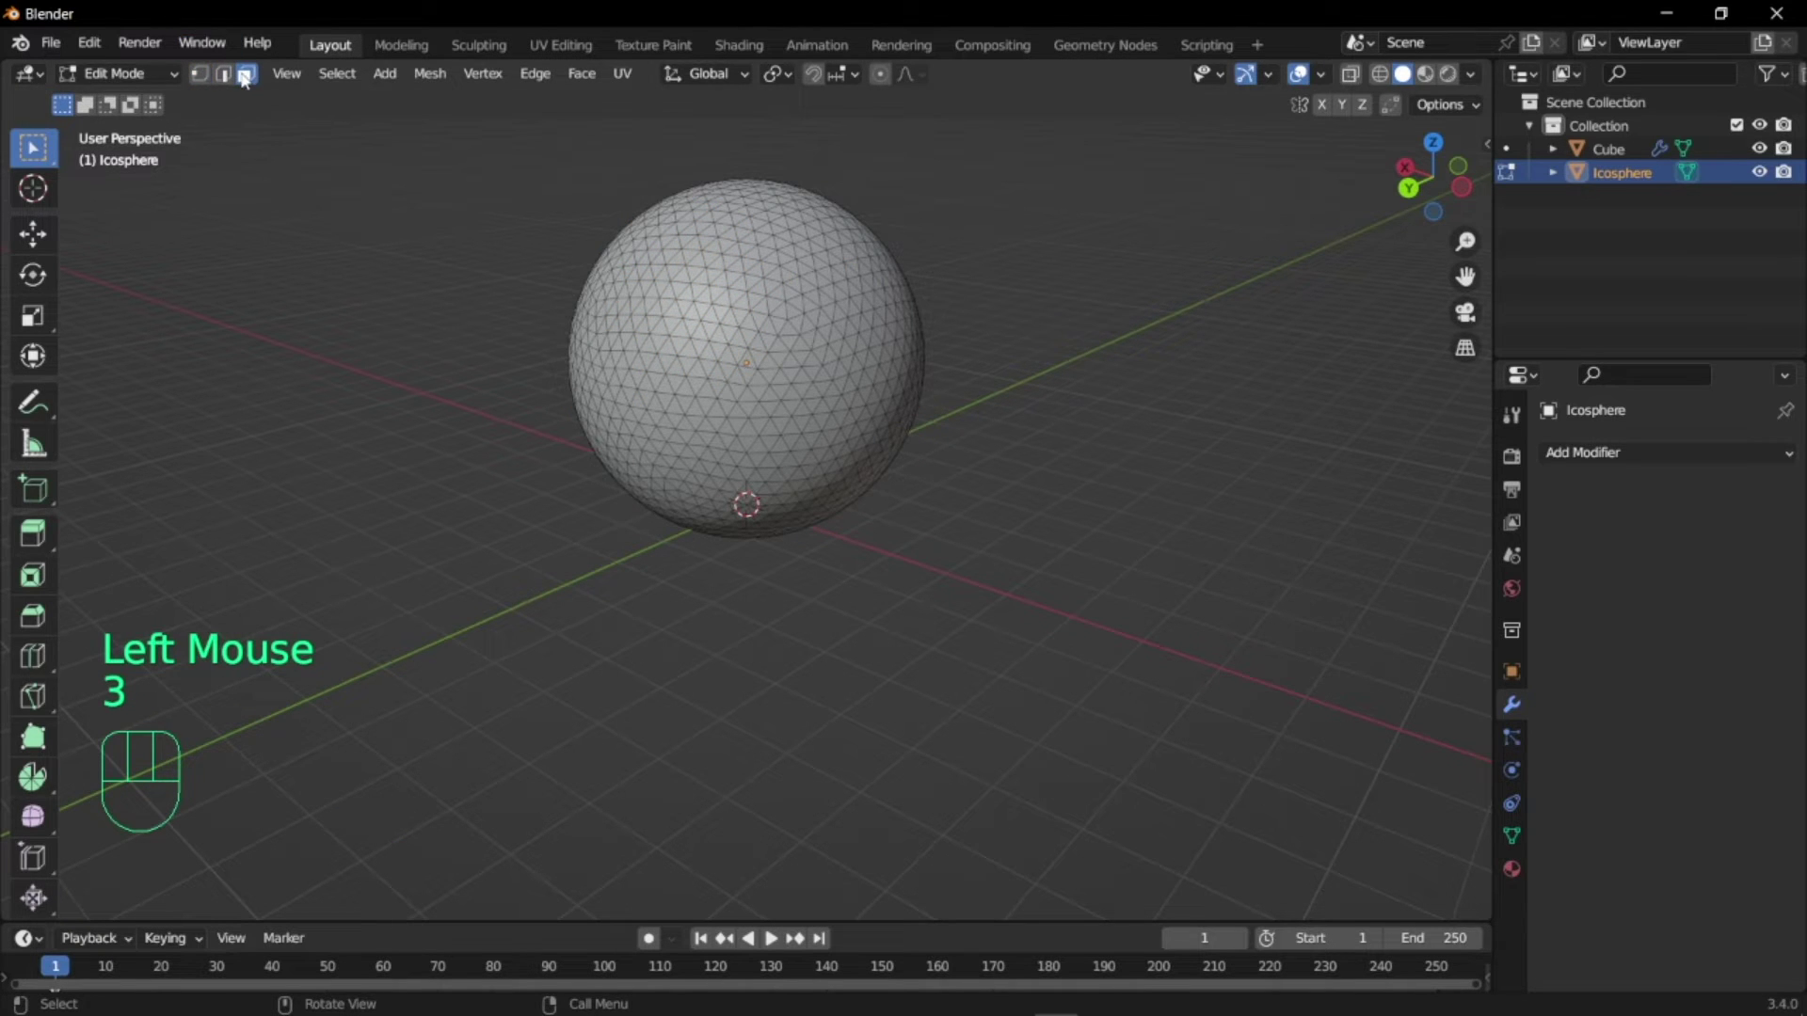
scroll(818, 310, "up", 2)
middle_click_drag(847, 309, 990, 328)
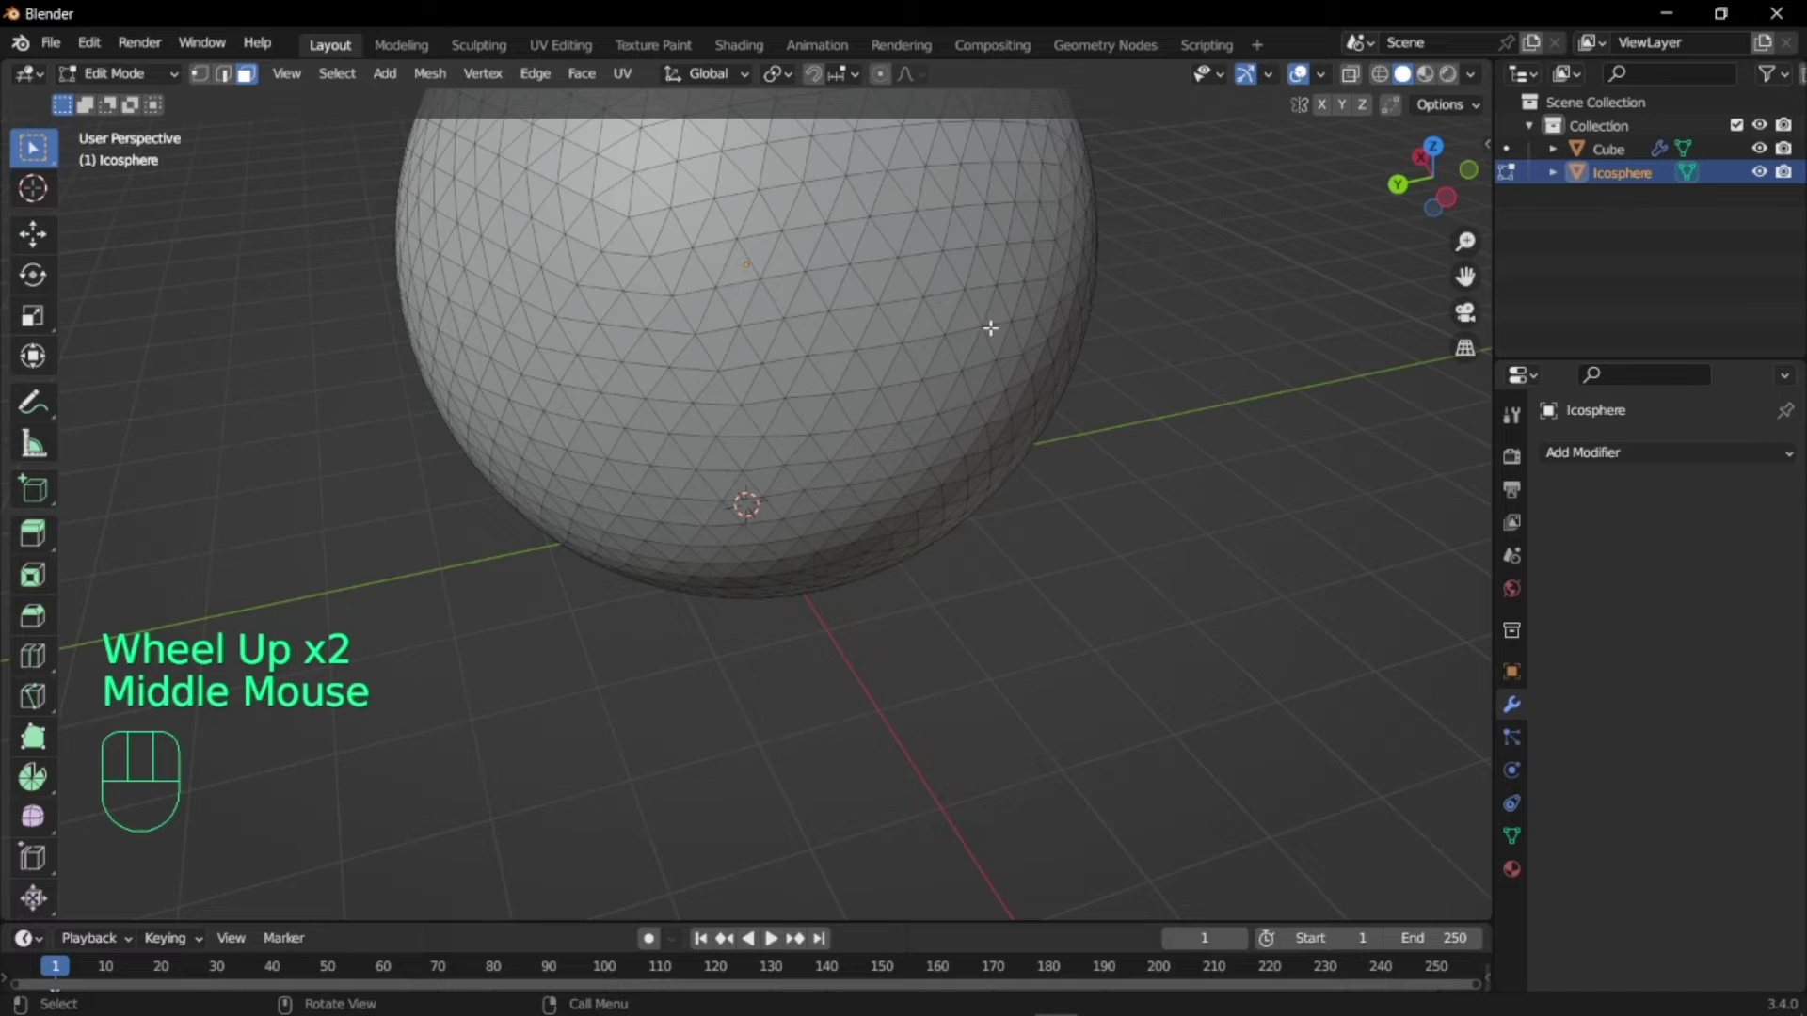
left_click(957, 286)
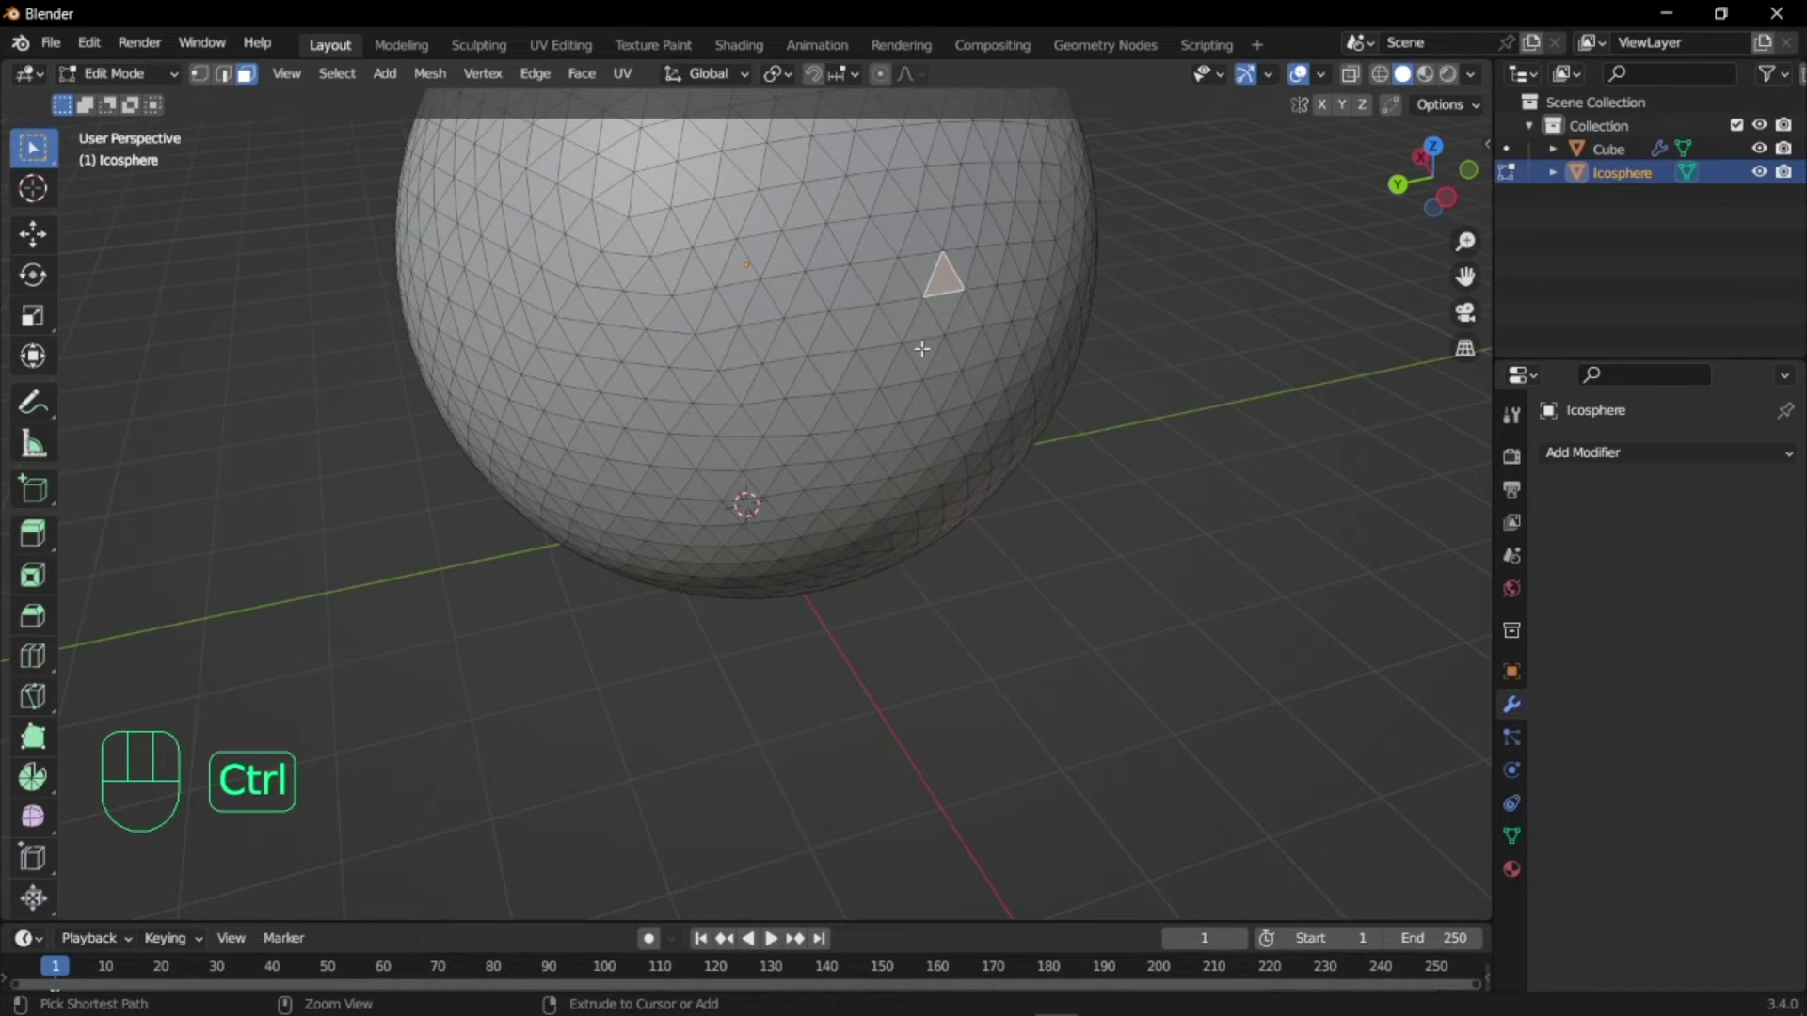
key("ctrl+KP_Add")
key("ctrl+KP_Add")
key("ctrl+KP_Add")
key("ctrl+KP_Add")
key("ctrl+KP_Add")
key("ctrl+KP_Add")
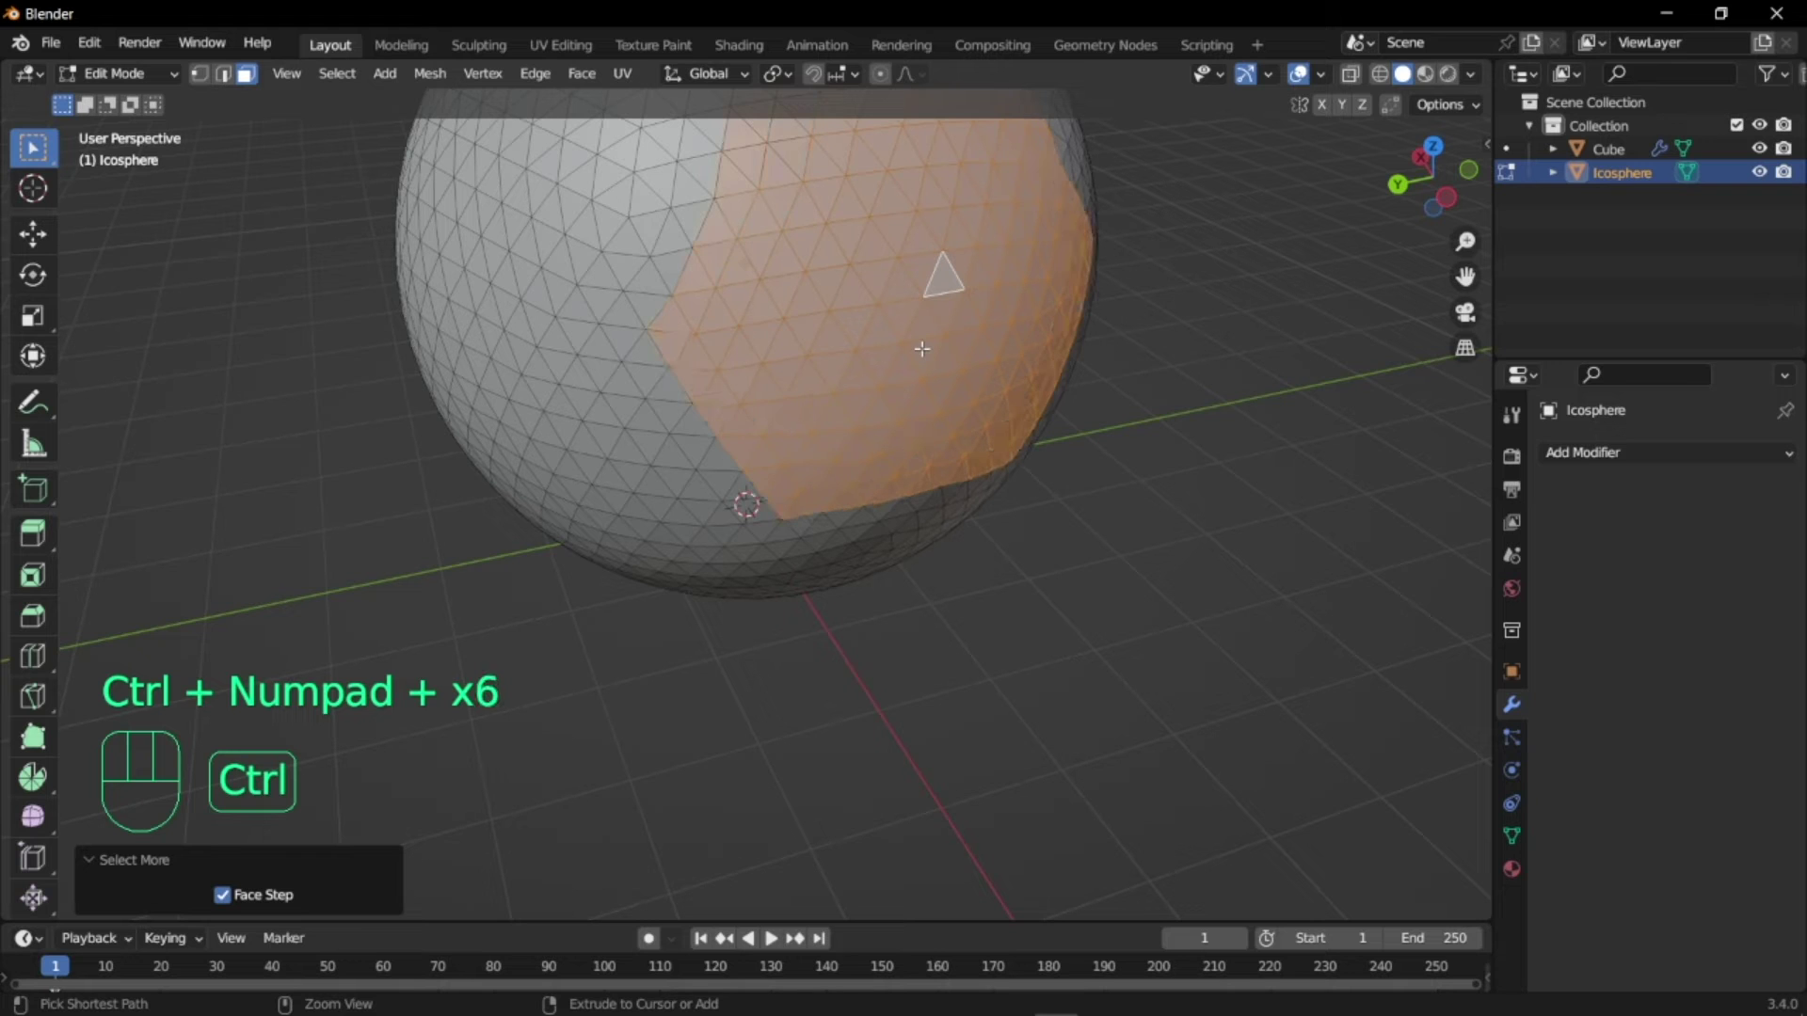
scroll(941, 356, "down", 3)
middle_click_drag(841, 409, 929, 430)
key("ctrl+KP_Add")
key("ctrl+KP_Add")
key("ctrl+KP_Add")
key("ctrl+KP_Add")
key("ctrl+KP_Add")
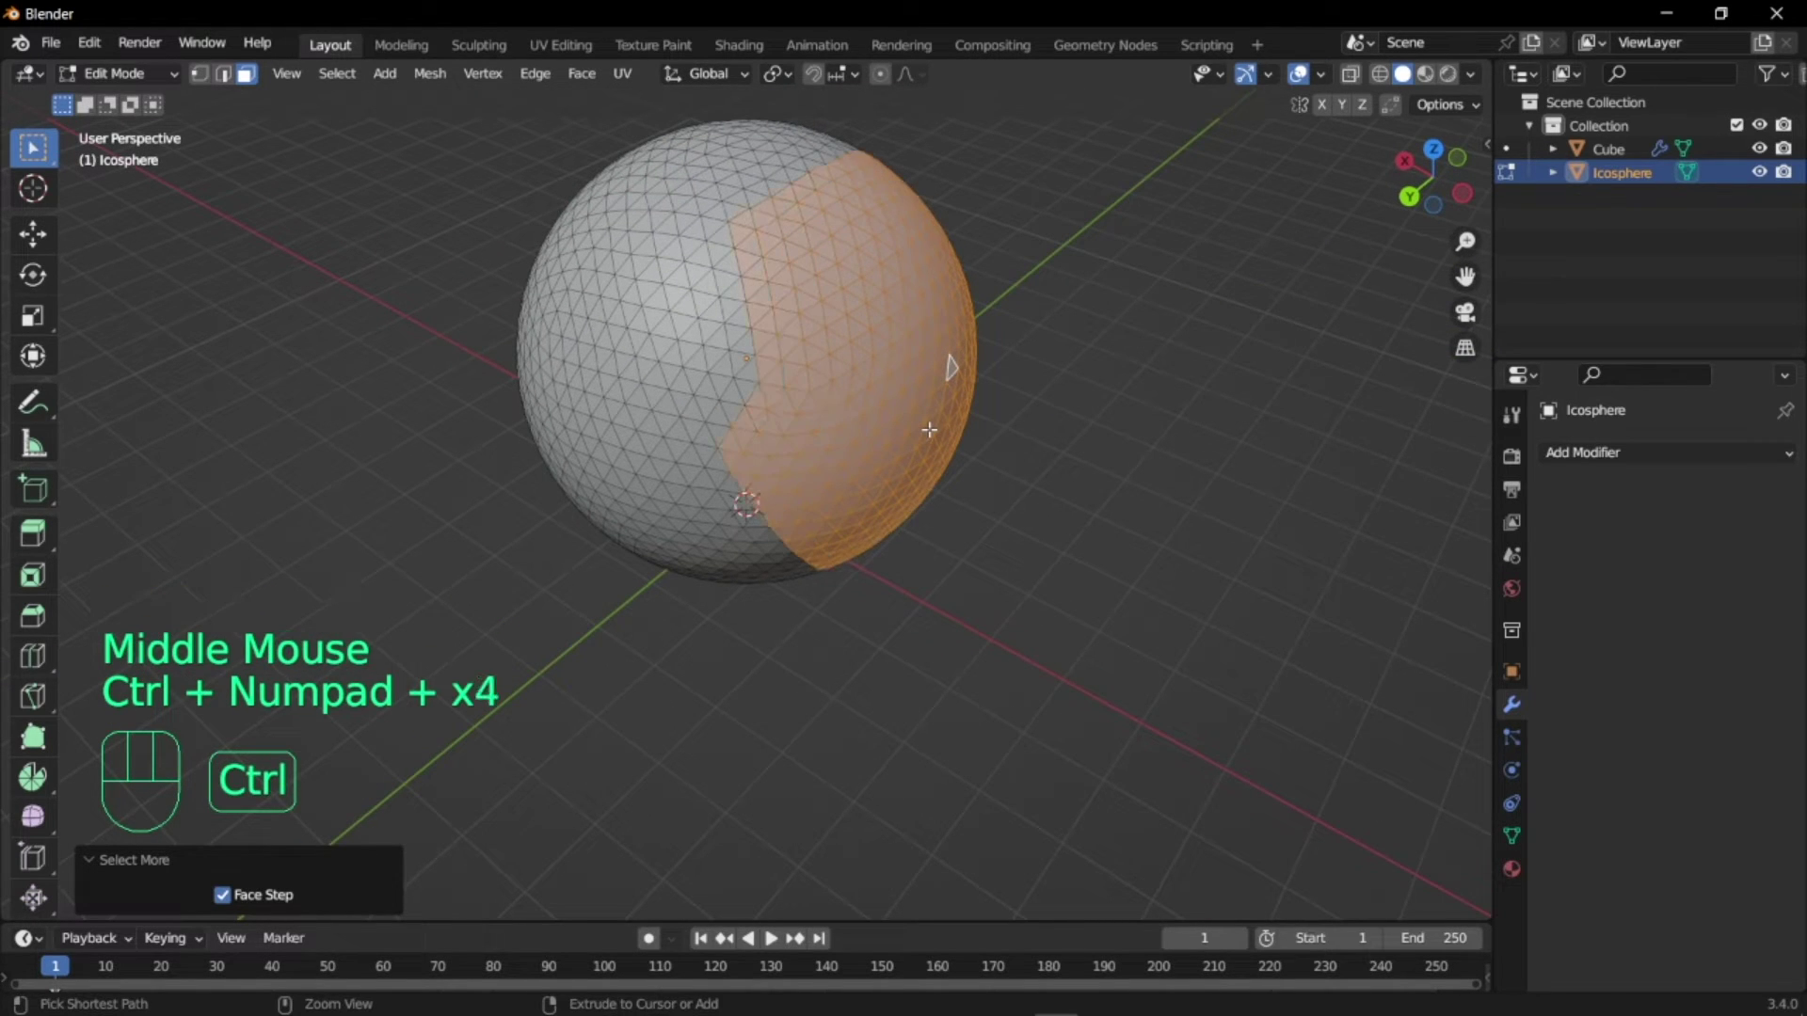
key("ctrl+KP_Add")
key("ctrl+KP_Add")
key("ctrl+KP_Add")
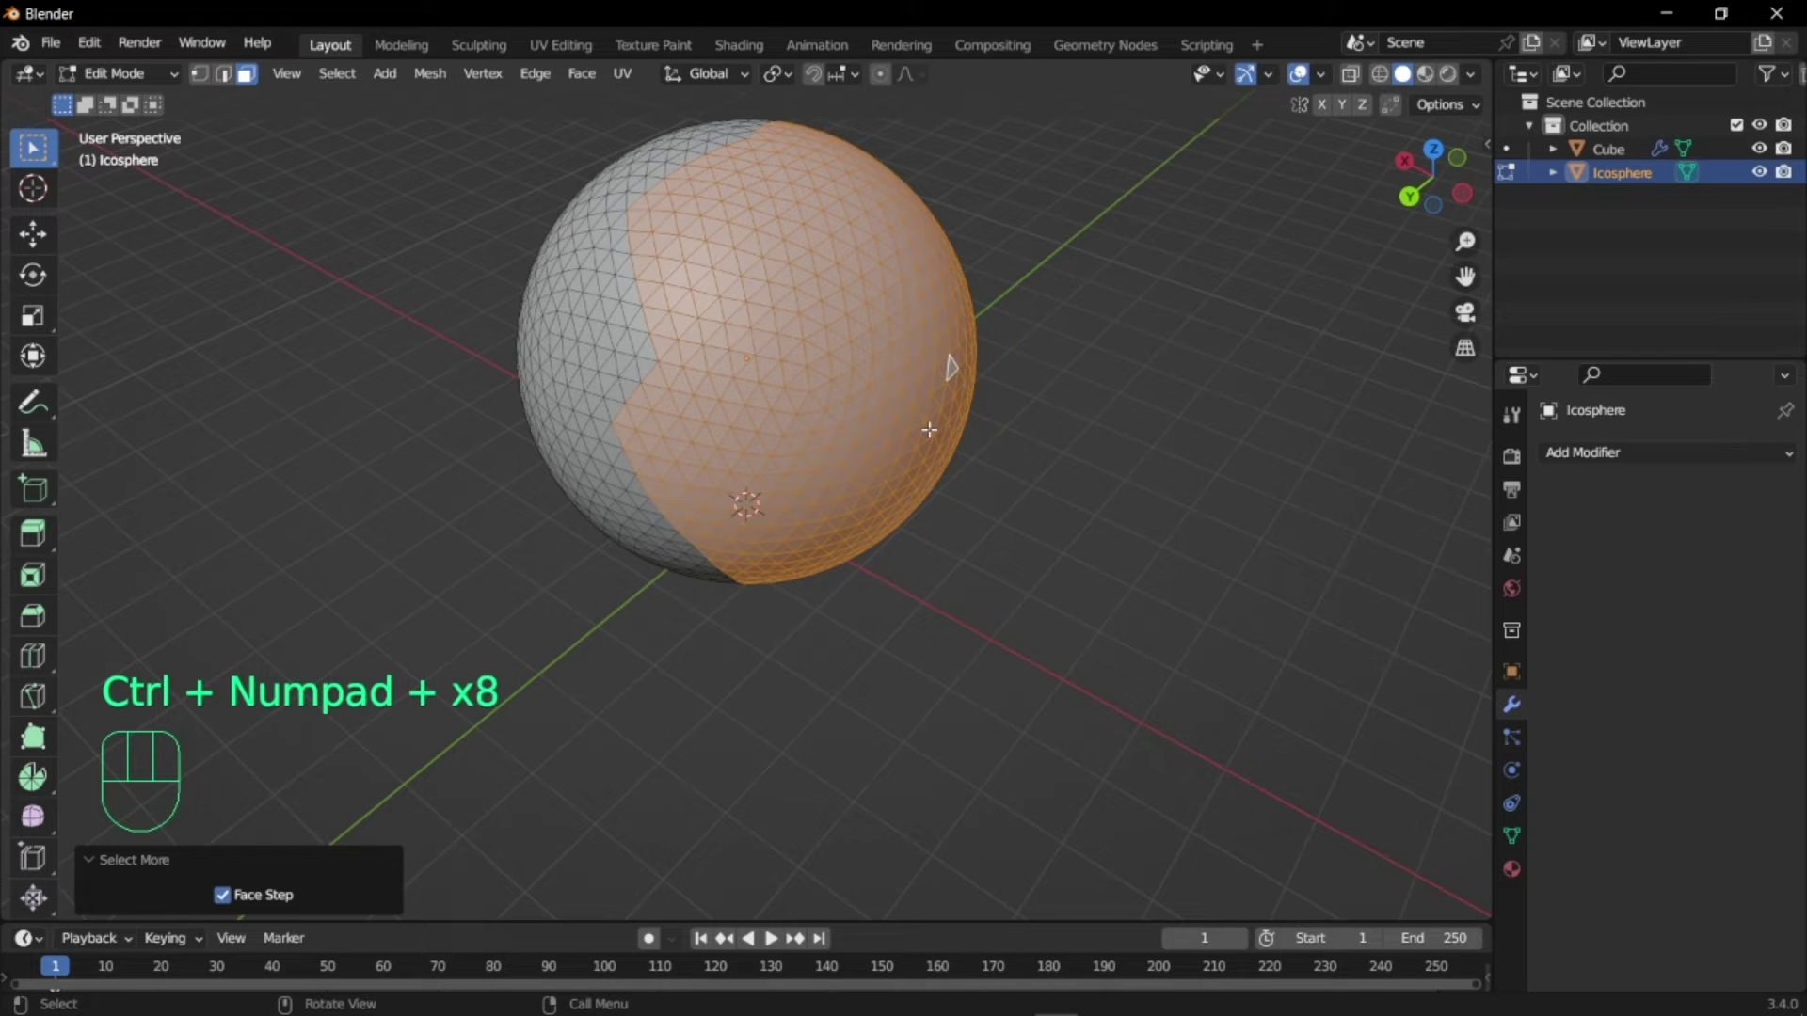
middle_click_drag(905, 435, 956, 395)
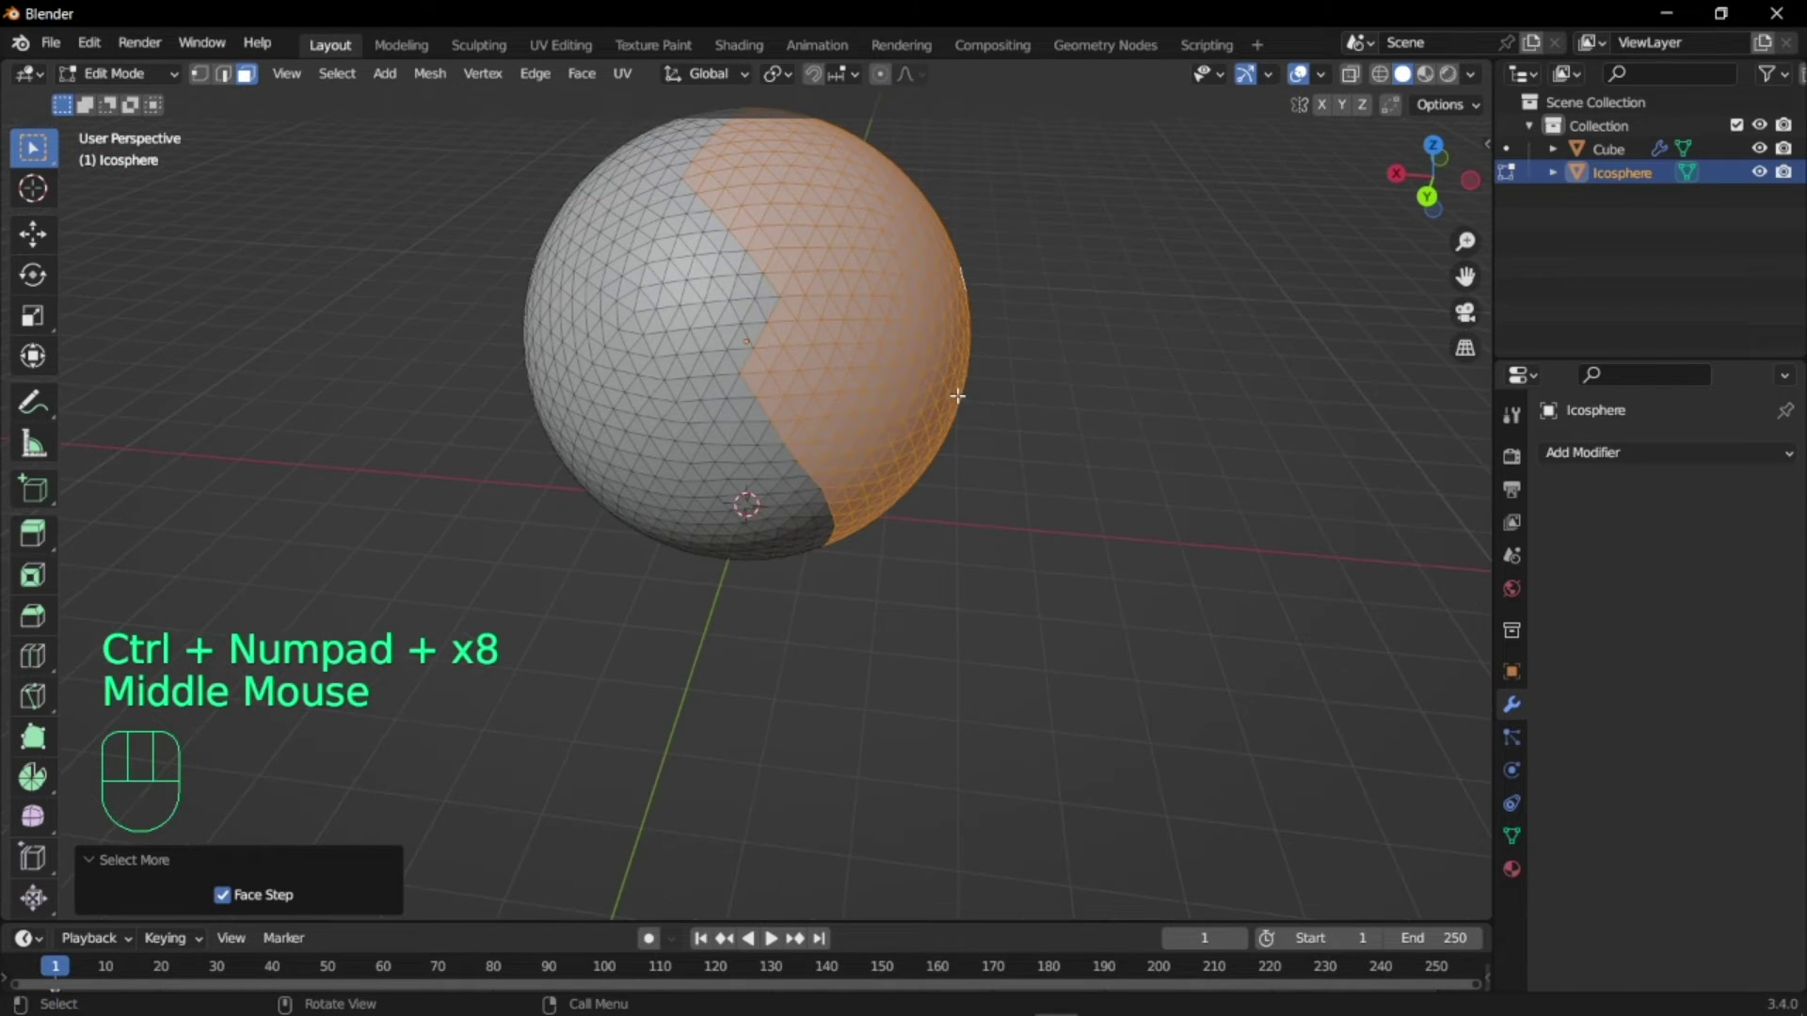
key("ctrl+KP_Add")
key("ctrl+KP_Add")
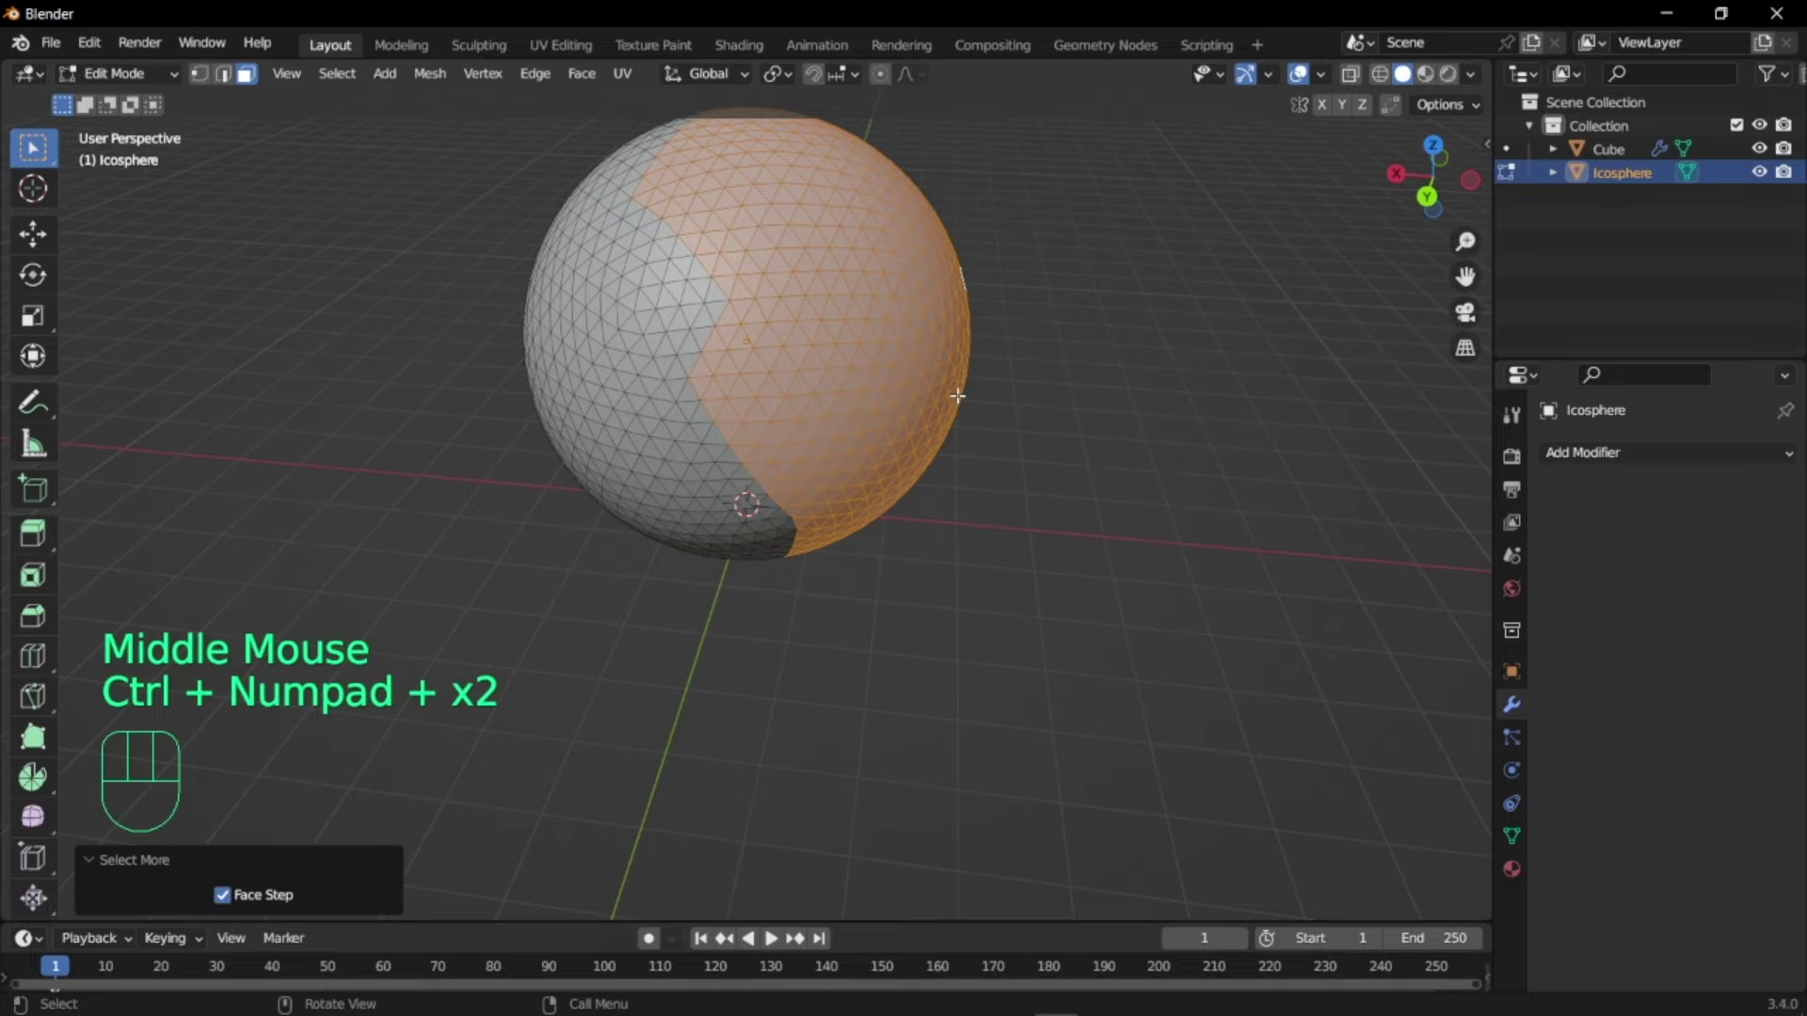
- Delete the selected vertices to open the shell onto the swirl
key("x")
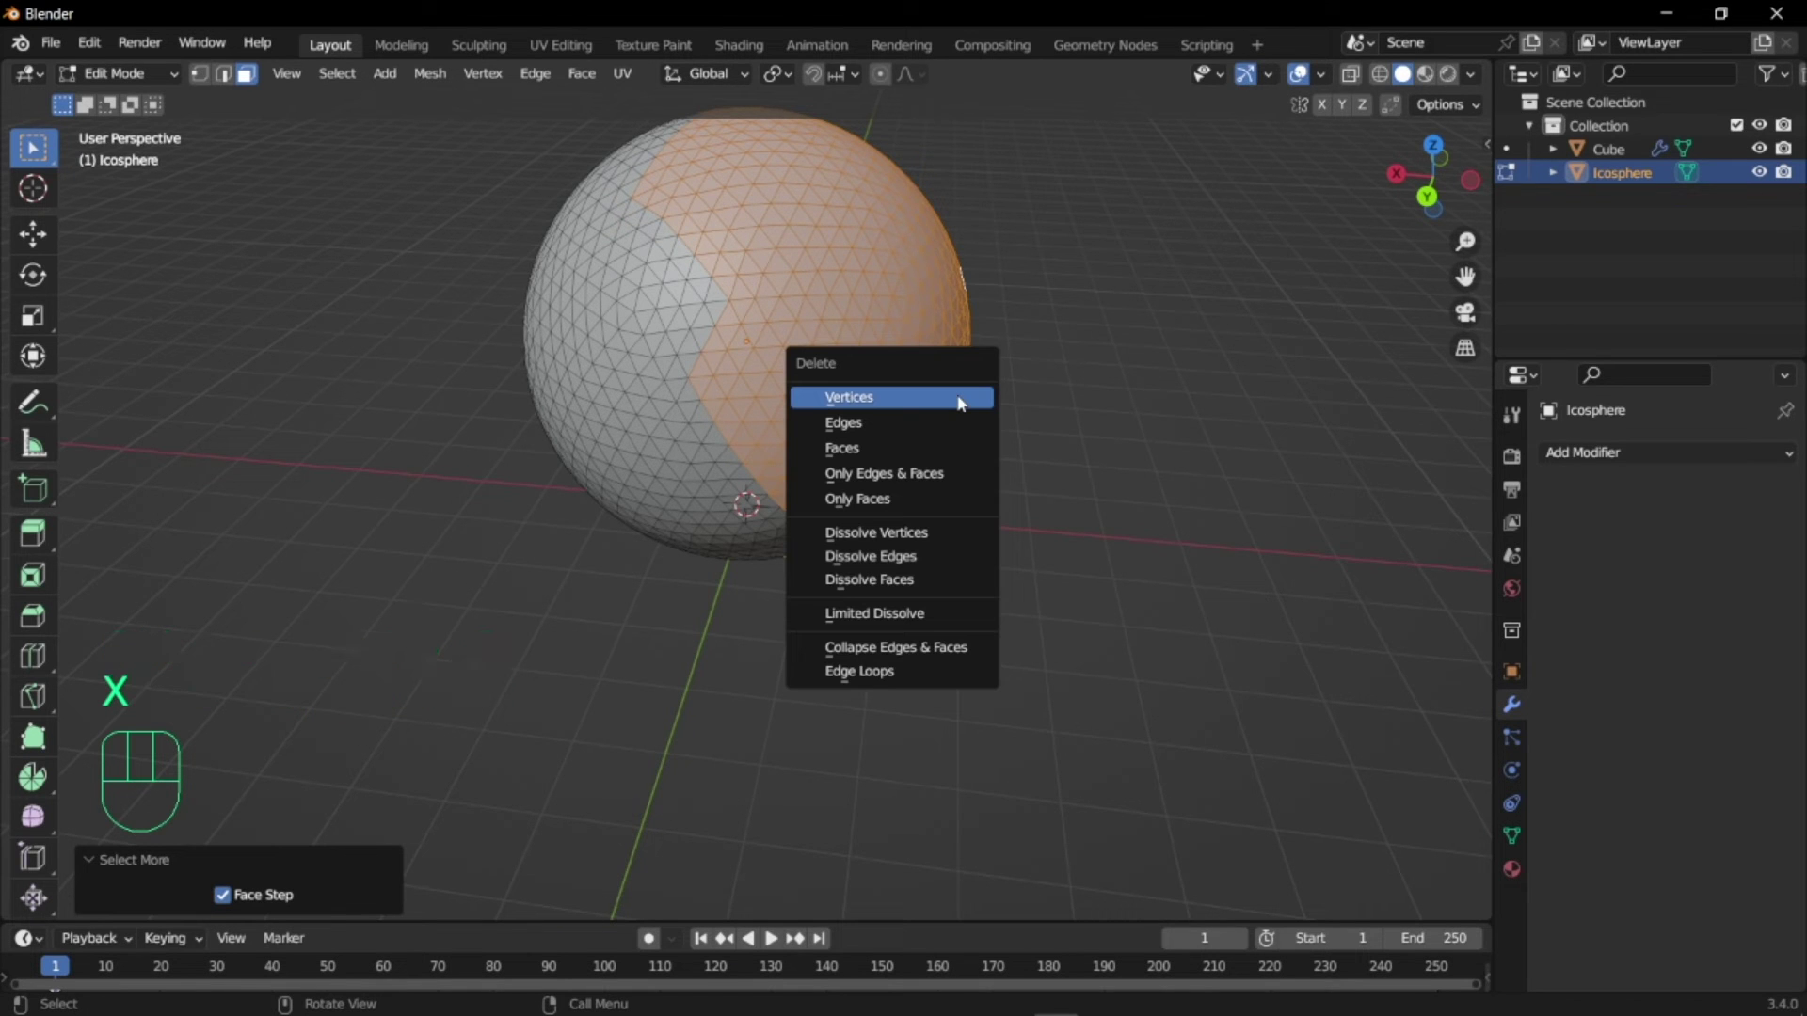
left_click(959, 403)
middle_click_drag(947, 399, 779, 394)
scroll(779, 393, "up", 2)
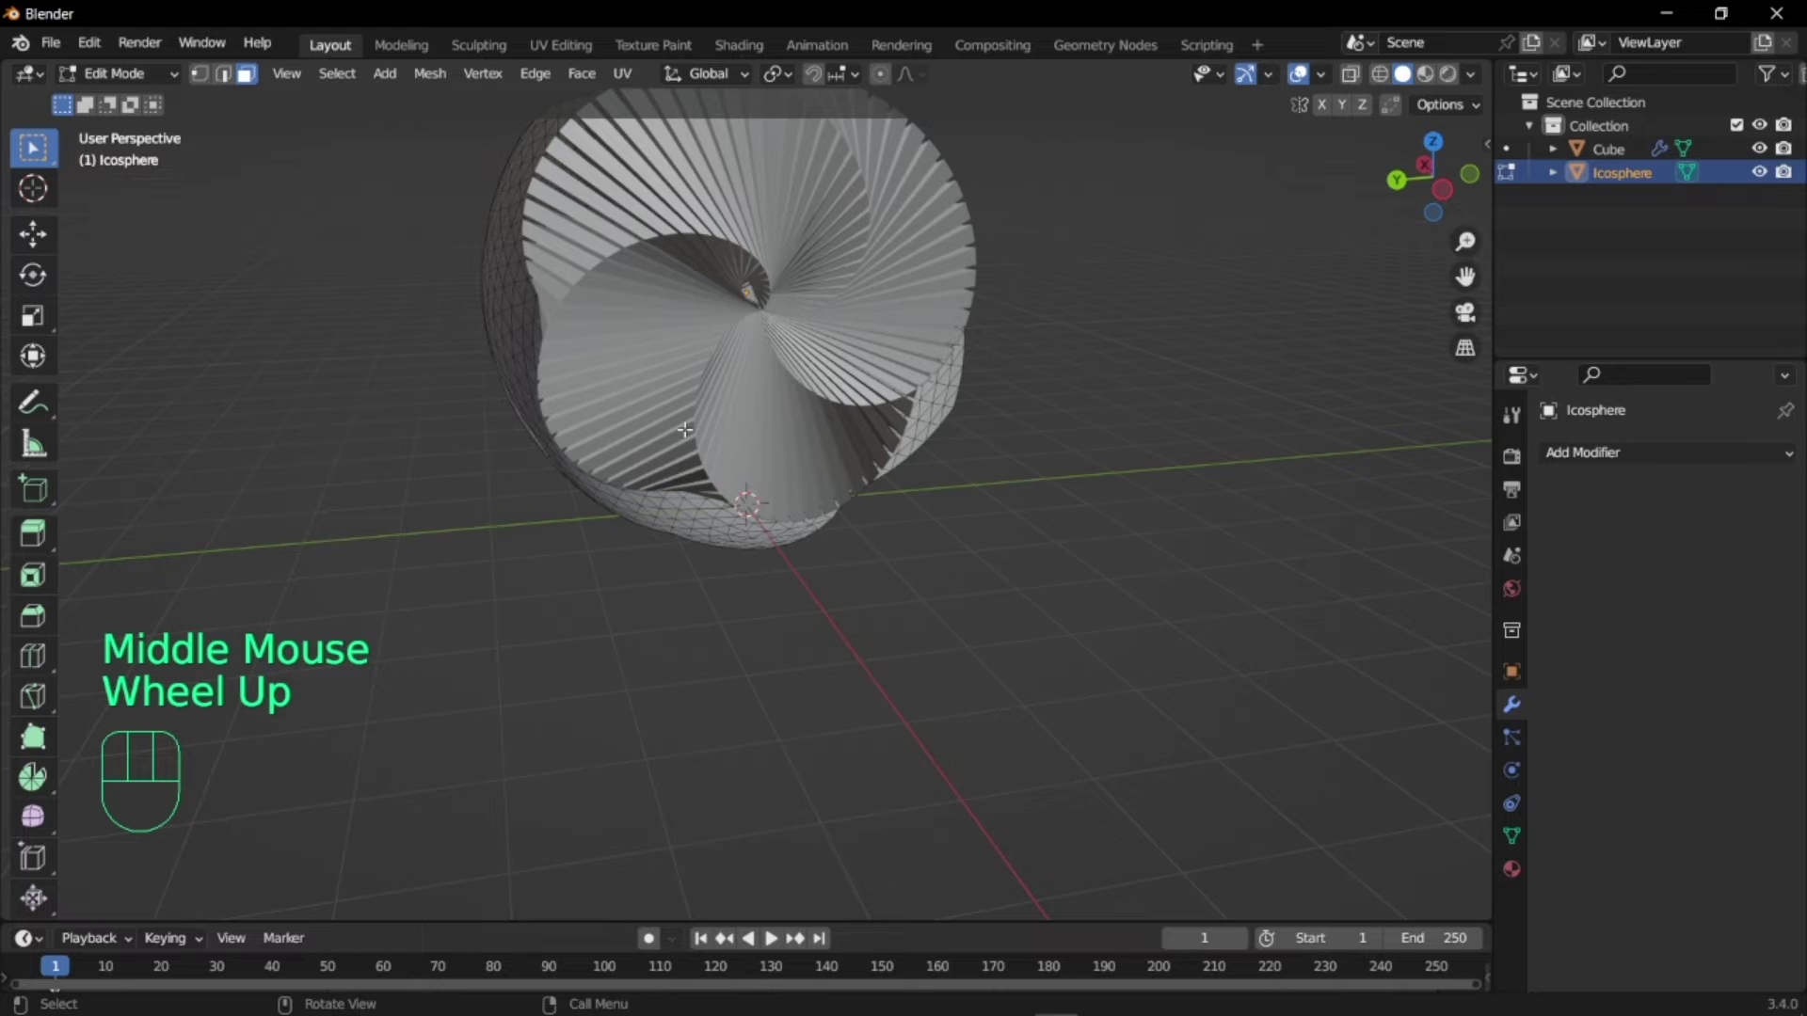
- In Object Mode, add a Solidify modifier to the shell with 0.06 m thickness
key("Tab")
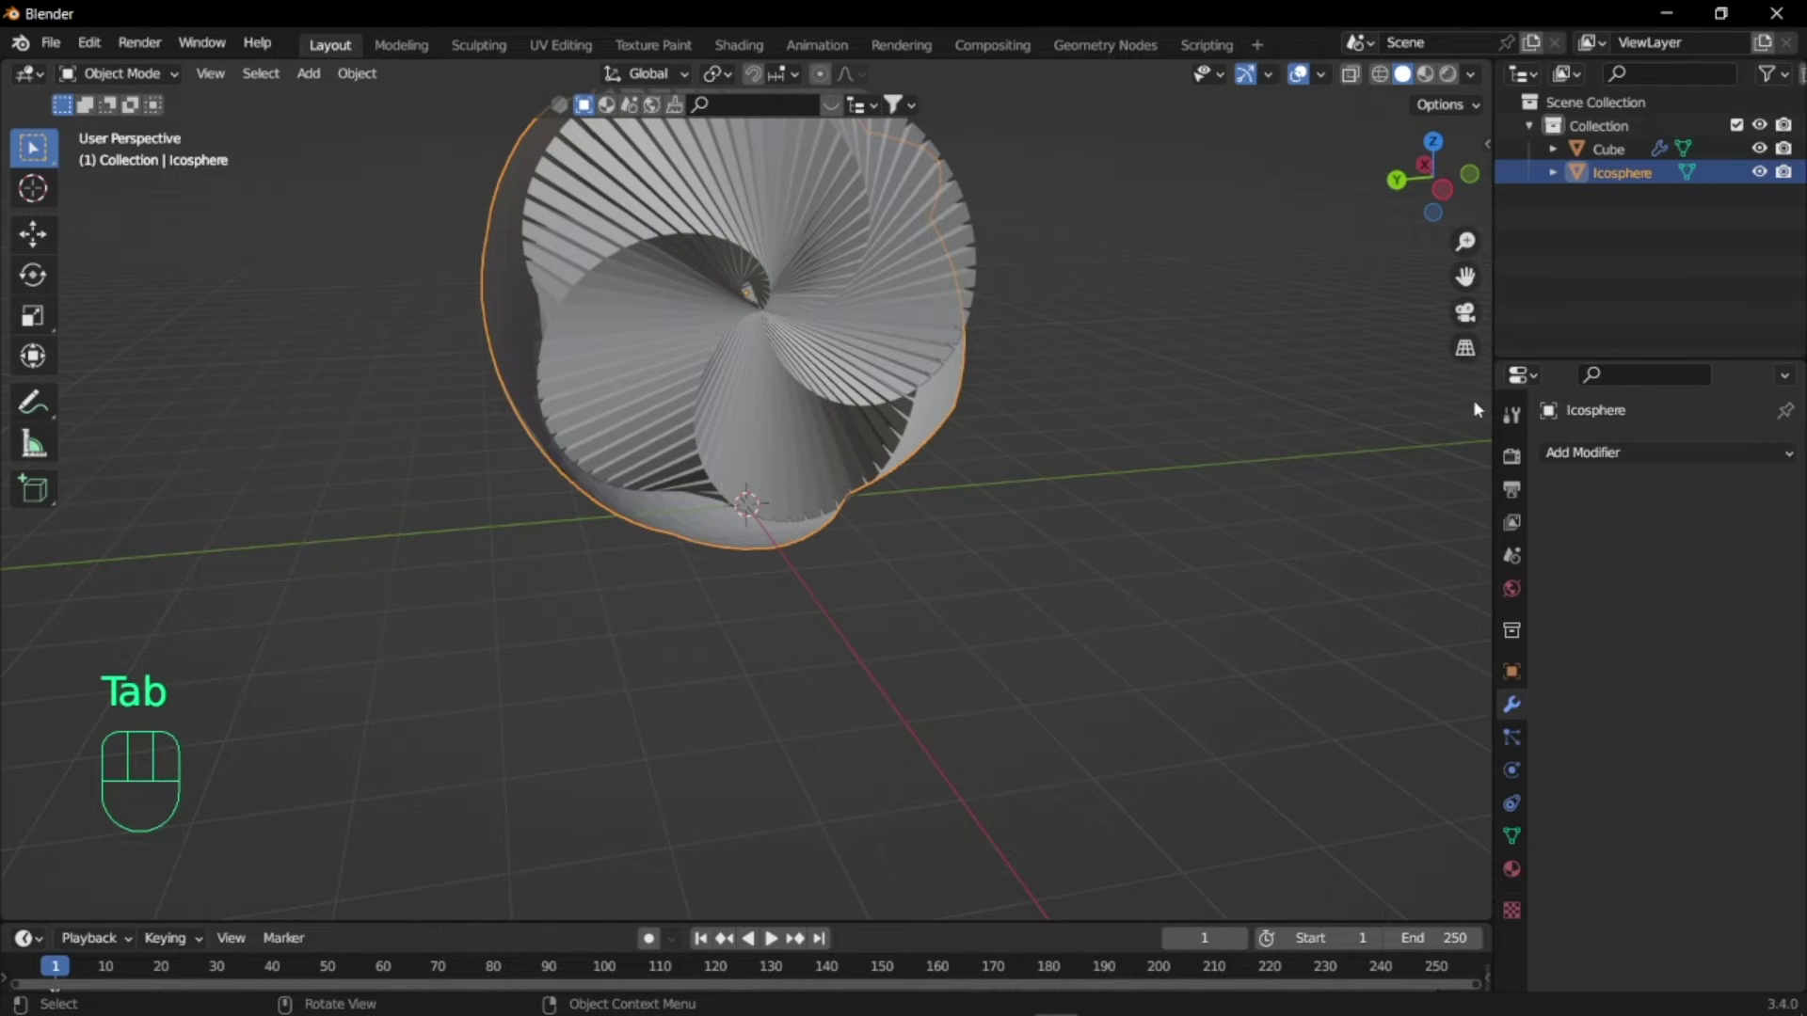
left_click(1612, 453)
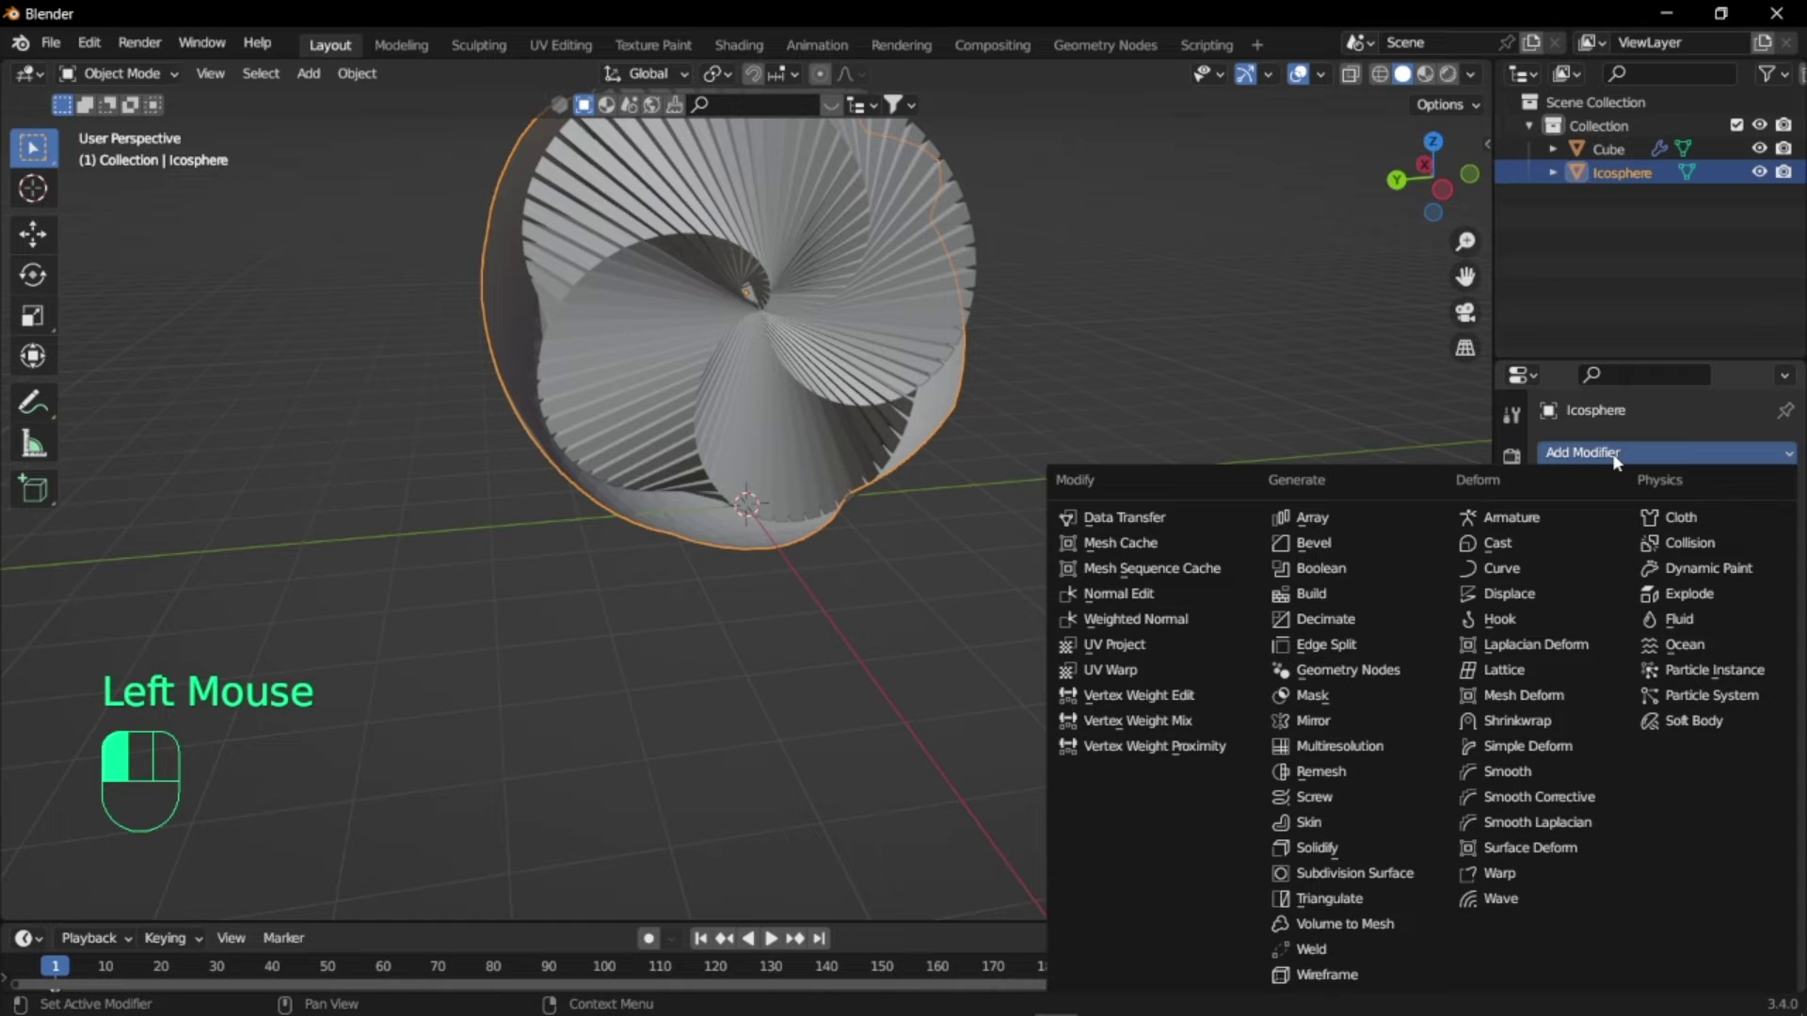
left_click(1316, 848)
left_click_drag(1701, 555, 1741, 555)
middle_click_drag(864, 552, 1122, 677)
scroll(1107, 638, "up", 3)
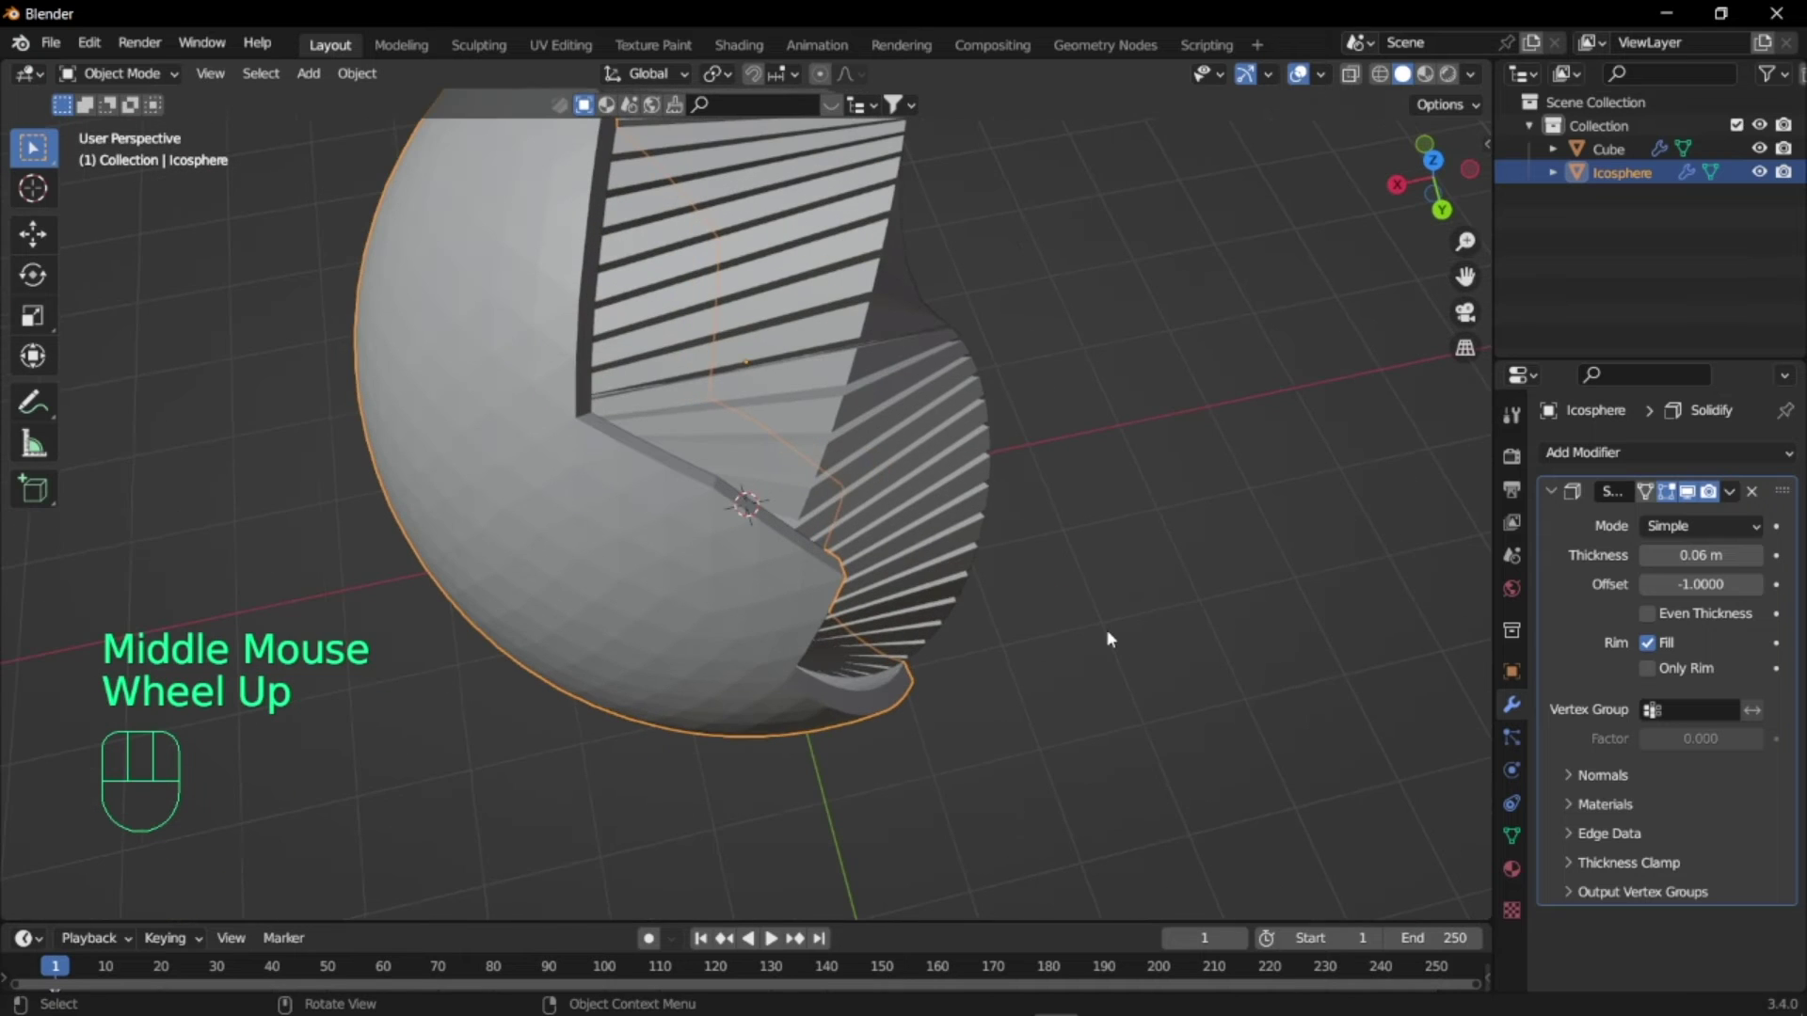
left_click(1533, 493)
left_click(1541, 487)
- Add a Bevel modifier to the shell and frame it in the view
left_click(1571, 456)
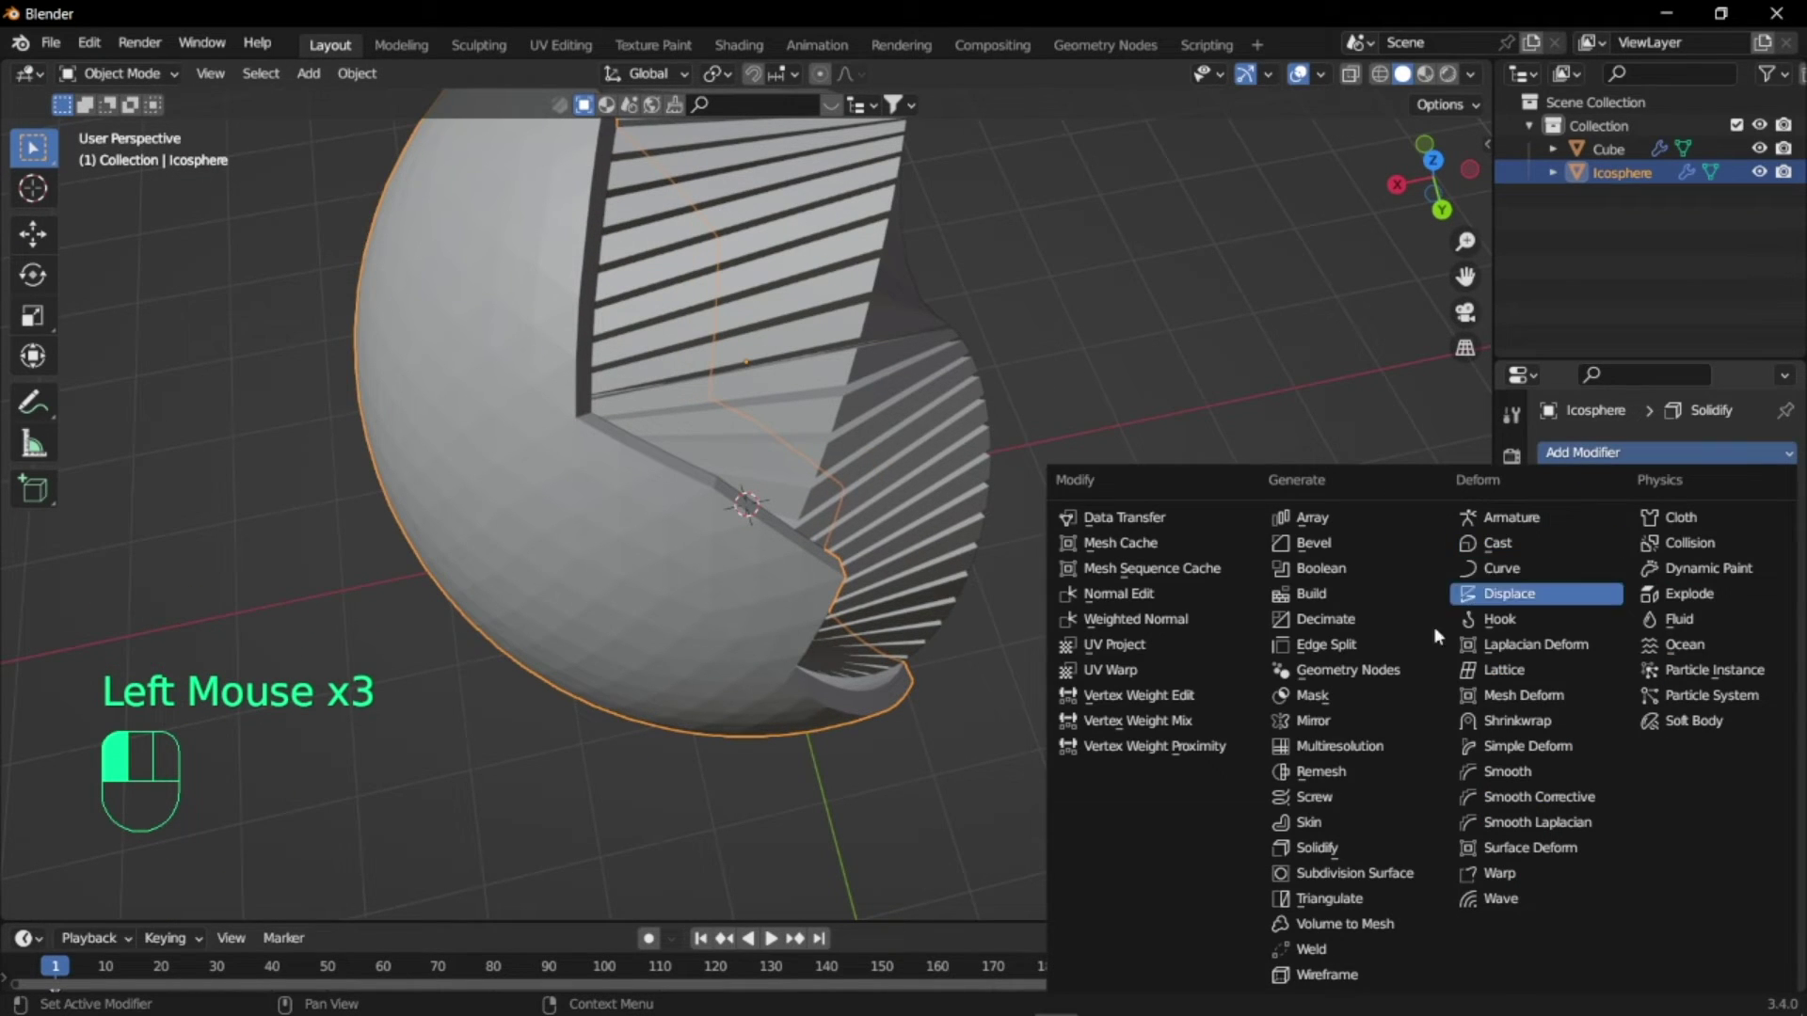
left_click(1310, 544)
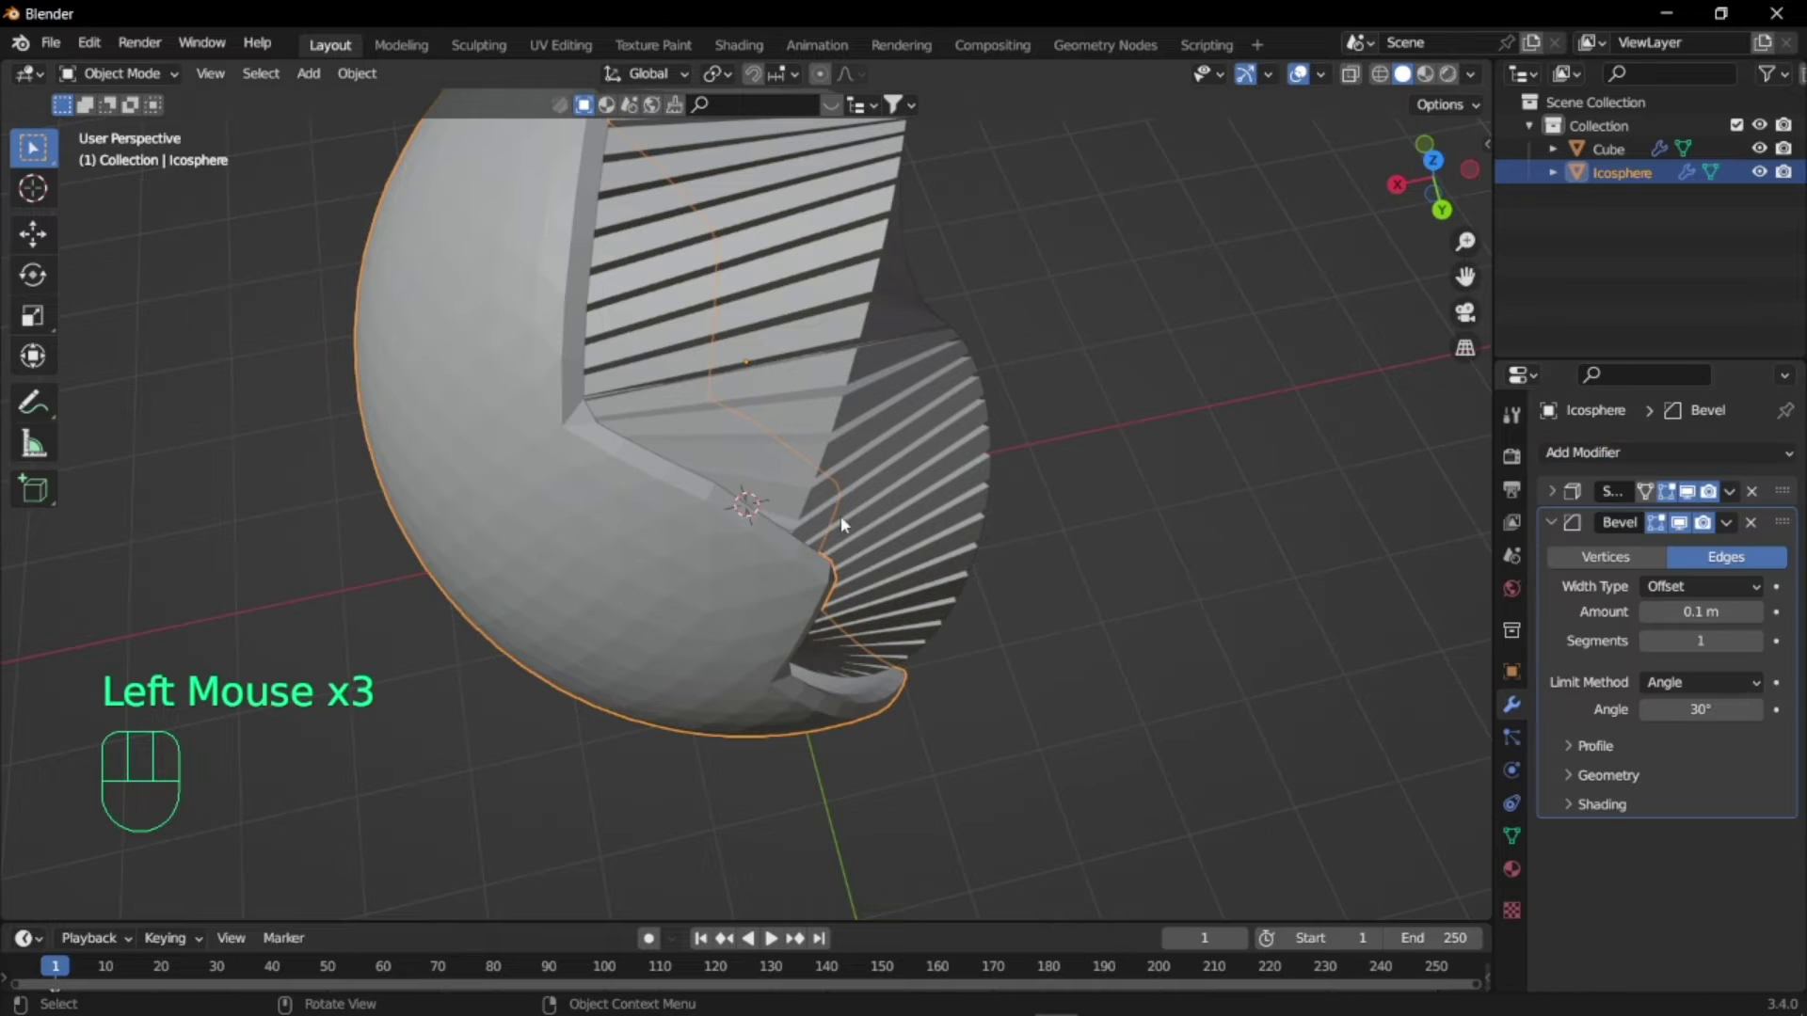
middle_click_drag(609, 379, 537, 400)
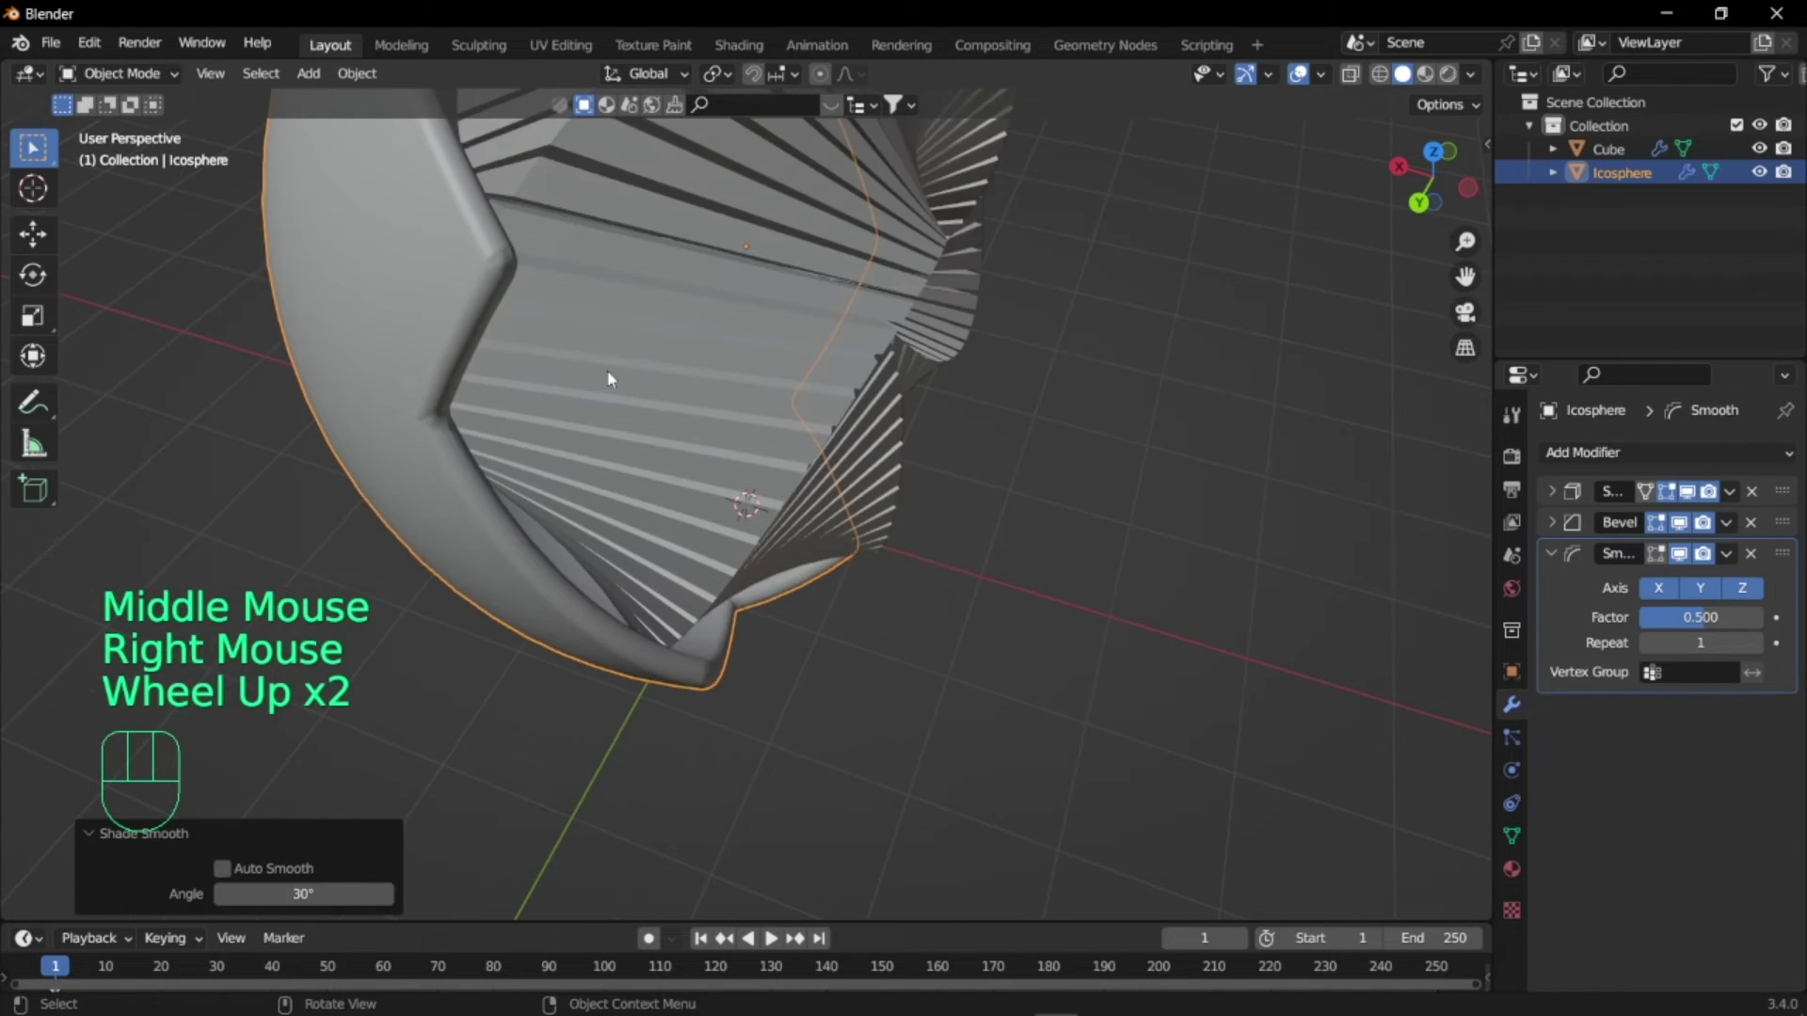
middle_click_drag(608, 379, 686, 464)
scroll(555, 323, "down", 2)
key("KP_Decimal")
scroll(742, 367, "down", 2)
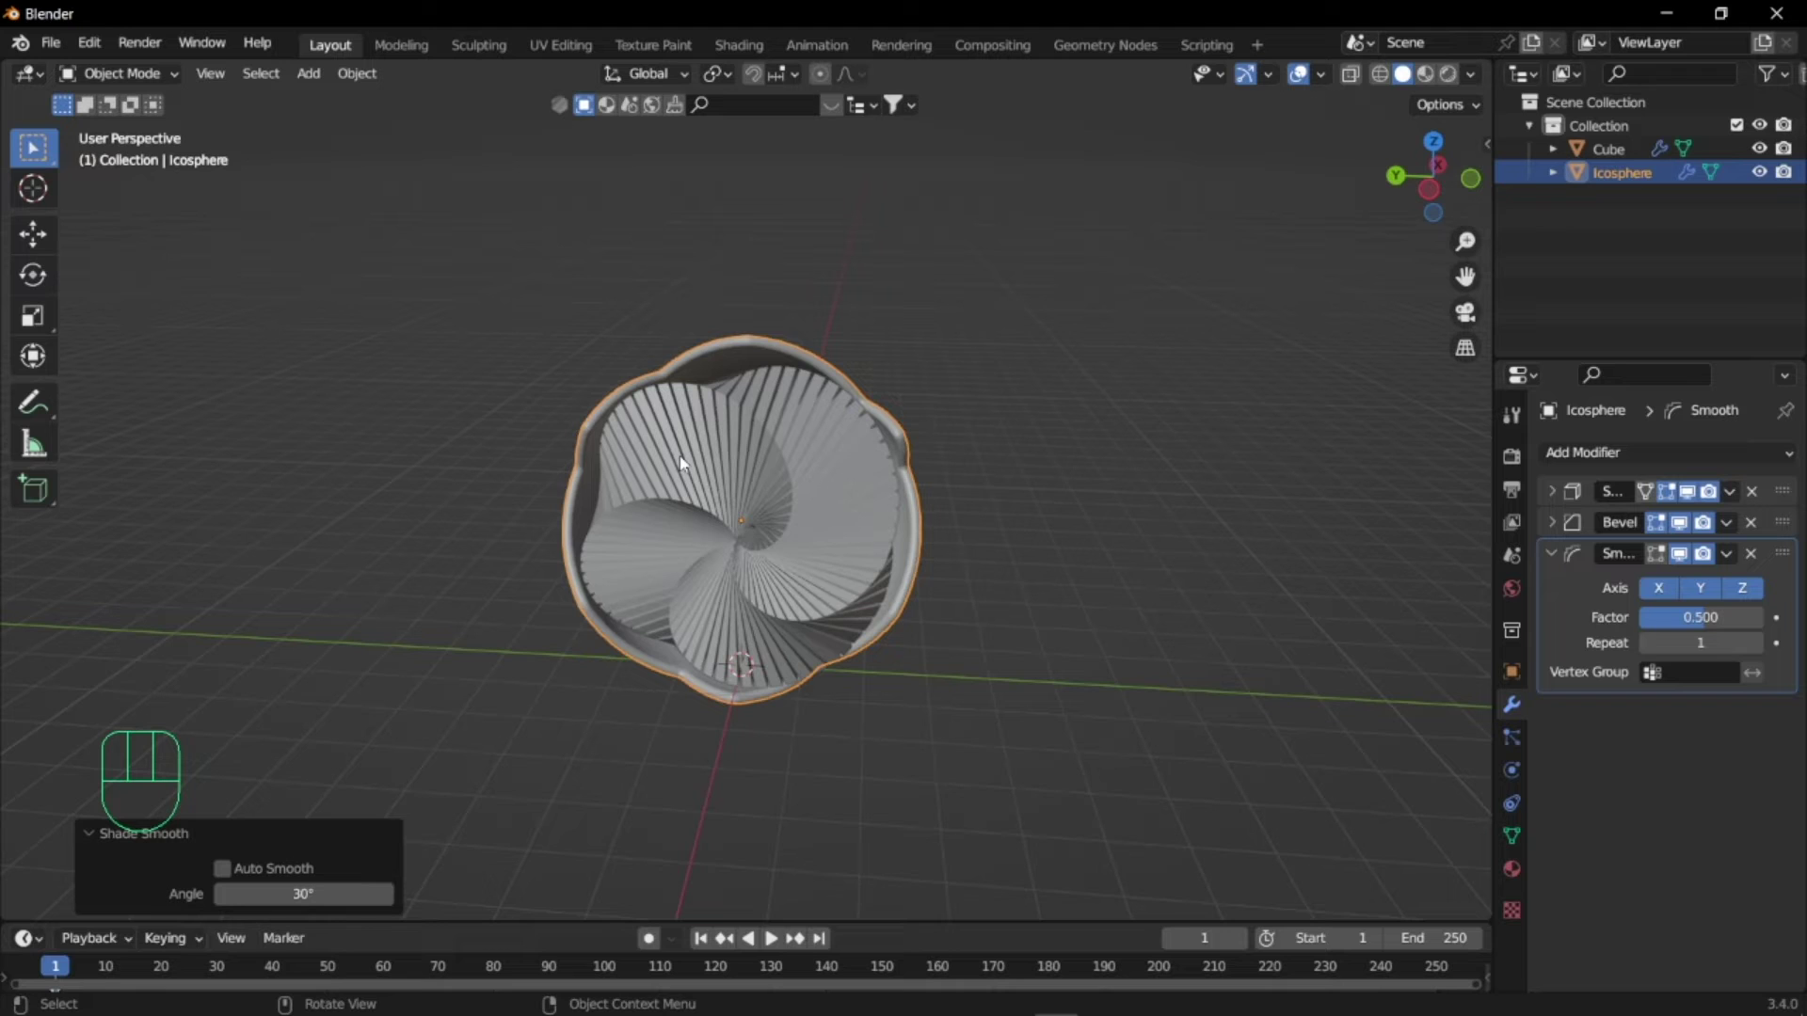
- Add a plane beneath the sculpture scaled to about 10.95 and position it
key("shift+a")
mouse_move(684, 461)
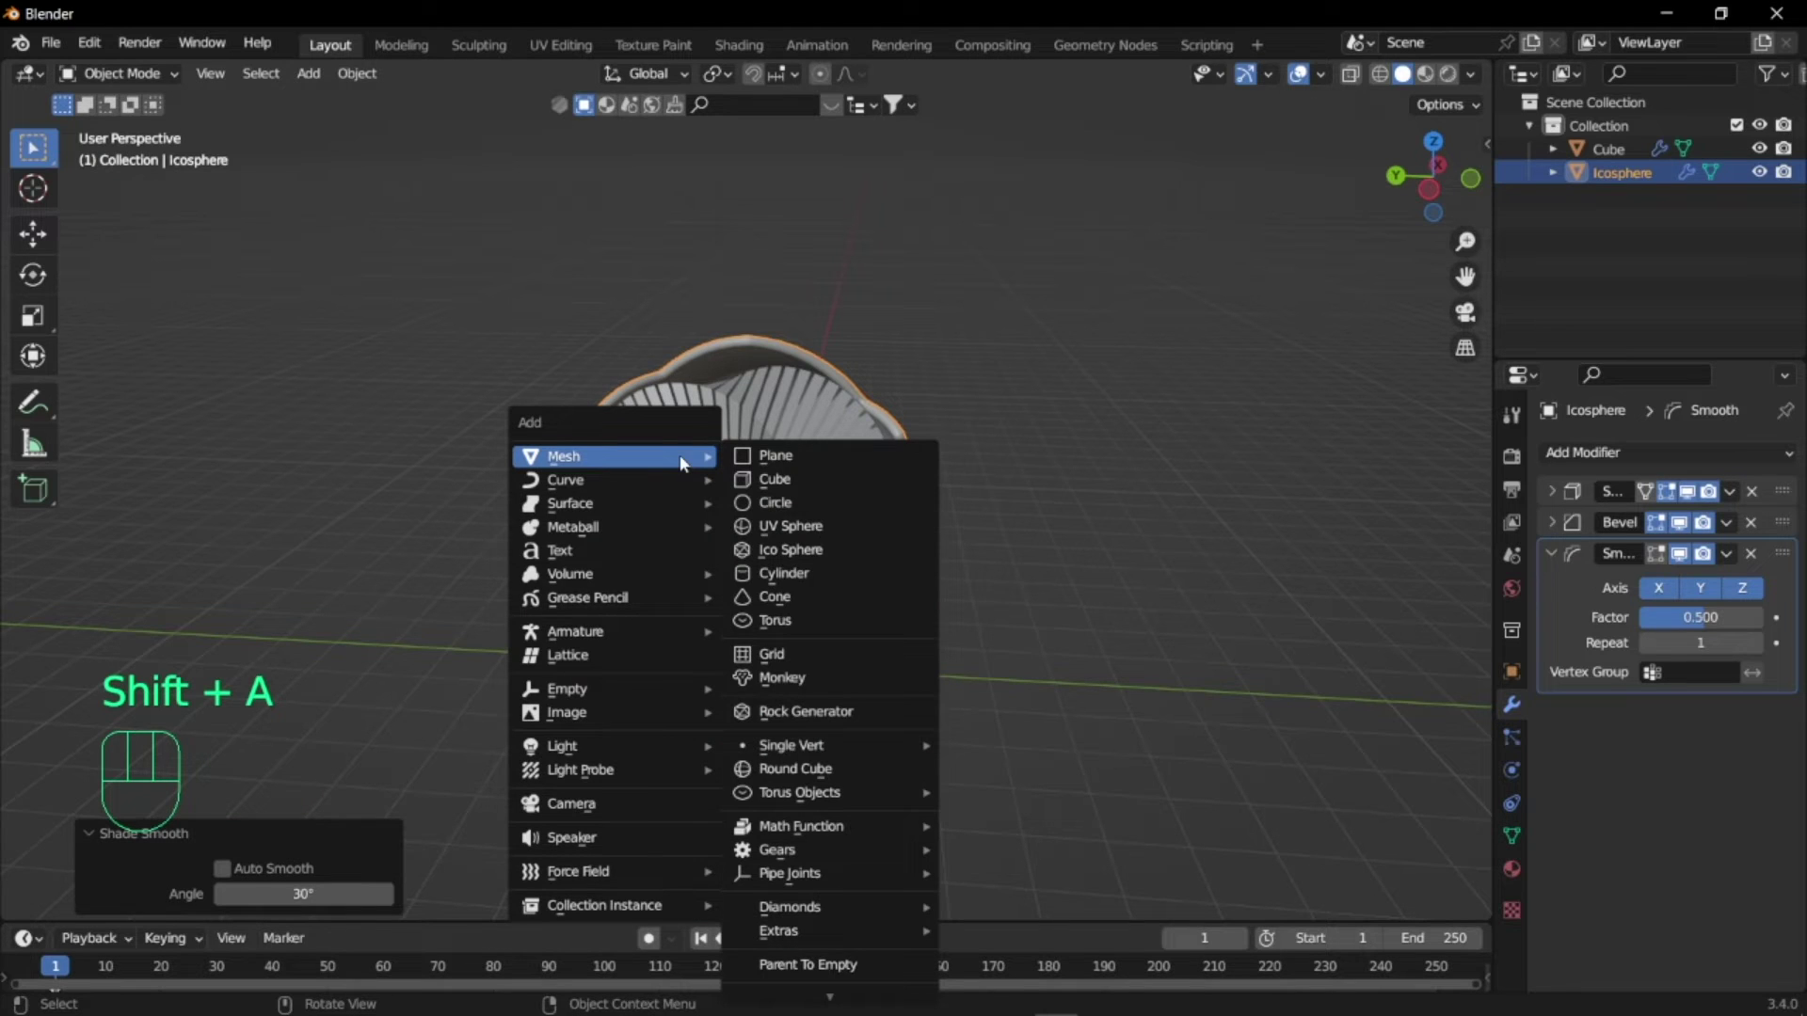
left_click(931, 461)
key("s")
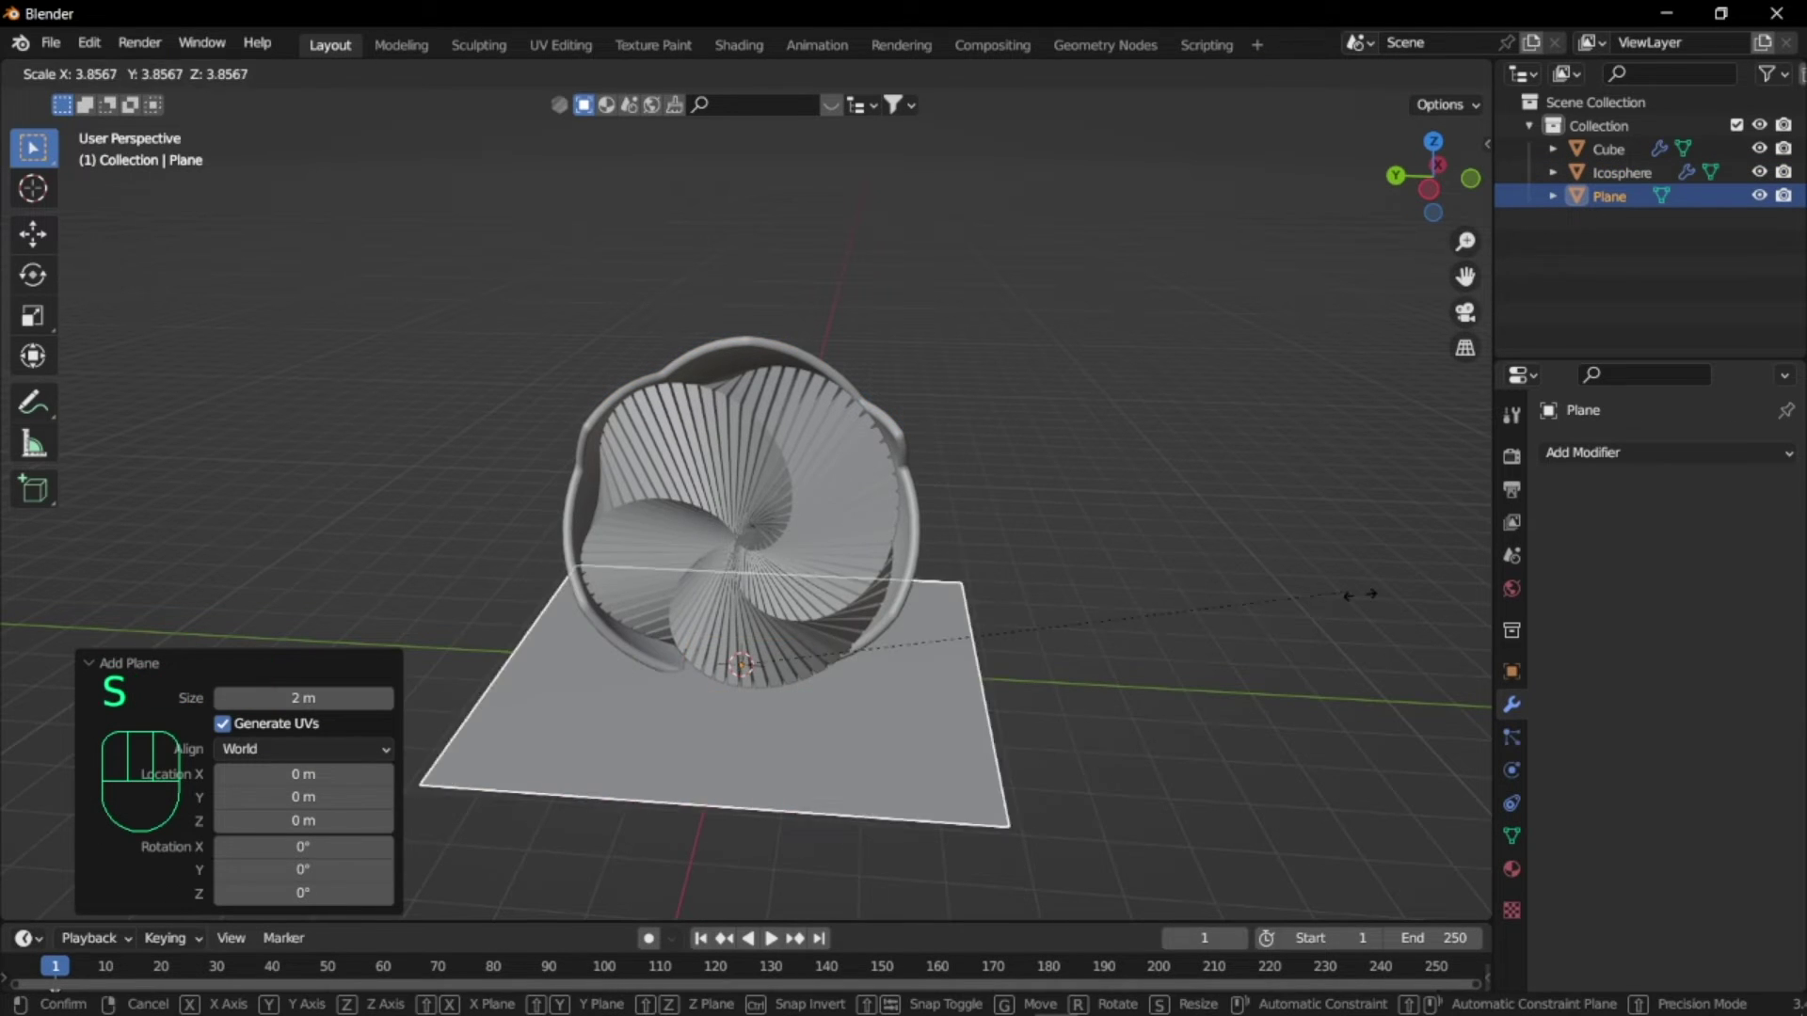
left_click(977, 732)
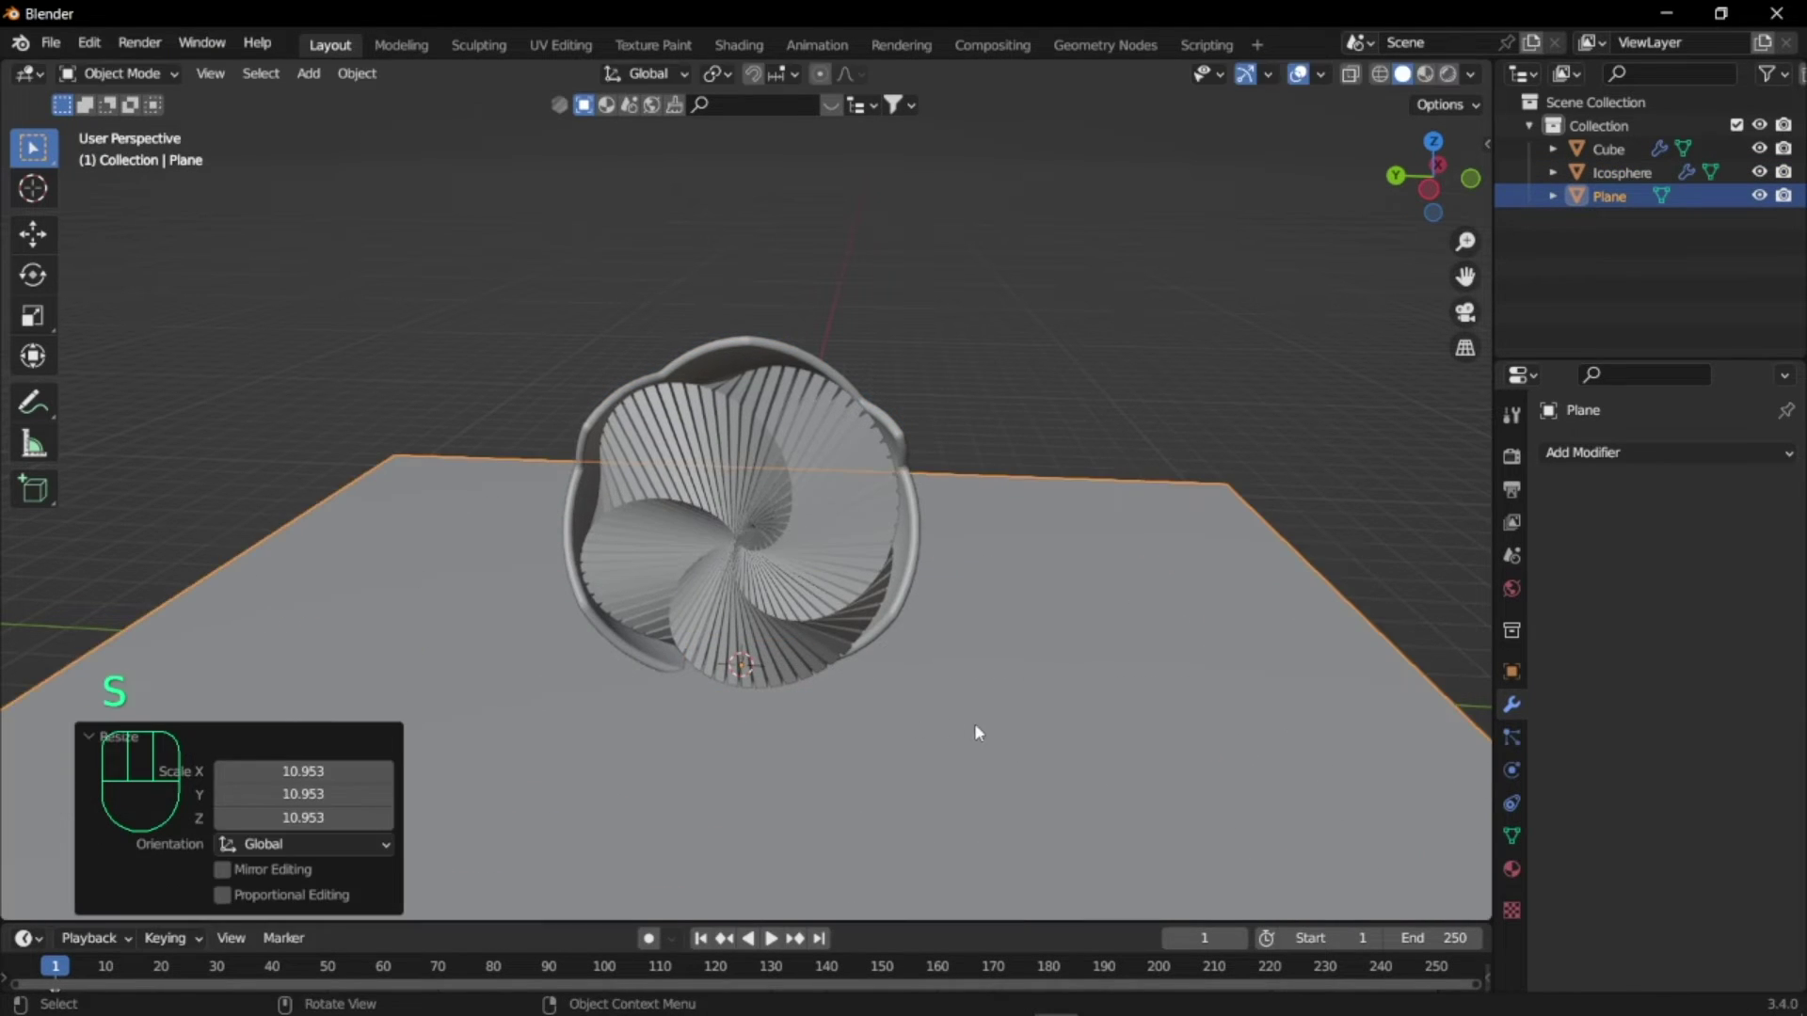
left_click(1428, 189)
key("g")
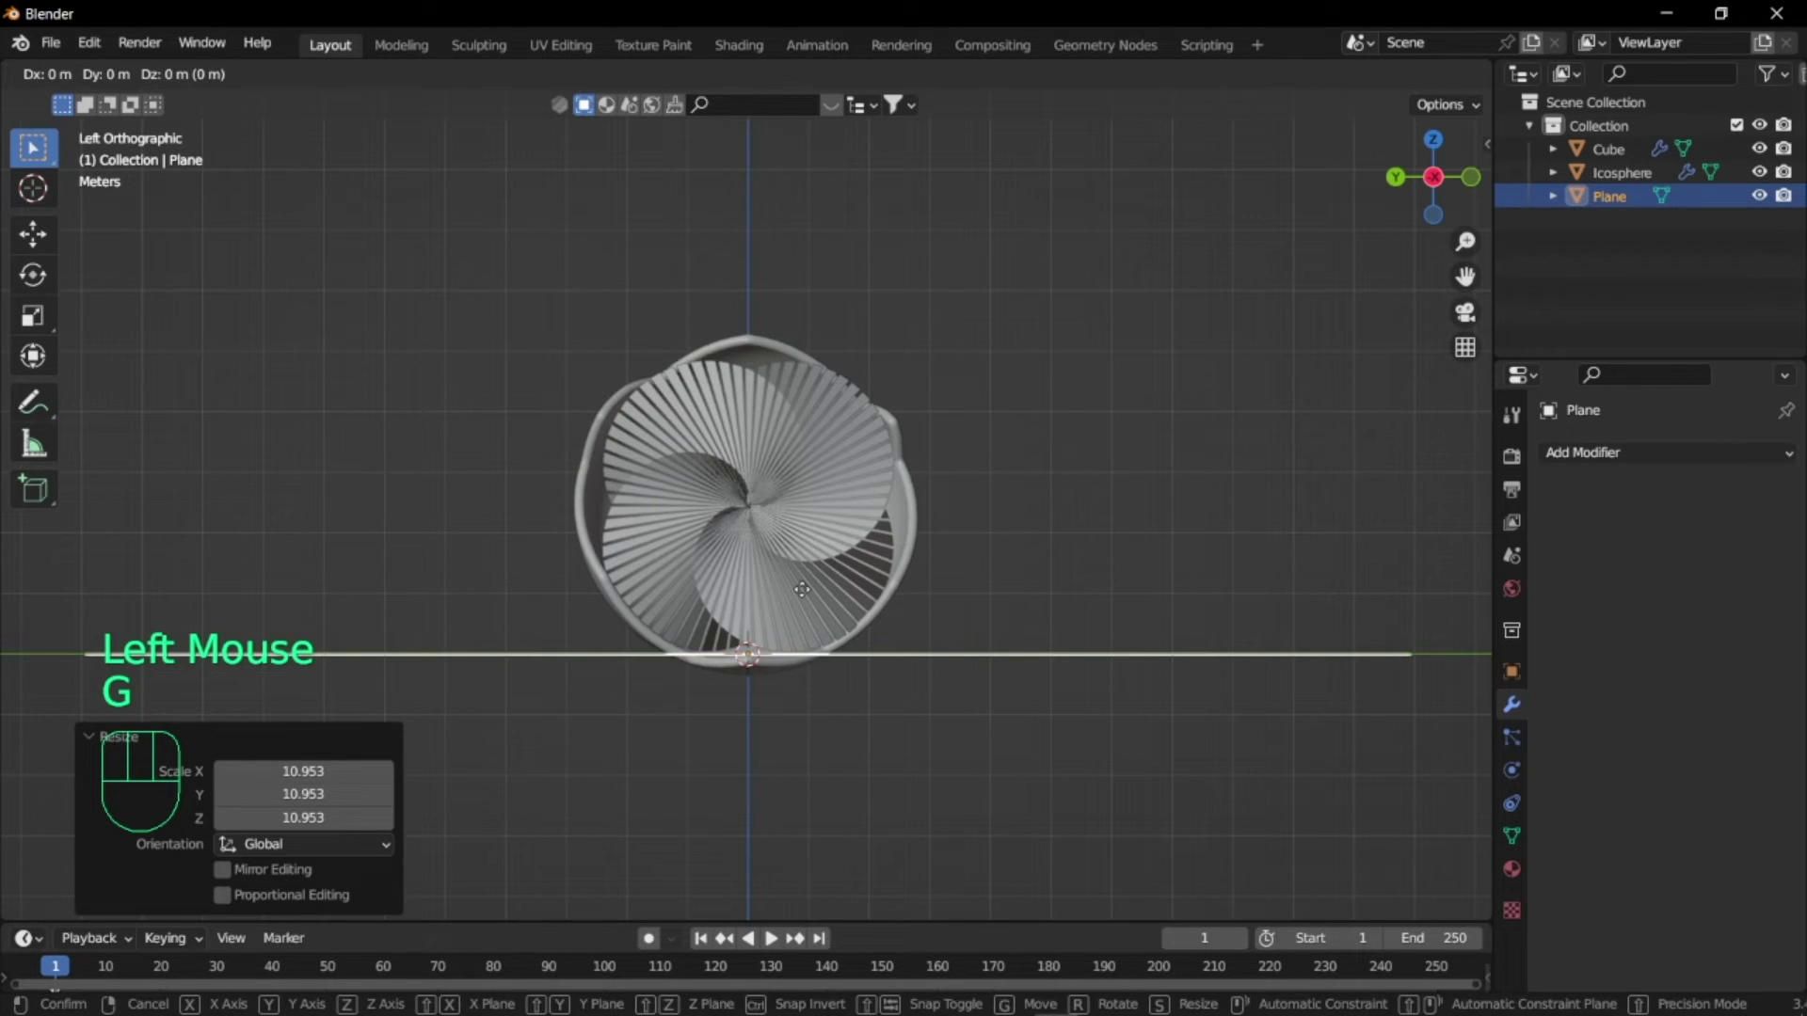
middle_click_drag(805, 598, 660, 423)
scroll(660, 423, "down", 3)
key("Tab")
left_click(660, 419)
- Extrude the plane's back edge 14.41 m upward into a backdrop wall
key("2")
left_click(660, 429)
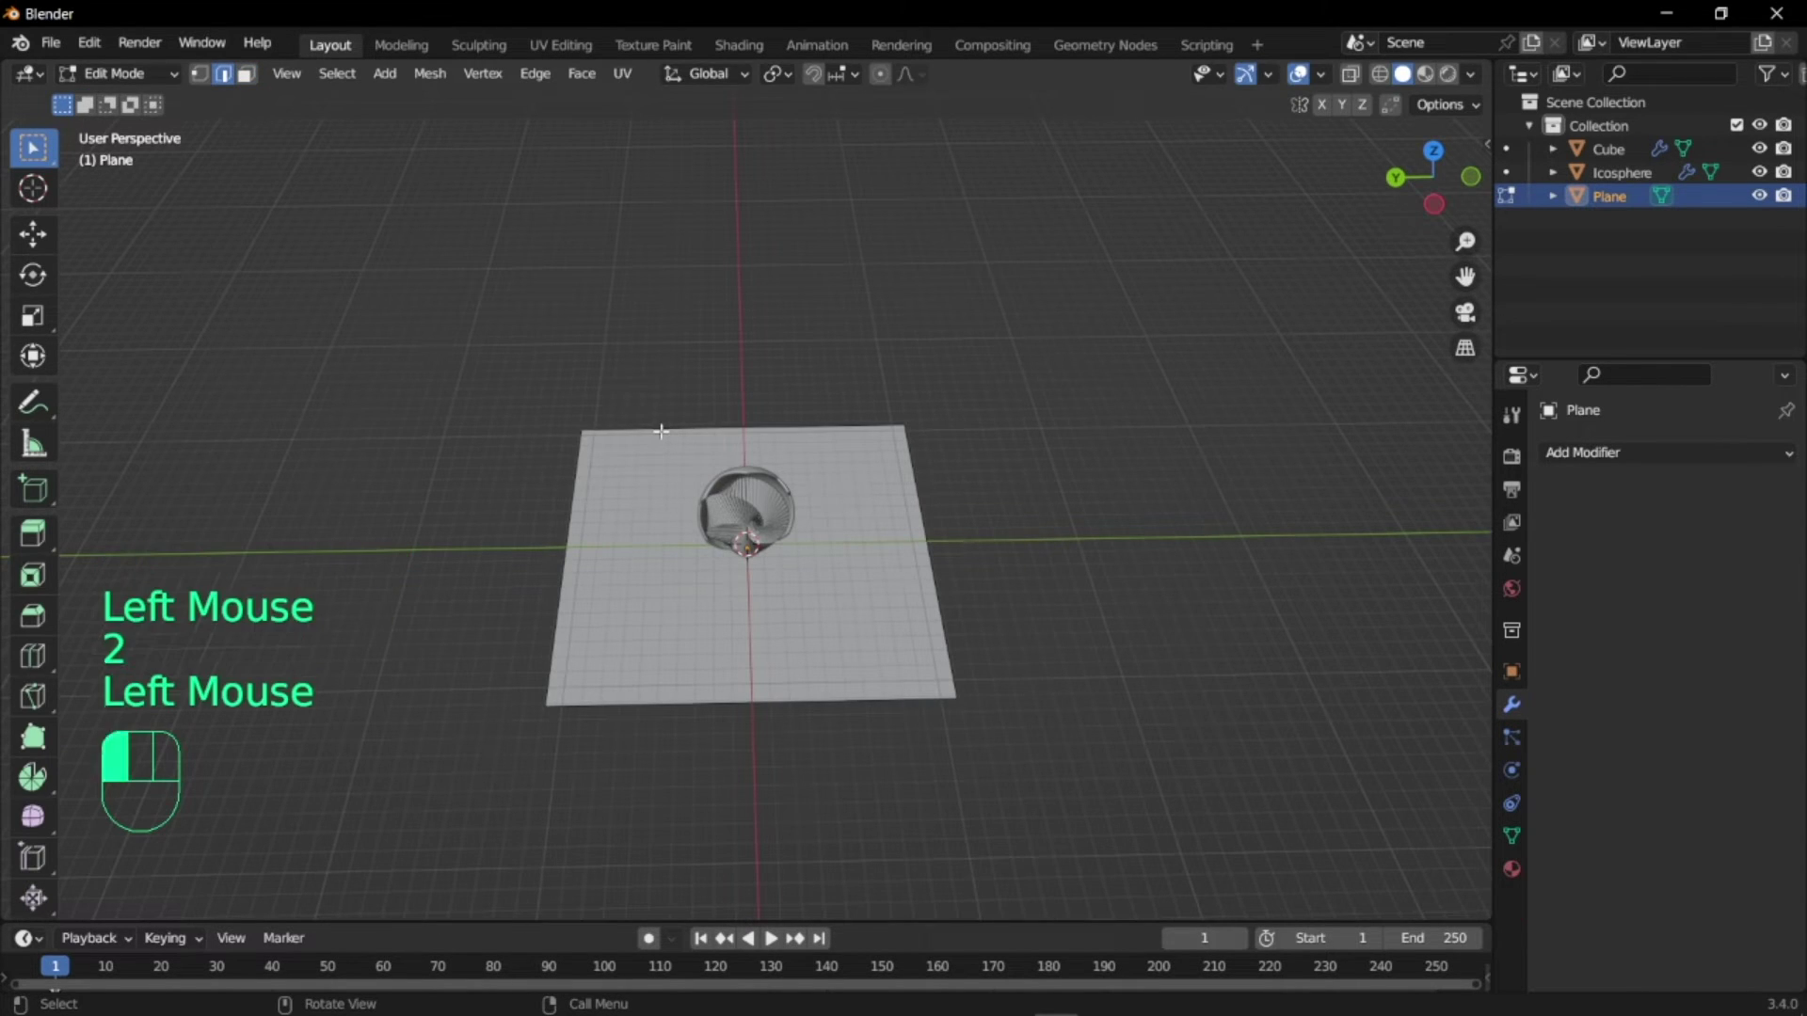
key("e")
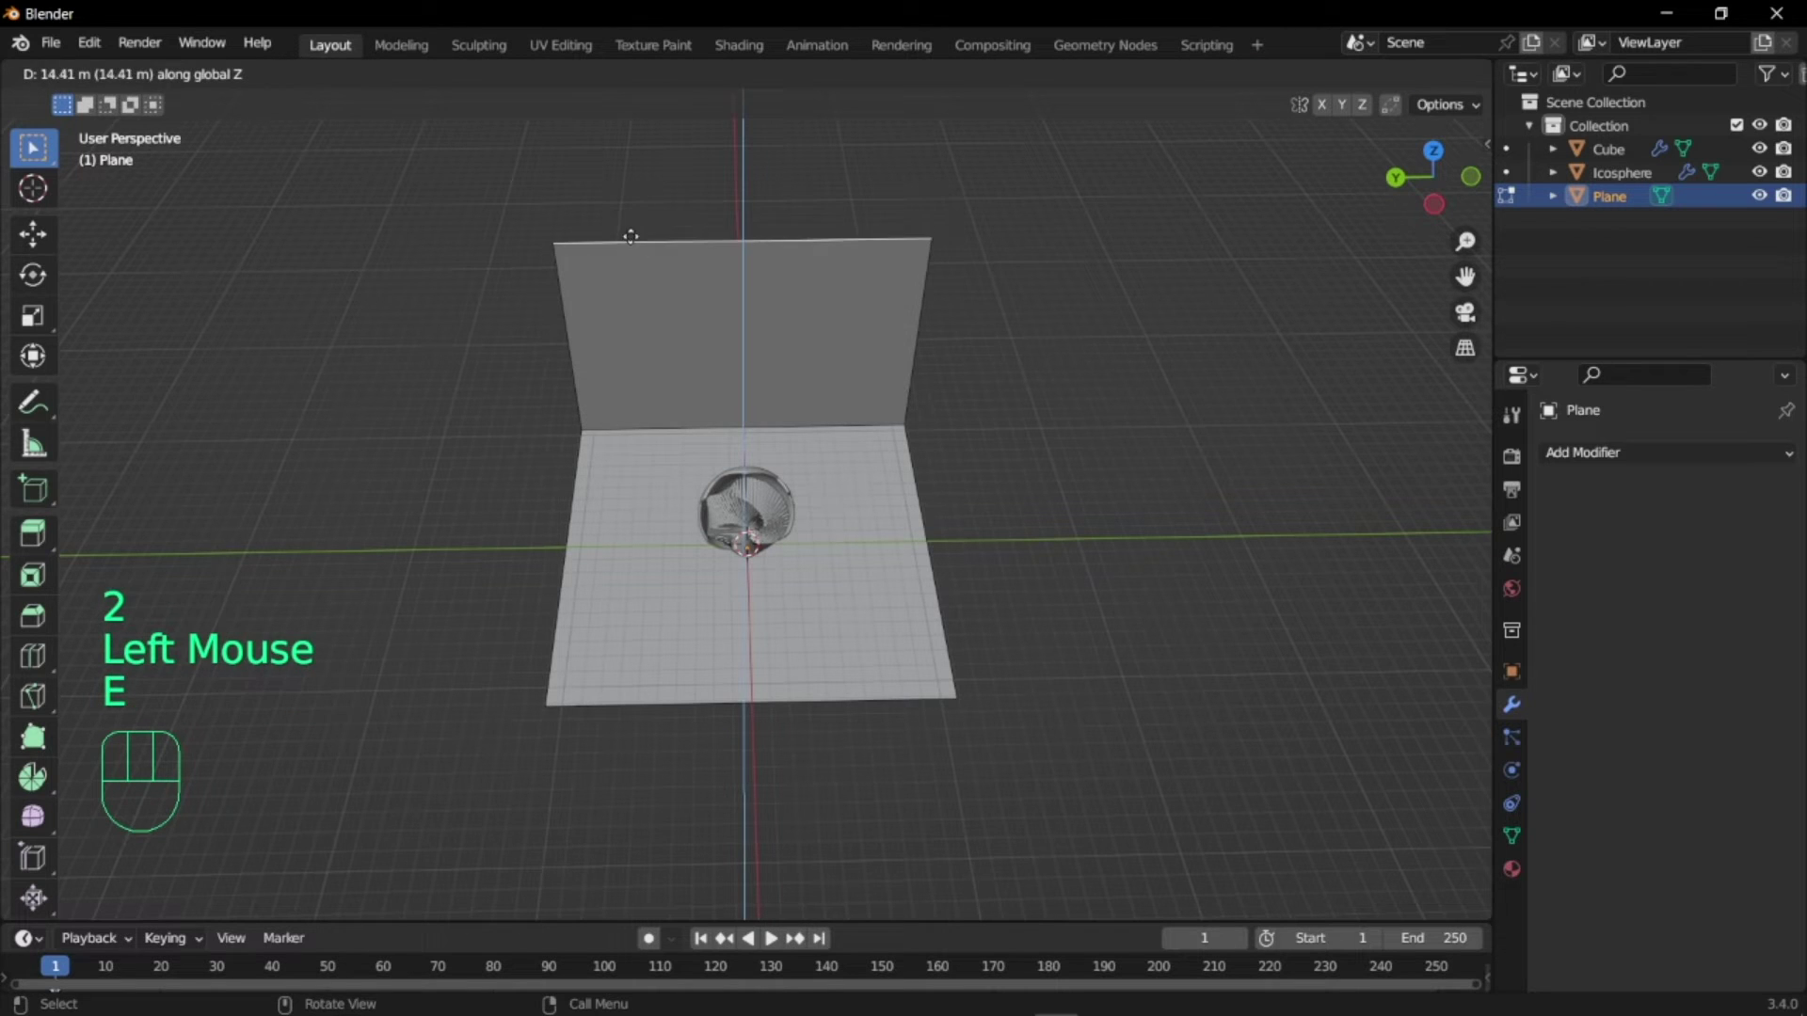
left_click(664, 235)
middle_click_drag(664, 235, 760, 324)
key("Tab")
scroll(934, 494, "up", 2)
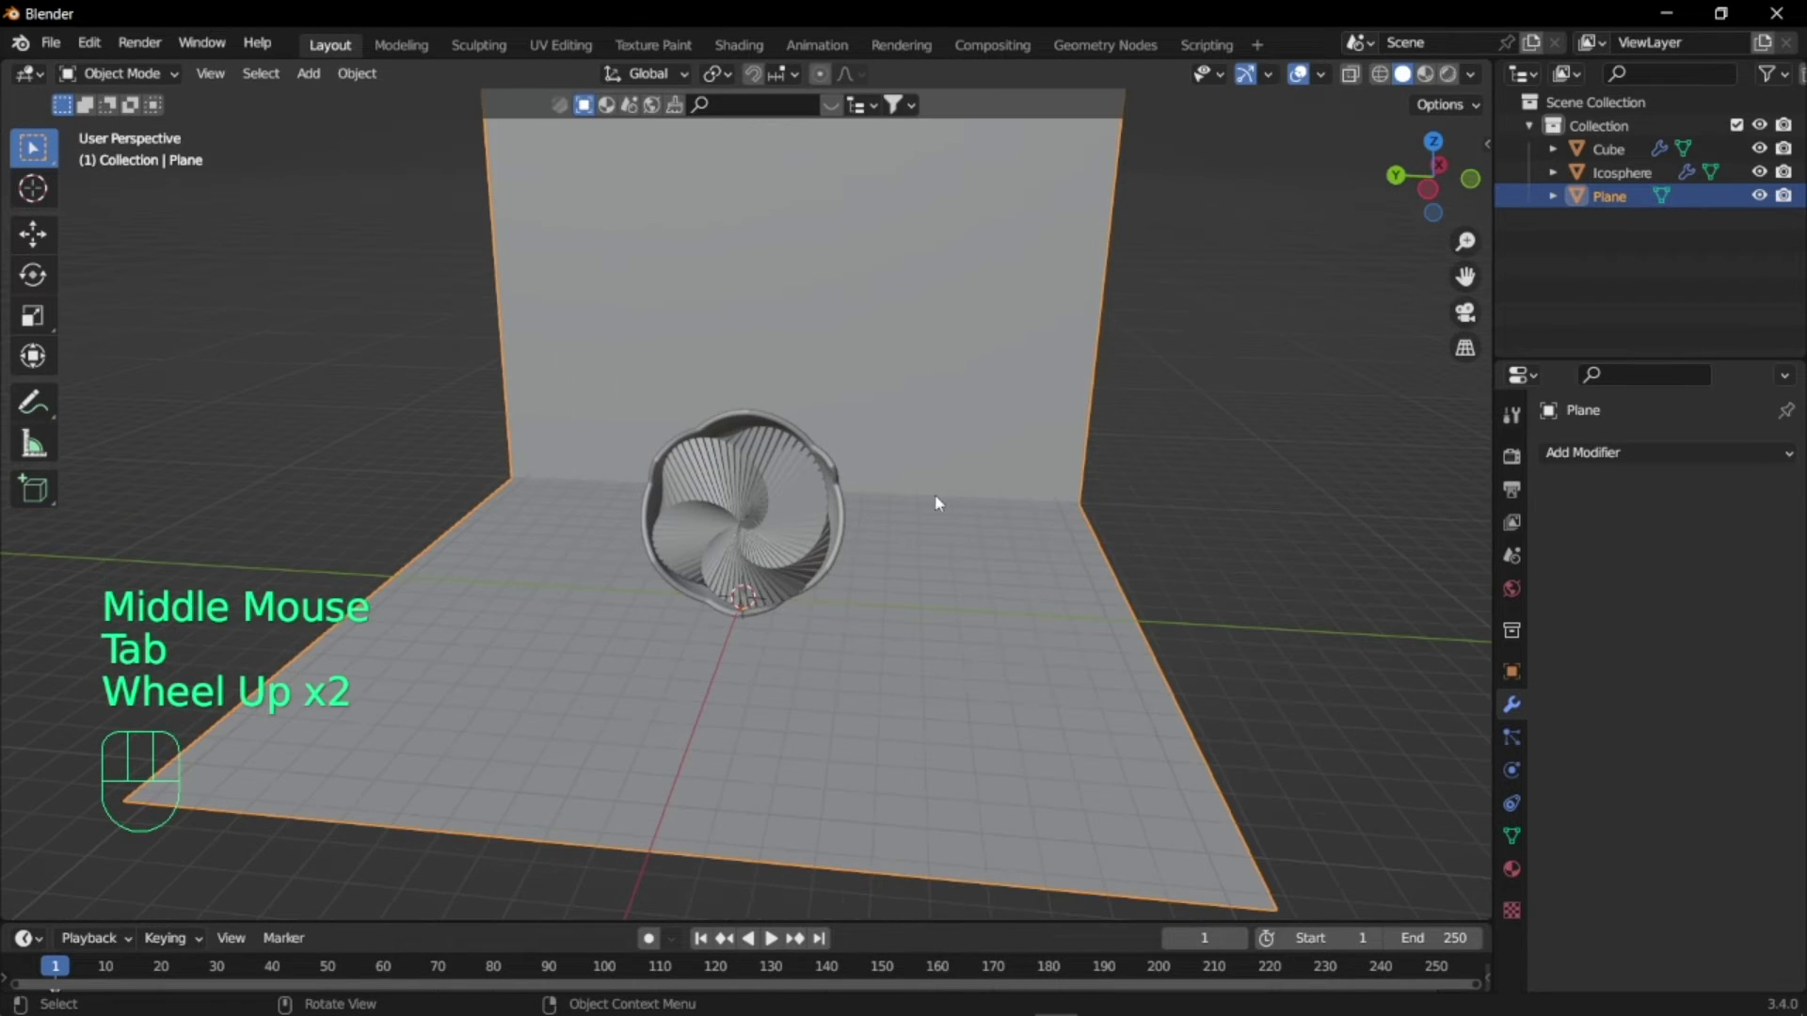
middle_click_drag(943, 531, 958, 495)
scroll(960, 501, "up", 1)
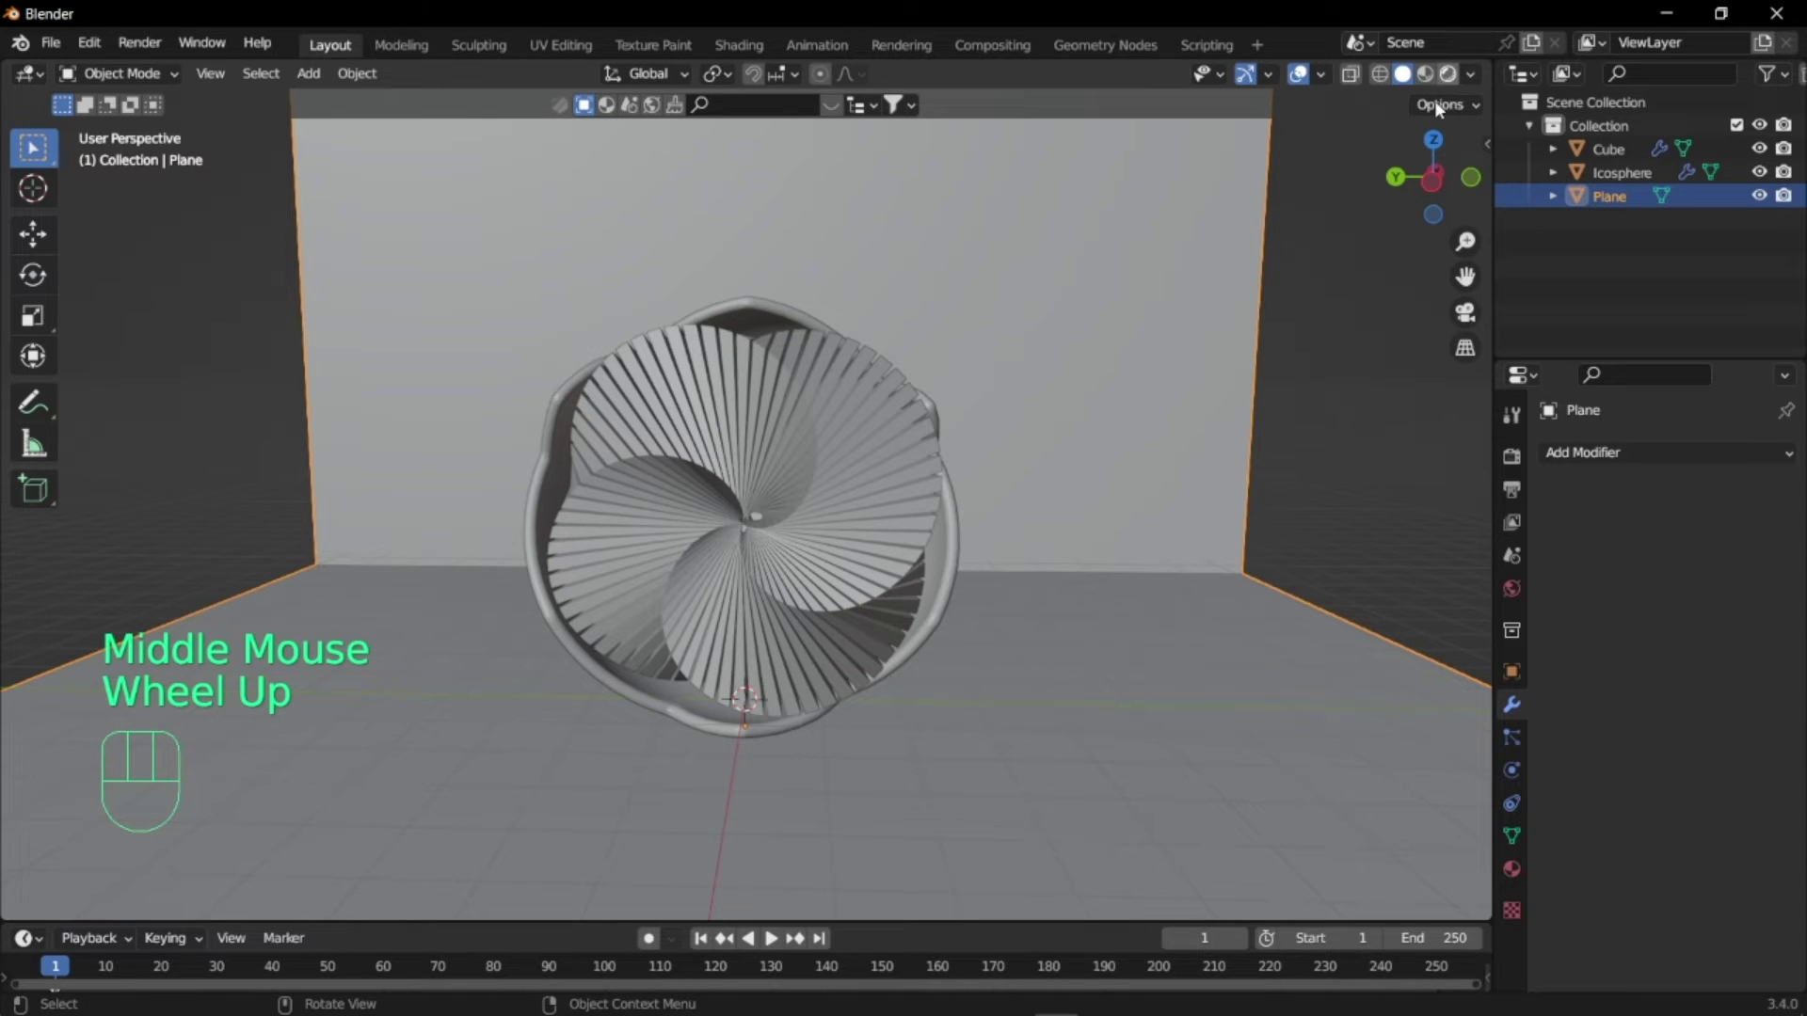
- Preview in Rendered shading using Cycles on GPU Compute with 20 viewport samples
left_click(1448, 73)
left_click(1512, 456)
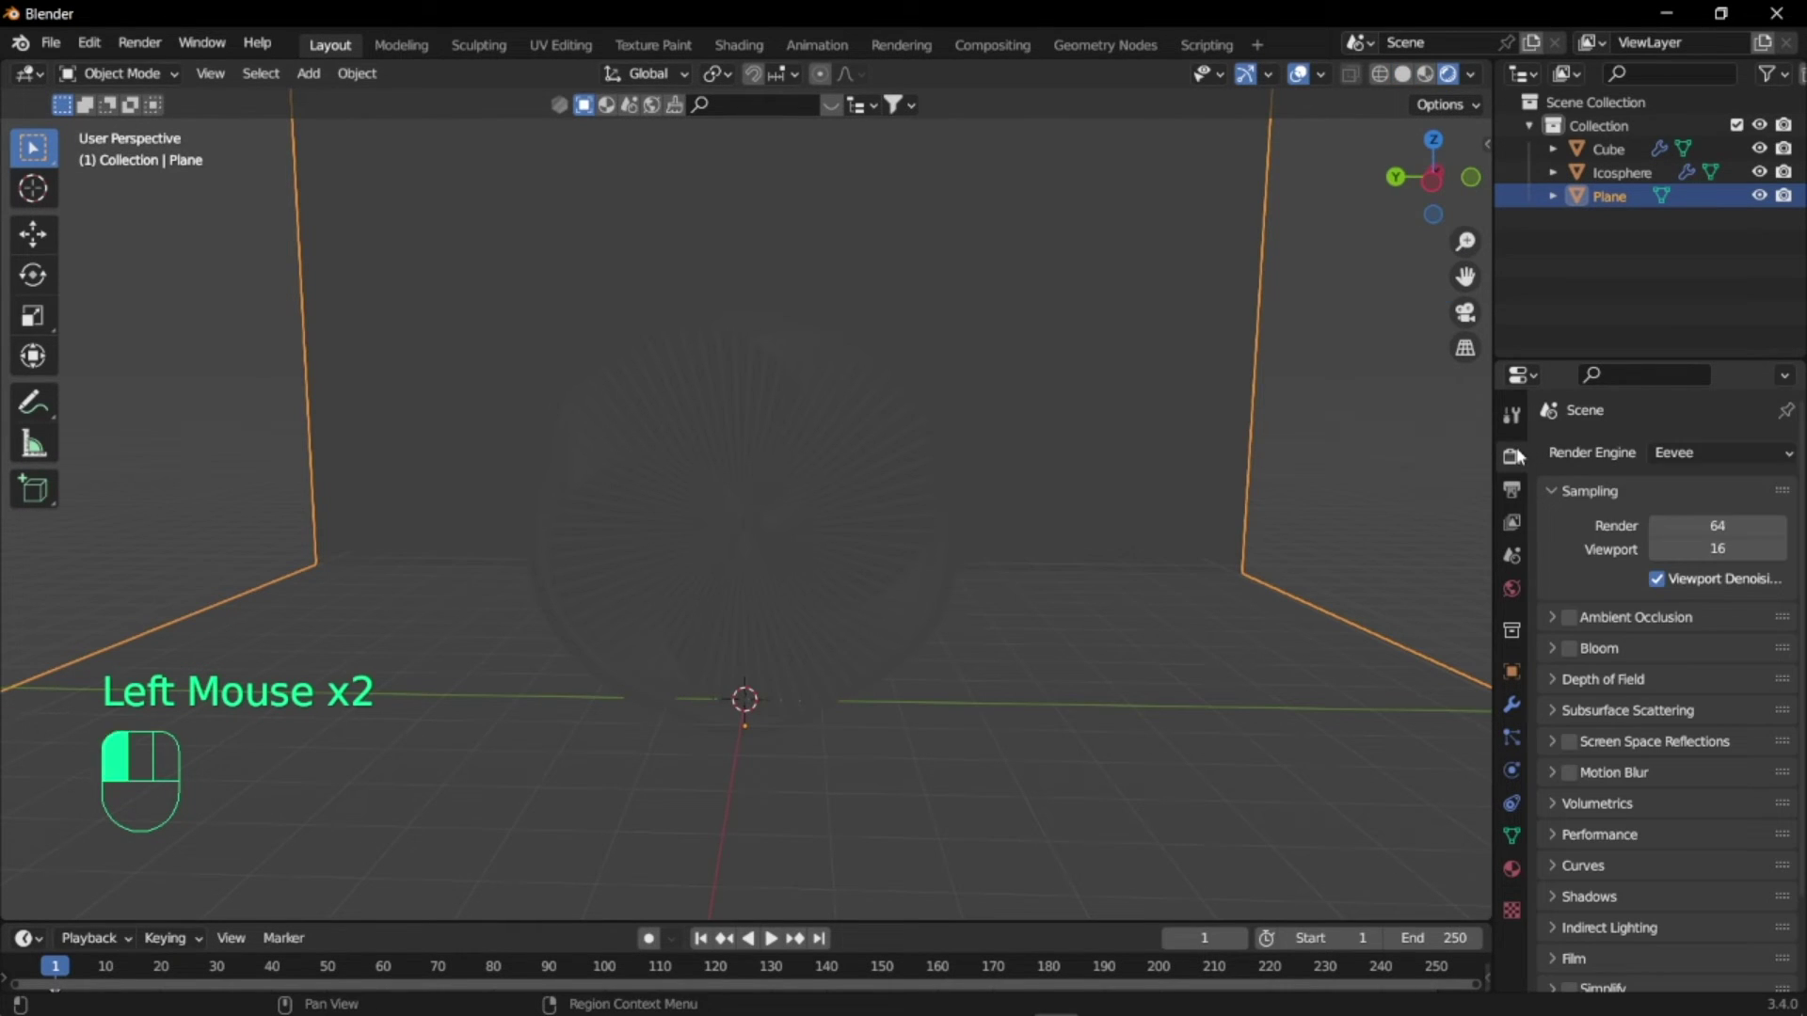
left_click(1677, 453)
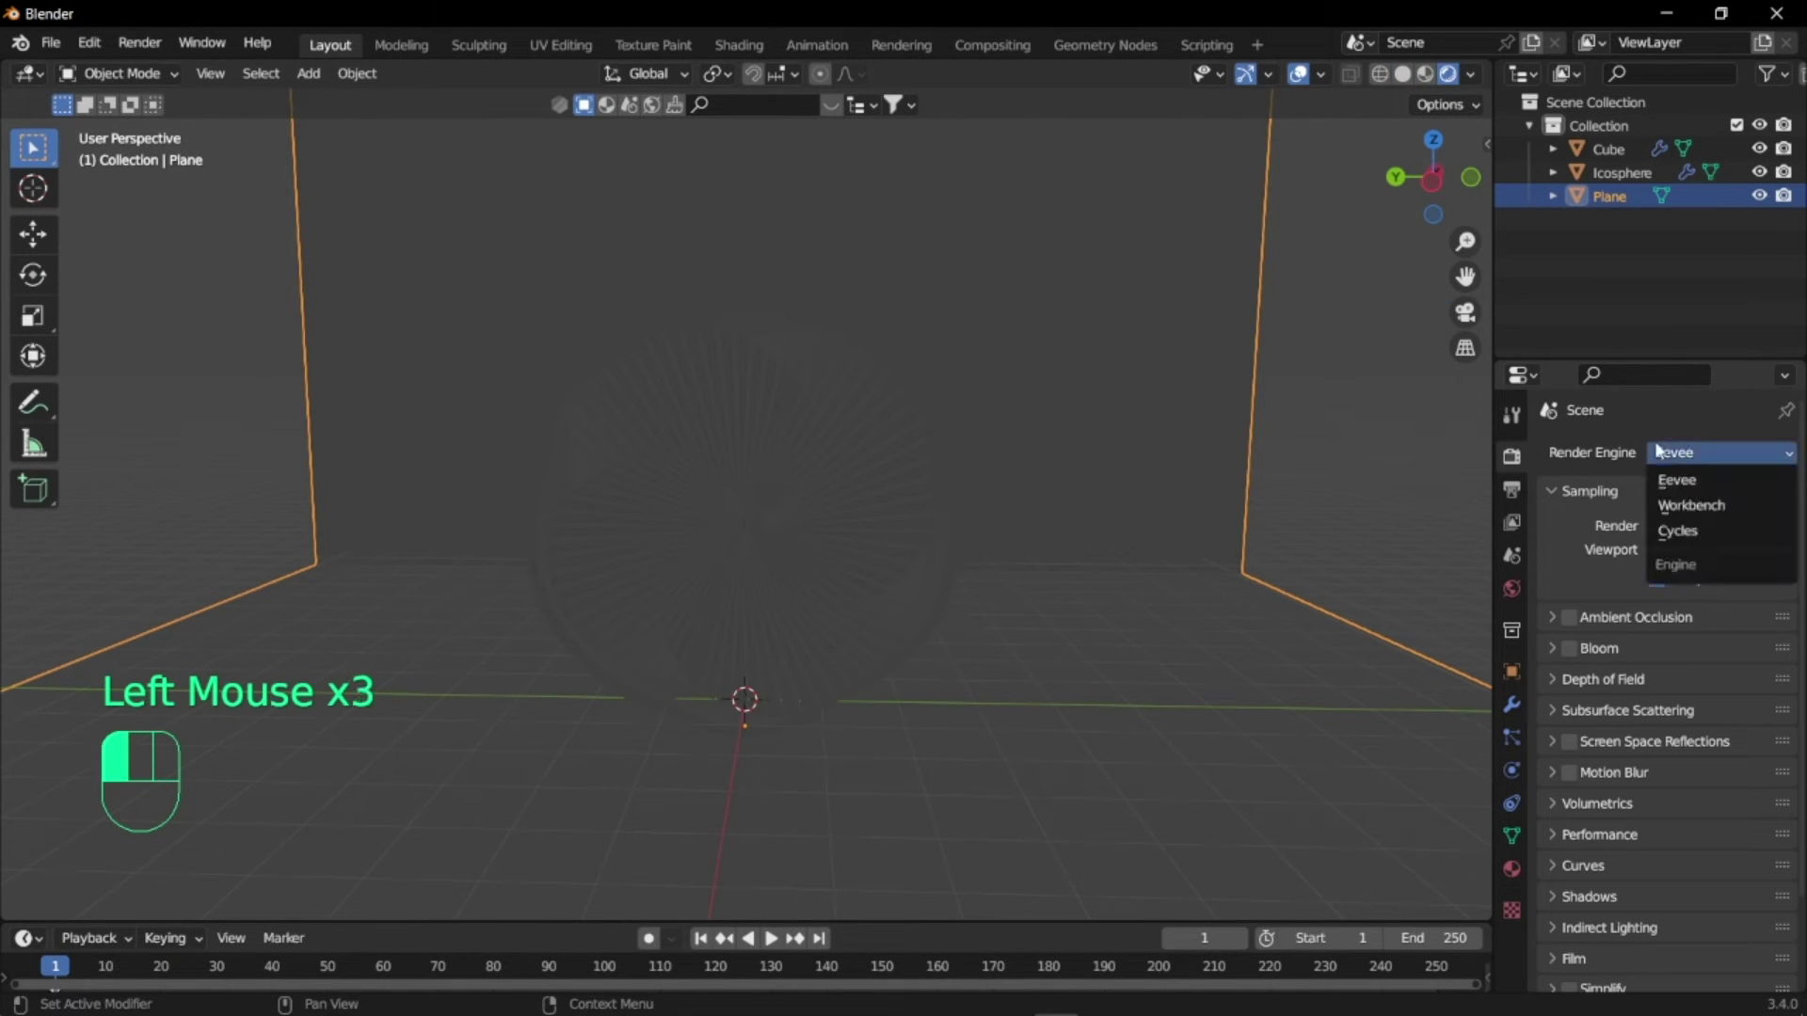
left_click(1681, 529)
left_click(1694, 511)
left_click(1689, 564)
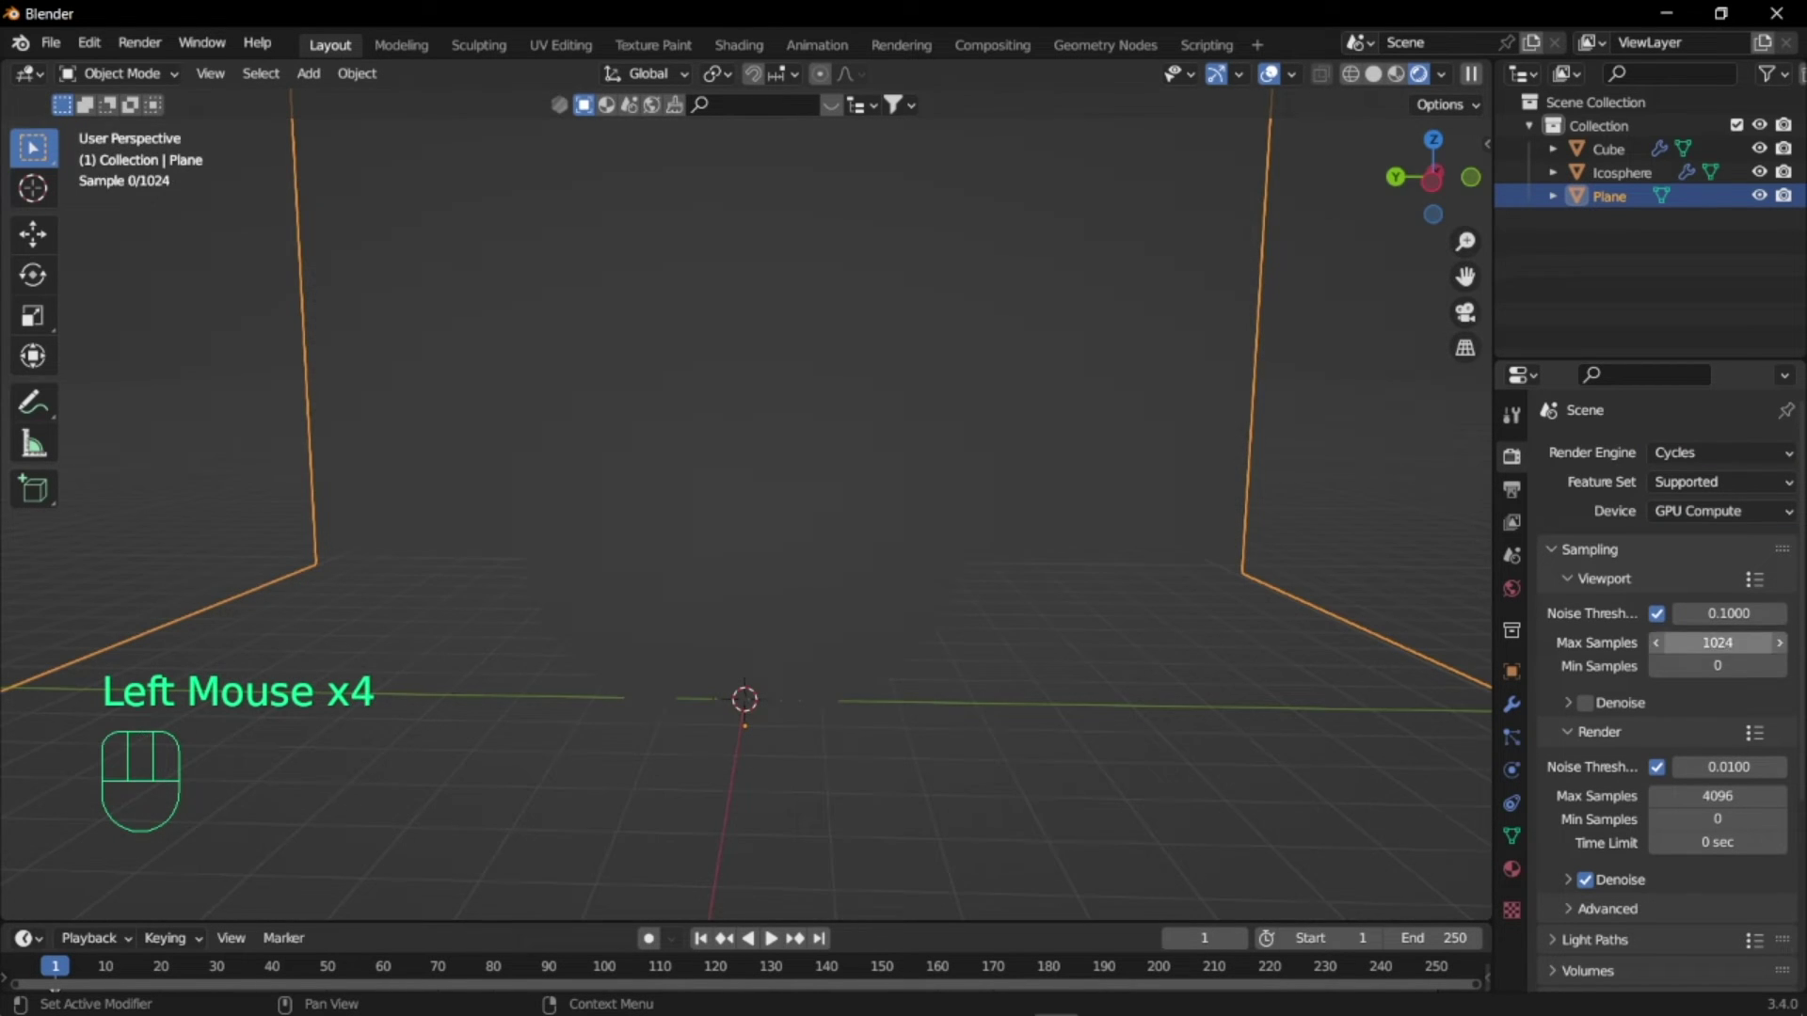
left_click(1717, 643)
type("20")
key("Return")
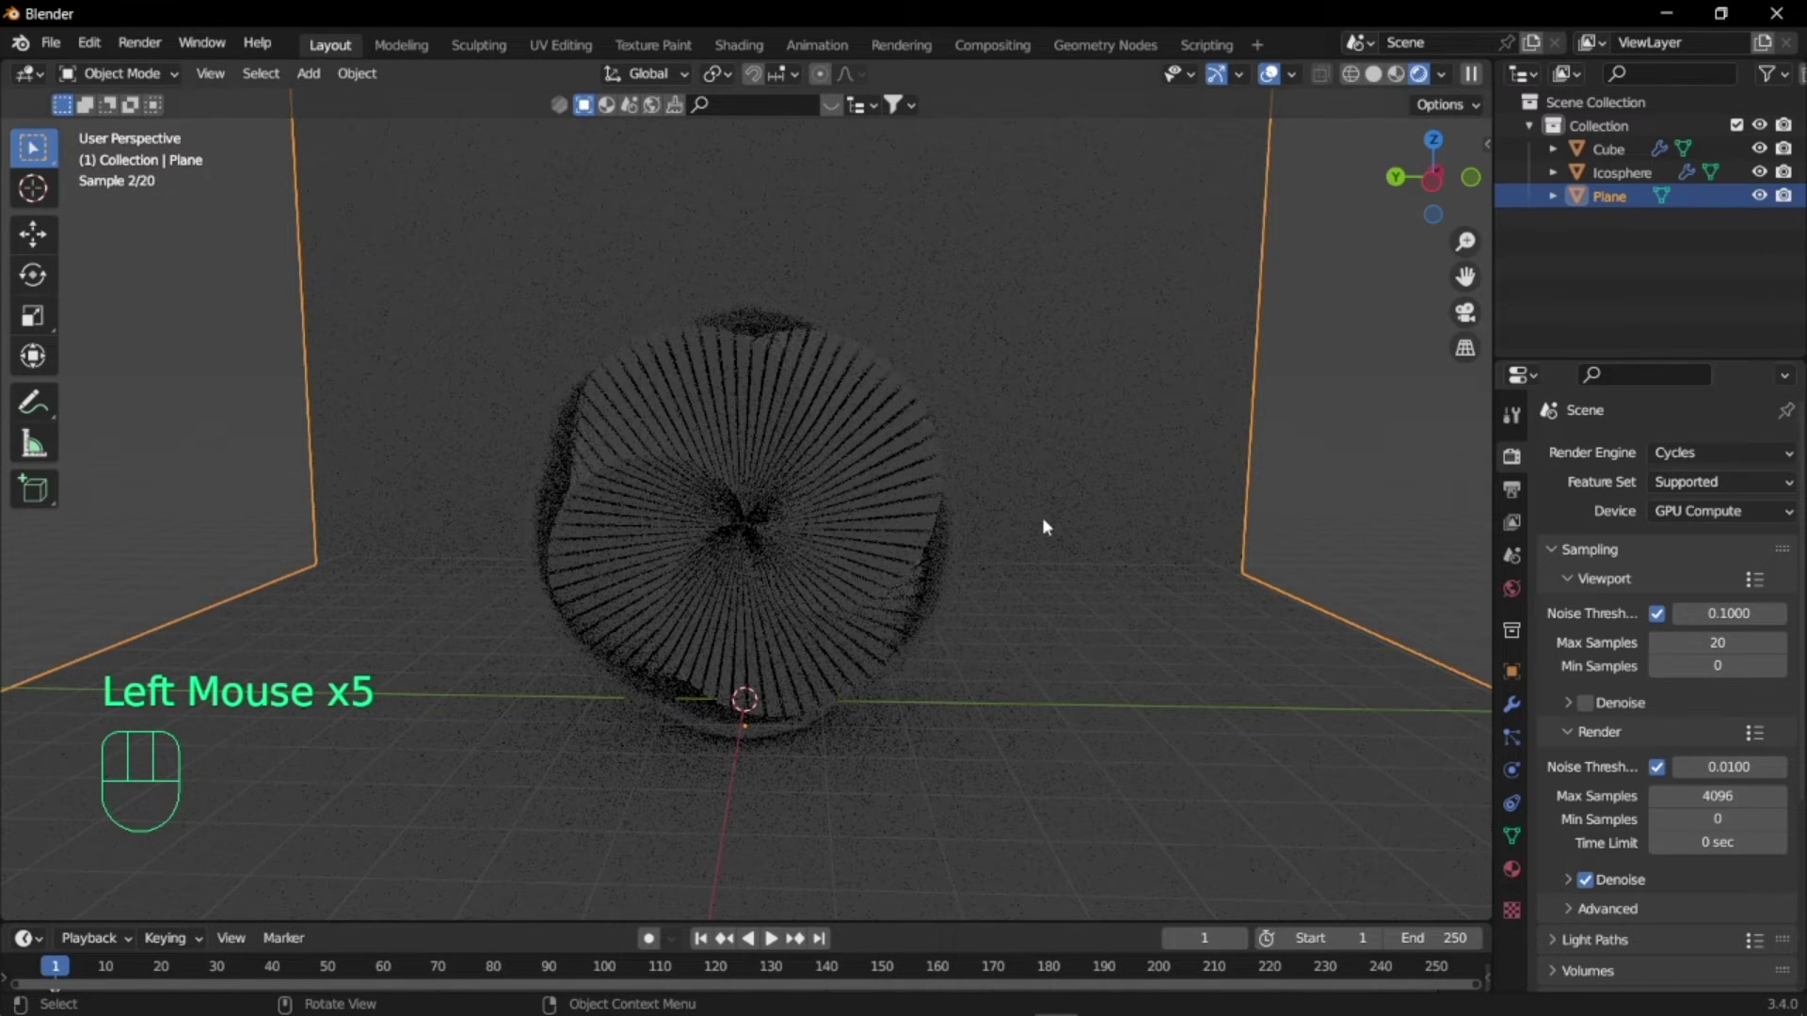
key("shift+a")
- Add a second plane, raise it to 1.091 m and stretch it 7.721 along Y
mouse_move(1077, 524)
left_click(1133, 520)
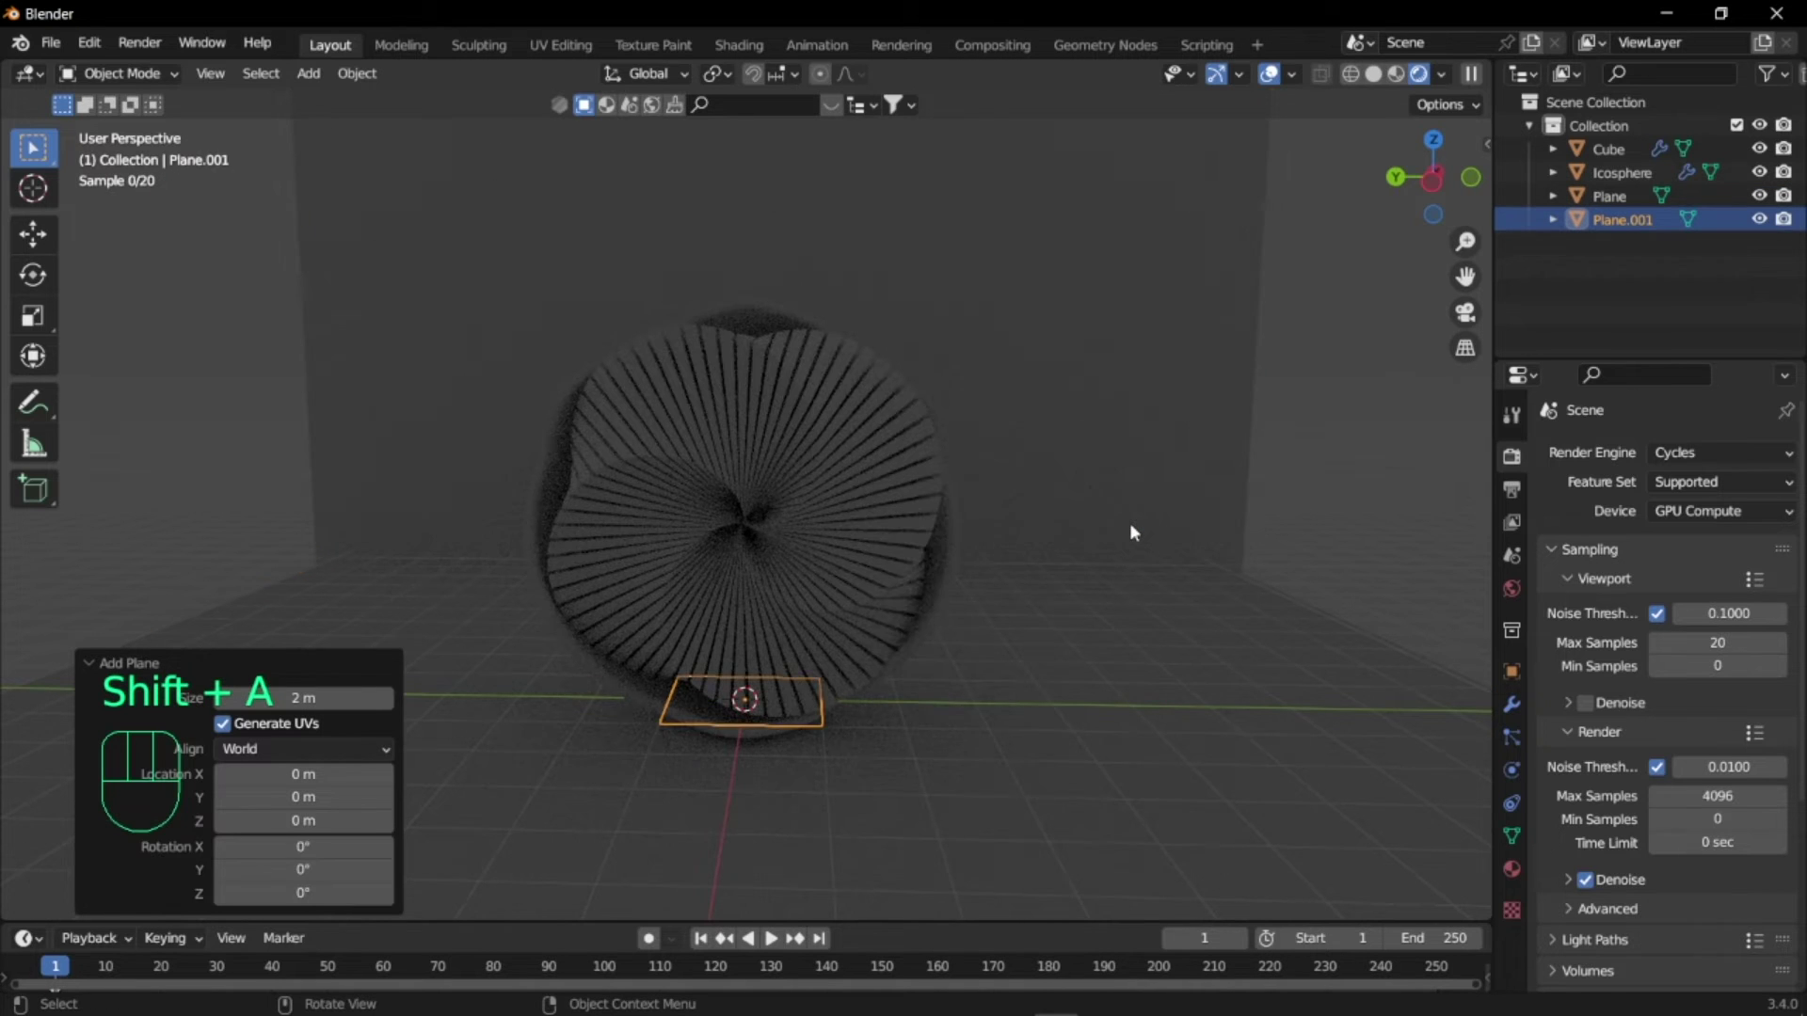
key("g")
key("z")
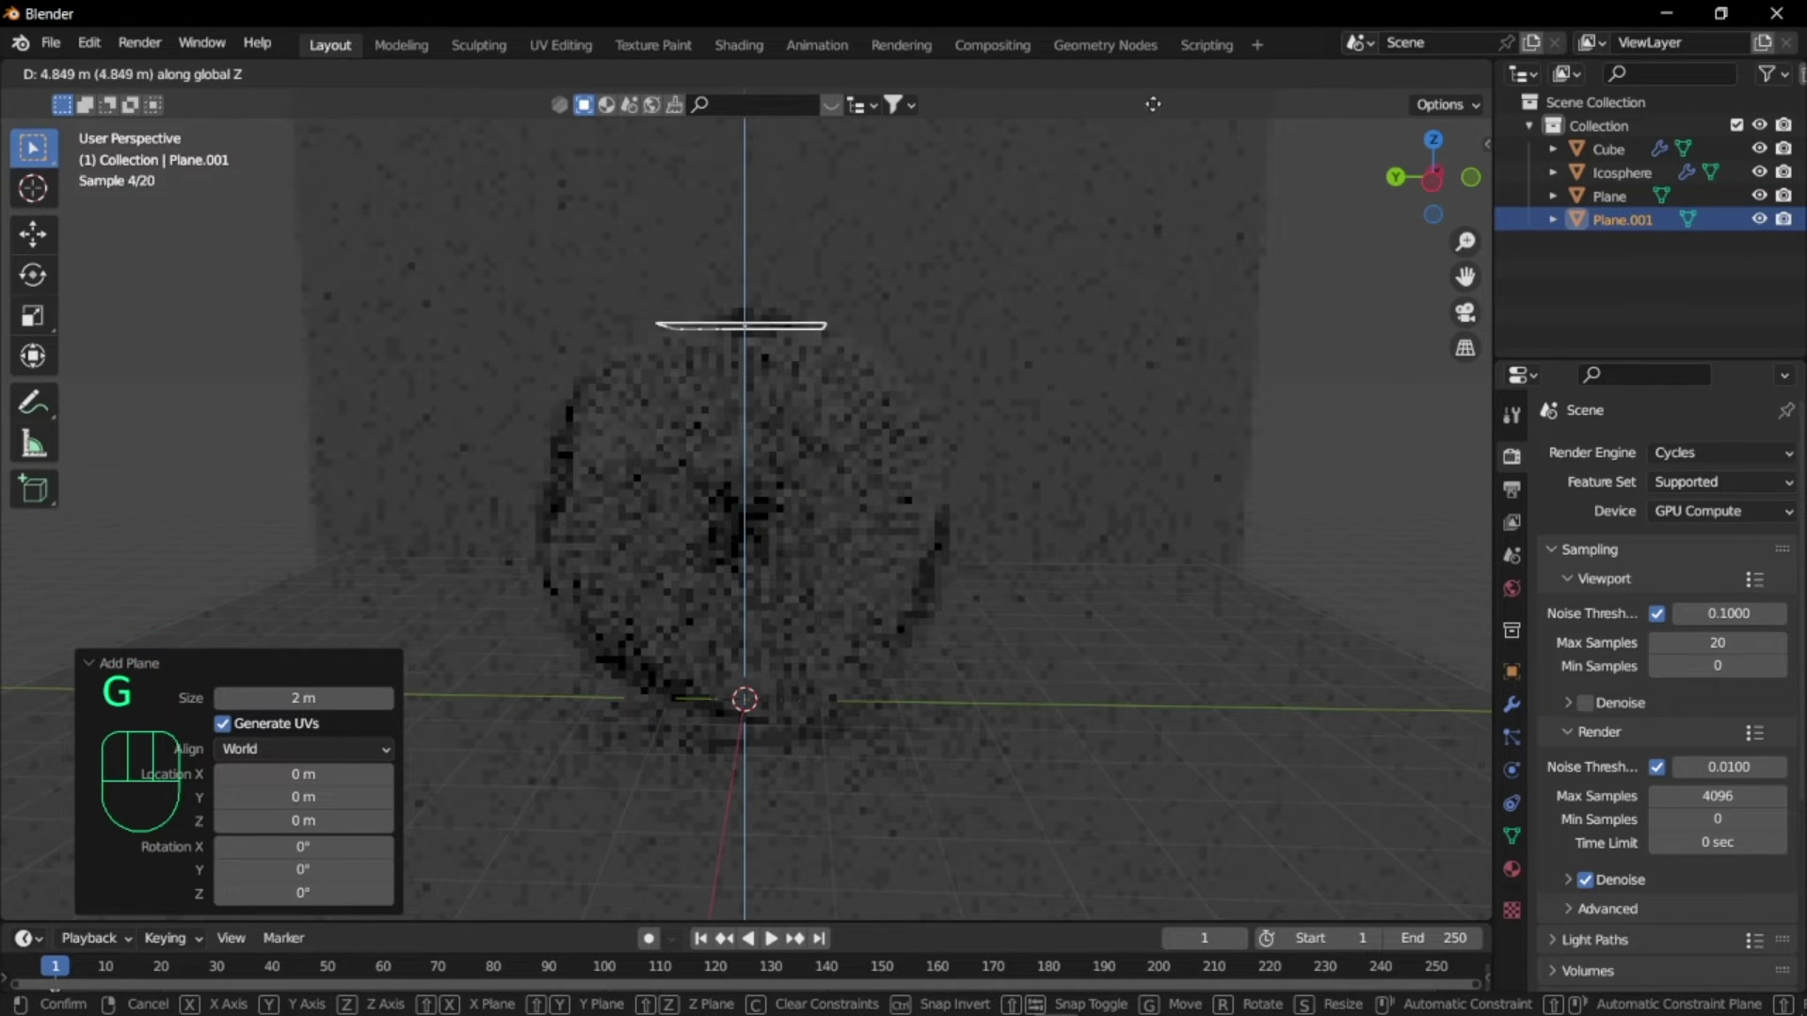
left_click(1105, 715)
scroll(1002, 553, "down", 3)
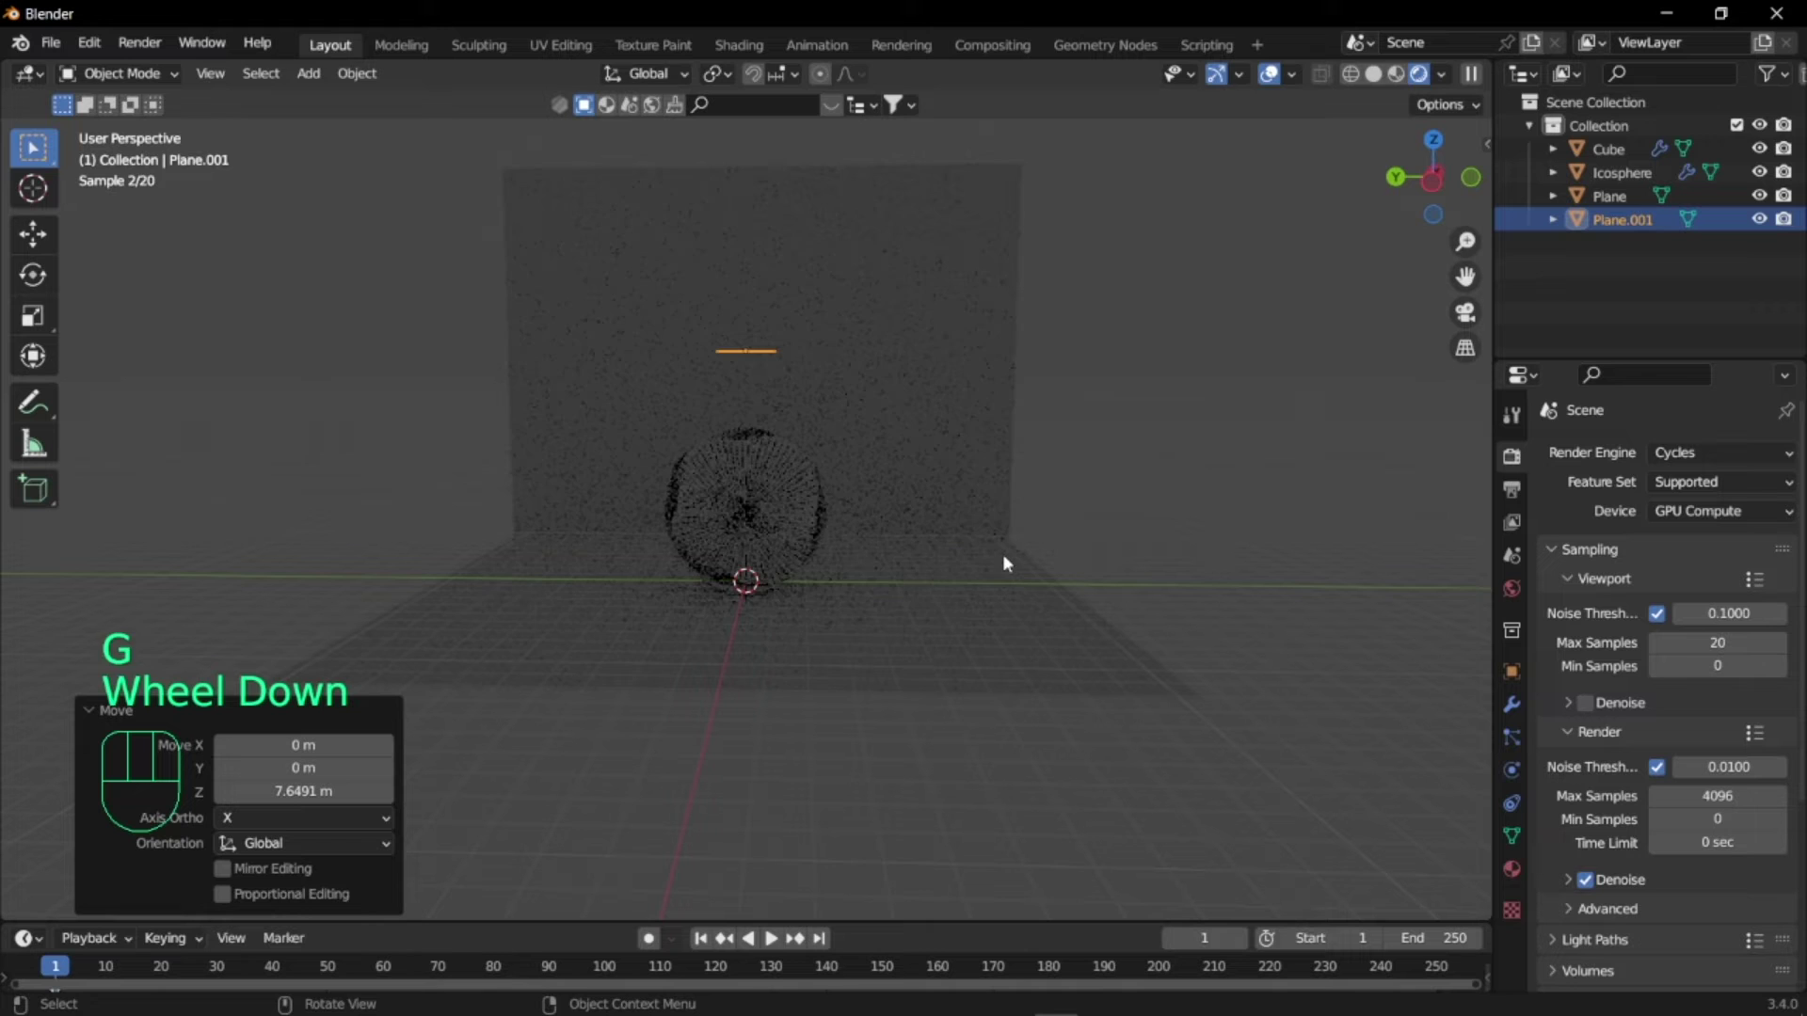
key("g")
left_click(999, 520)
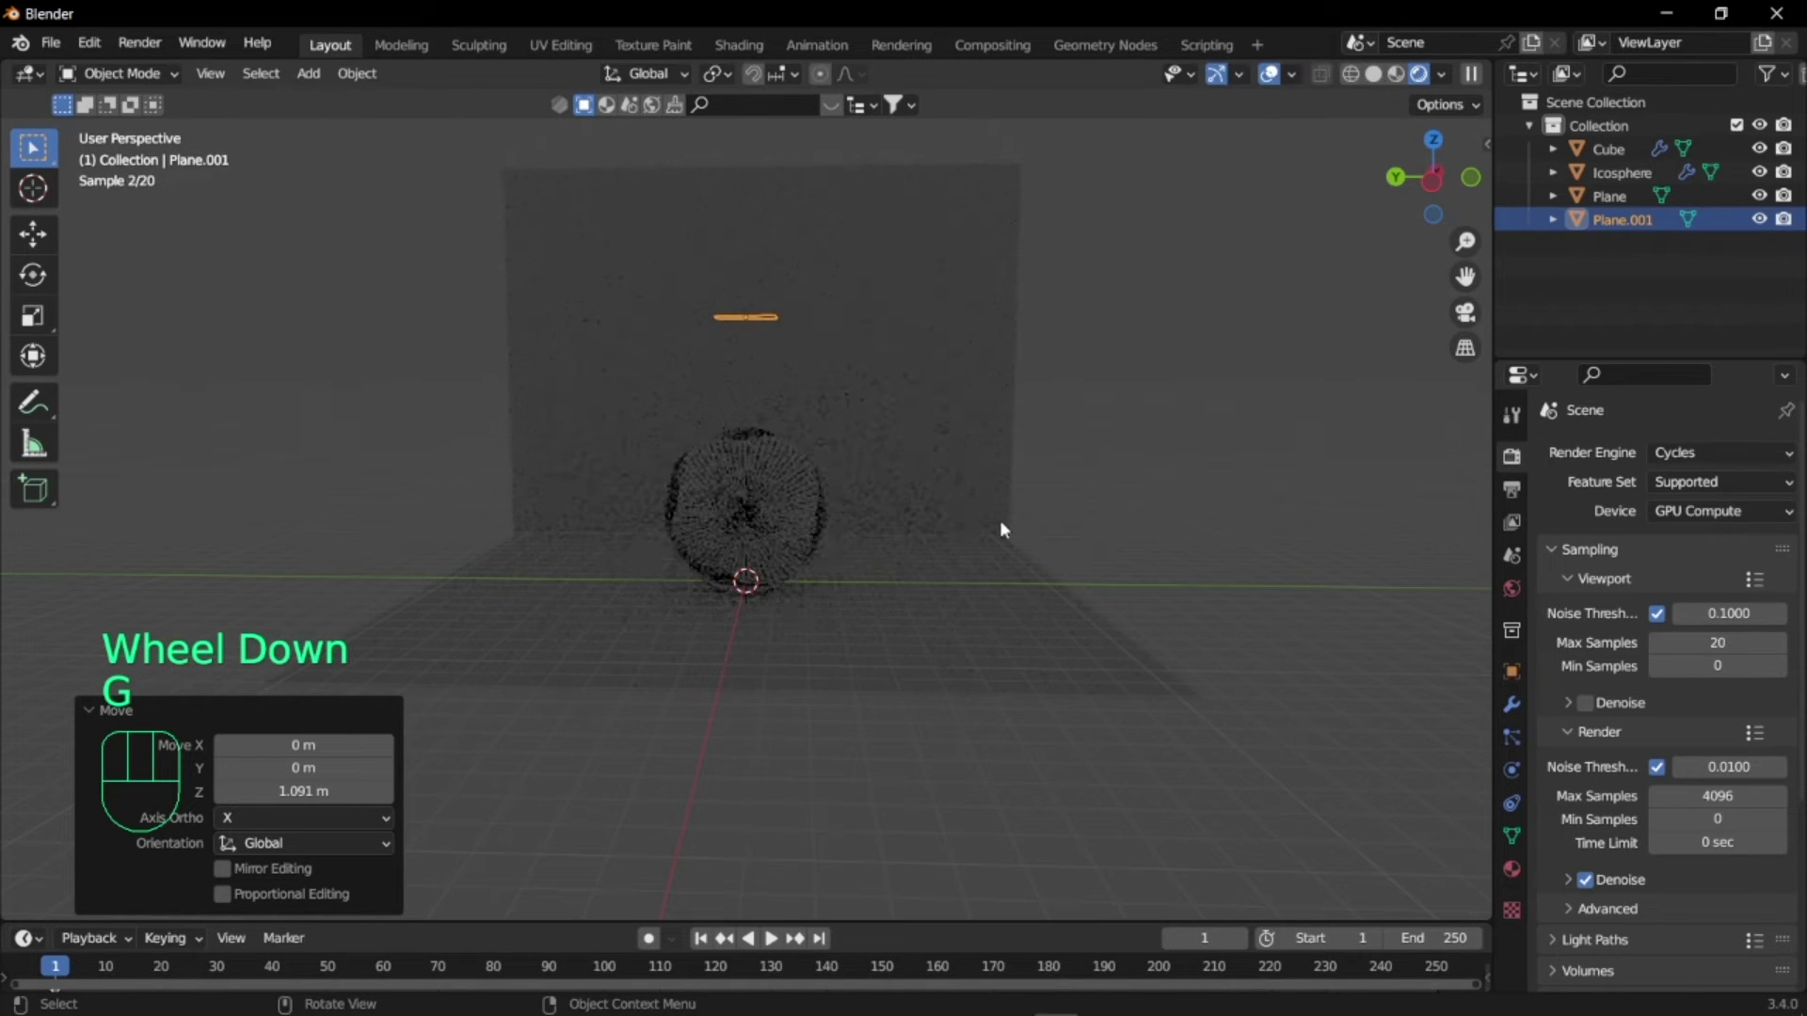
key("s")
key("x")
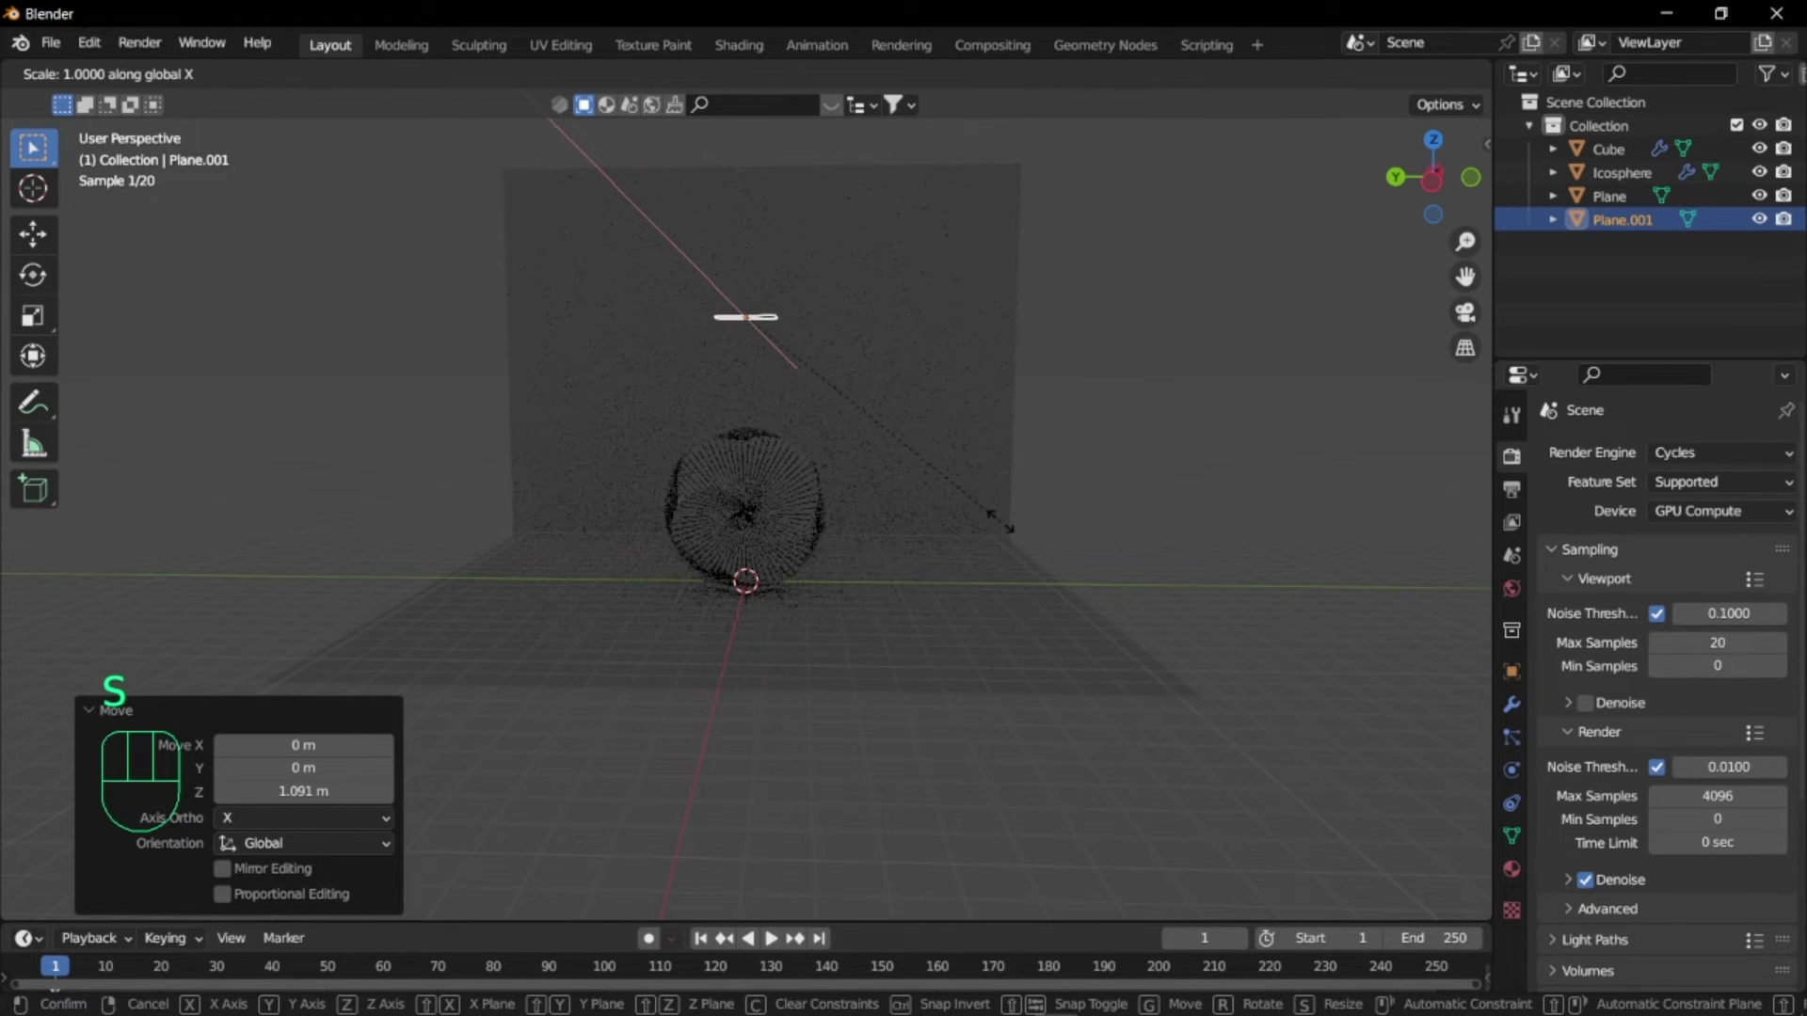
key("y")
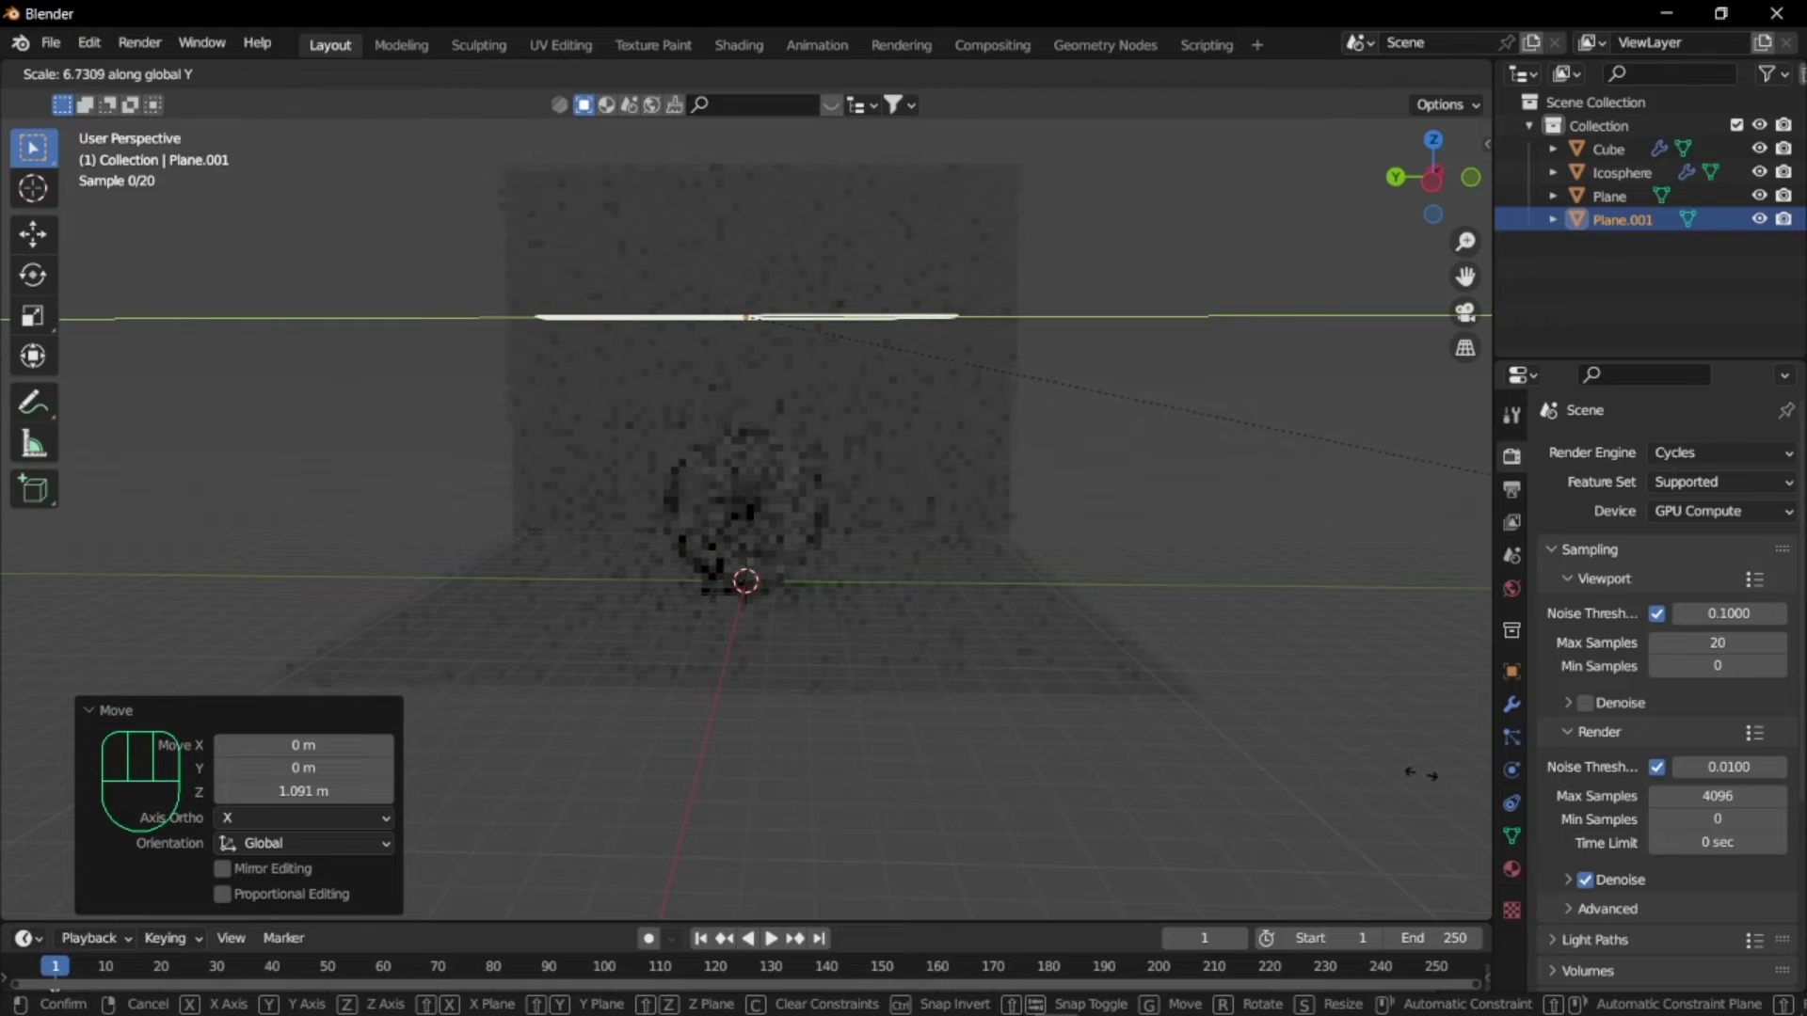
key("Return")
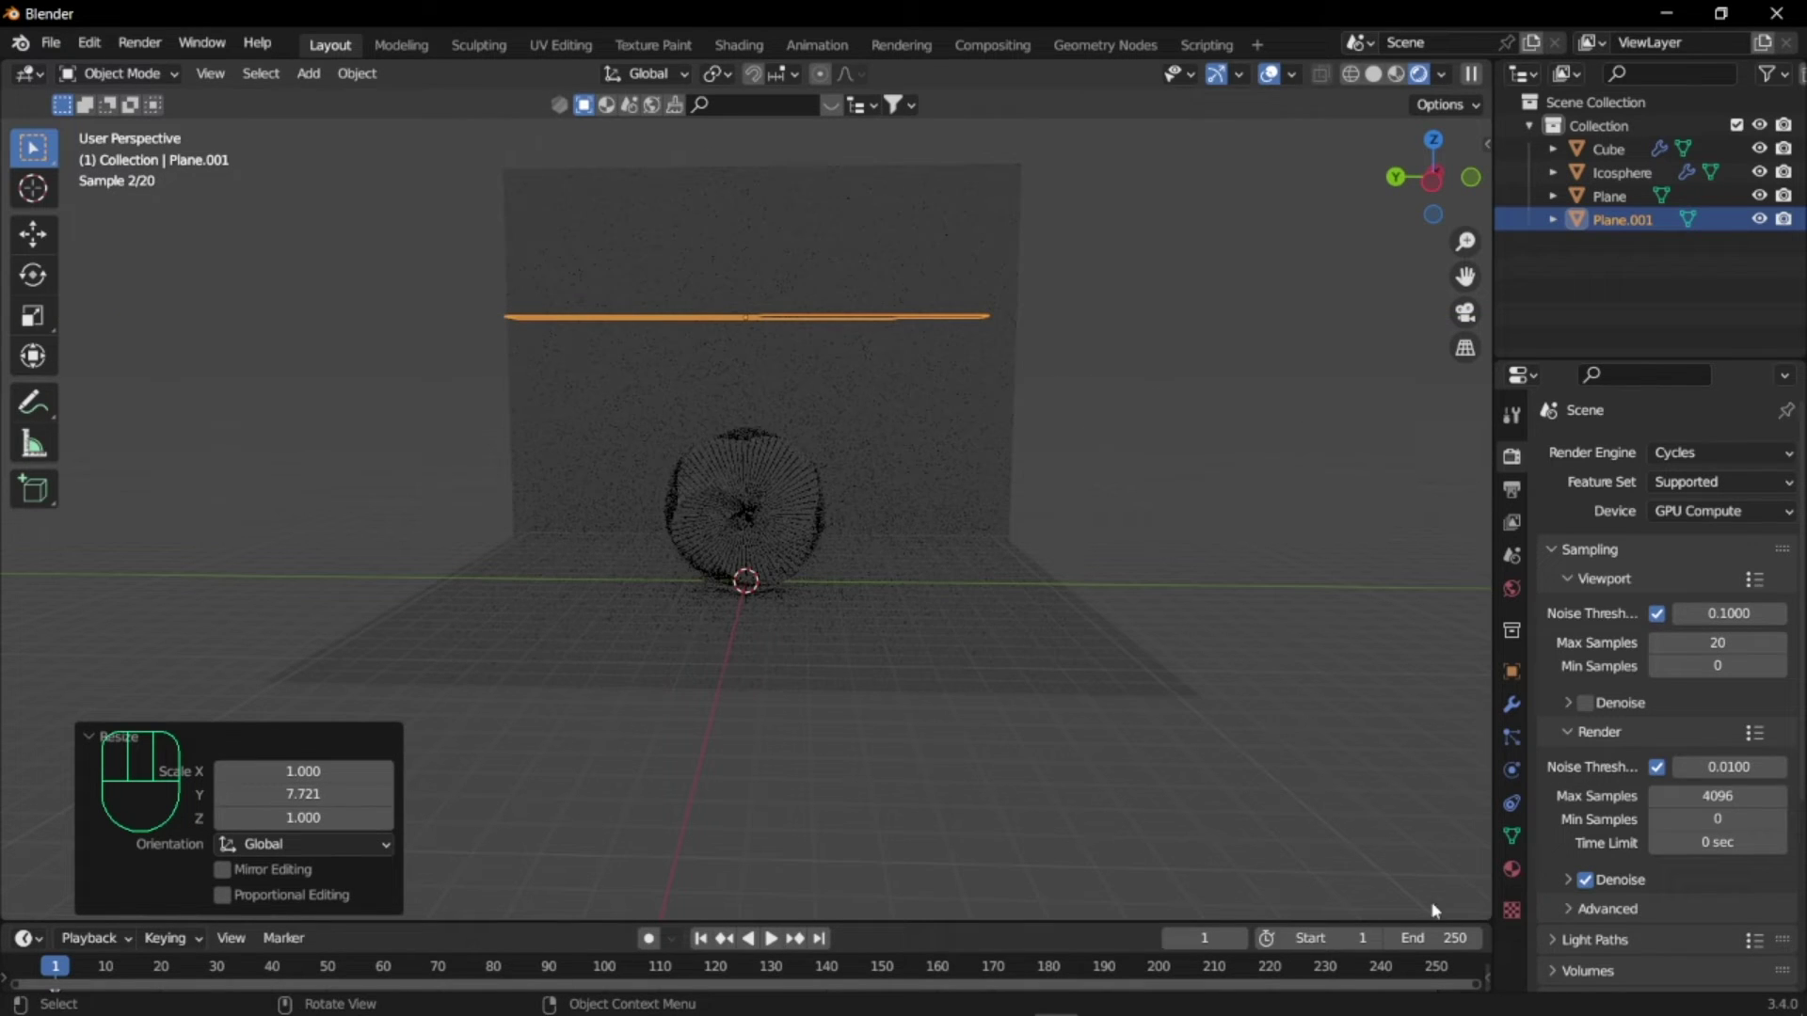
- Give the plane a new Emission material with strength 5
left_click(1512, 869)
left_click(1661, 555)
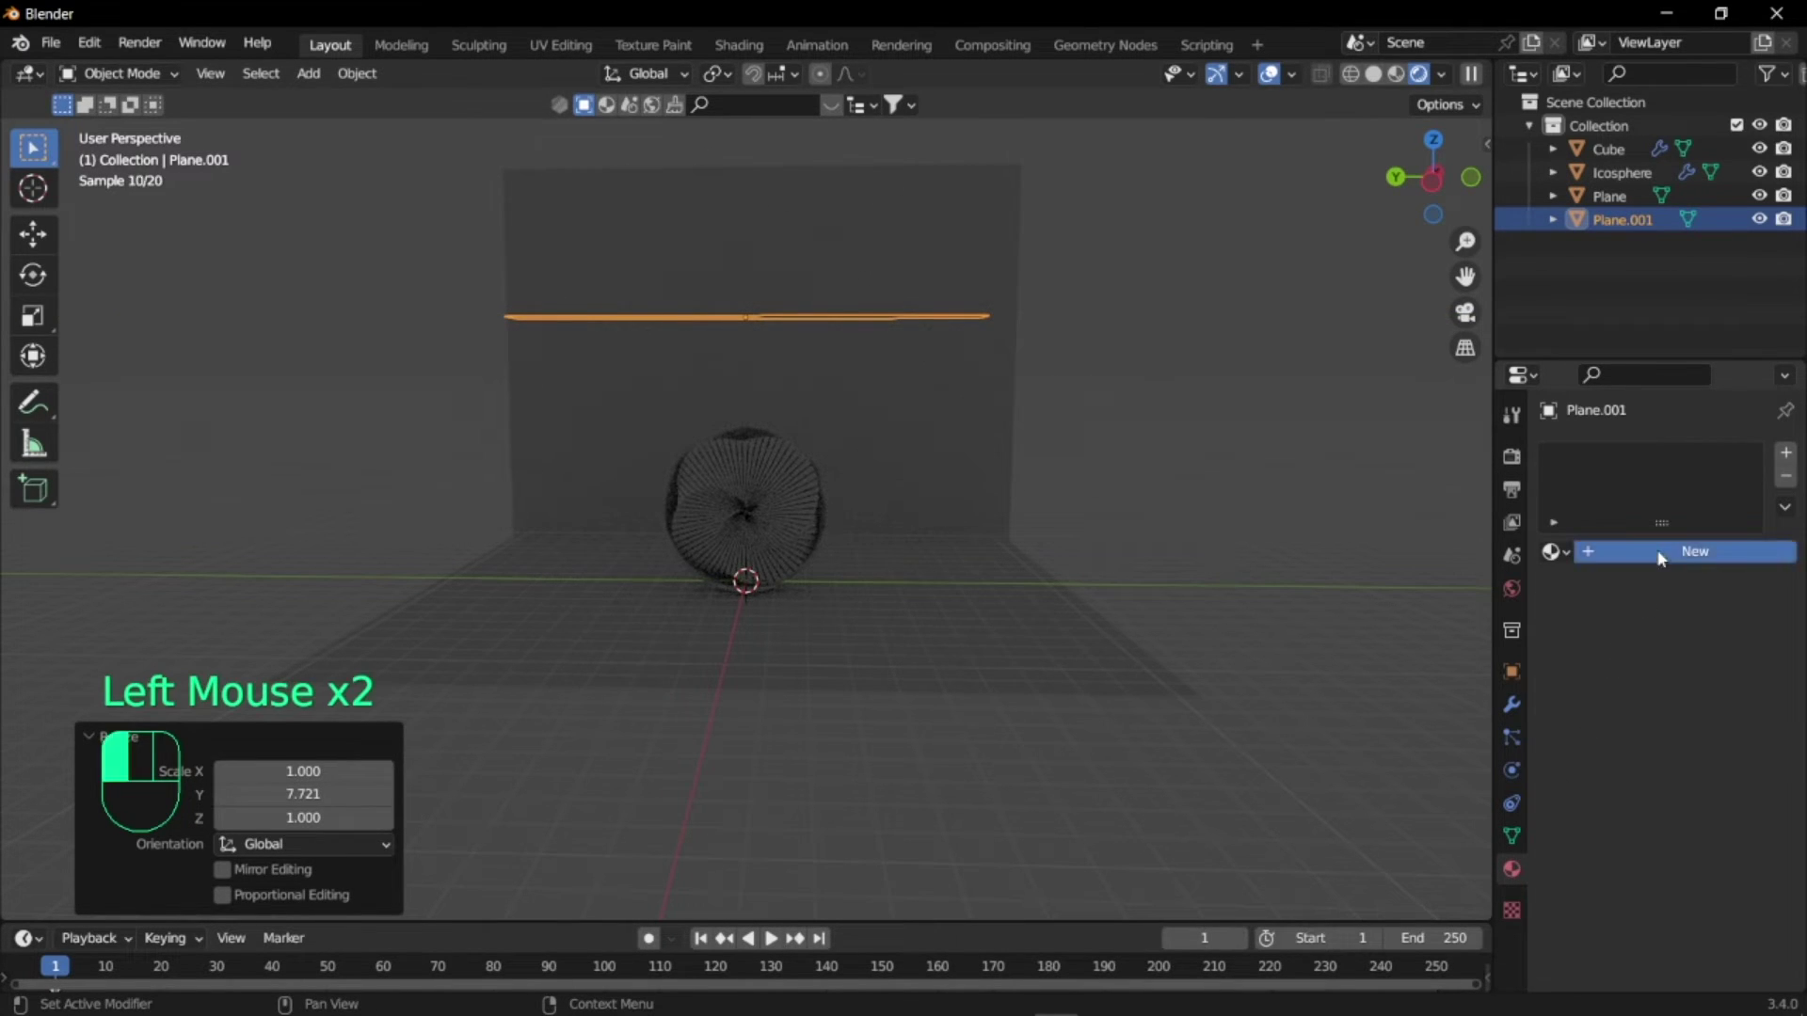
left_click(1699, 655)
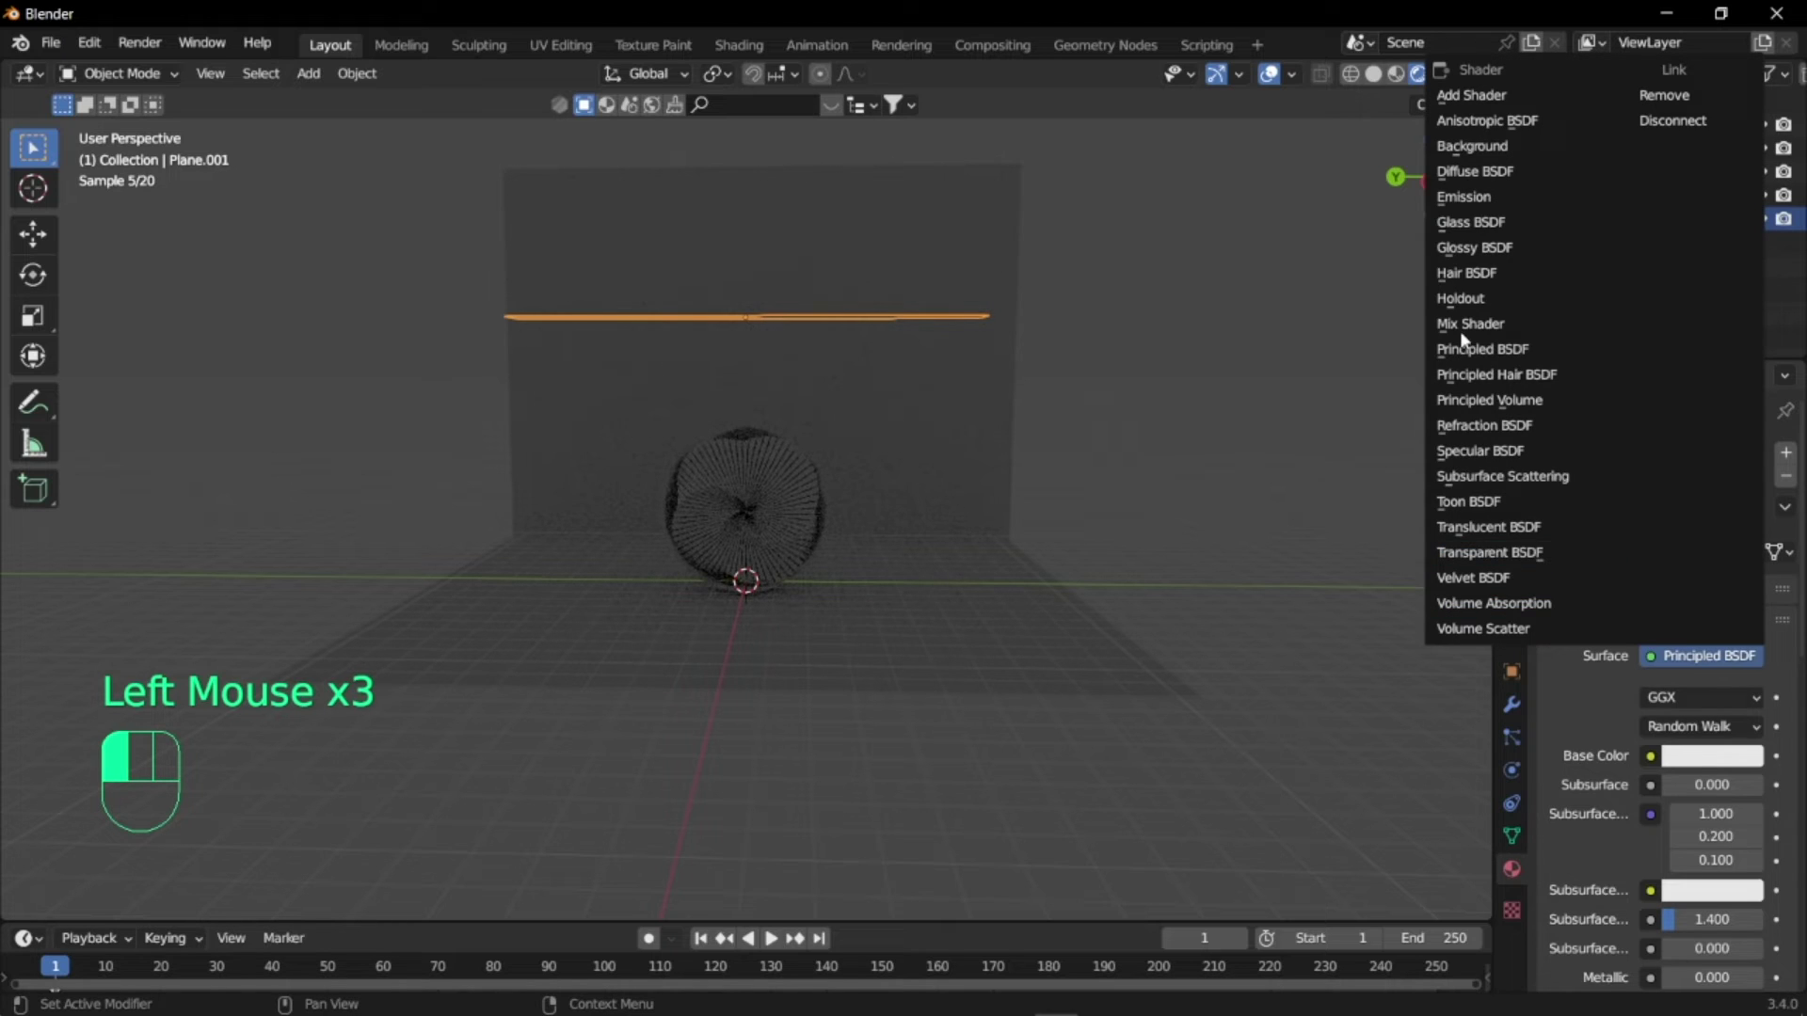
left_click(1485, 202)
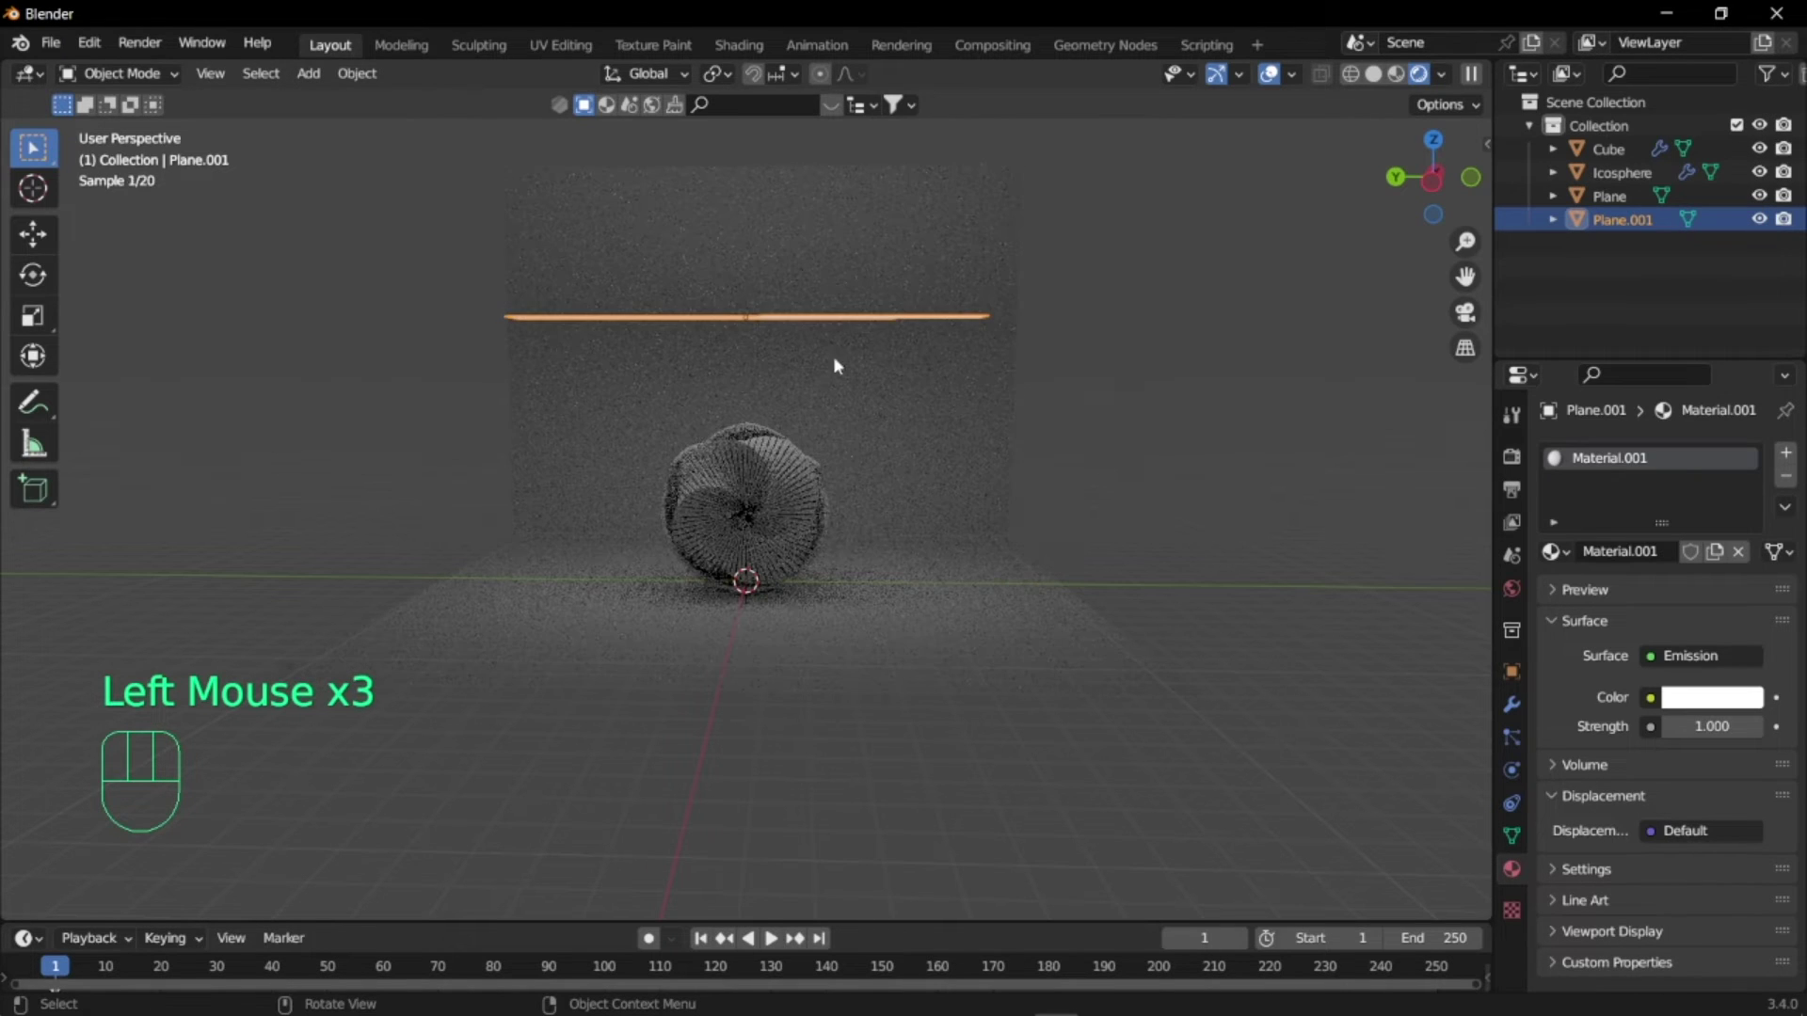
left_click(1703, 724)
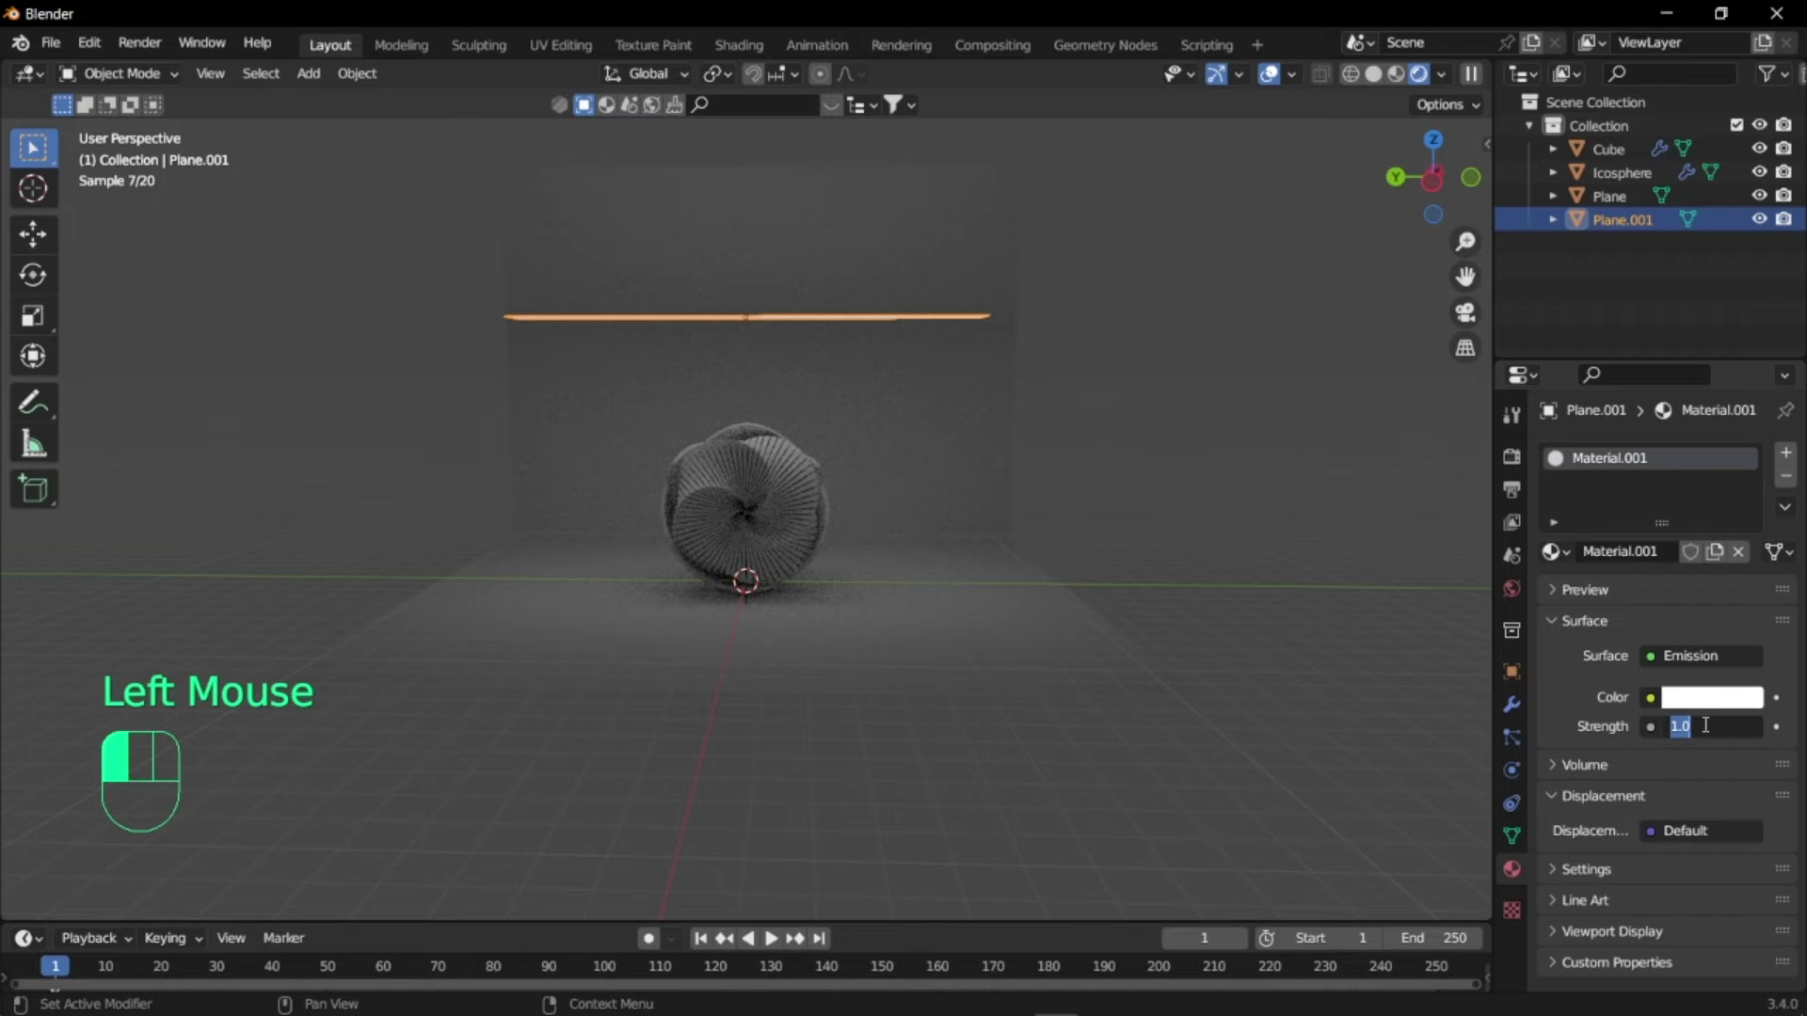
type("5")
key("Return")
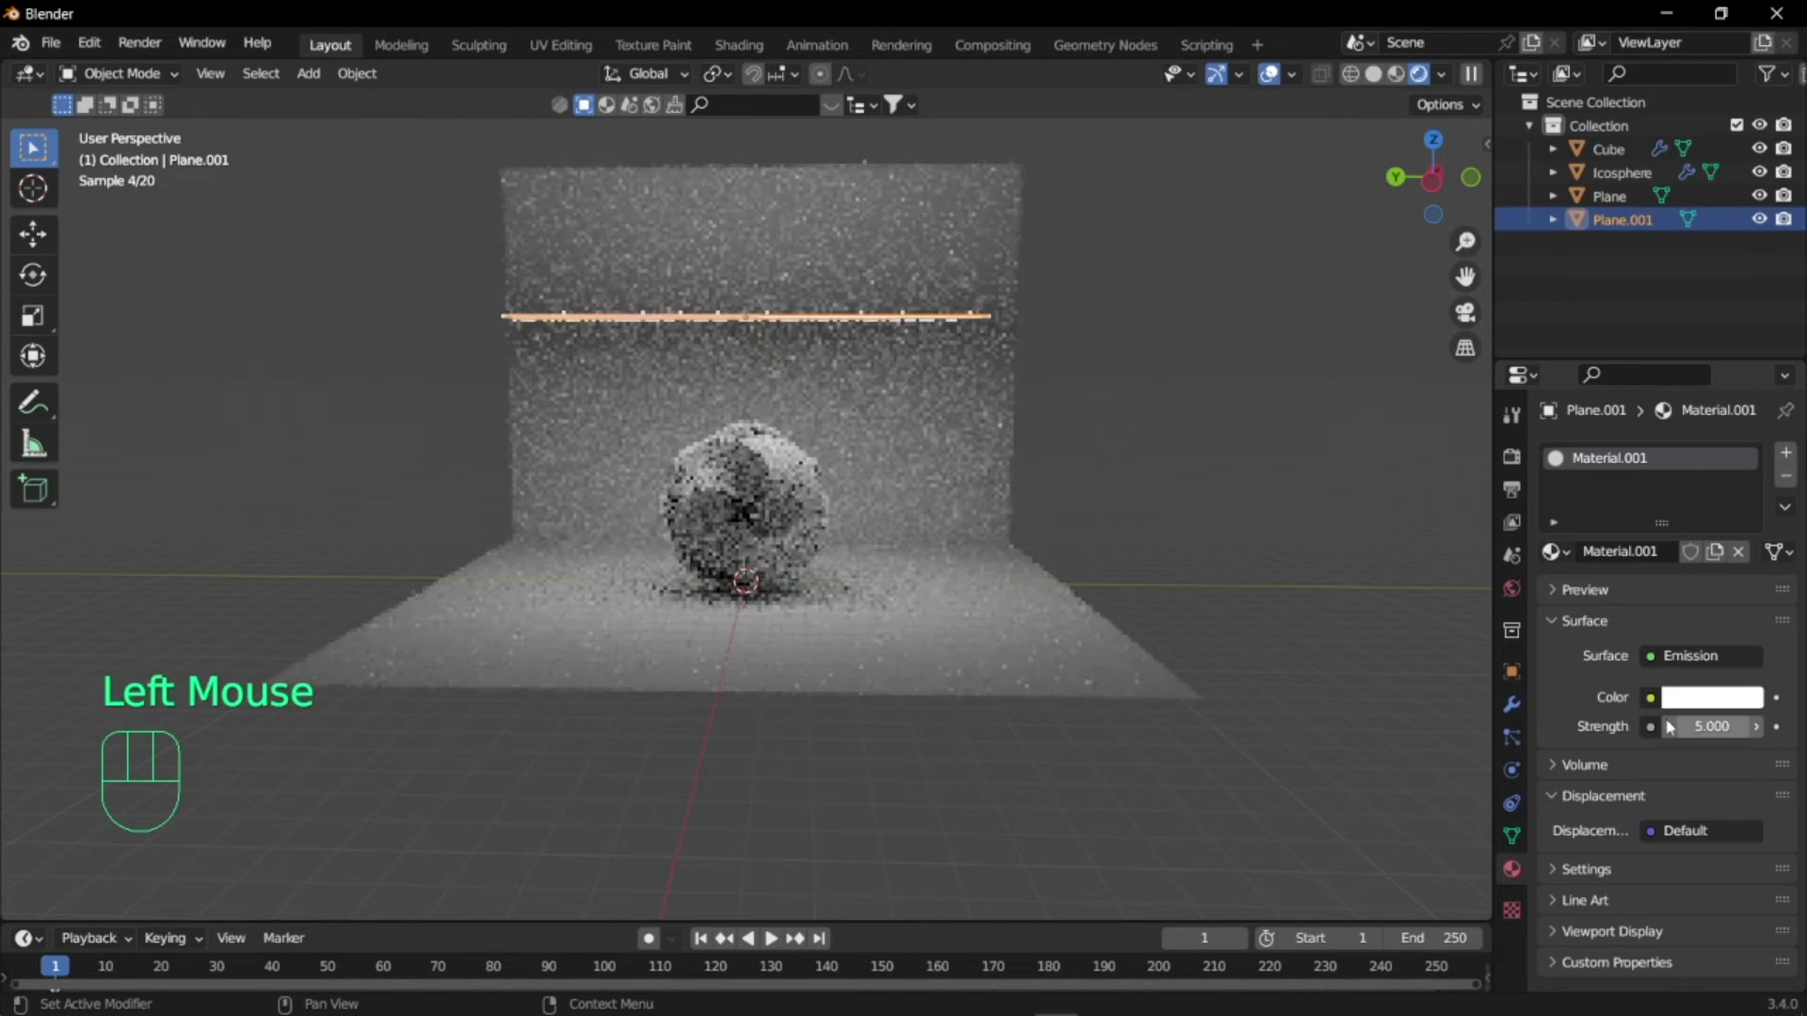
scroll(877, 574, "up", 2)
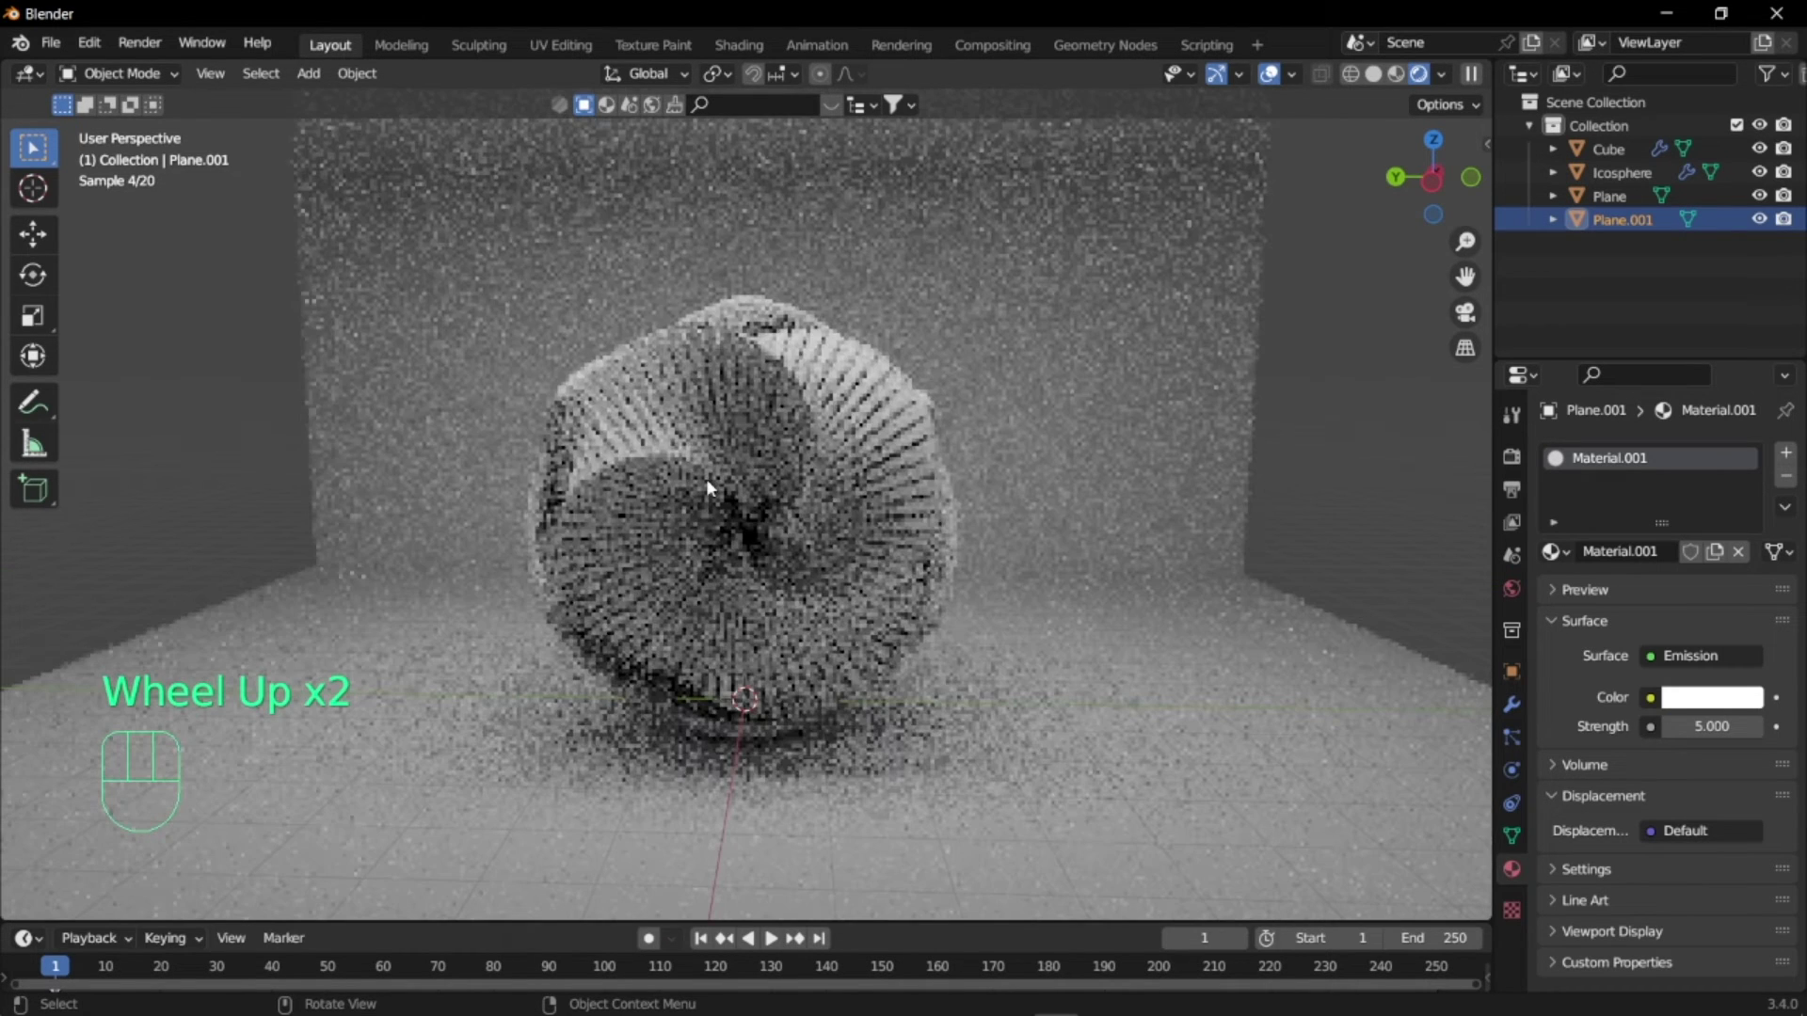
- Rotate the swirl Cube and Icosphere shell together 42.6° about Z, then preview rendered
left_click(611, 402, "shift")
left_click(612, 402, "shift")
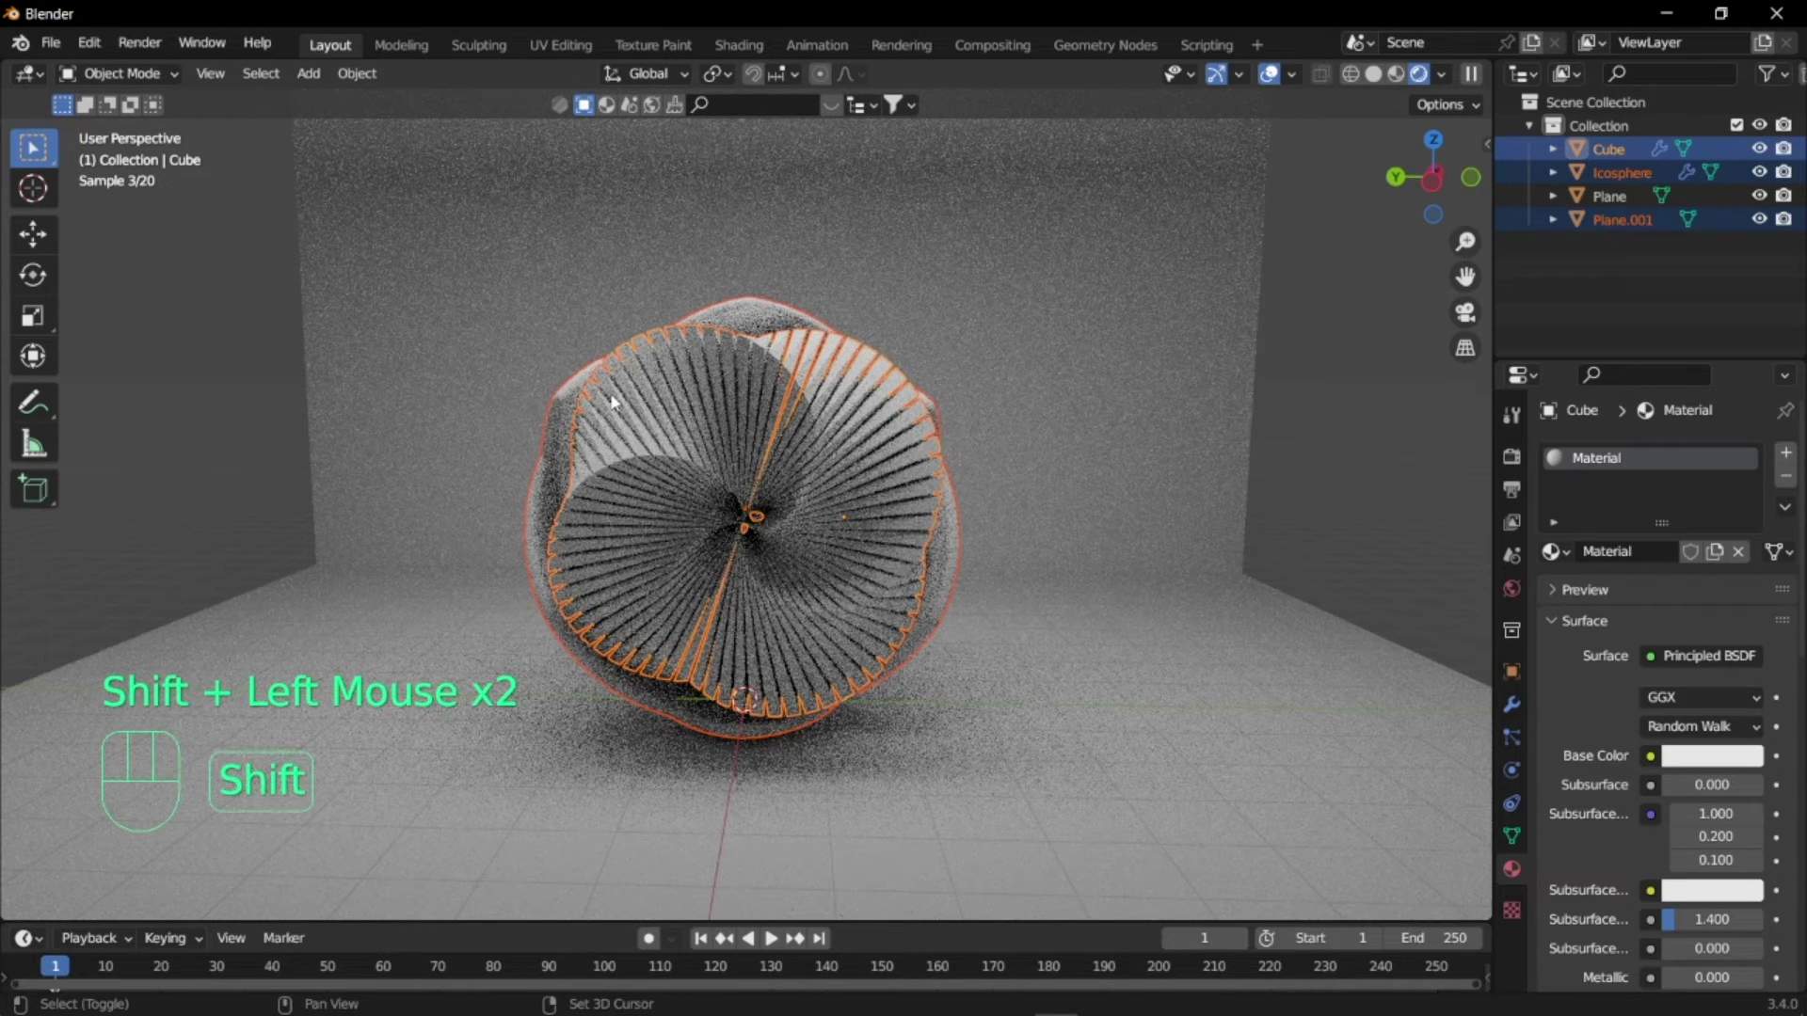
key("r")
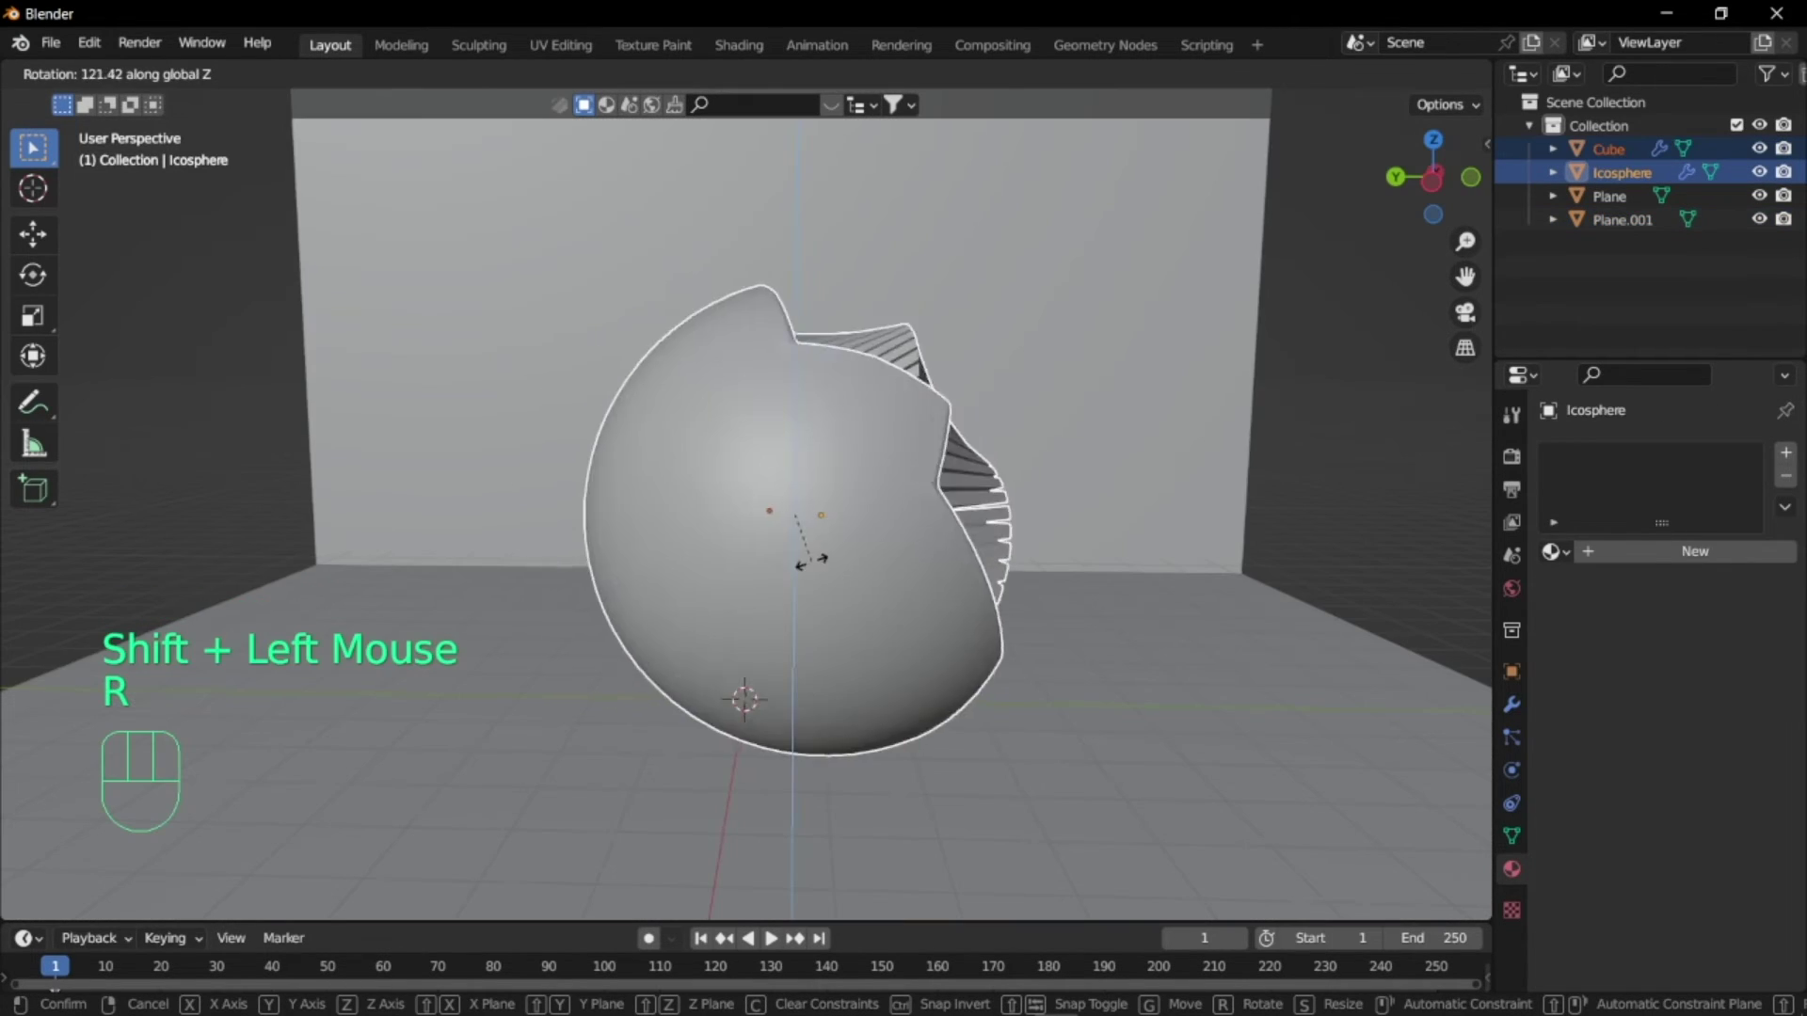
key("shift")
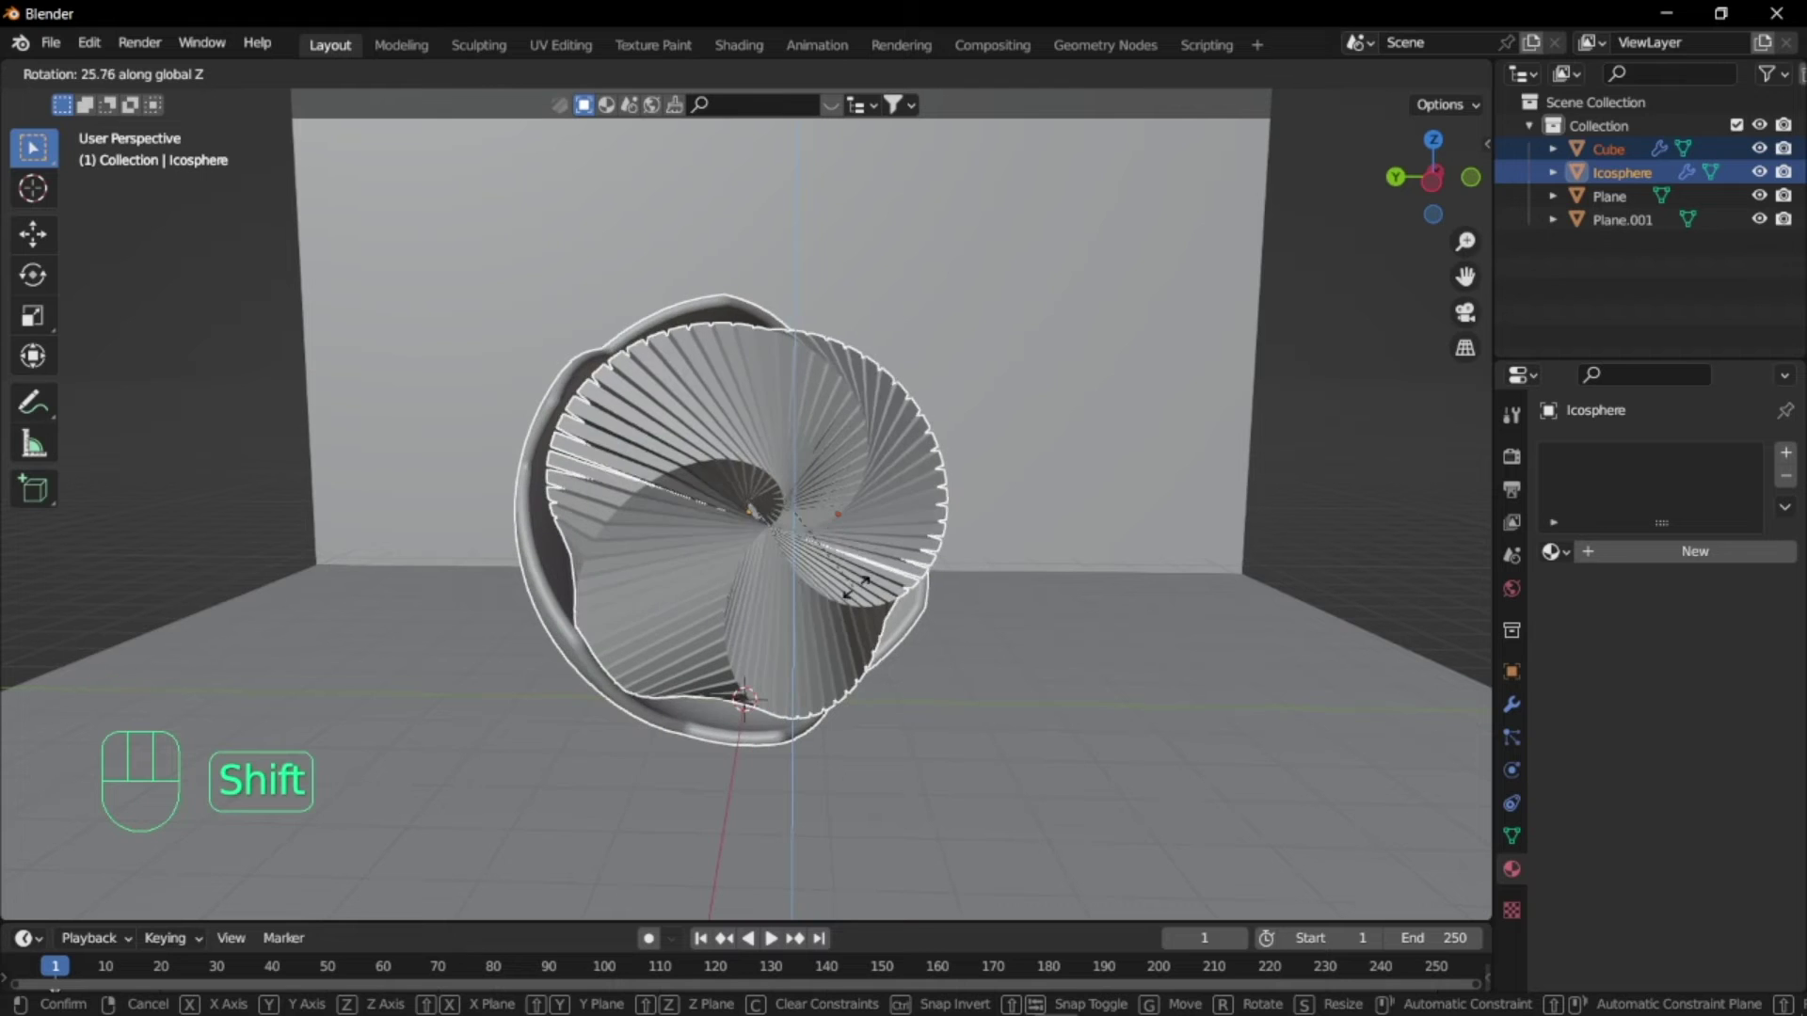
left_click(1091, 578)
scroll(1084, 574, "down", 2)
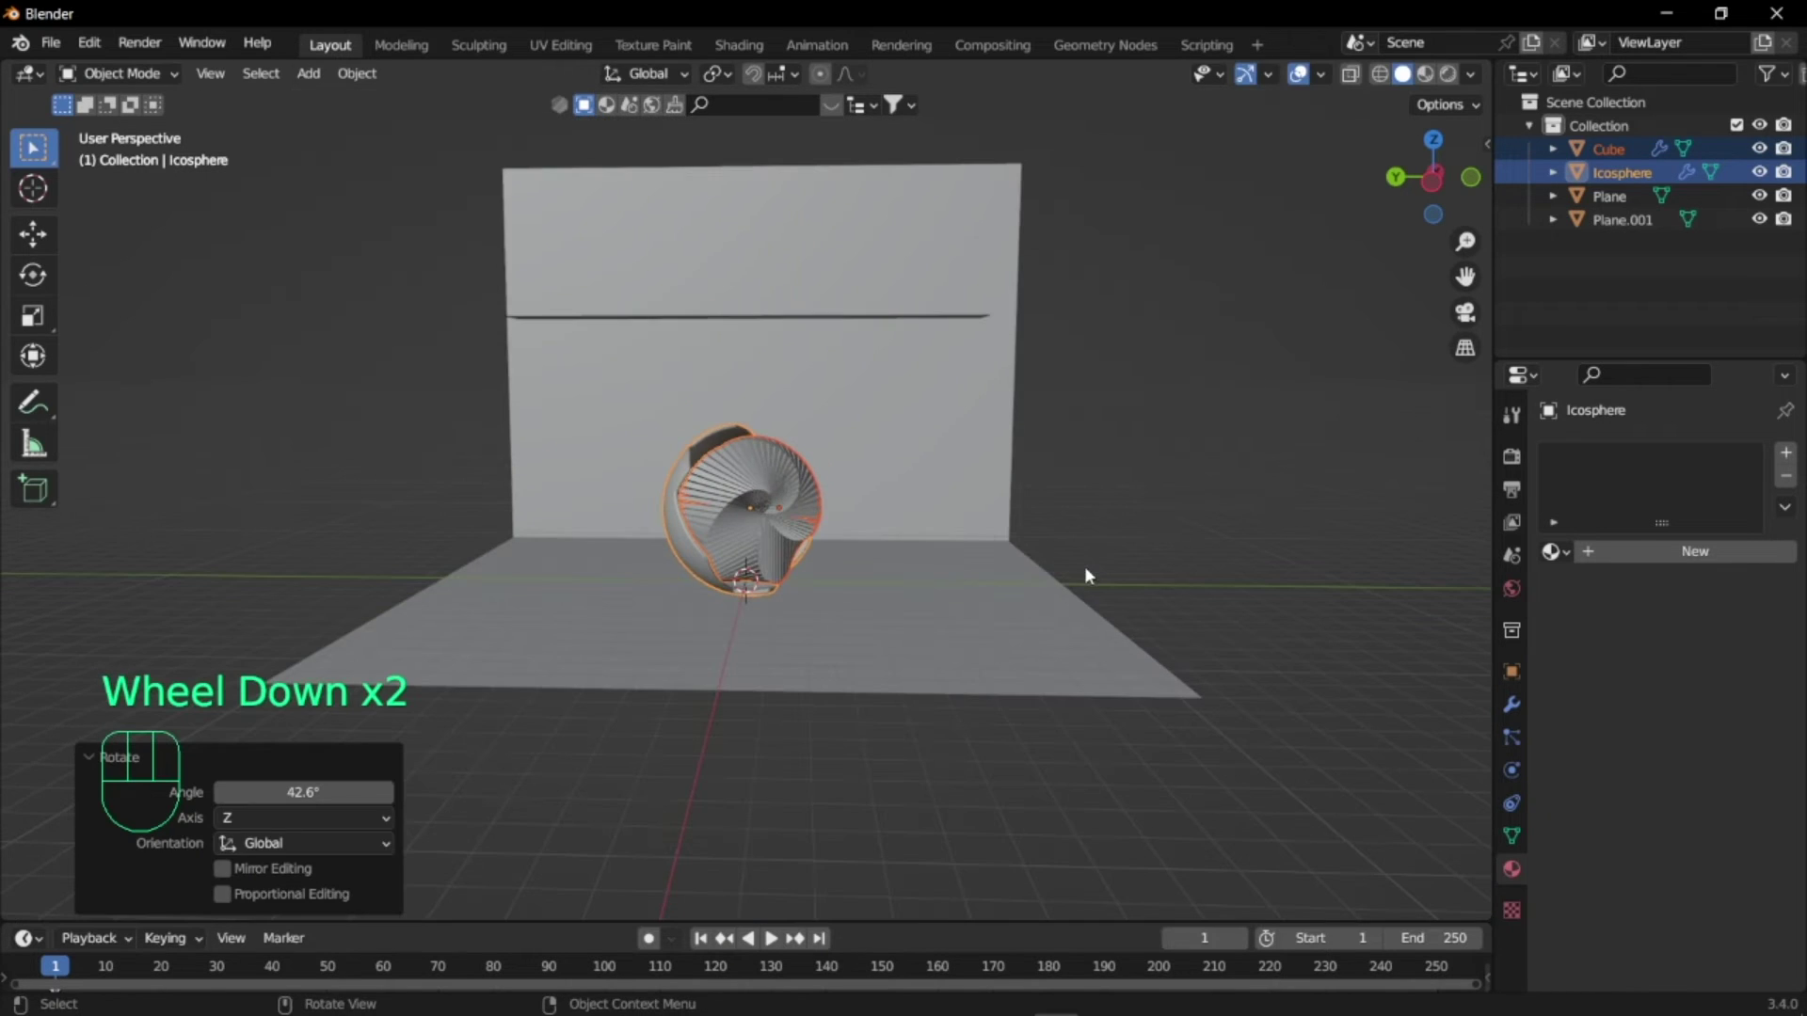
left_click(1447, 73)
scroll(914, 486, "up", 5)
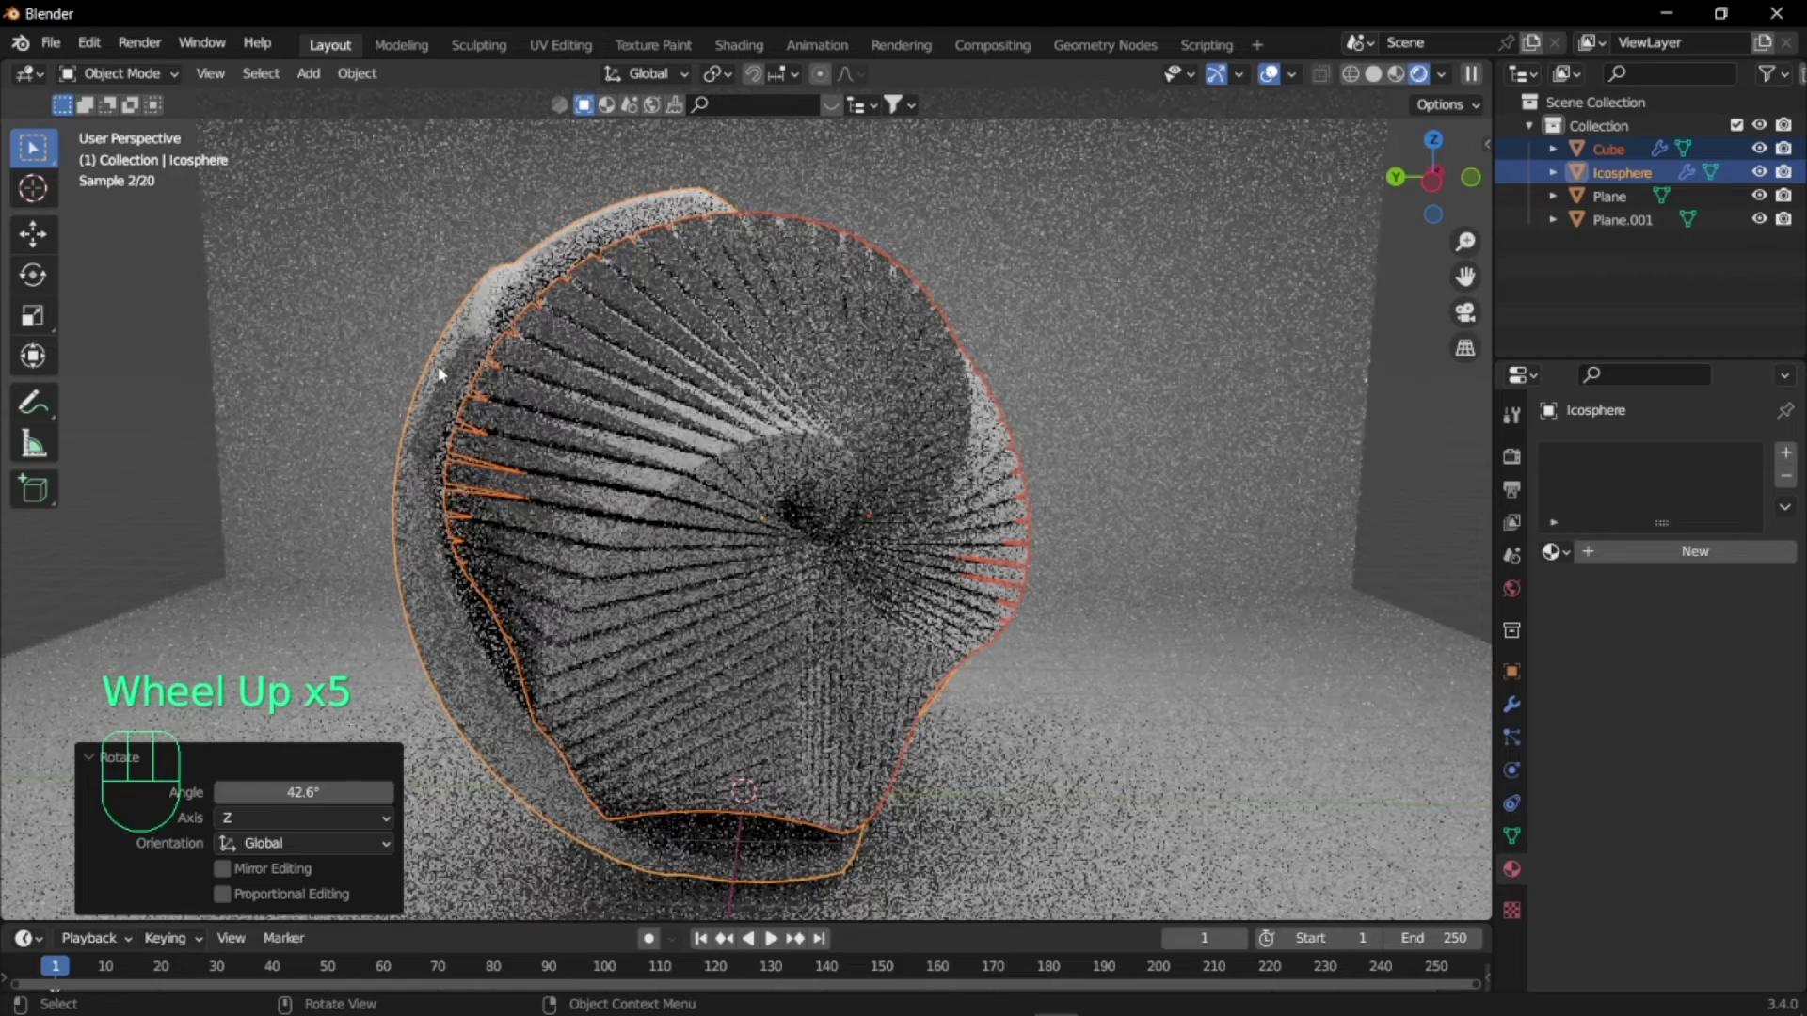
- Give the Icosphere shell a new pale cyan material with roughness 0.7
left_click(430, 384)
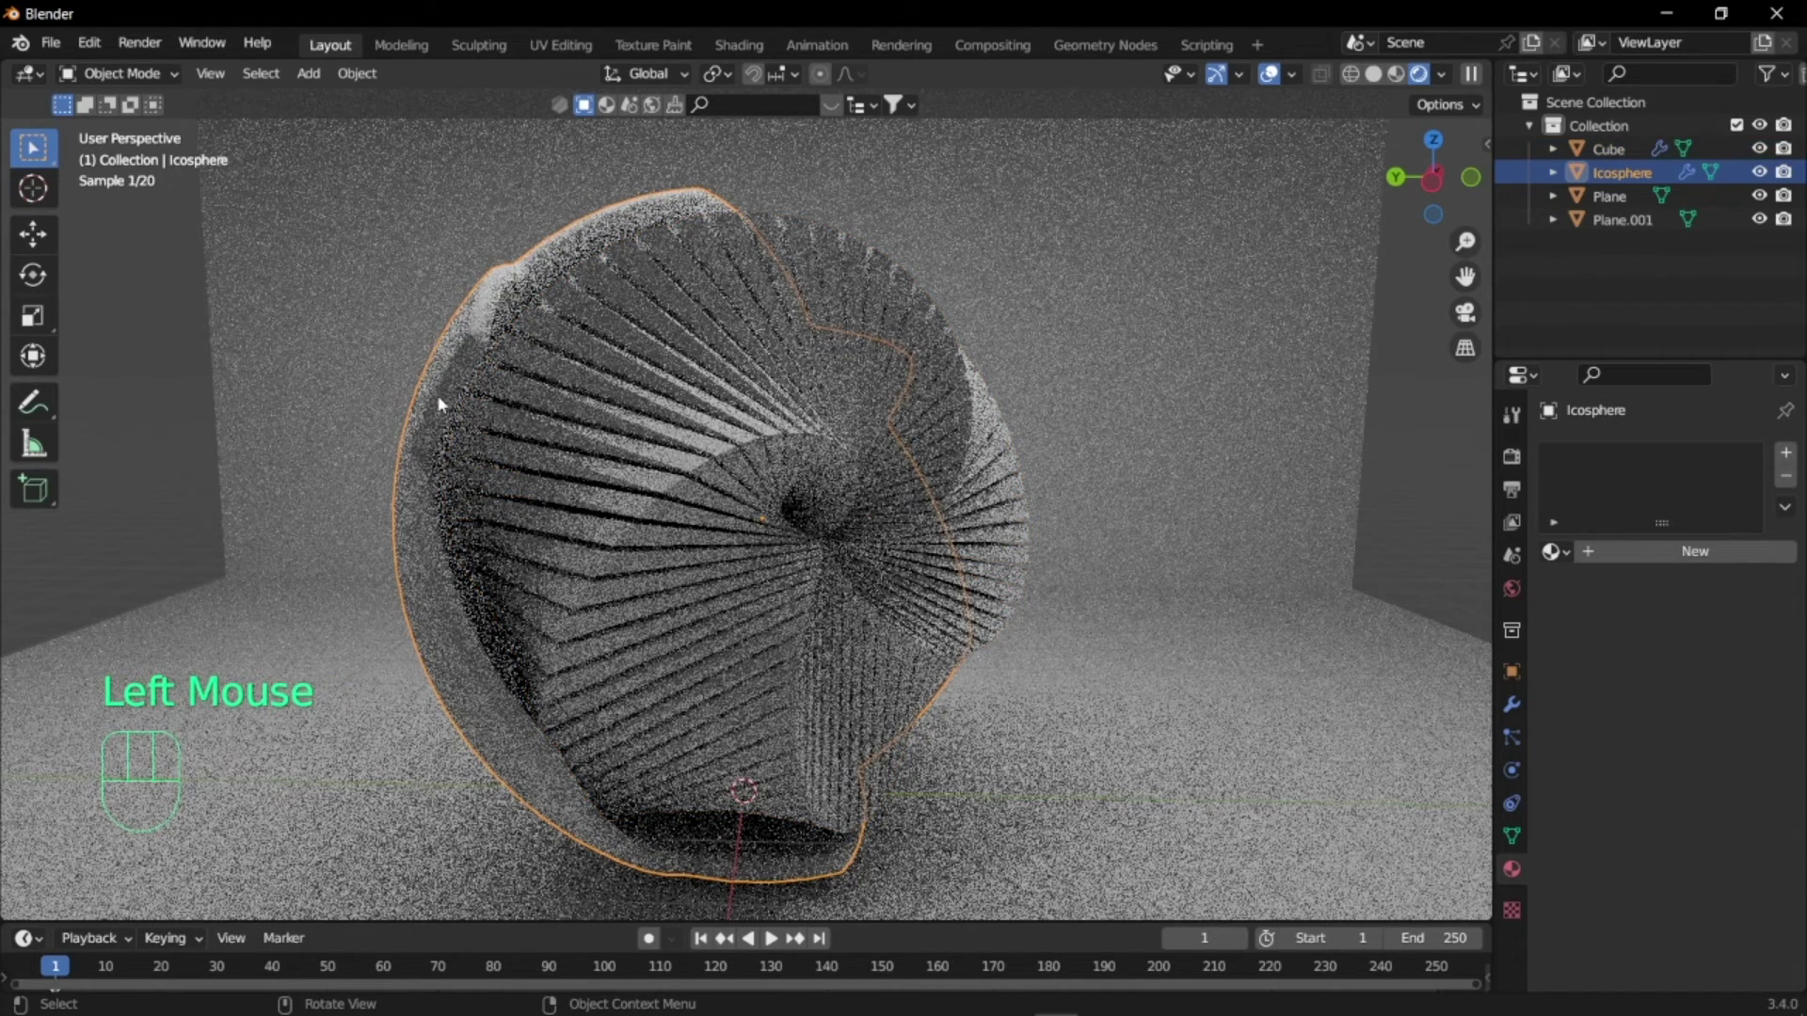
left_click(1688, 555)
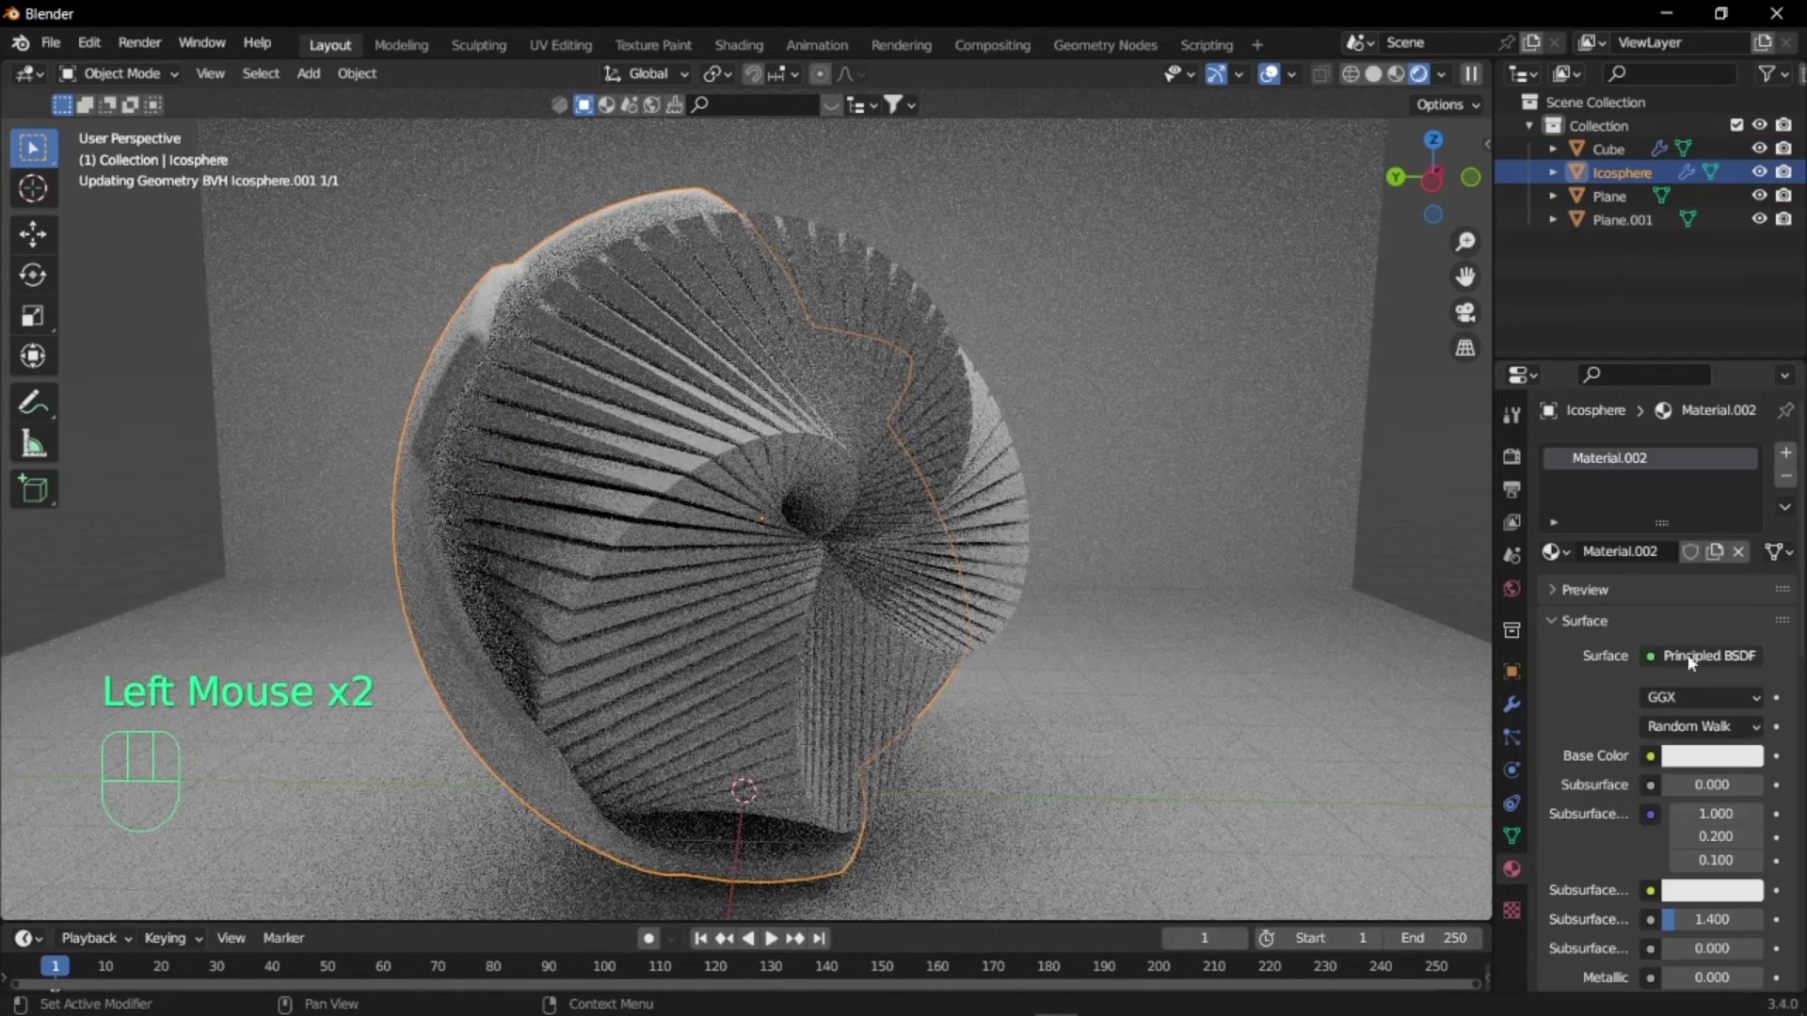
left_click(1711, 758)
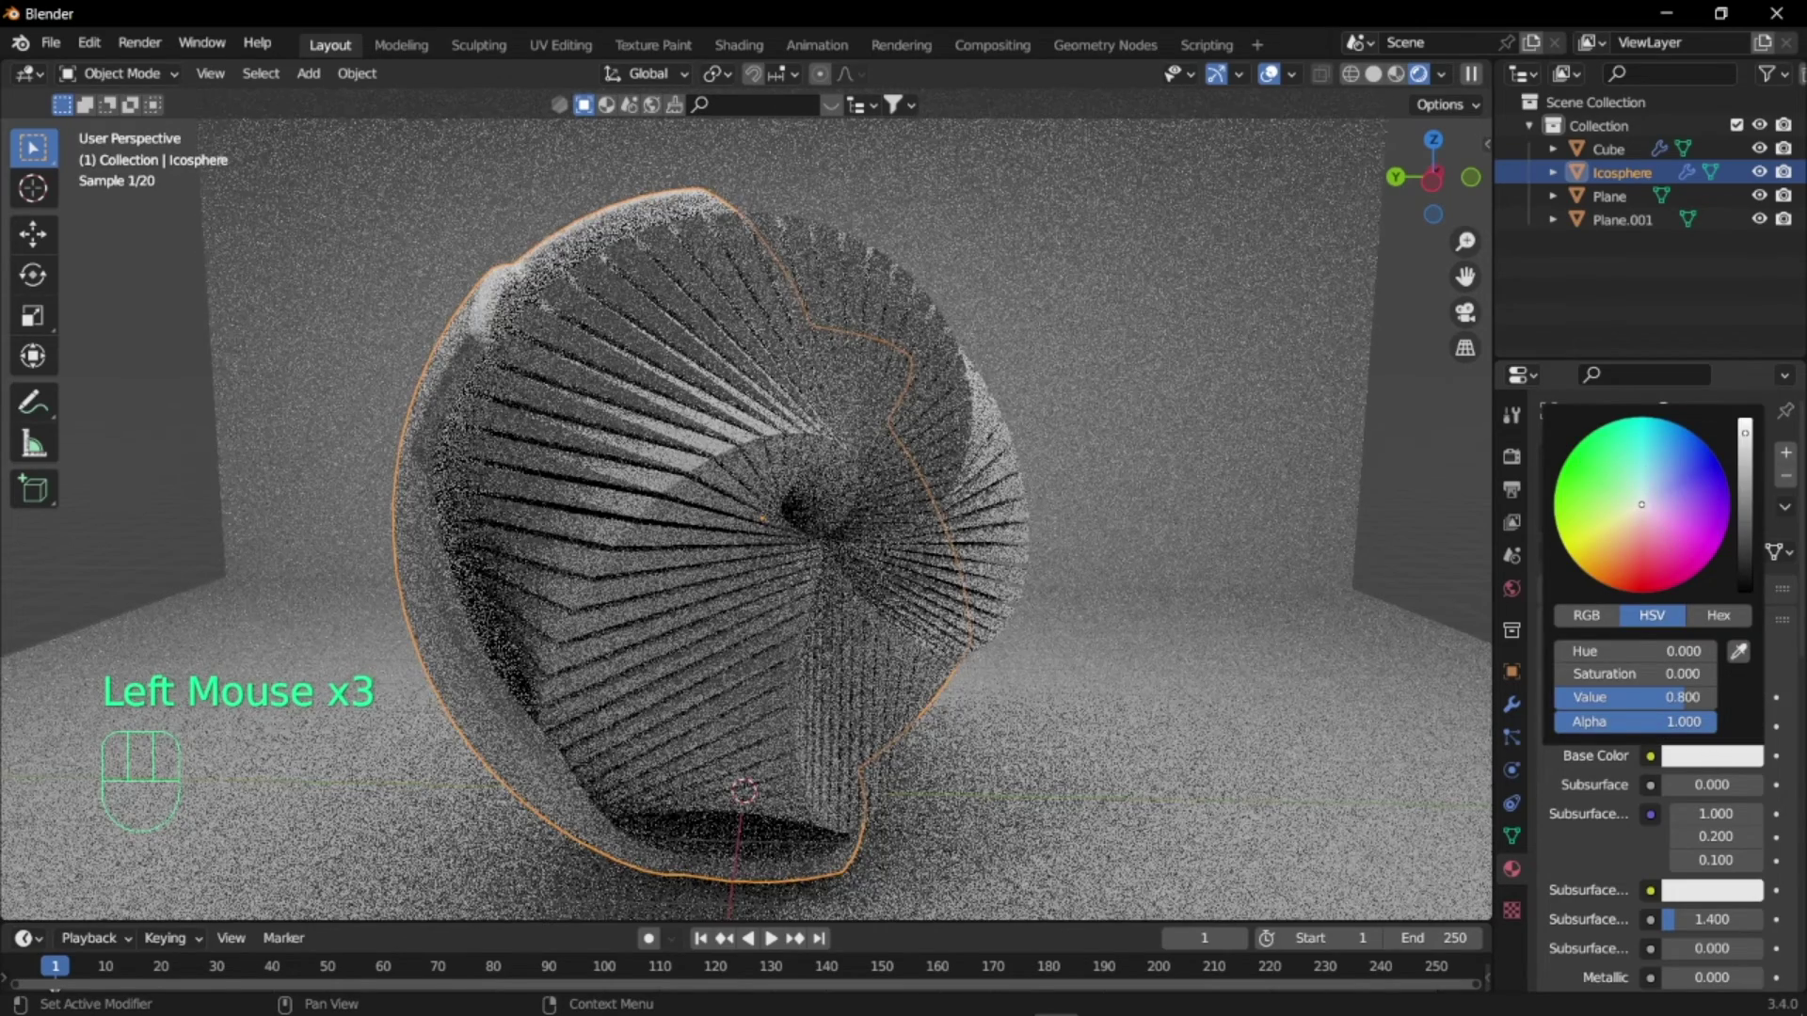
left_click(1645, 471)
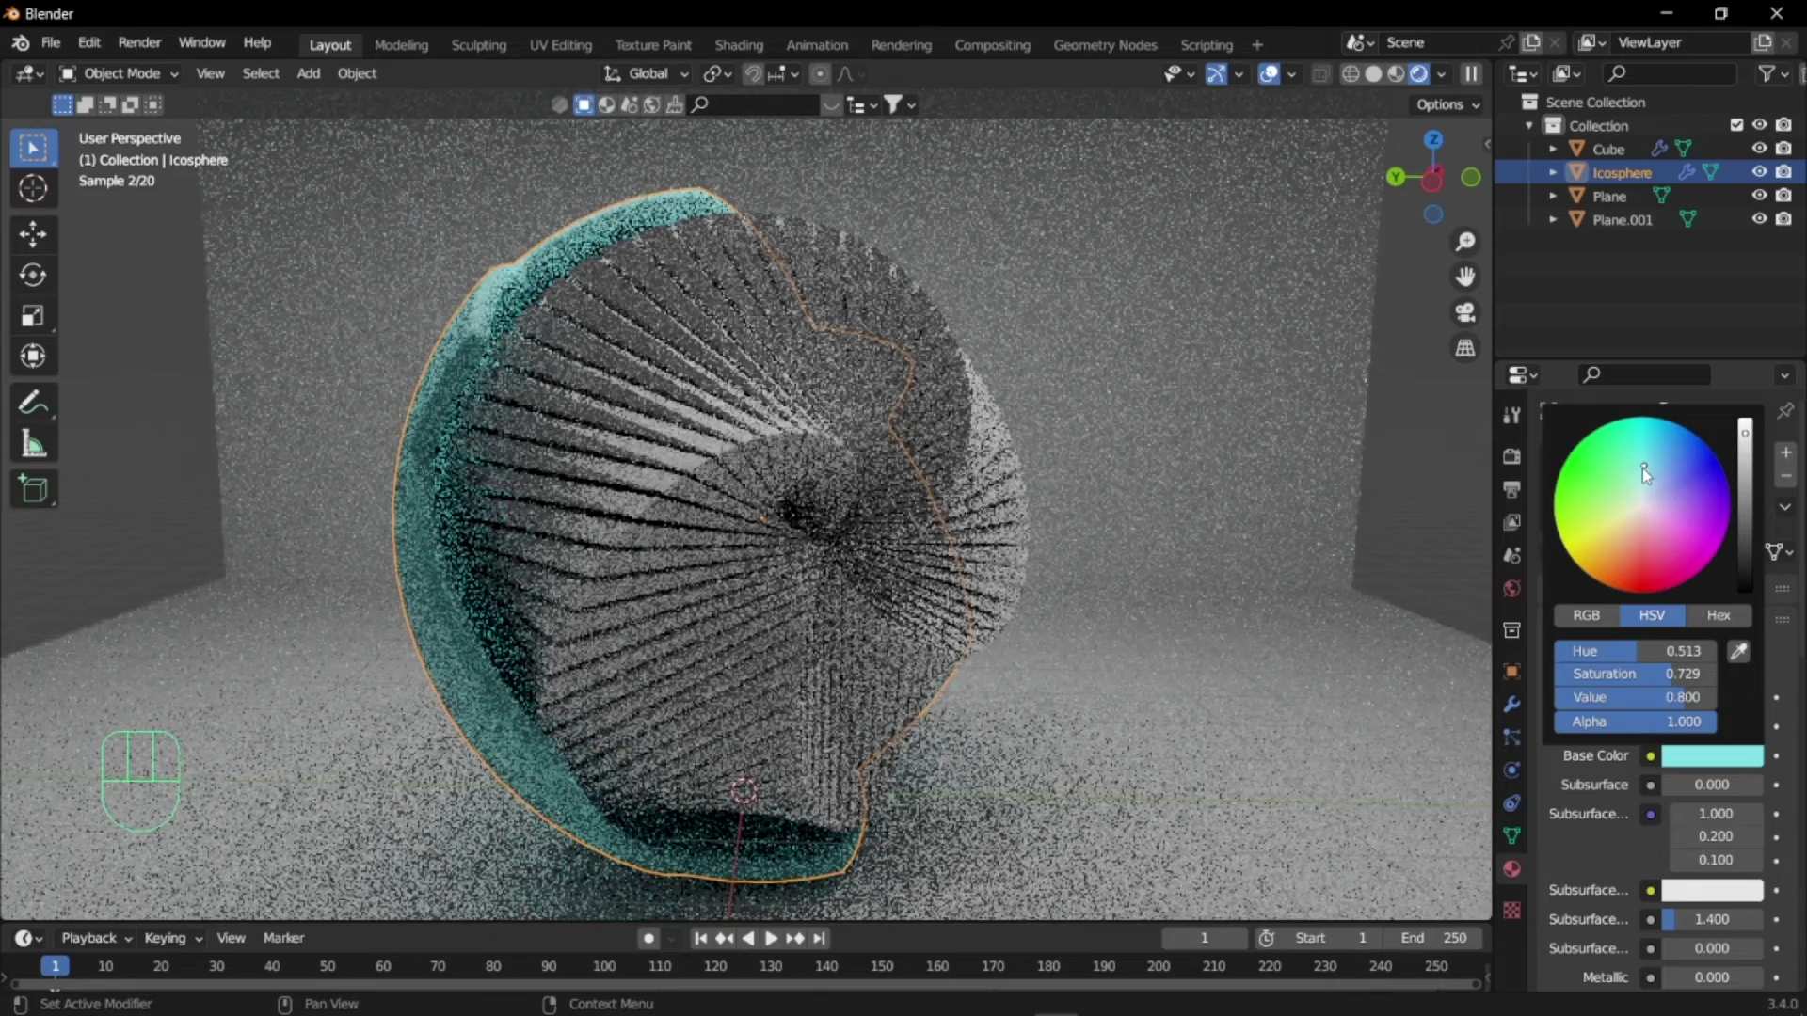
left_click(1643, 477)
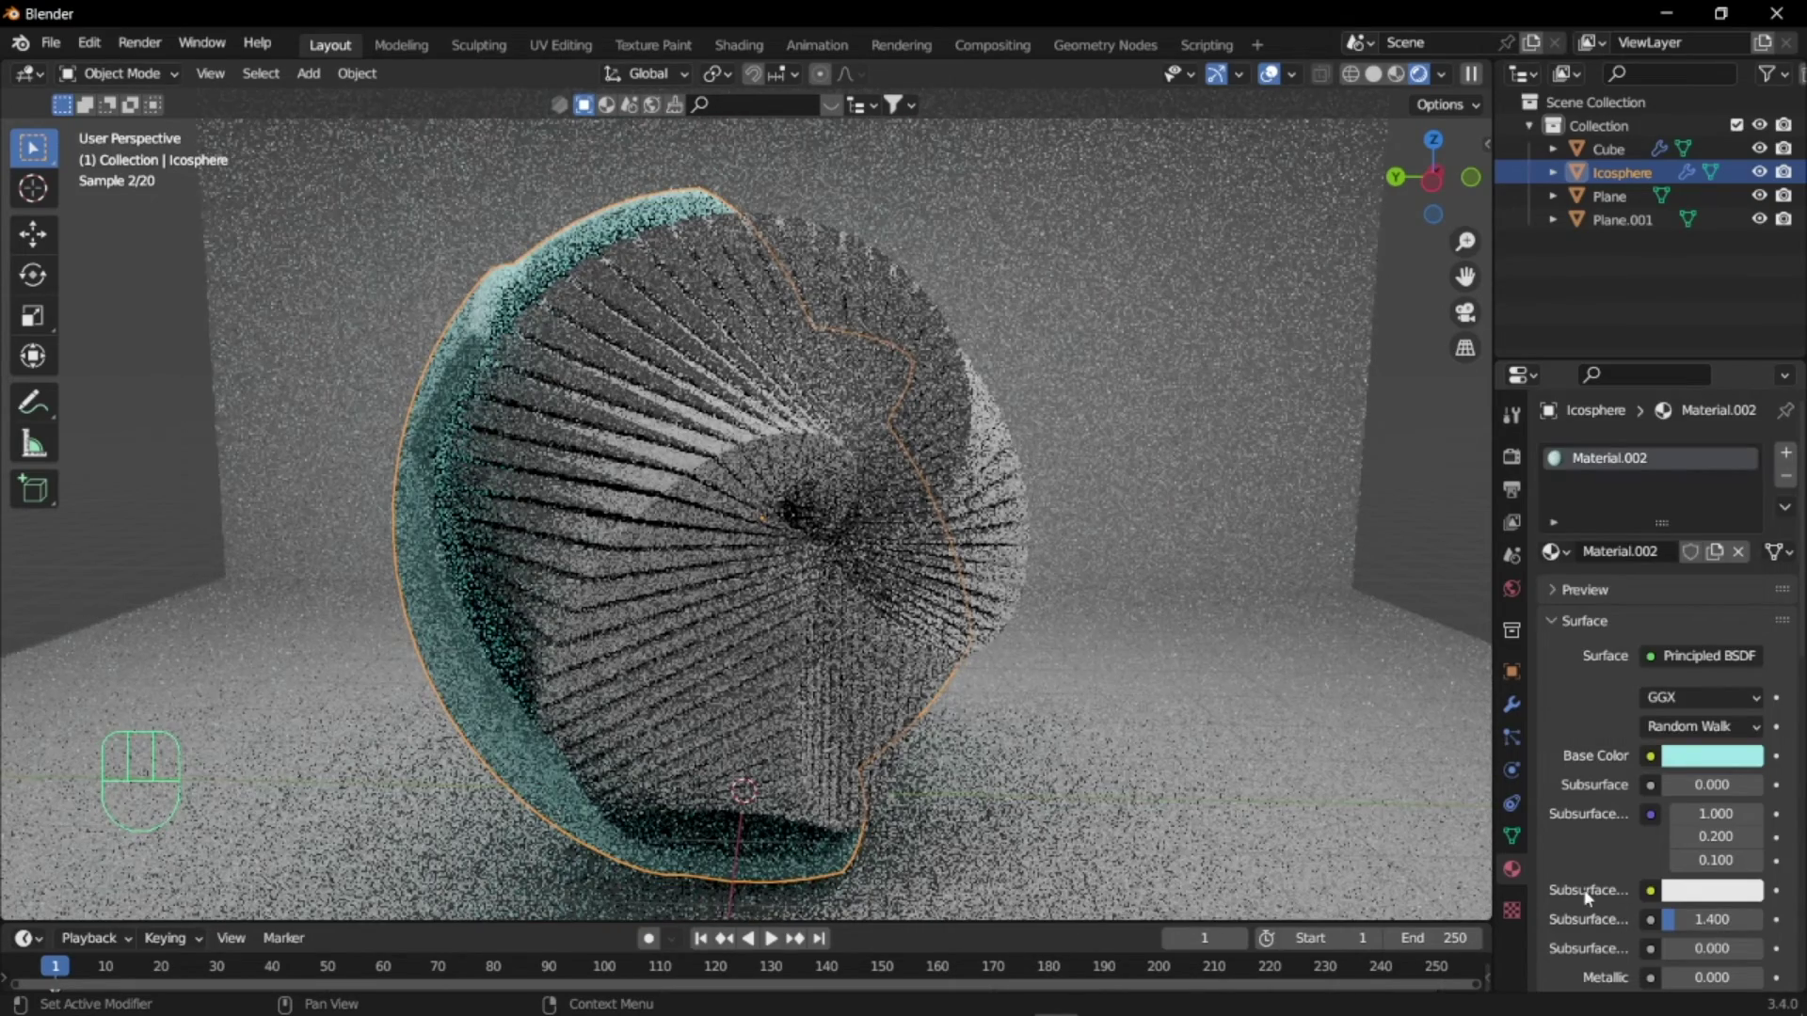
scroll(1686, 939, "down", 2)
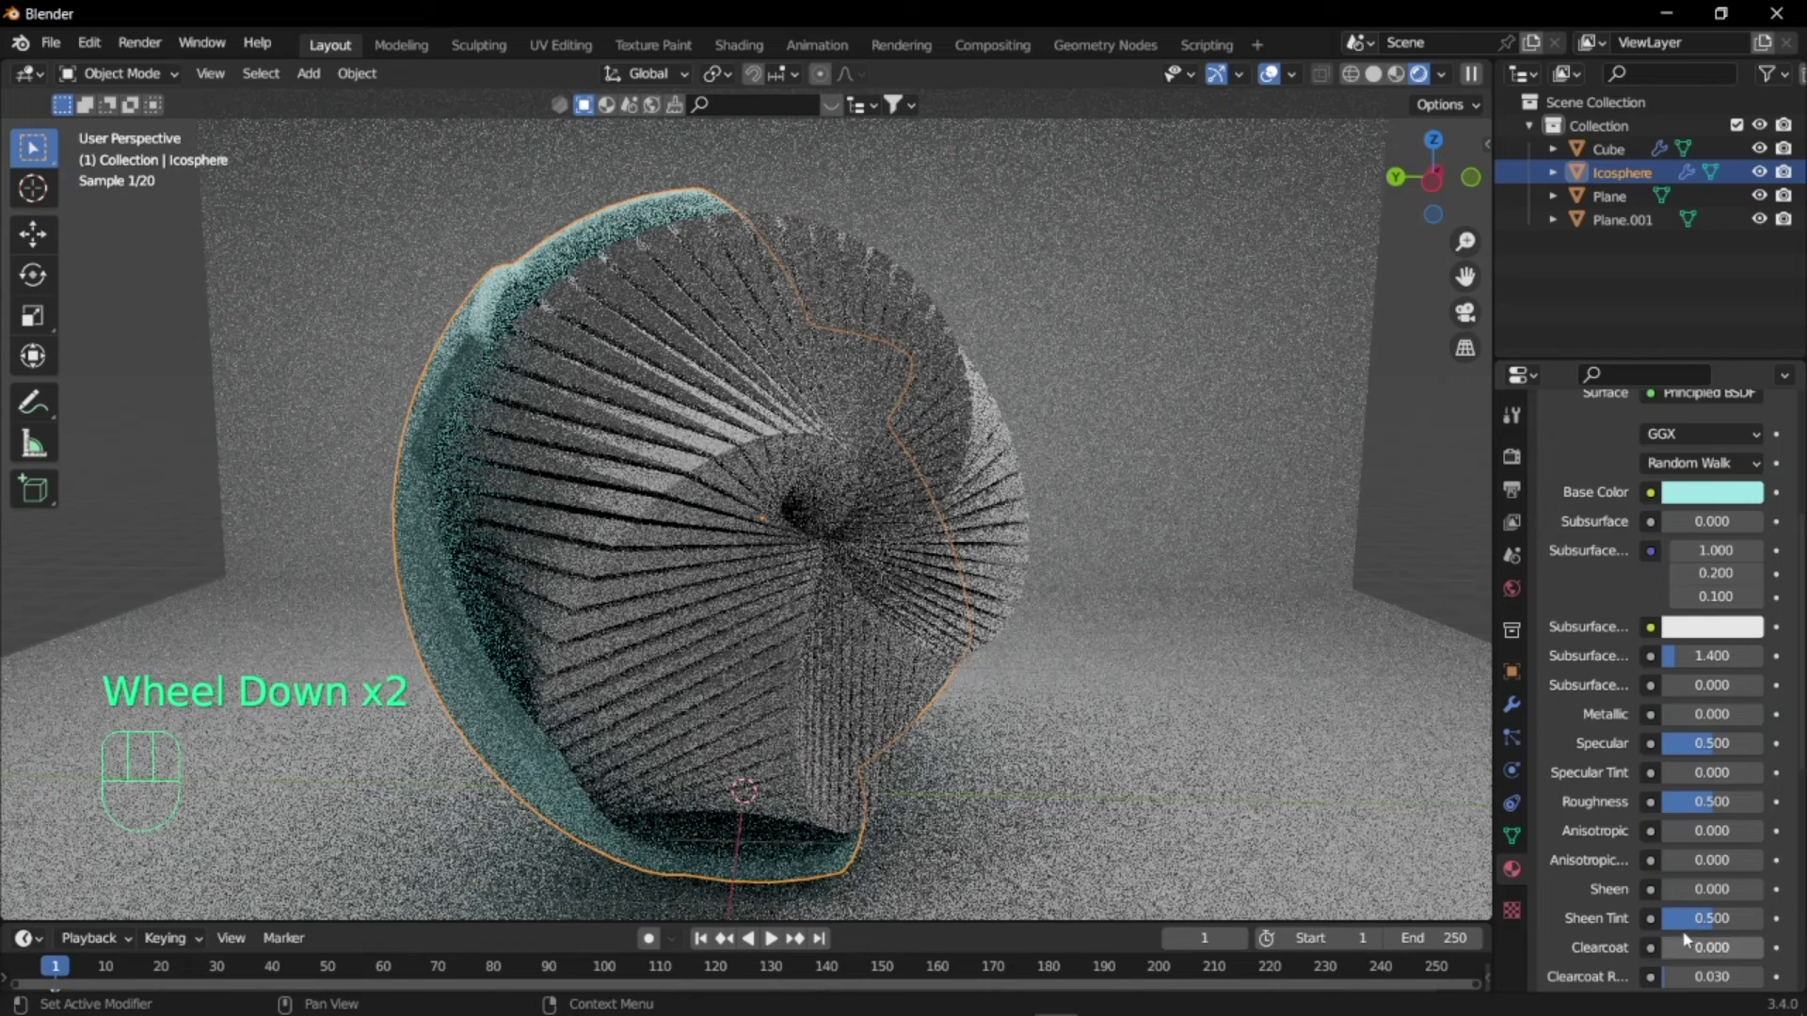
left_click(1731, 801)
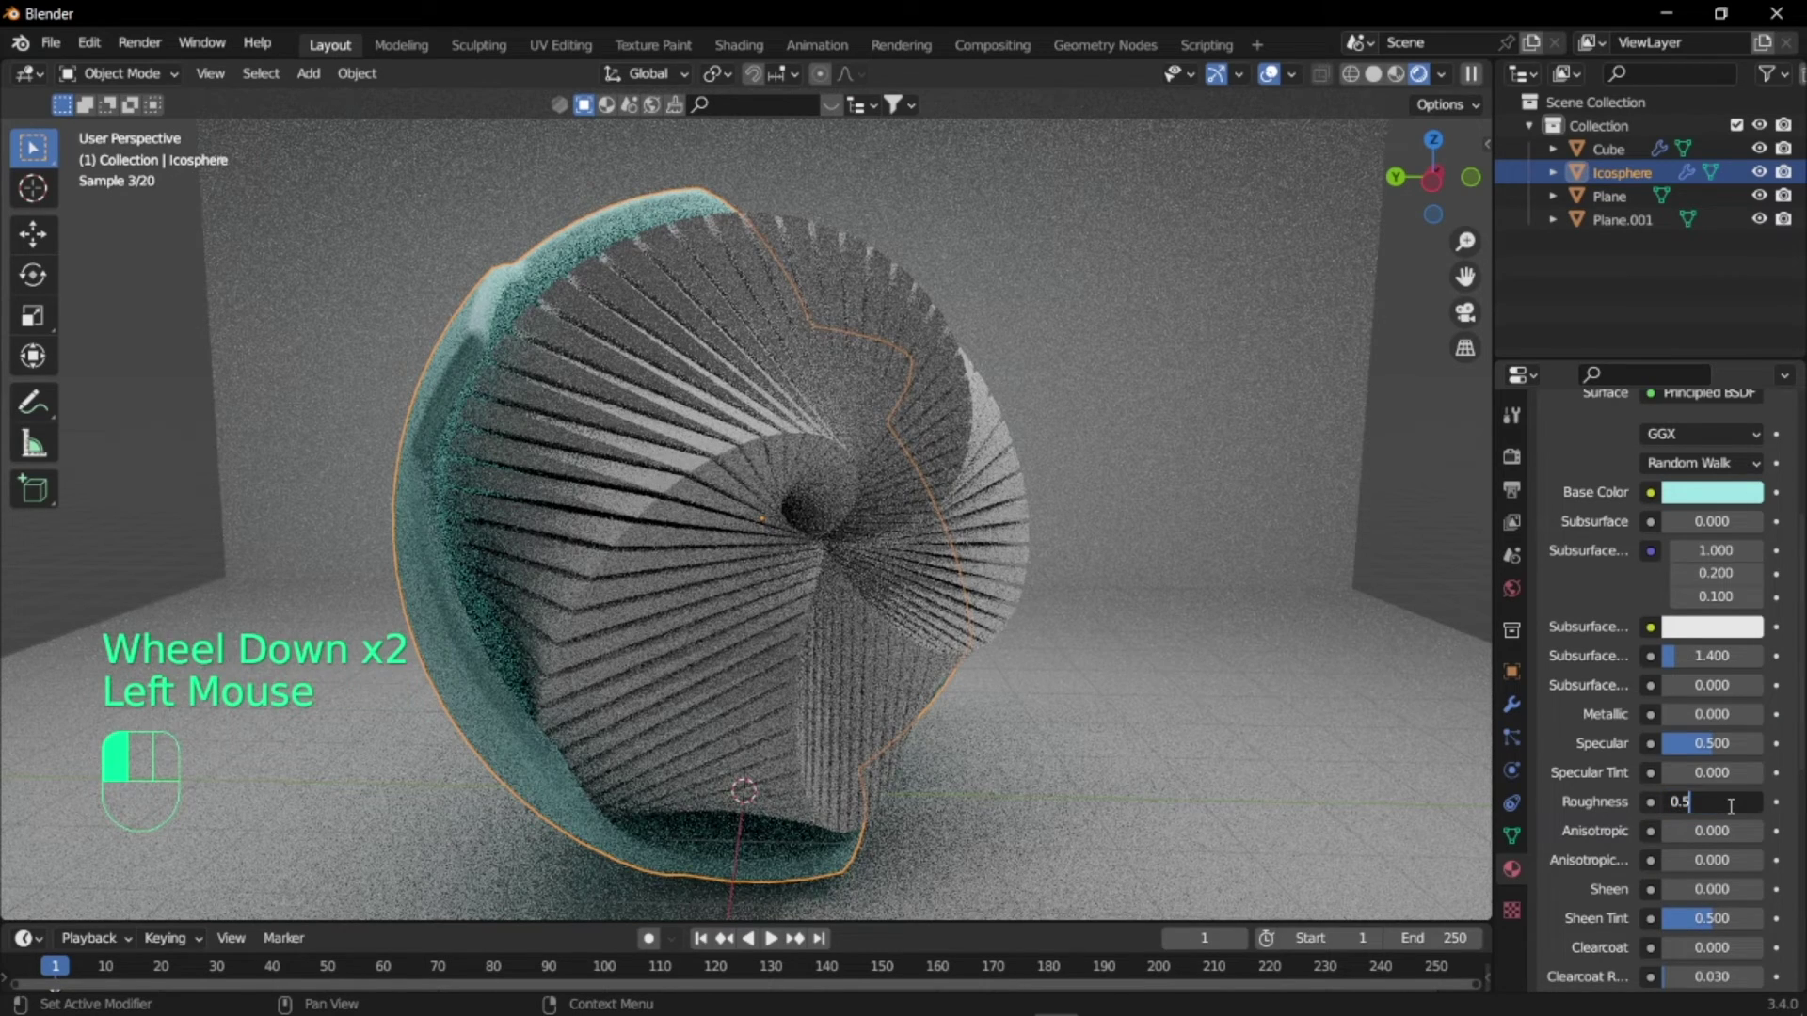
key("BackSpace")
key("BackSpace")
type(".7")
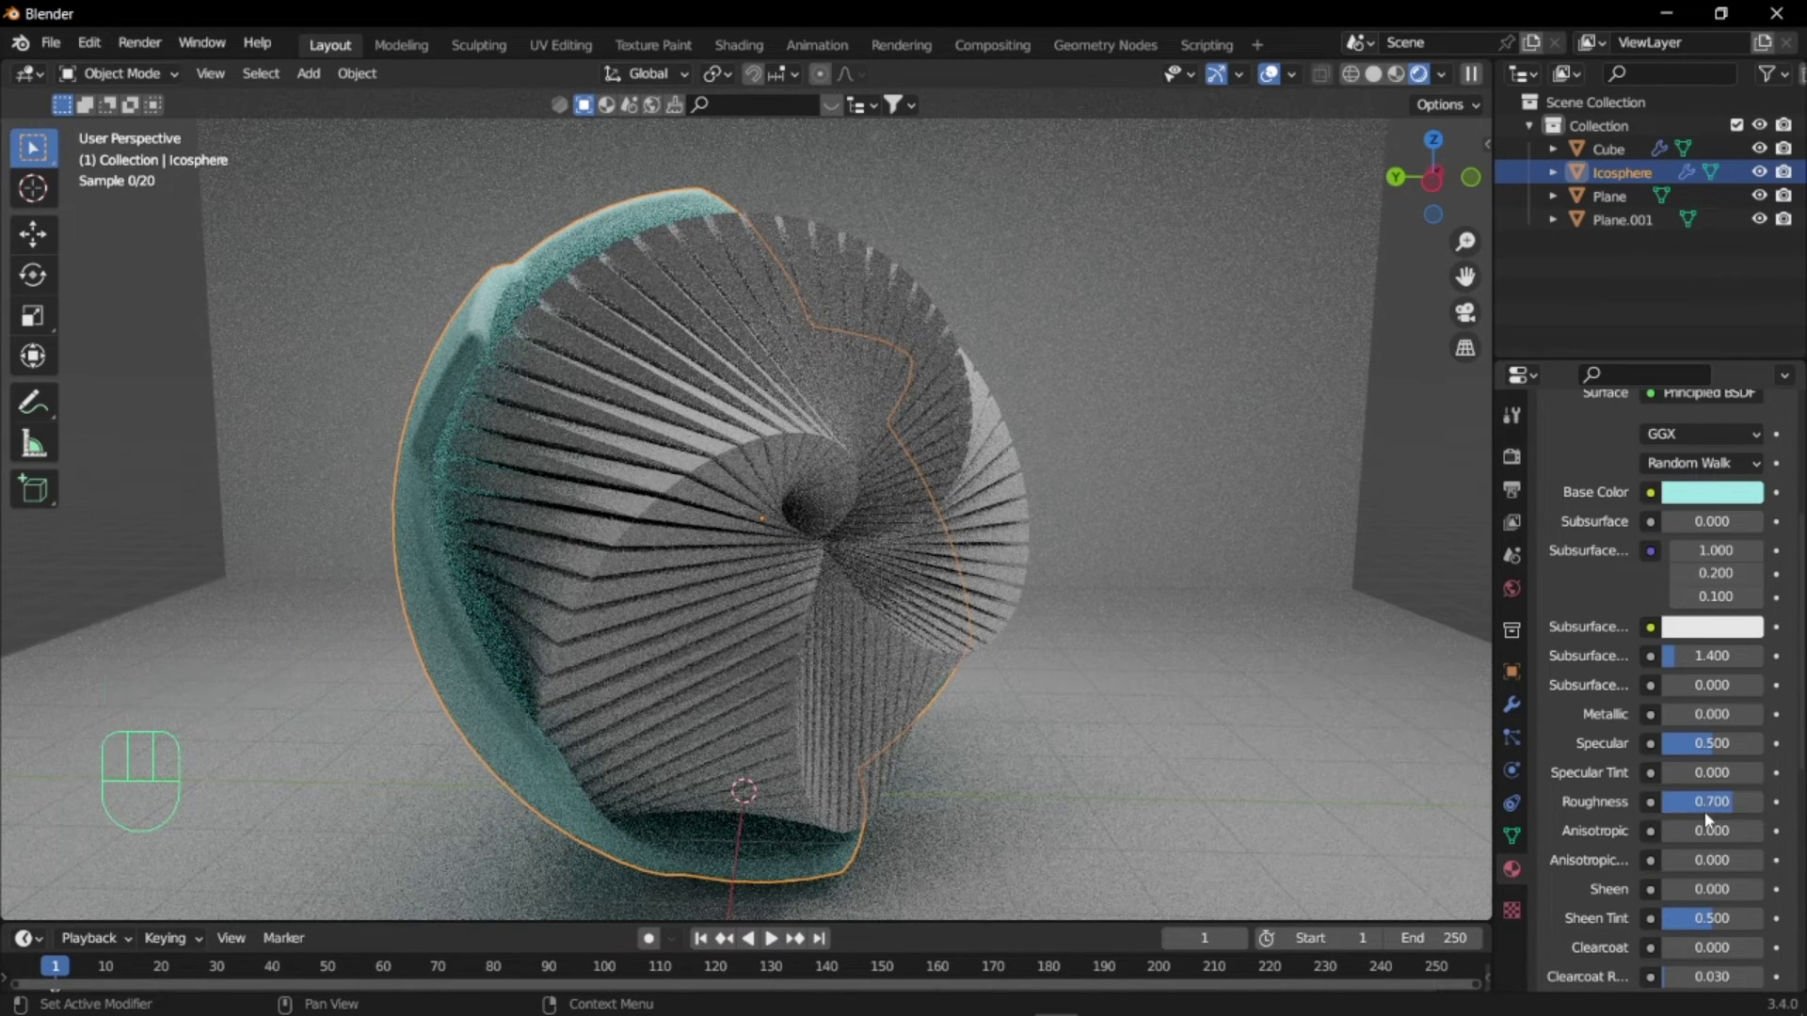
key("Return")
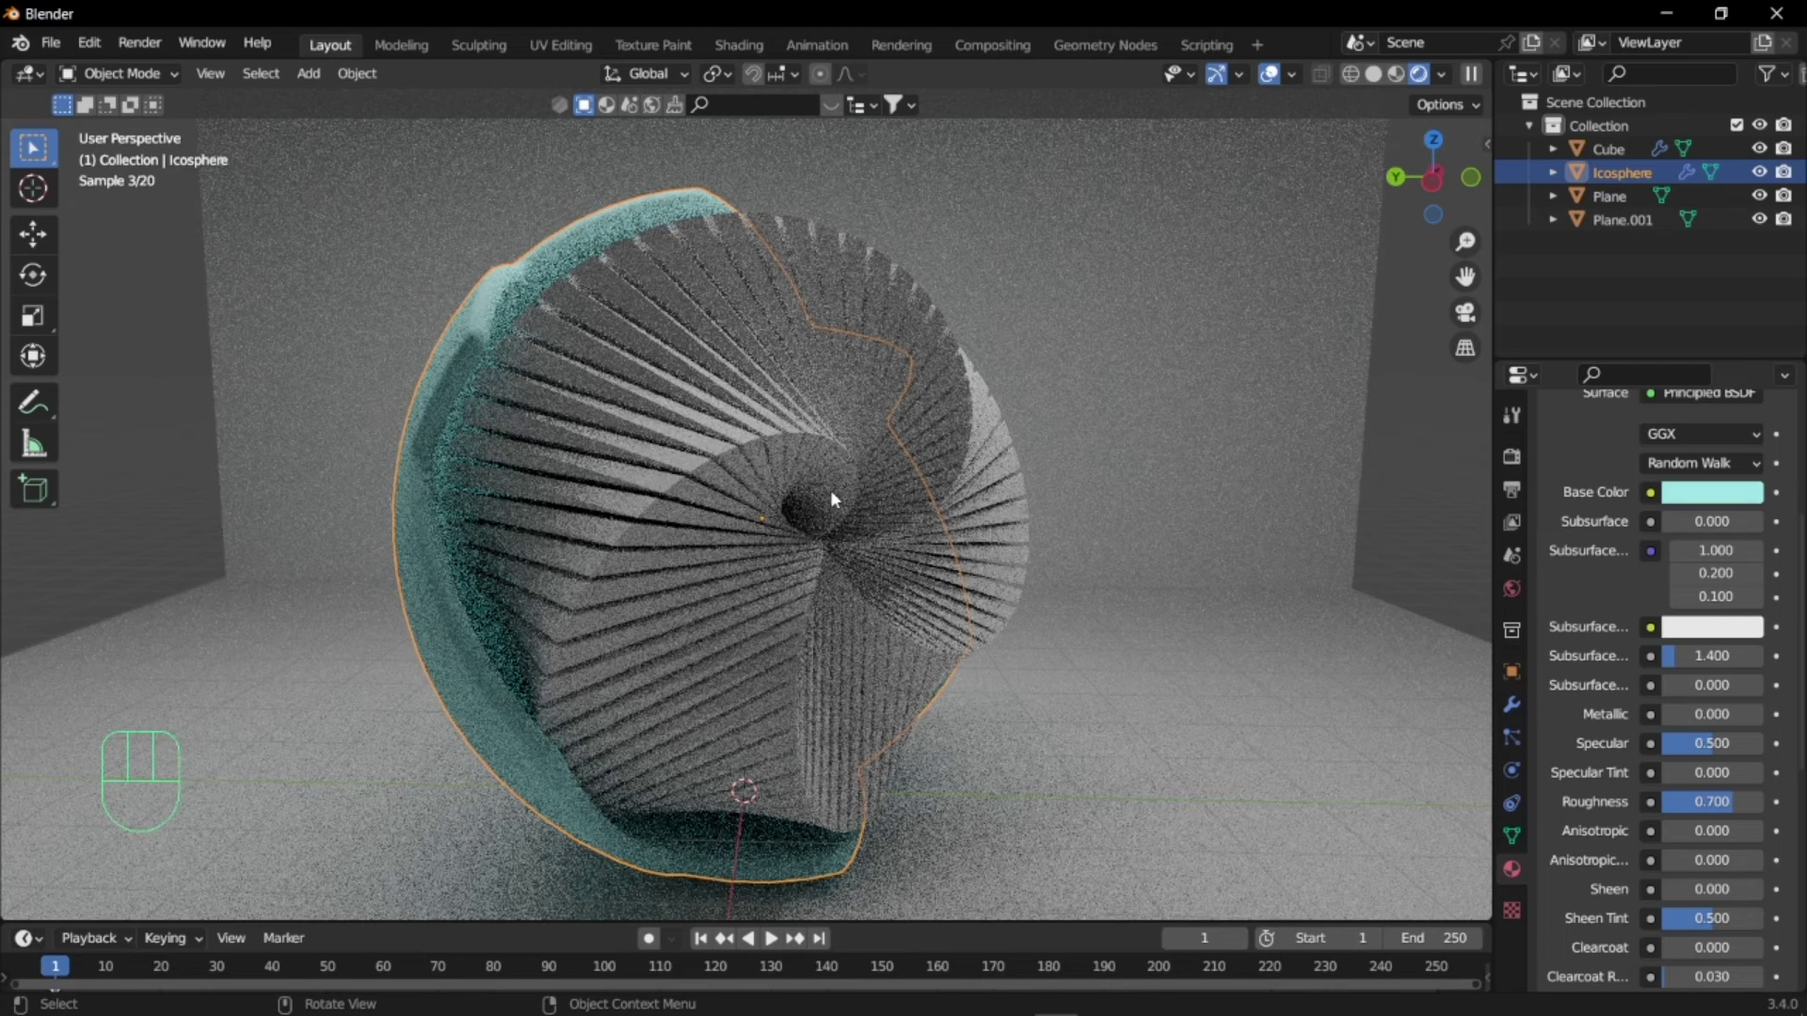
middle_click(775, 484)
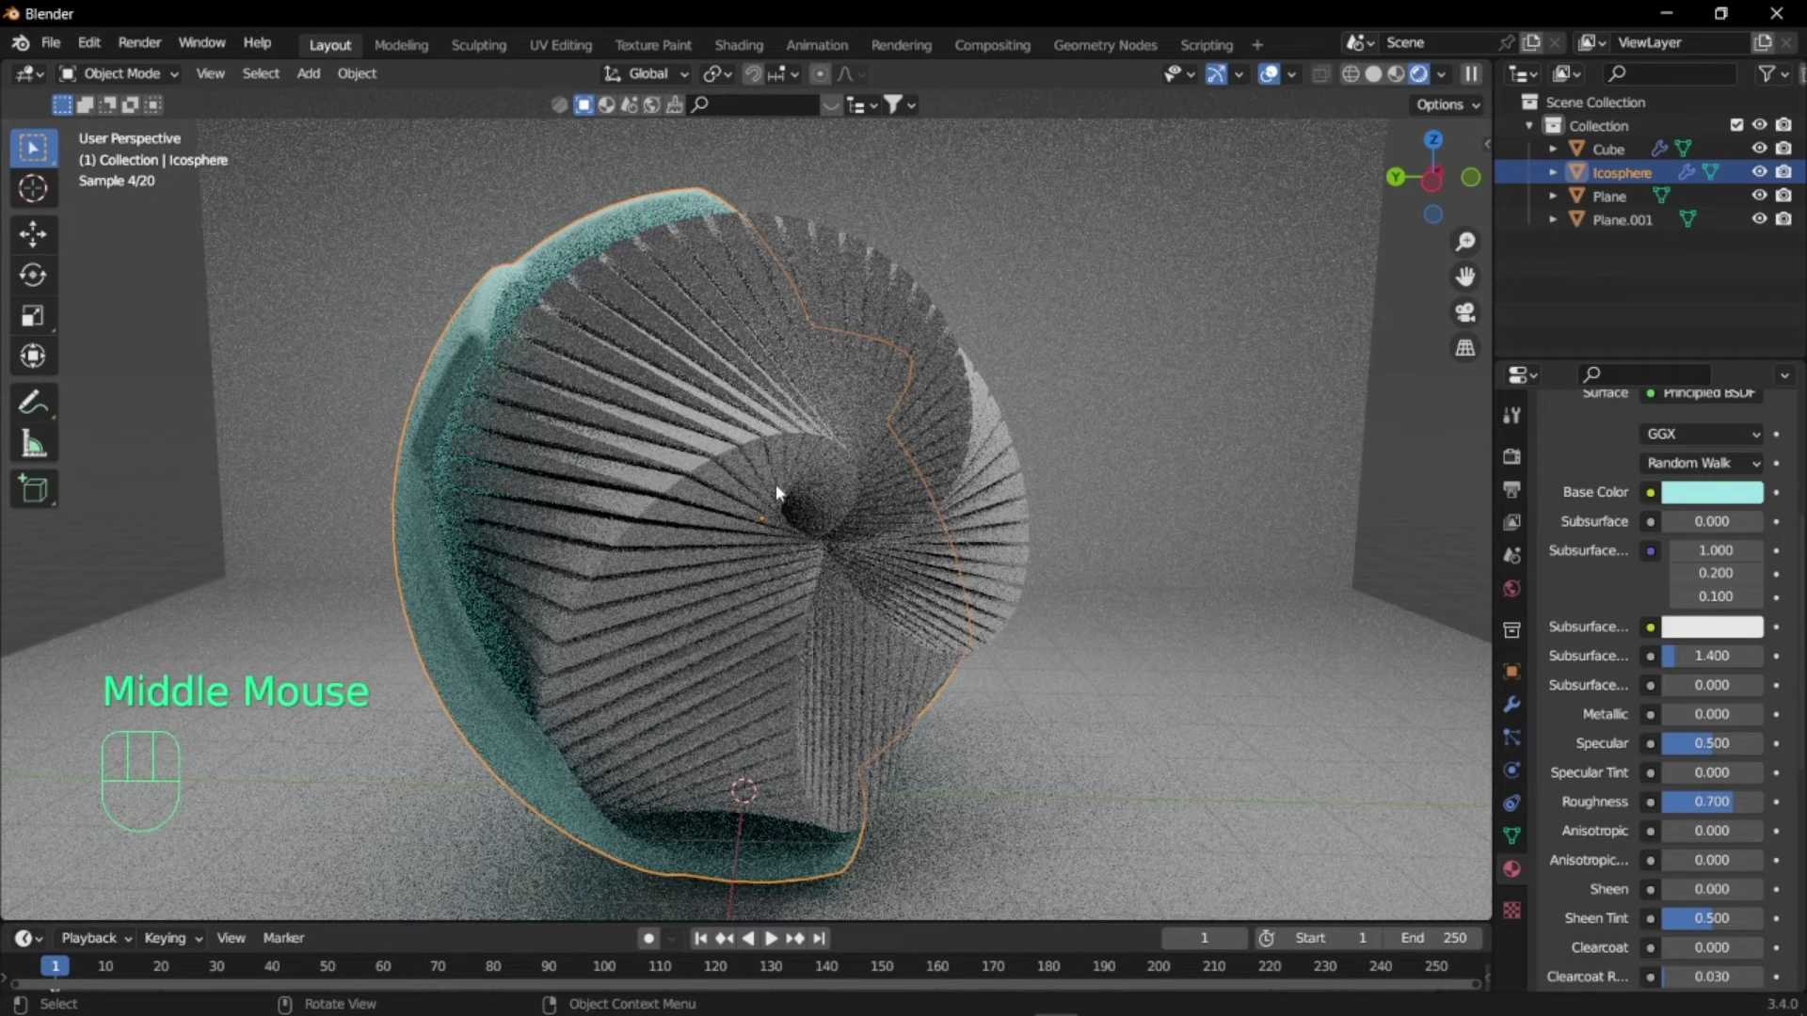
- In Edit Mode with X-ray solid view, select slab faces near the swirl's centre
left_click(895, 449)
key("Tab")
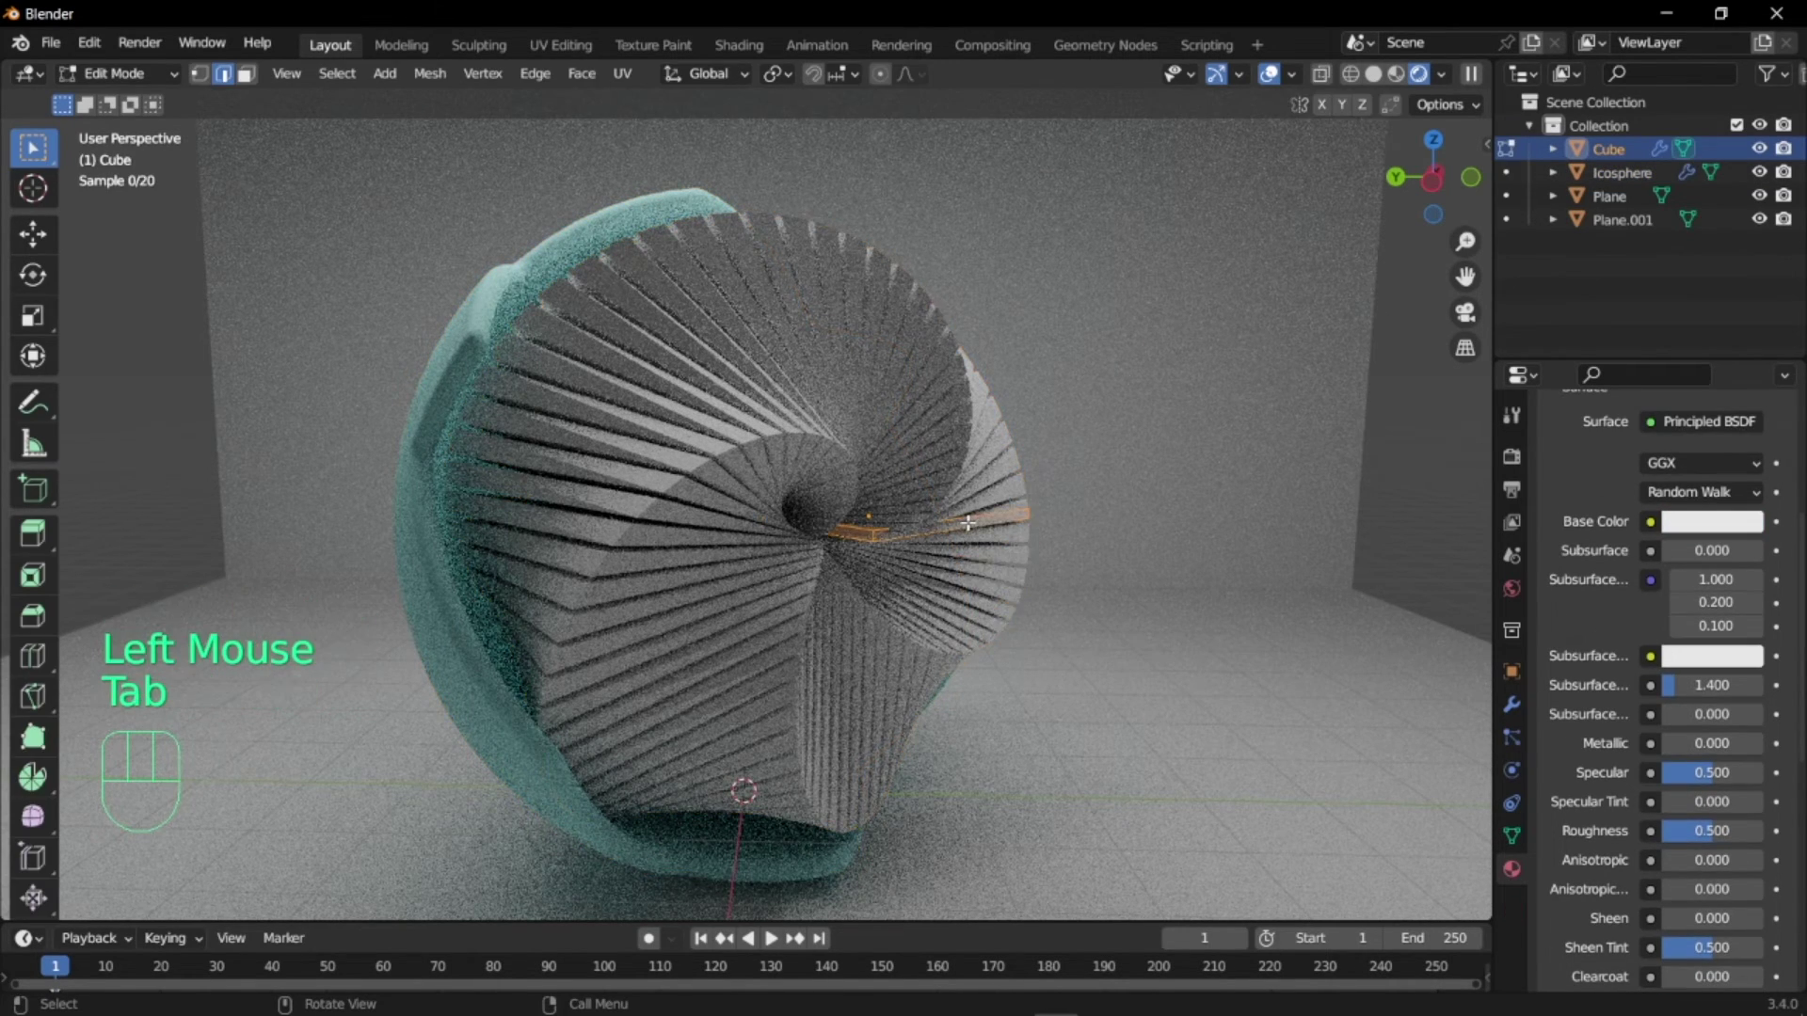
middle_click_drag(894, 498, 824, 513)
scroll(824, 512, "up", 4)
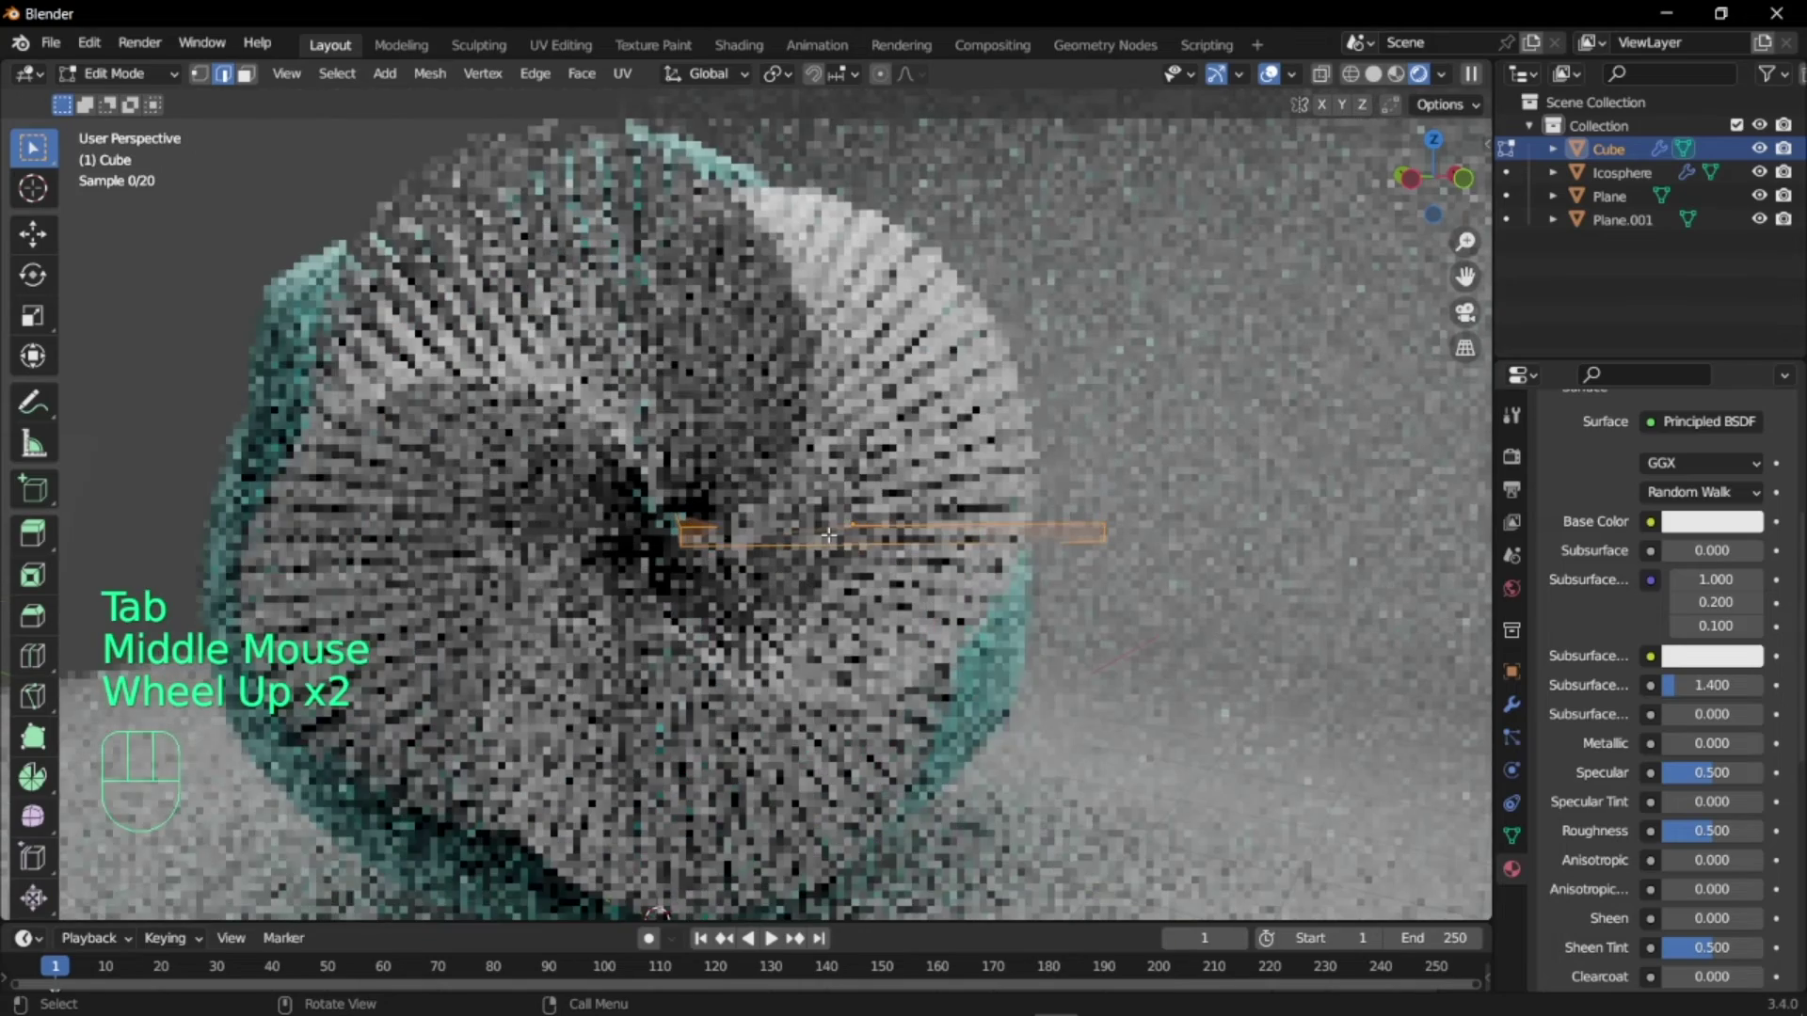
key("3")
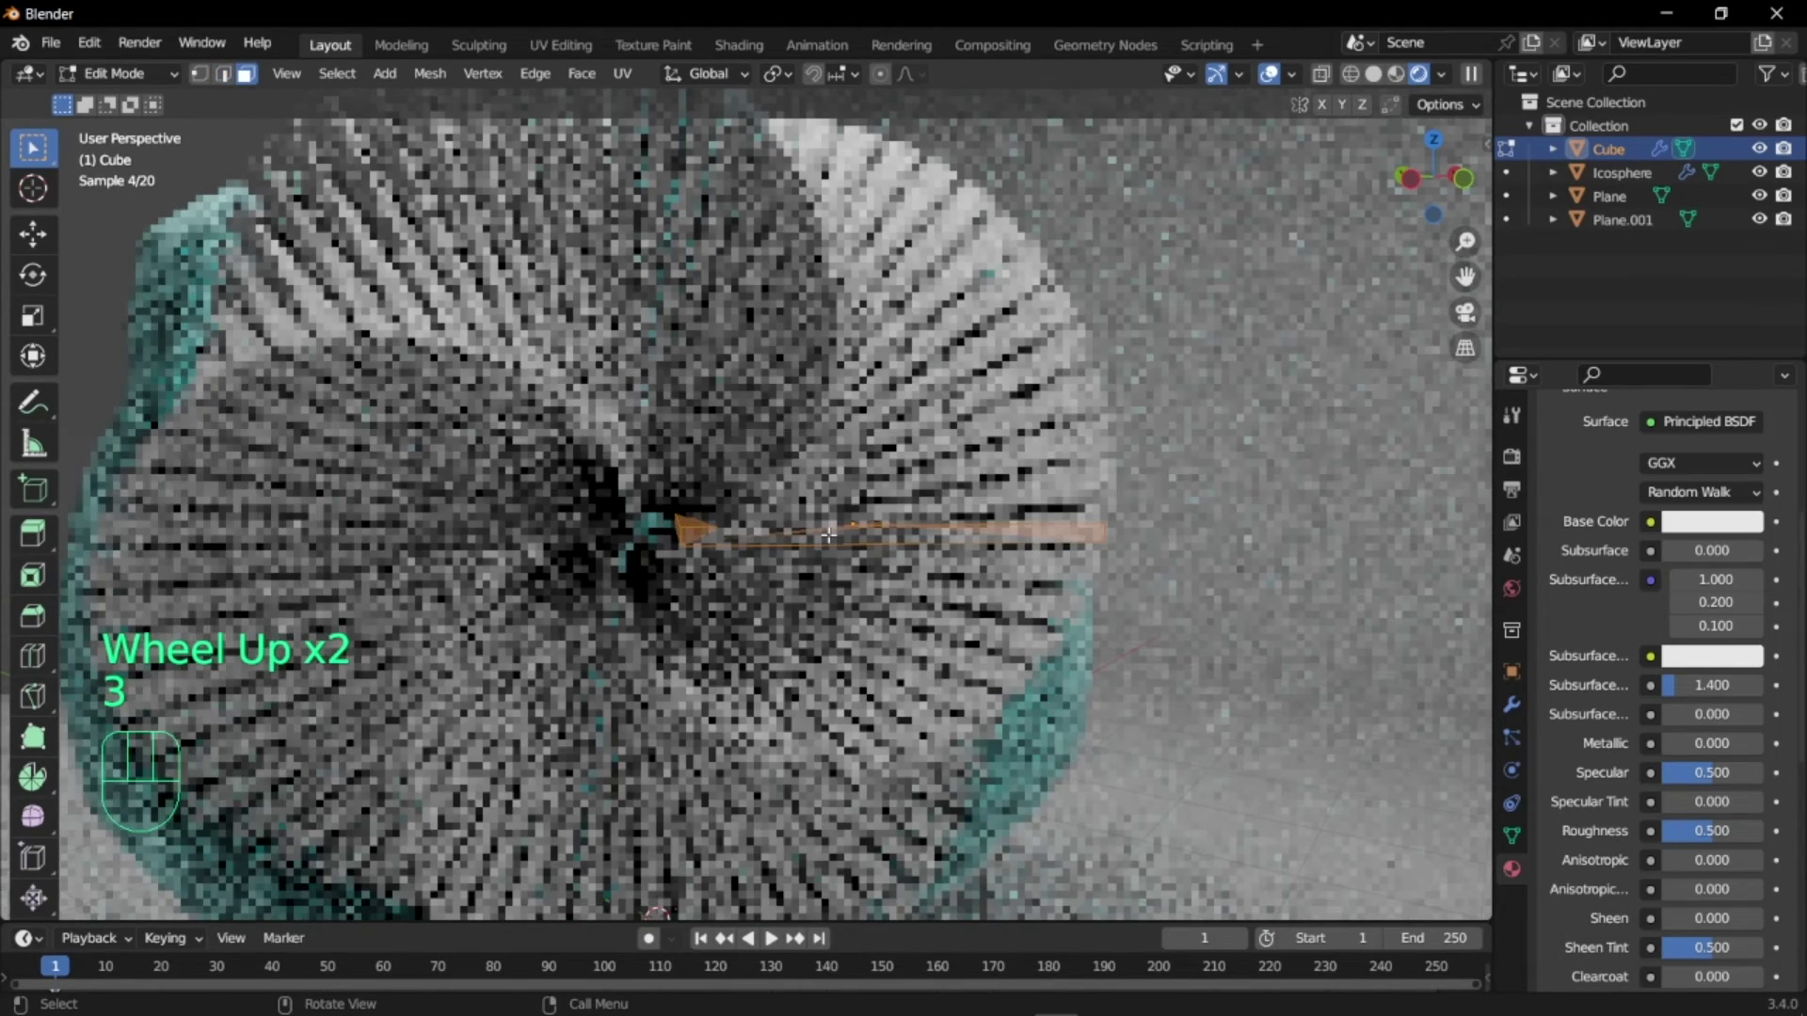
left_click(828, 535)
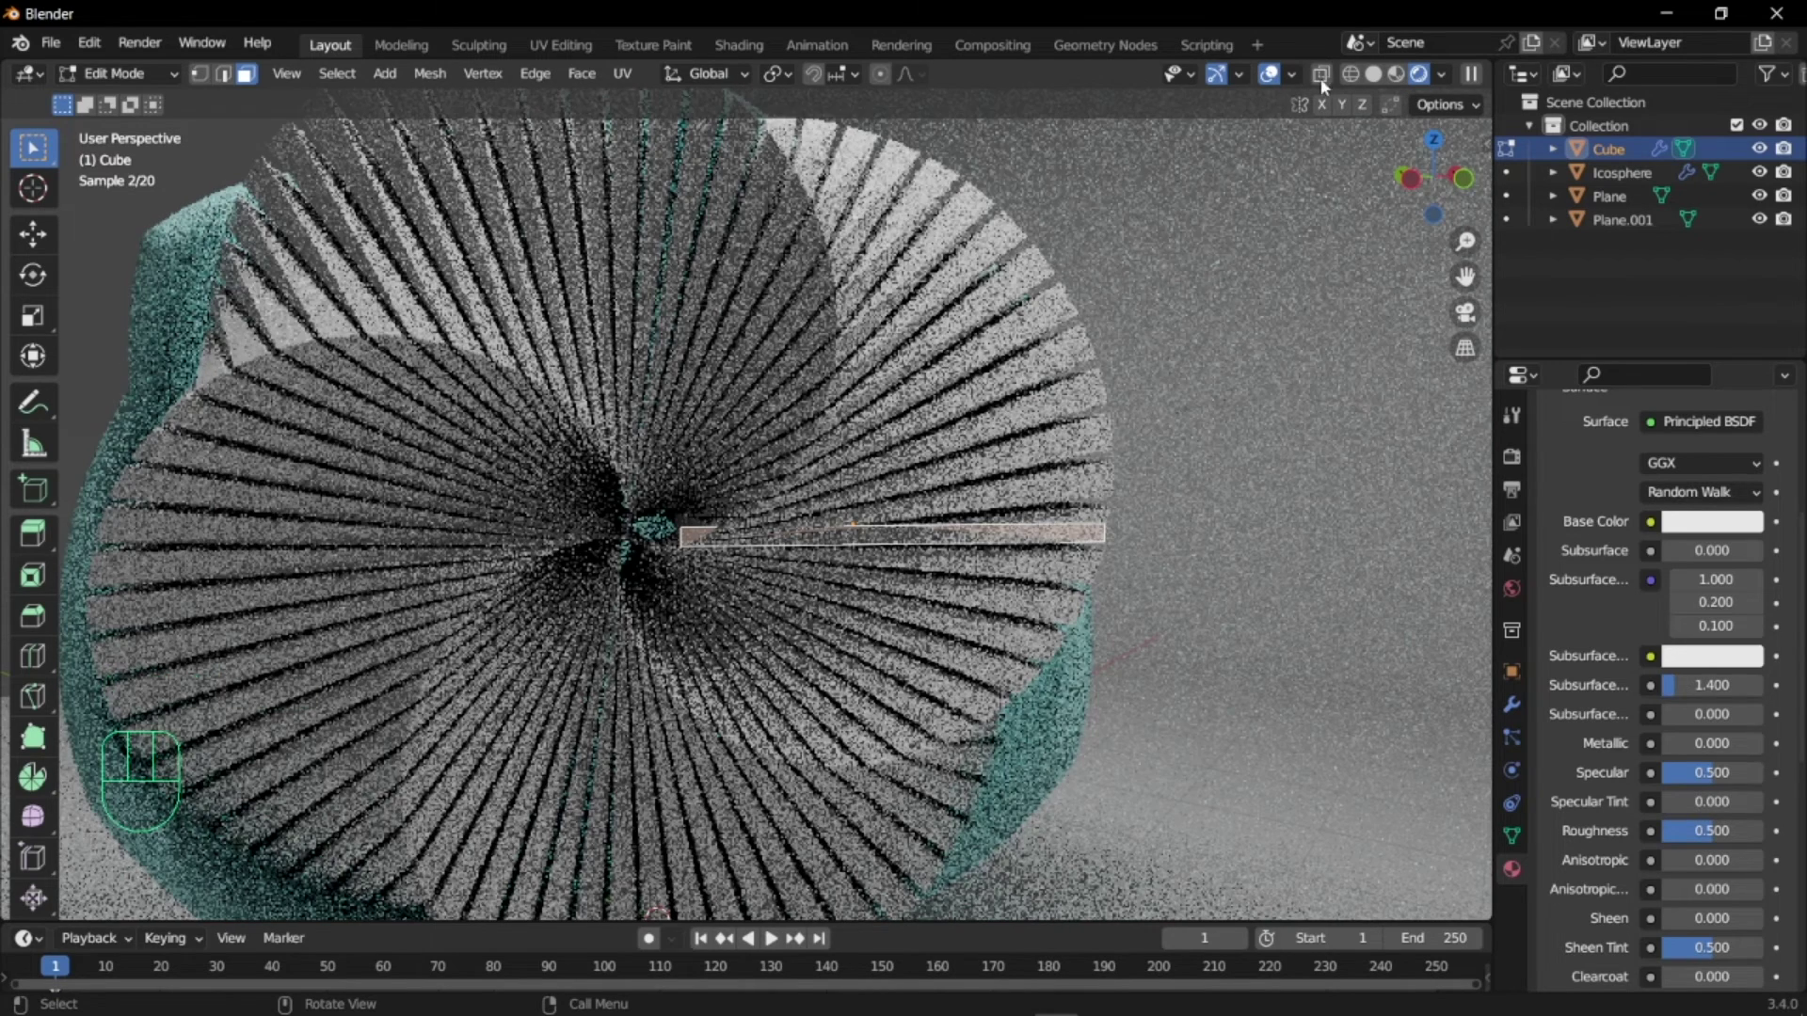
left_click(1373, 73)
left_click(1350, 74)
middle_click_drag(868, 387, 766, 496)
left_click(766, 496, "shift")
scroll(774, 494, "up", 2)
scroll(776, 485, "up", 2)
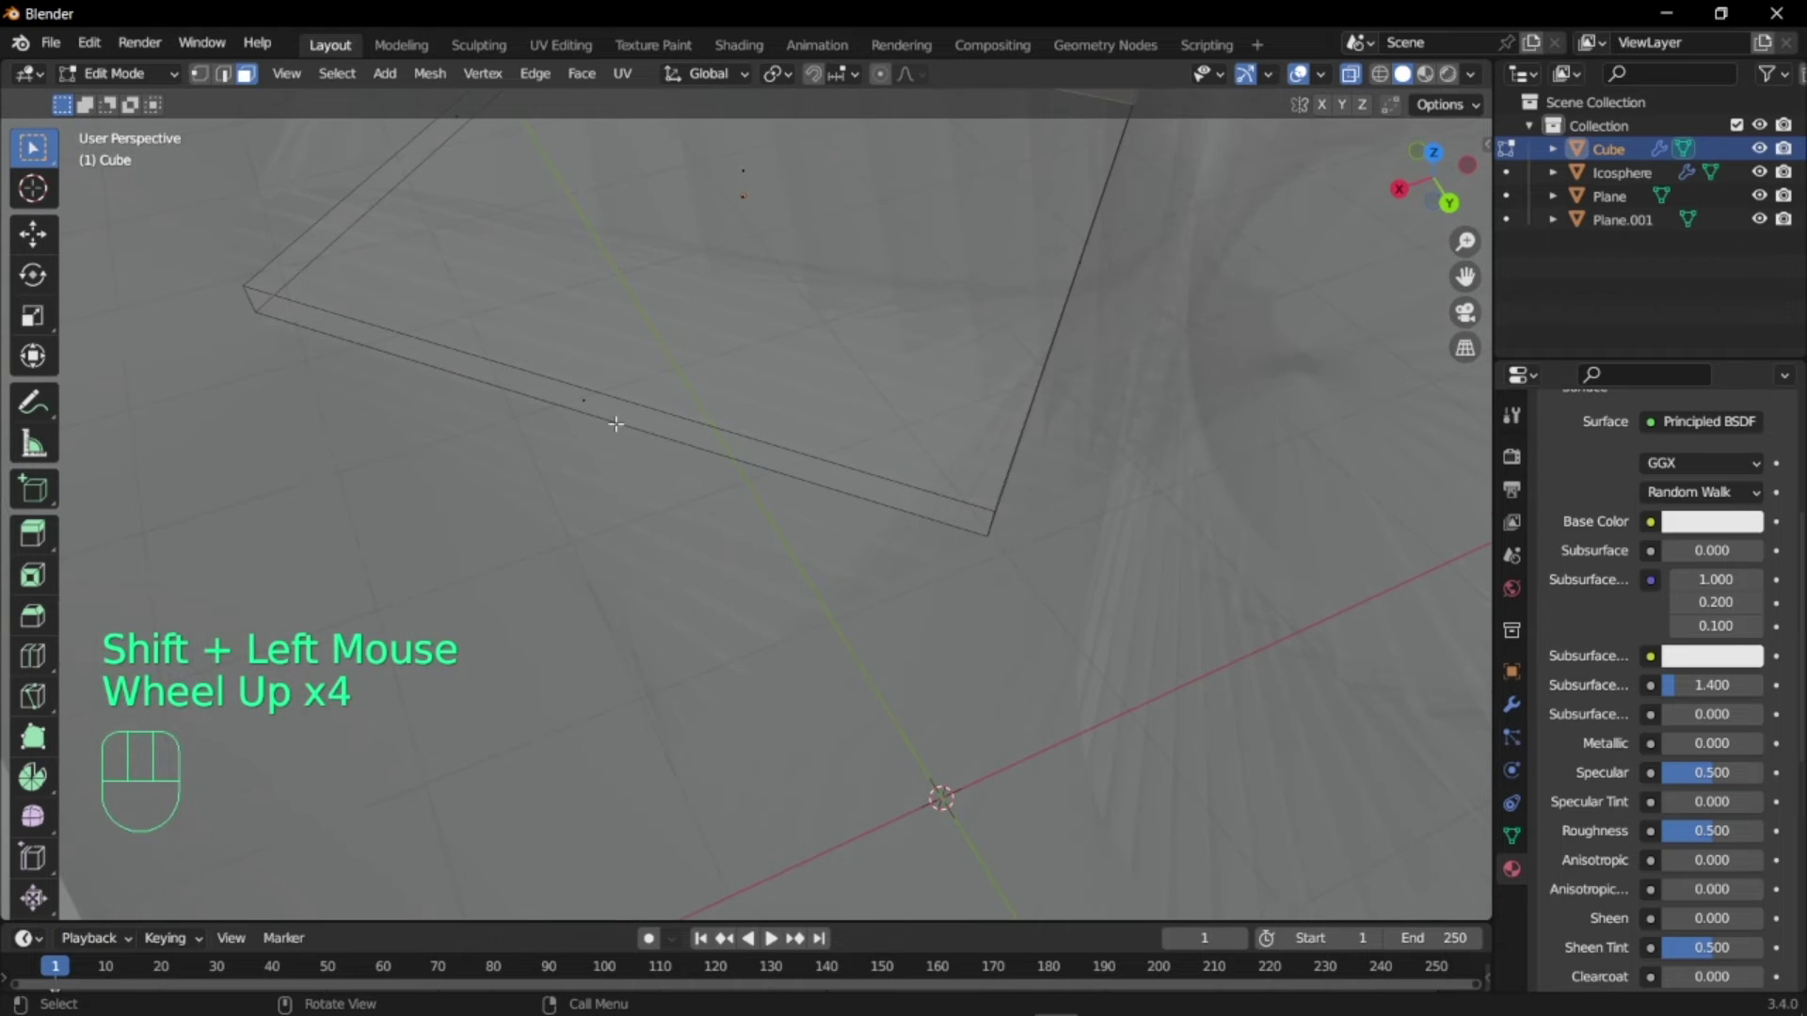
middle_click_drag(701, 435, 715, 452)
scroll(715, 451, "down", 3)
scroll(1632, 668, "up", 3)
- Add a new material slot and material, assigning it to the selected faces
left_click(1785, 453)
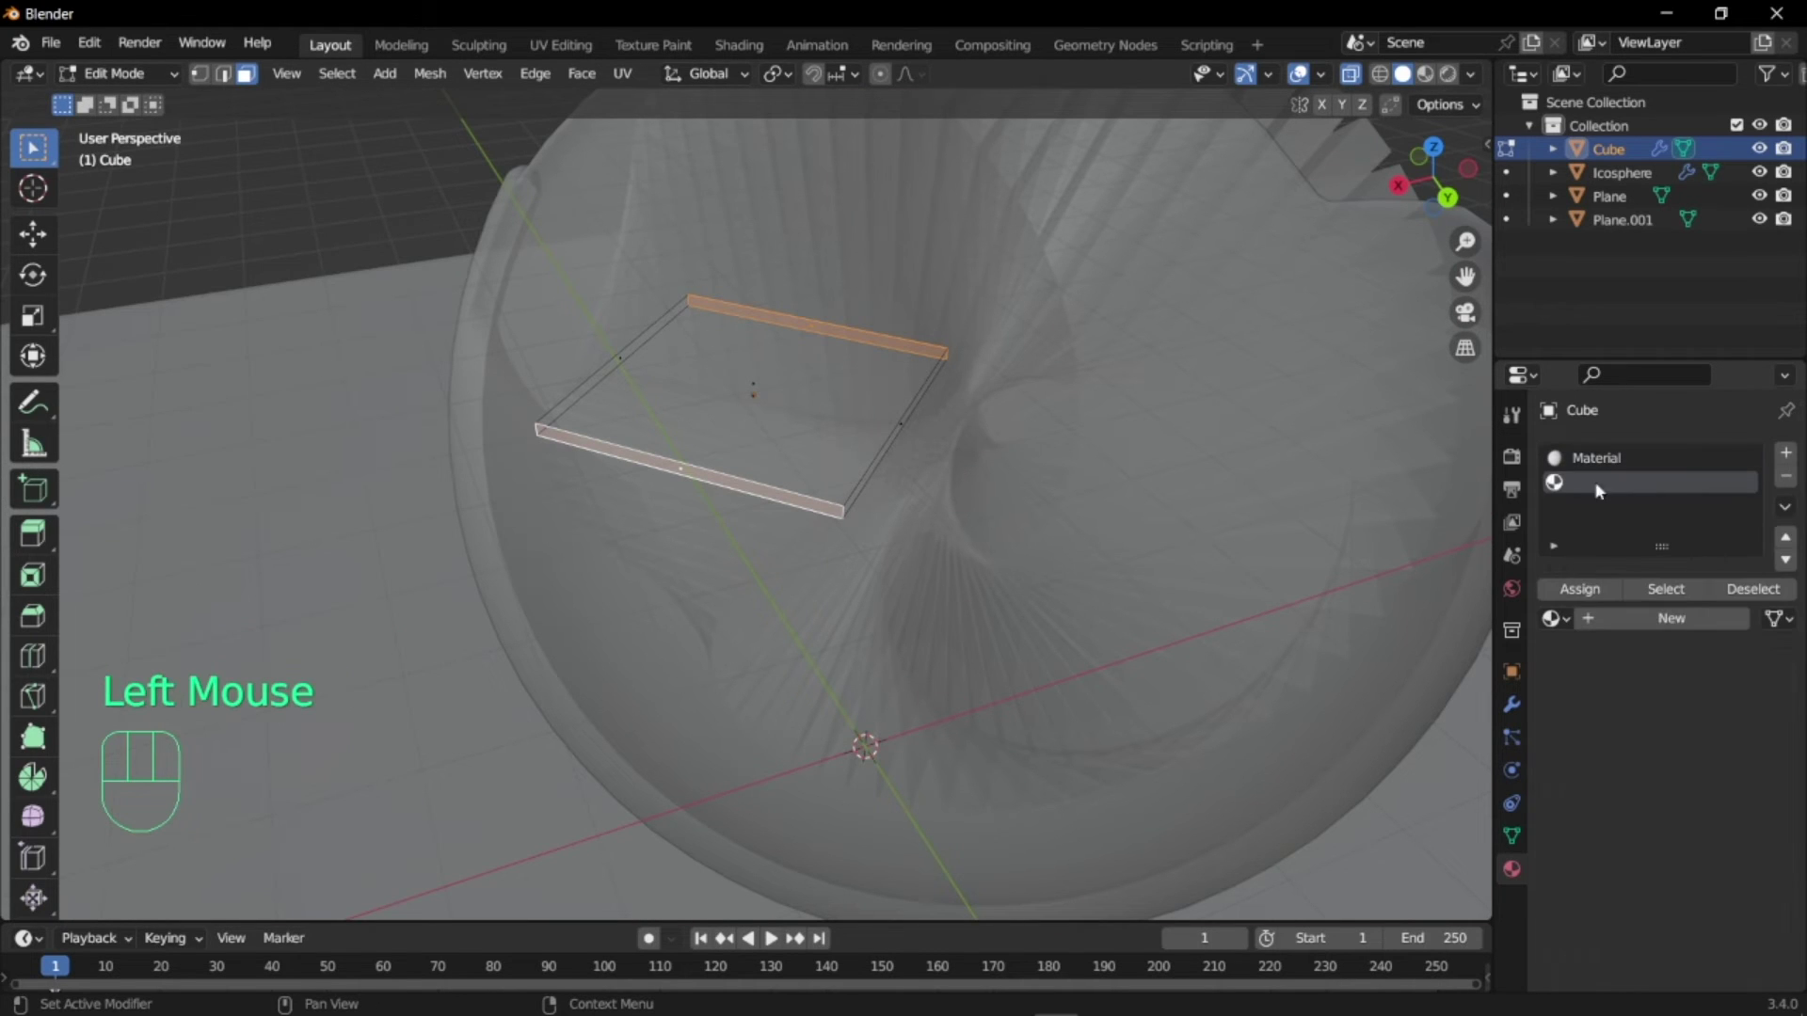
left_click(1639, 617)
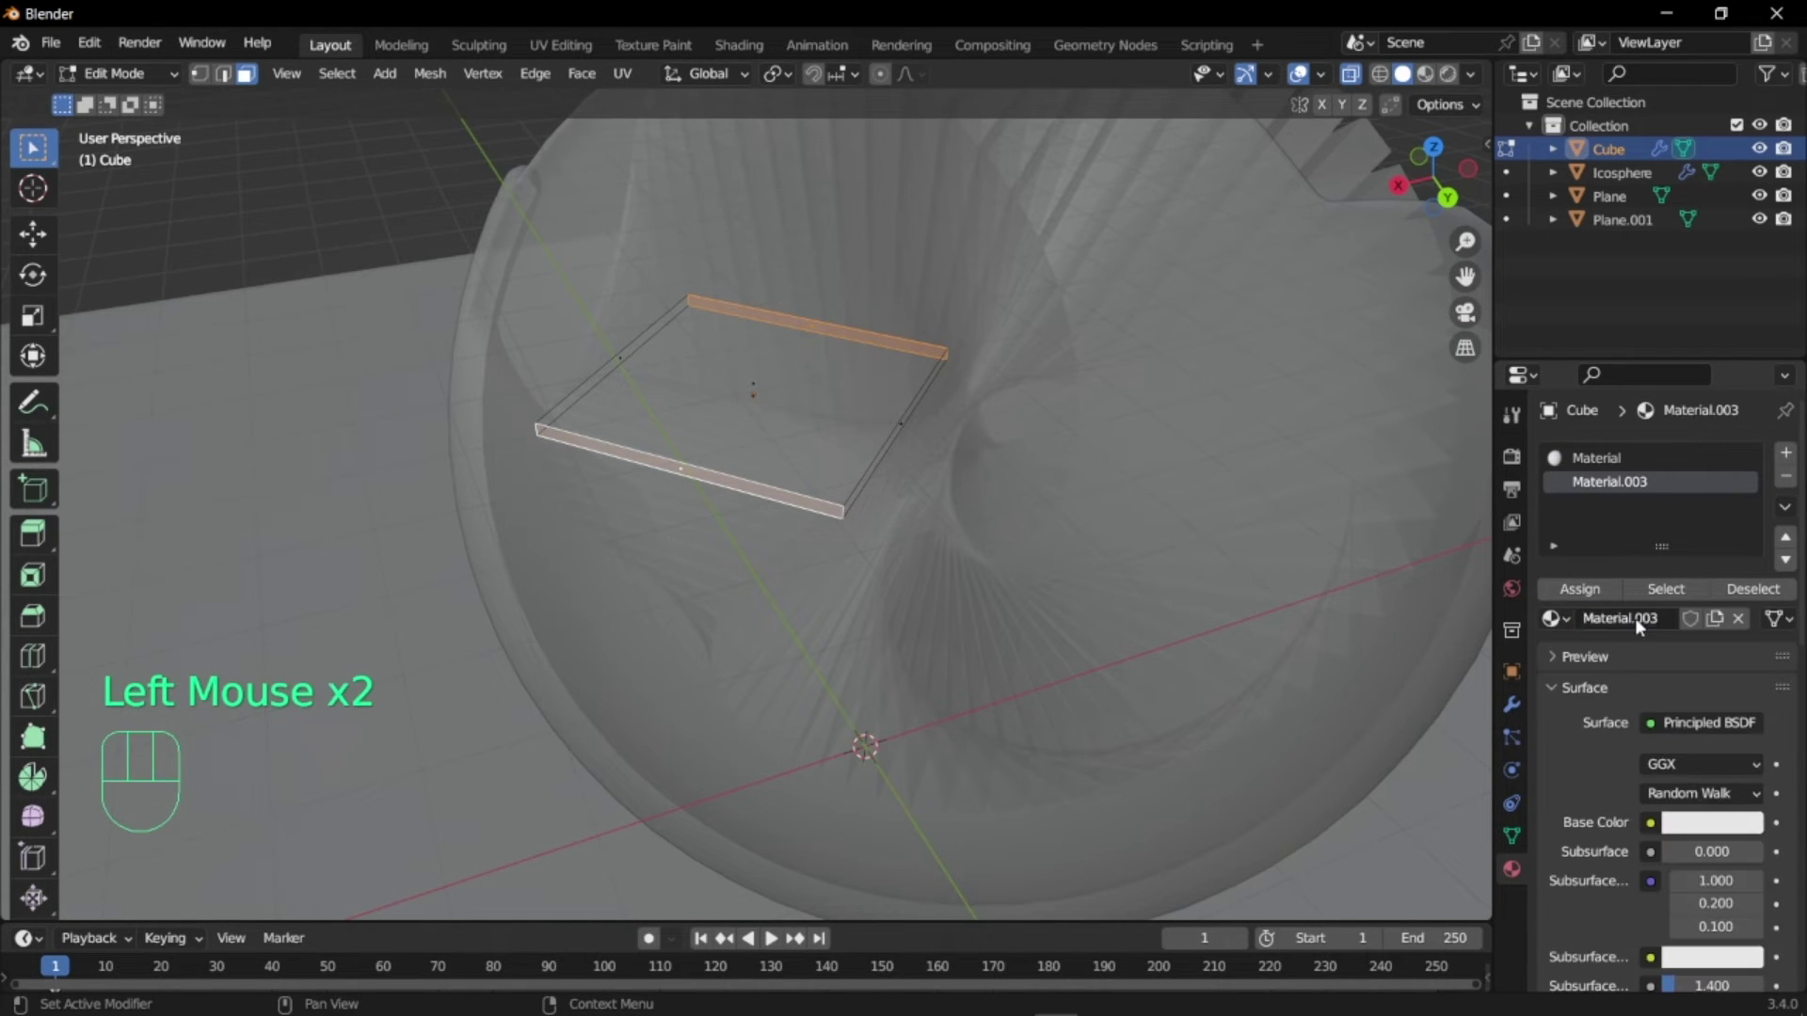
left_click(1586, 590)
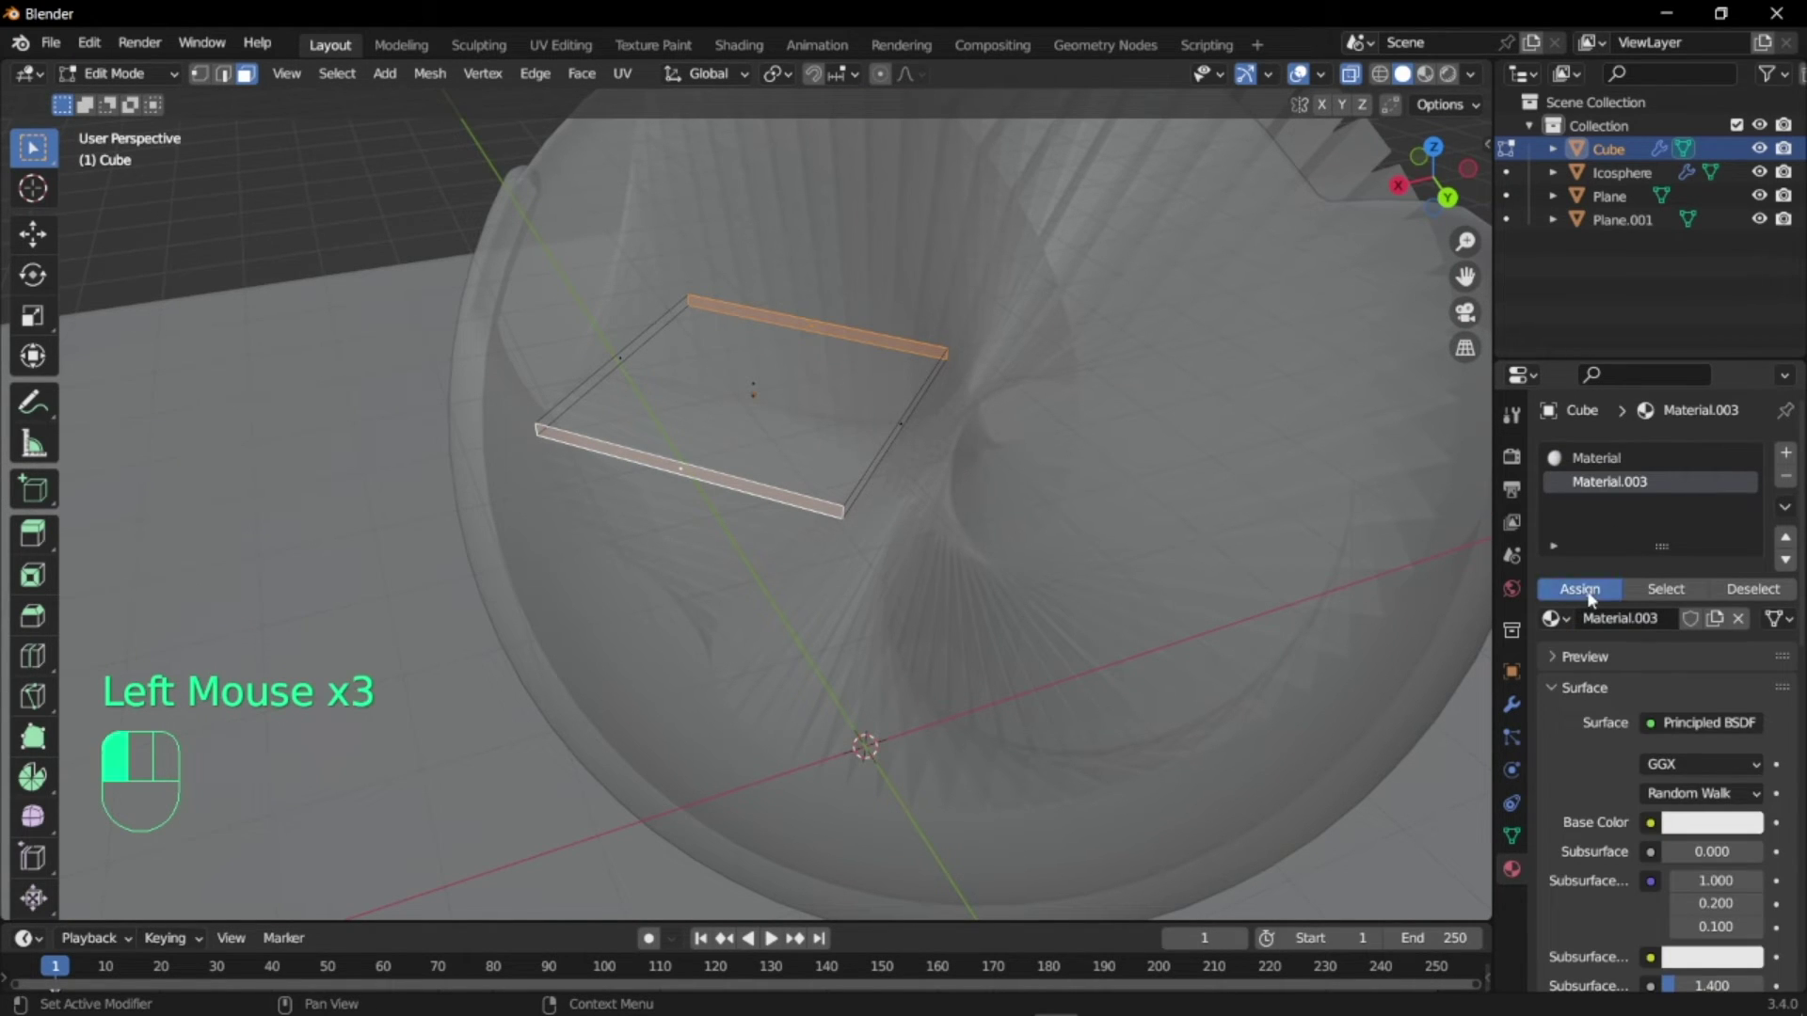
- Set the new material's base colour to a pale light blue with saturation 0.409
left_click(1696, 822)
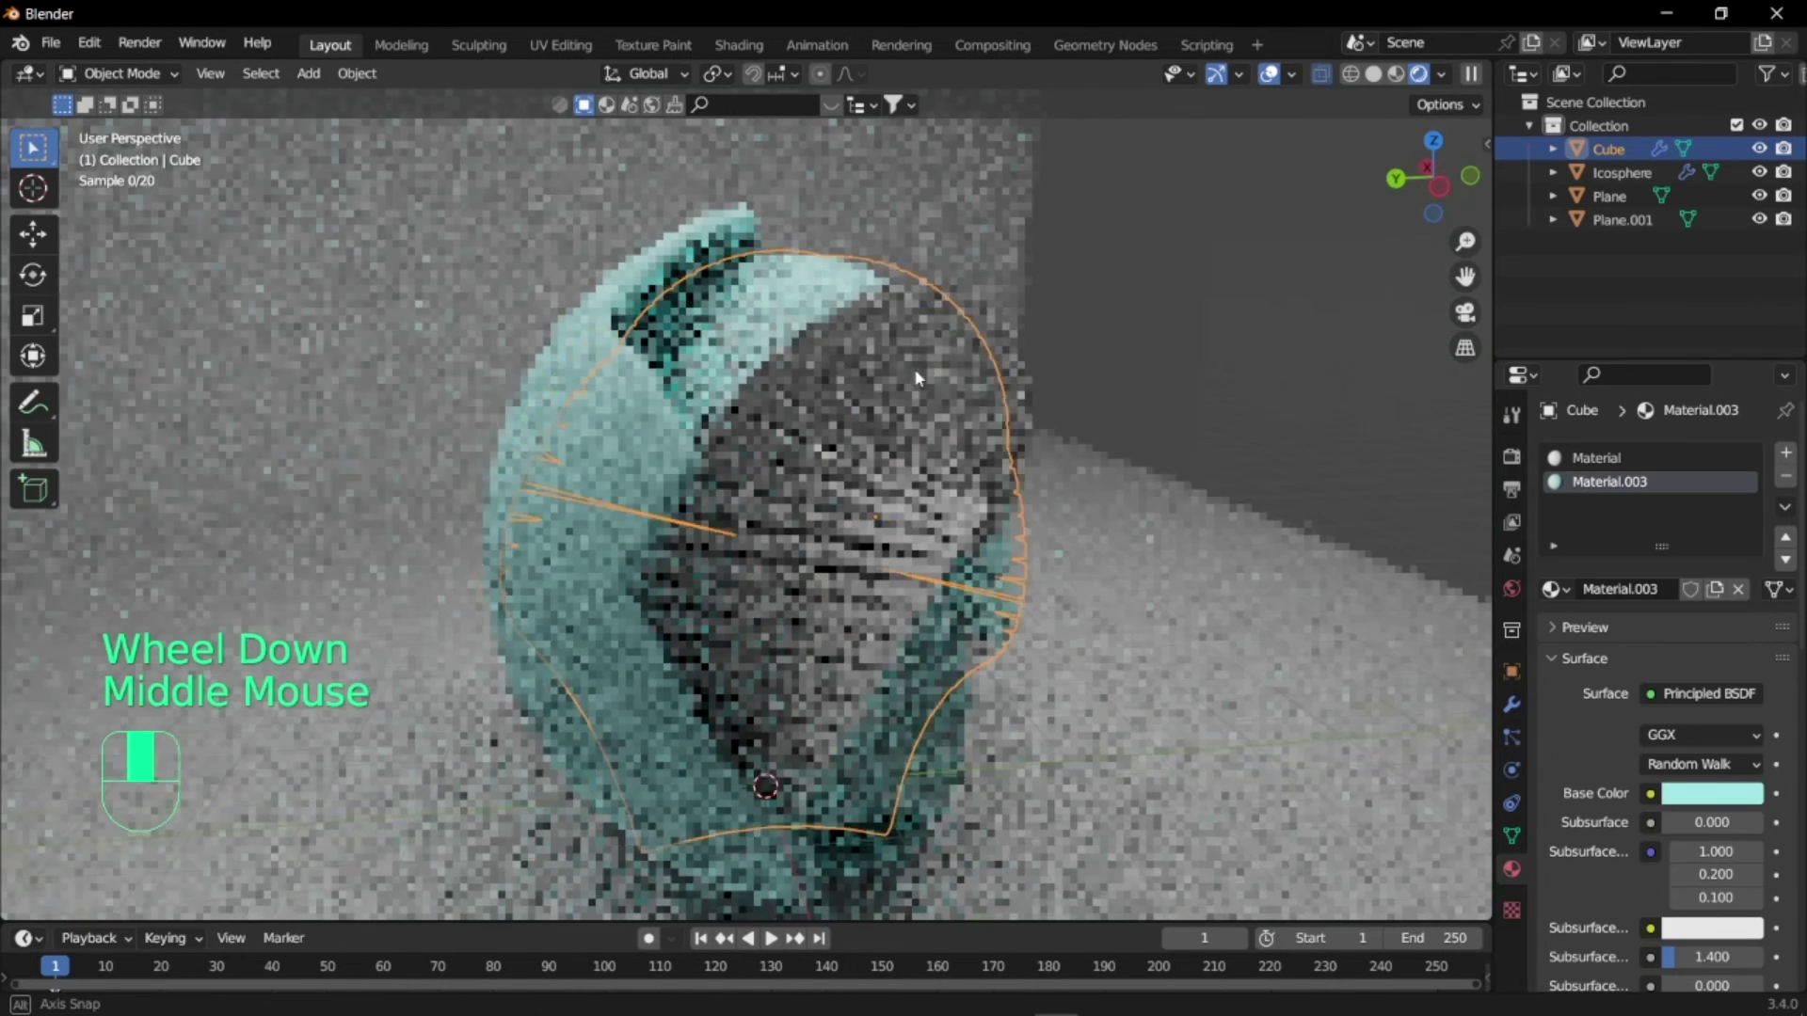
middle_click_drag(920, 371, 885, 367)
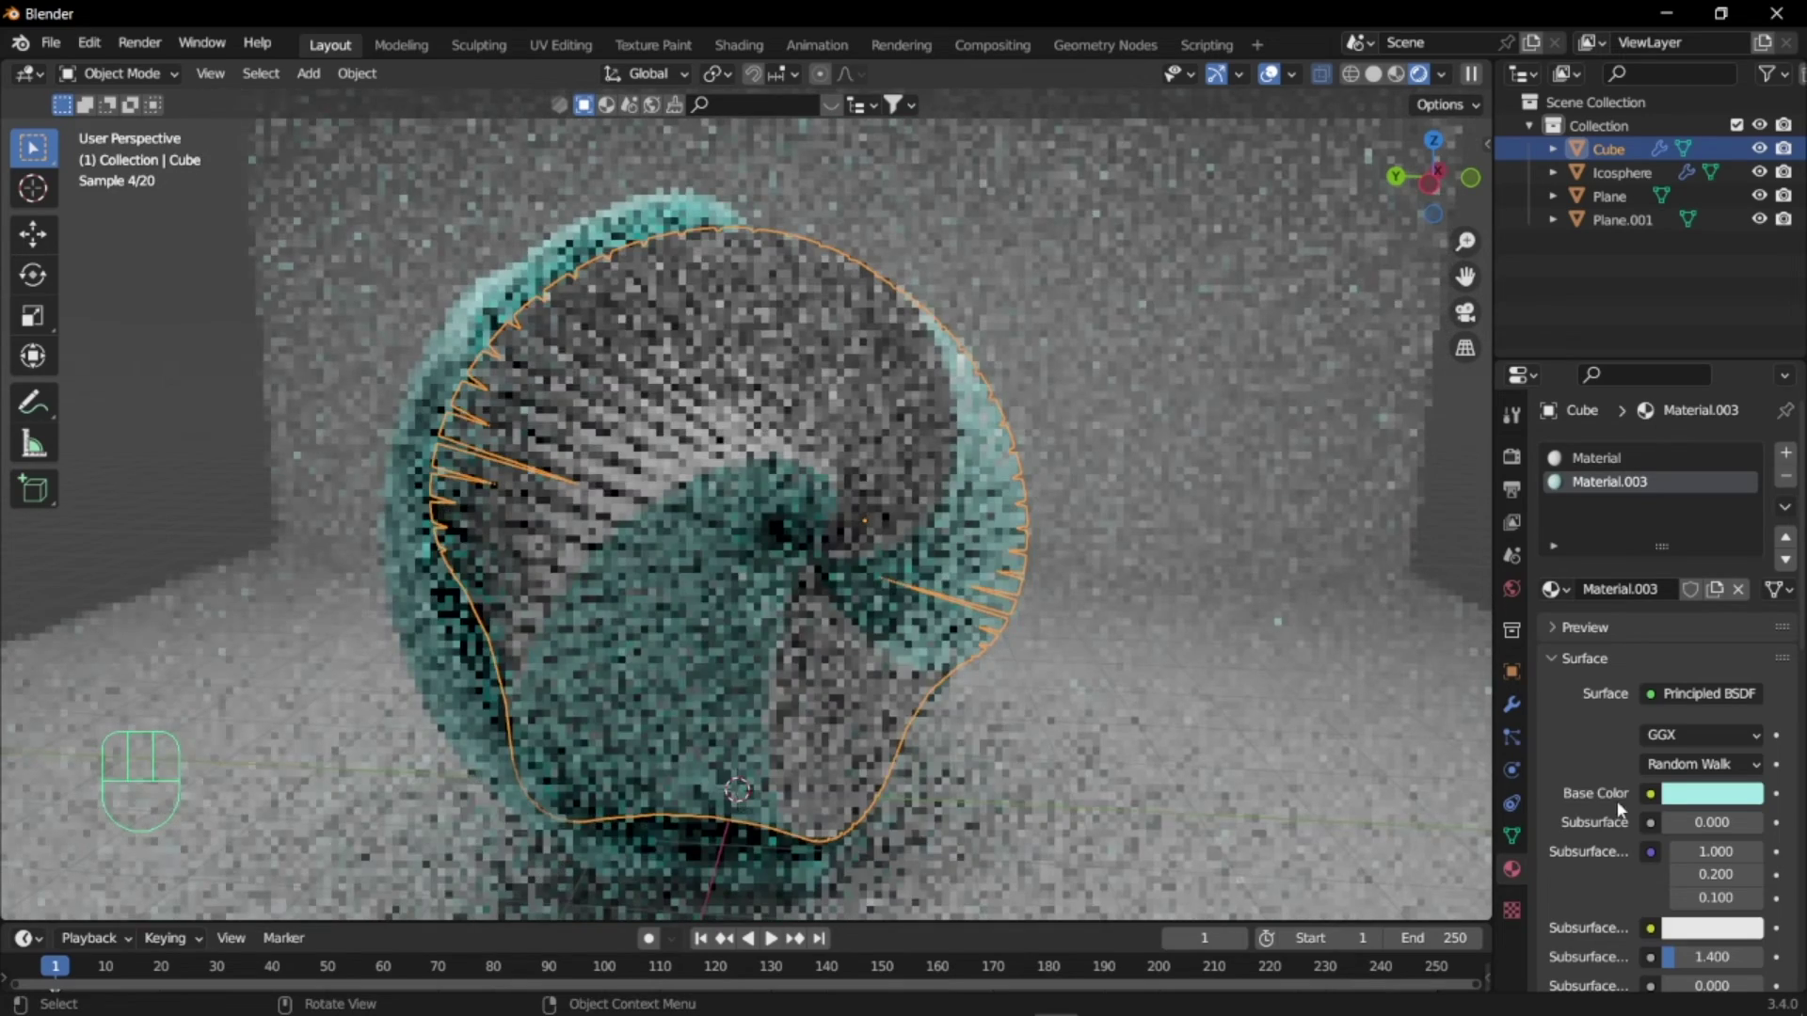
left_click(1684, 799)
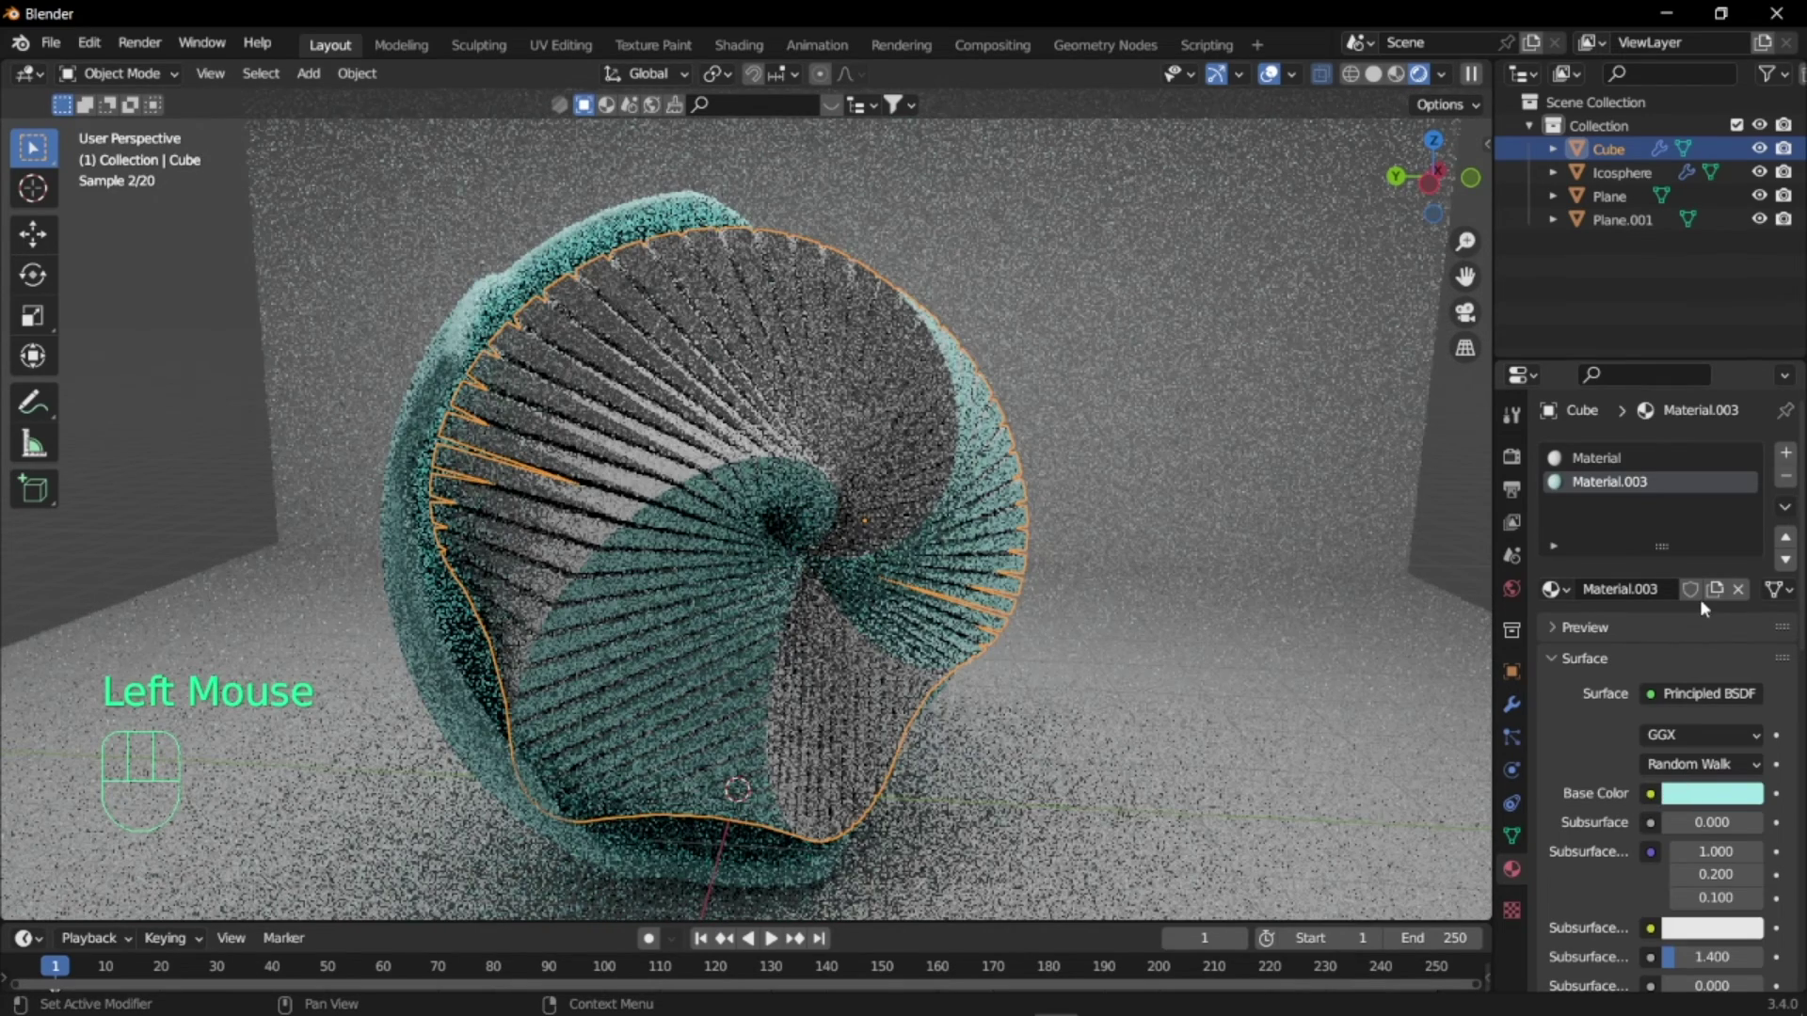
left_click(1706, 802)
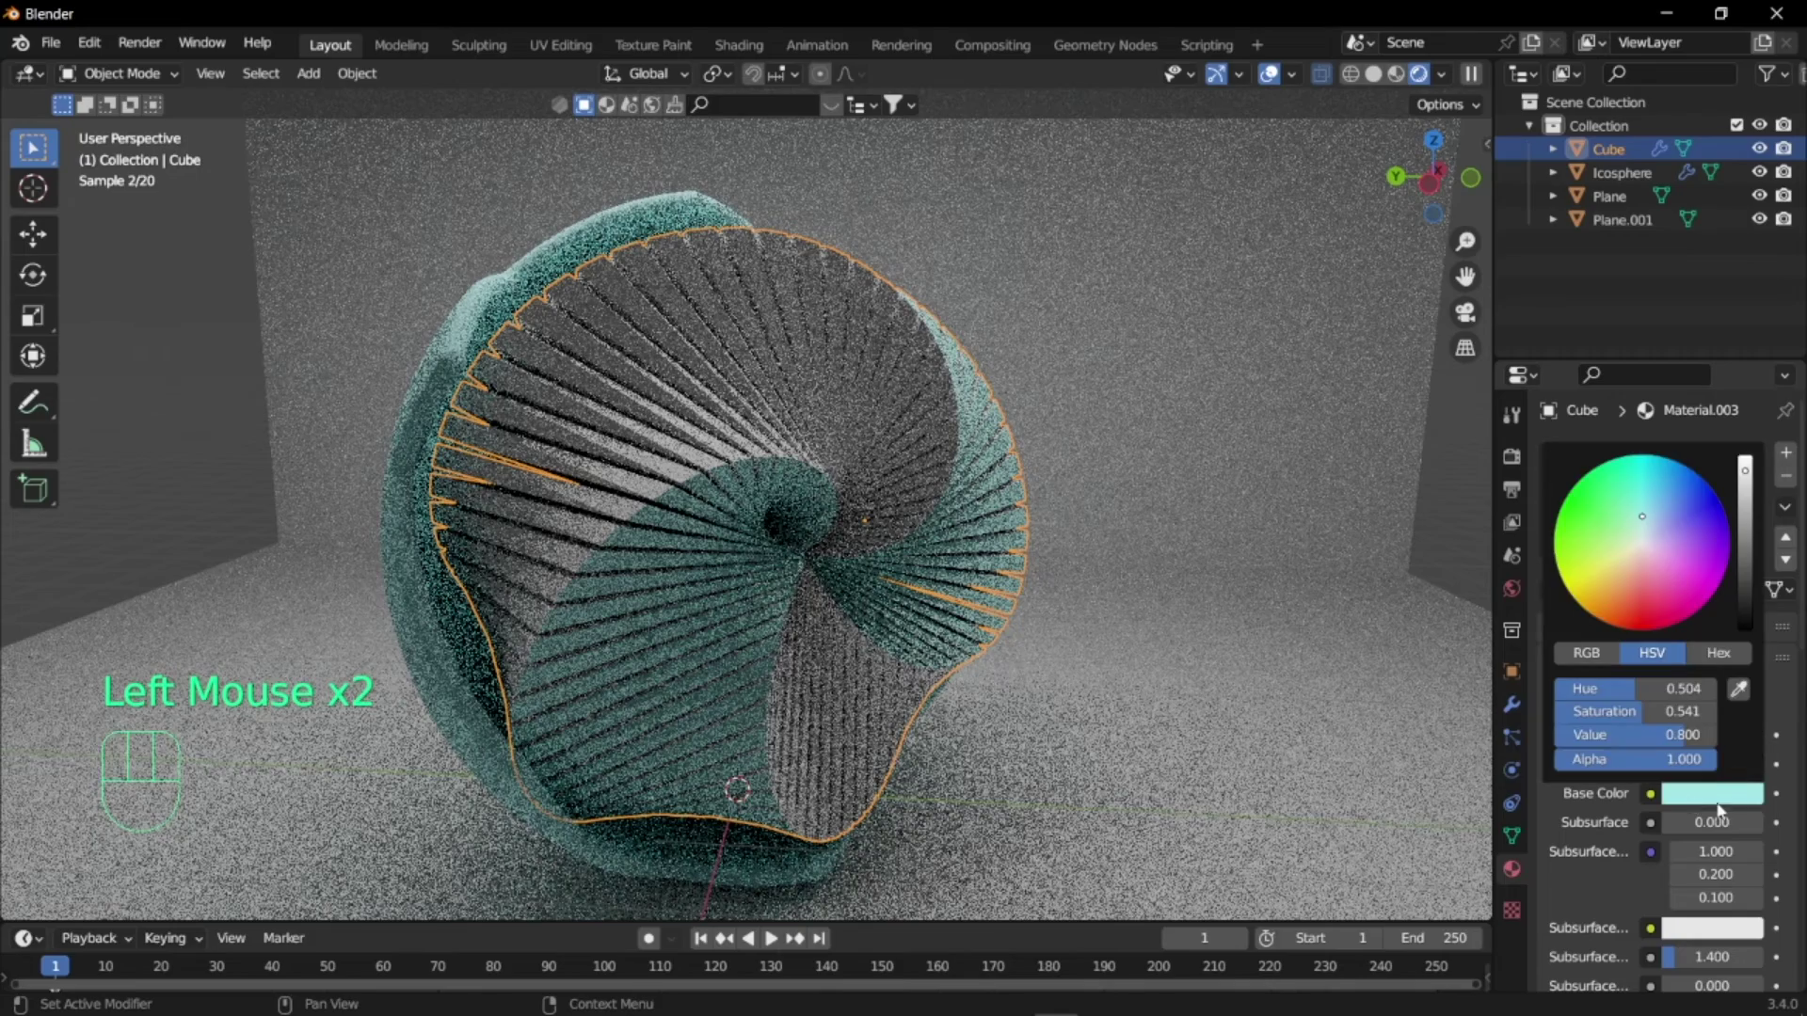
left_click(1649, 547)
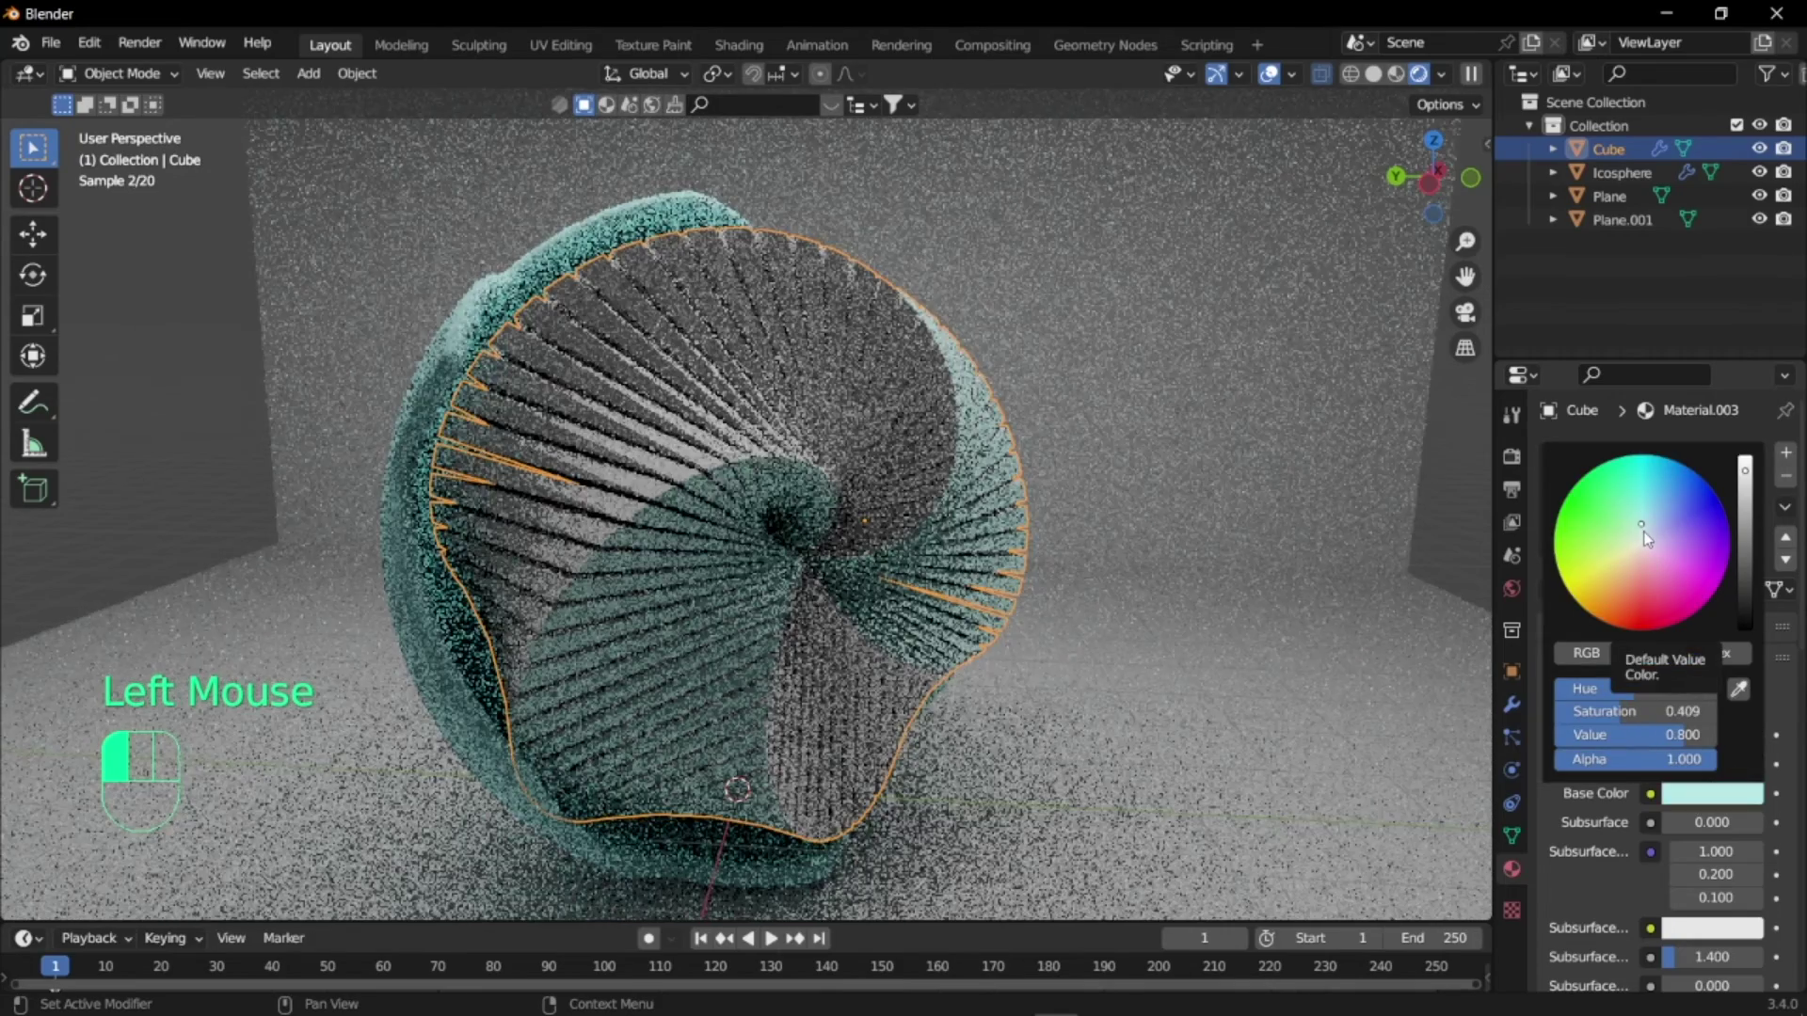
left_click(1644, 538)
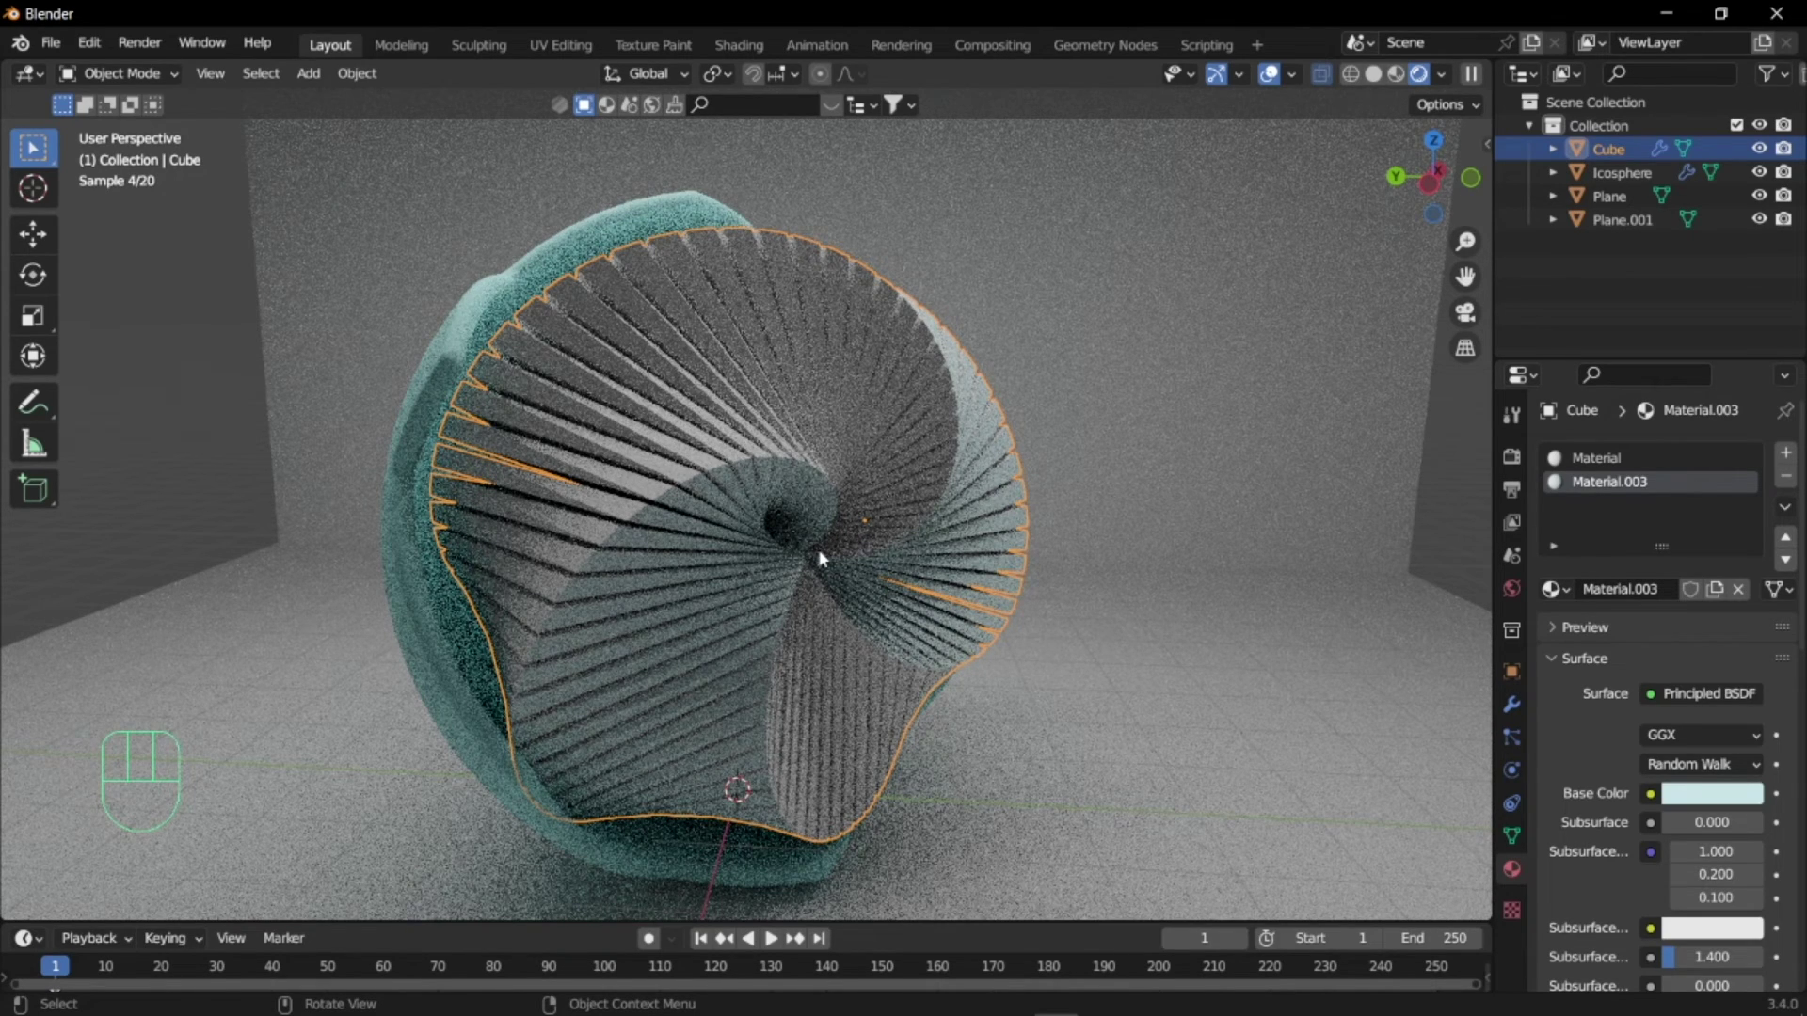
- Add a UV sphere and raise it 2.4832 m along Z
key("shift+a")
mouse_move(819, 551)
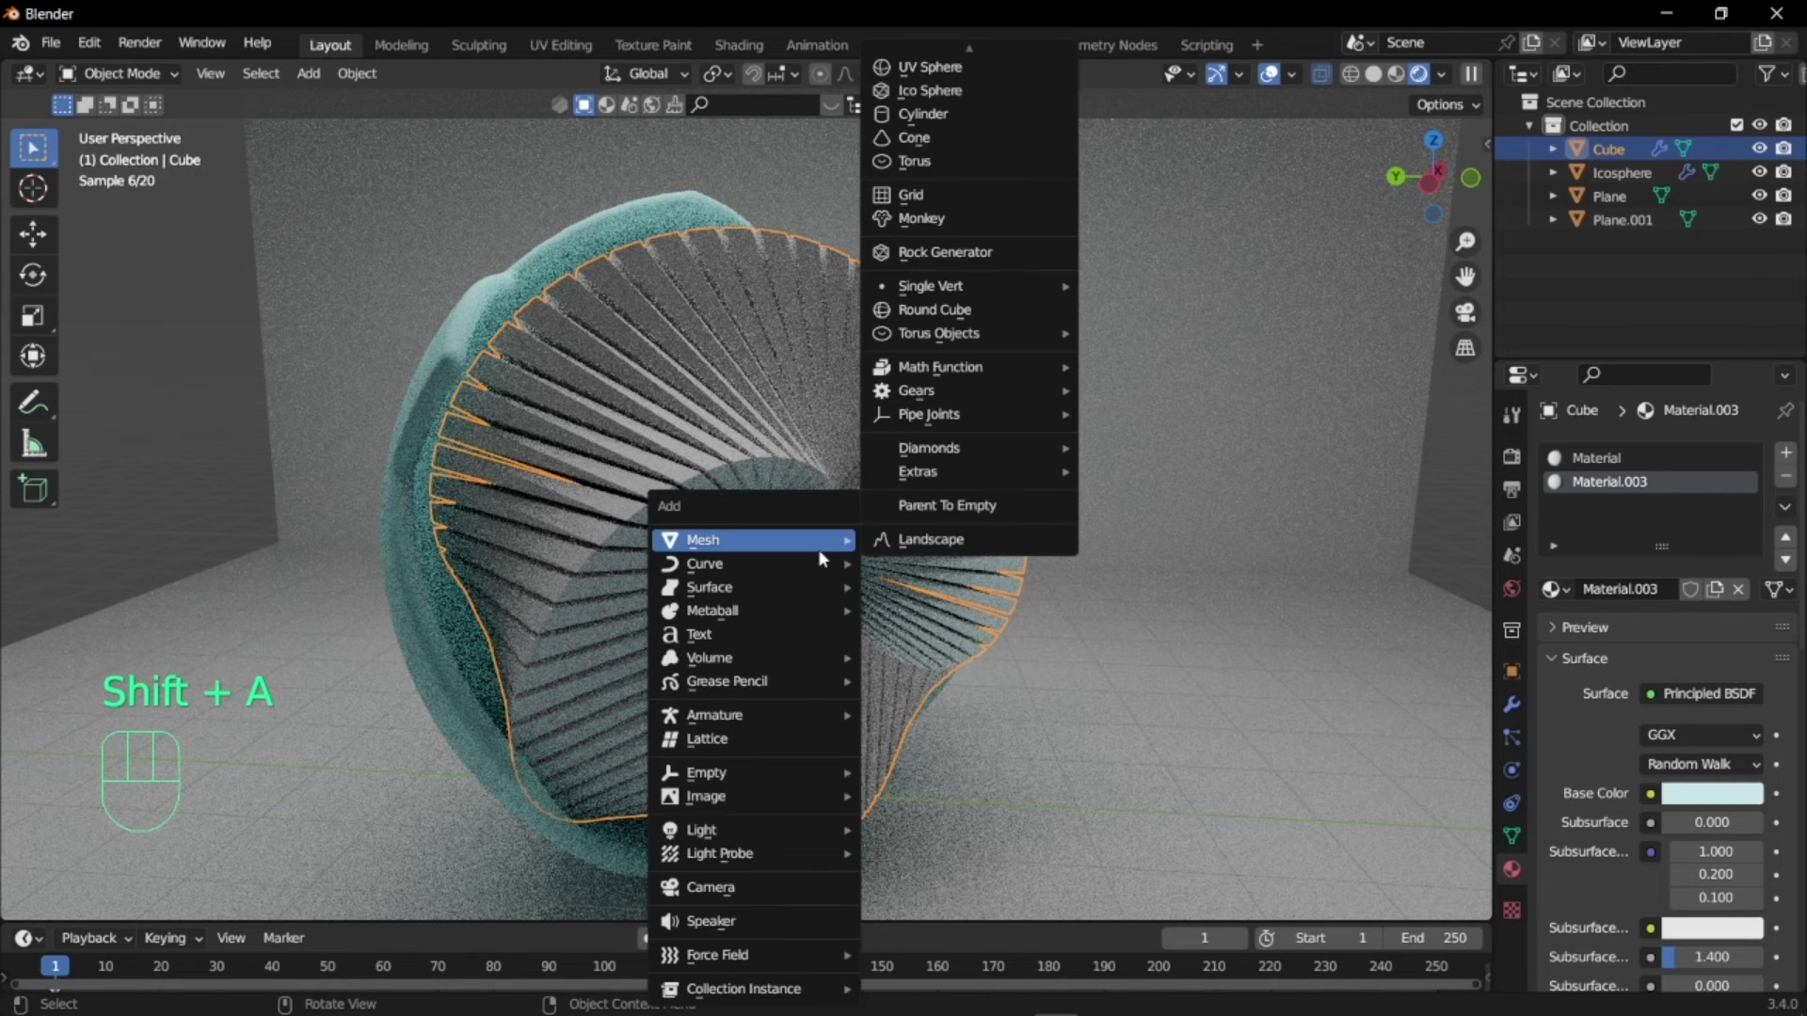
left_click(978, 71)
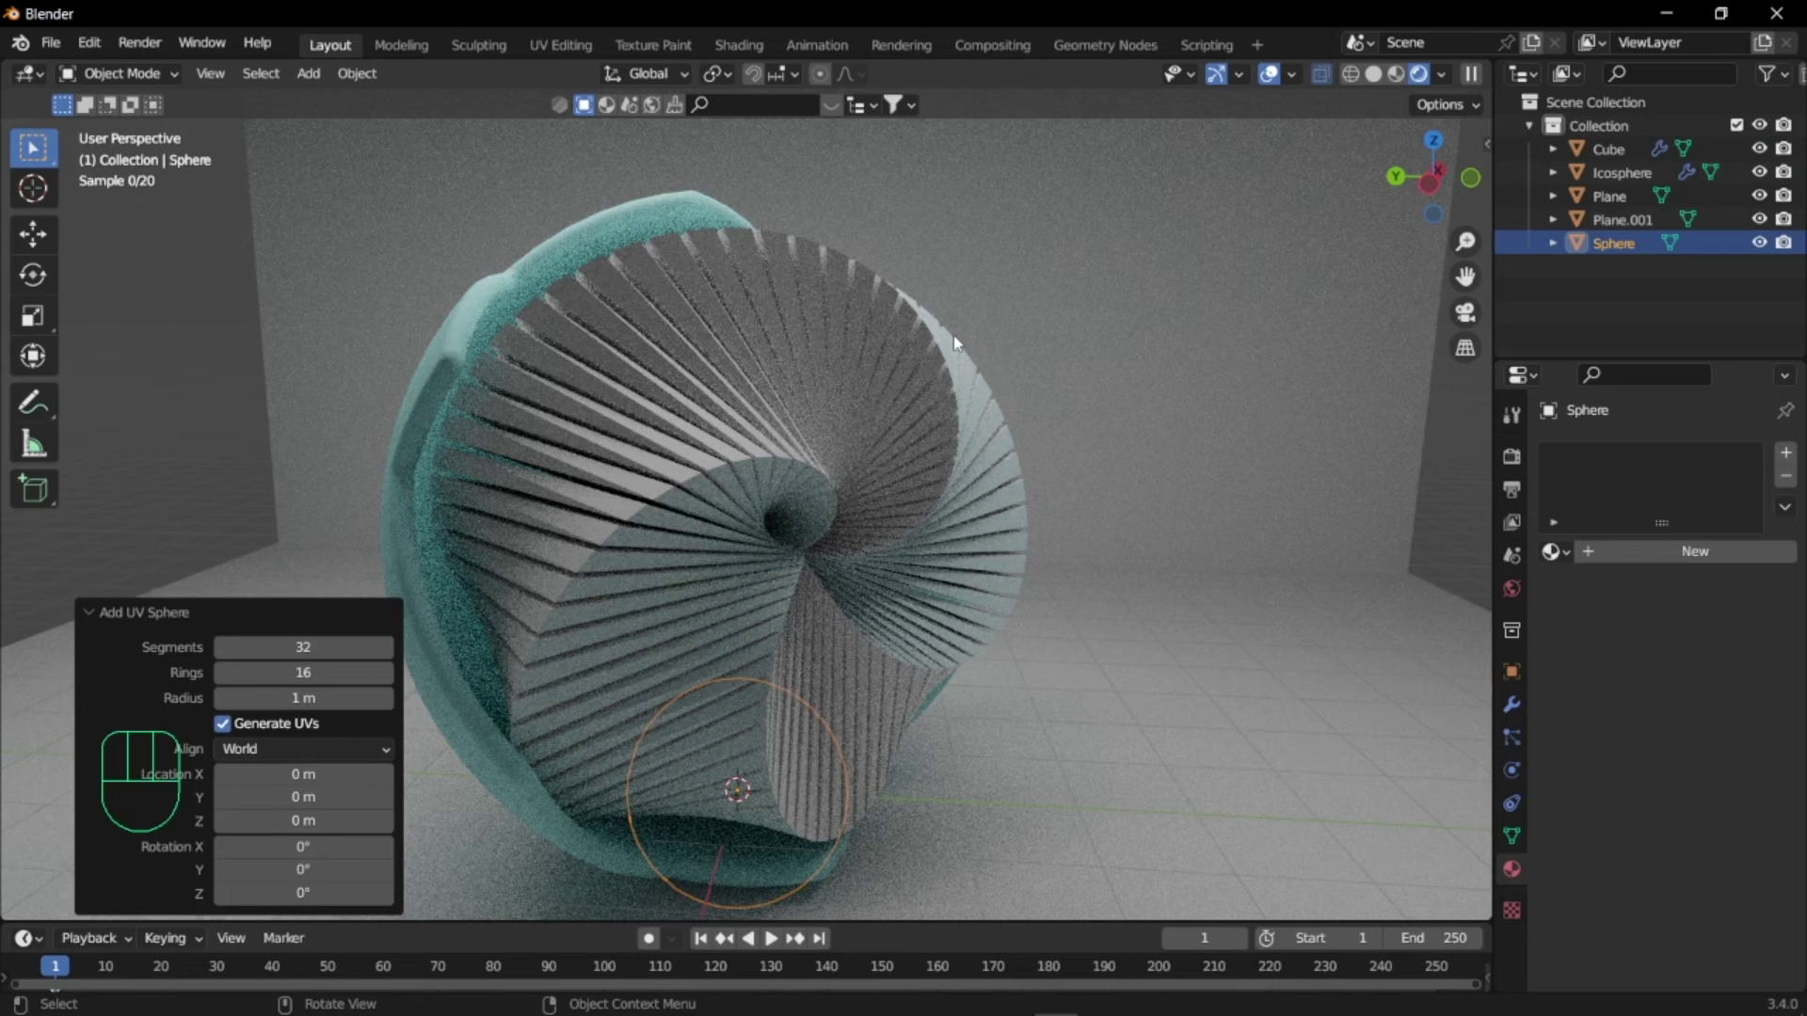
key("g")
key("z")
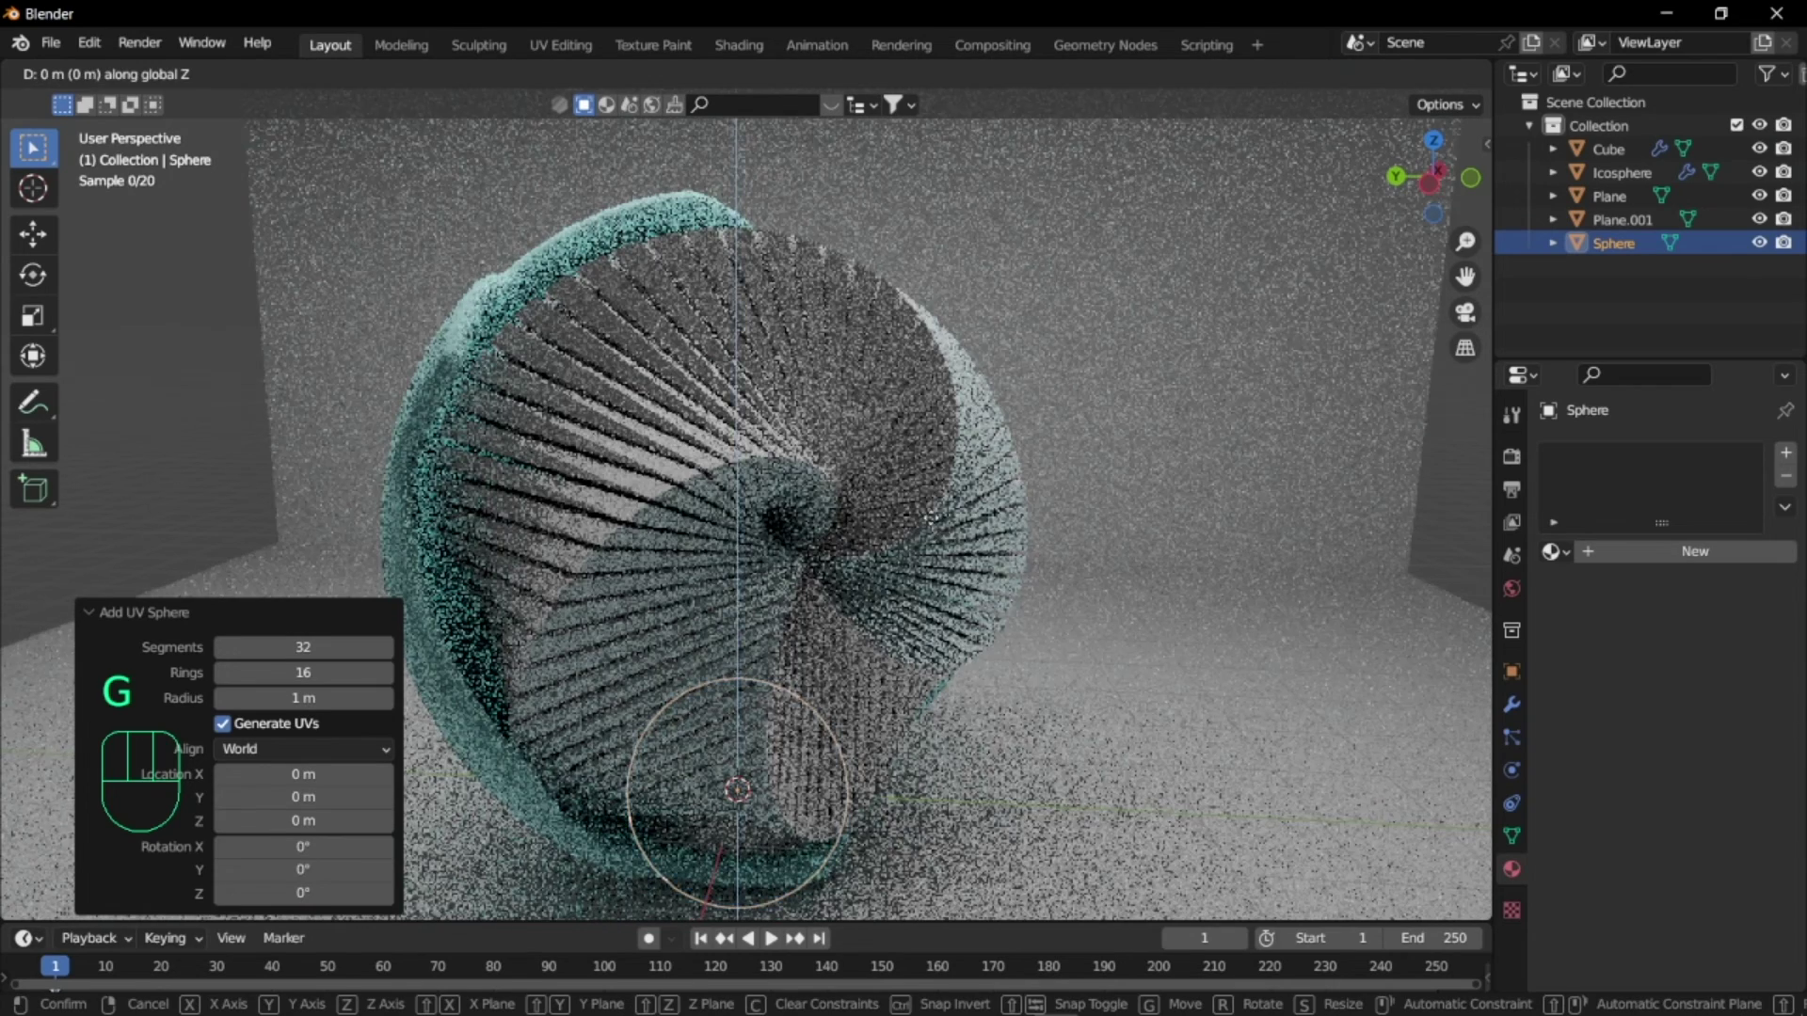
left_click(915, 278)
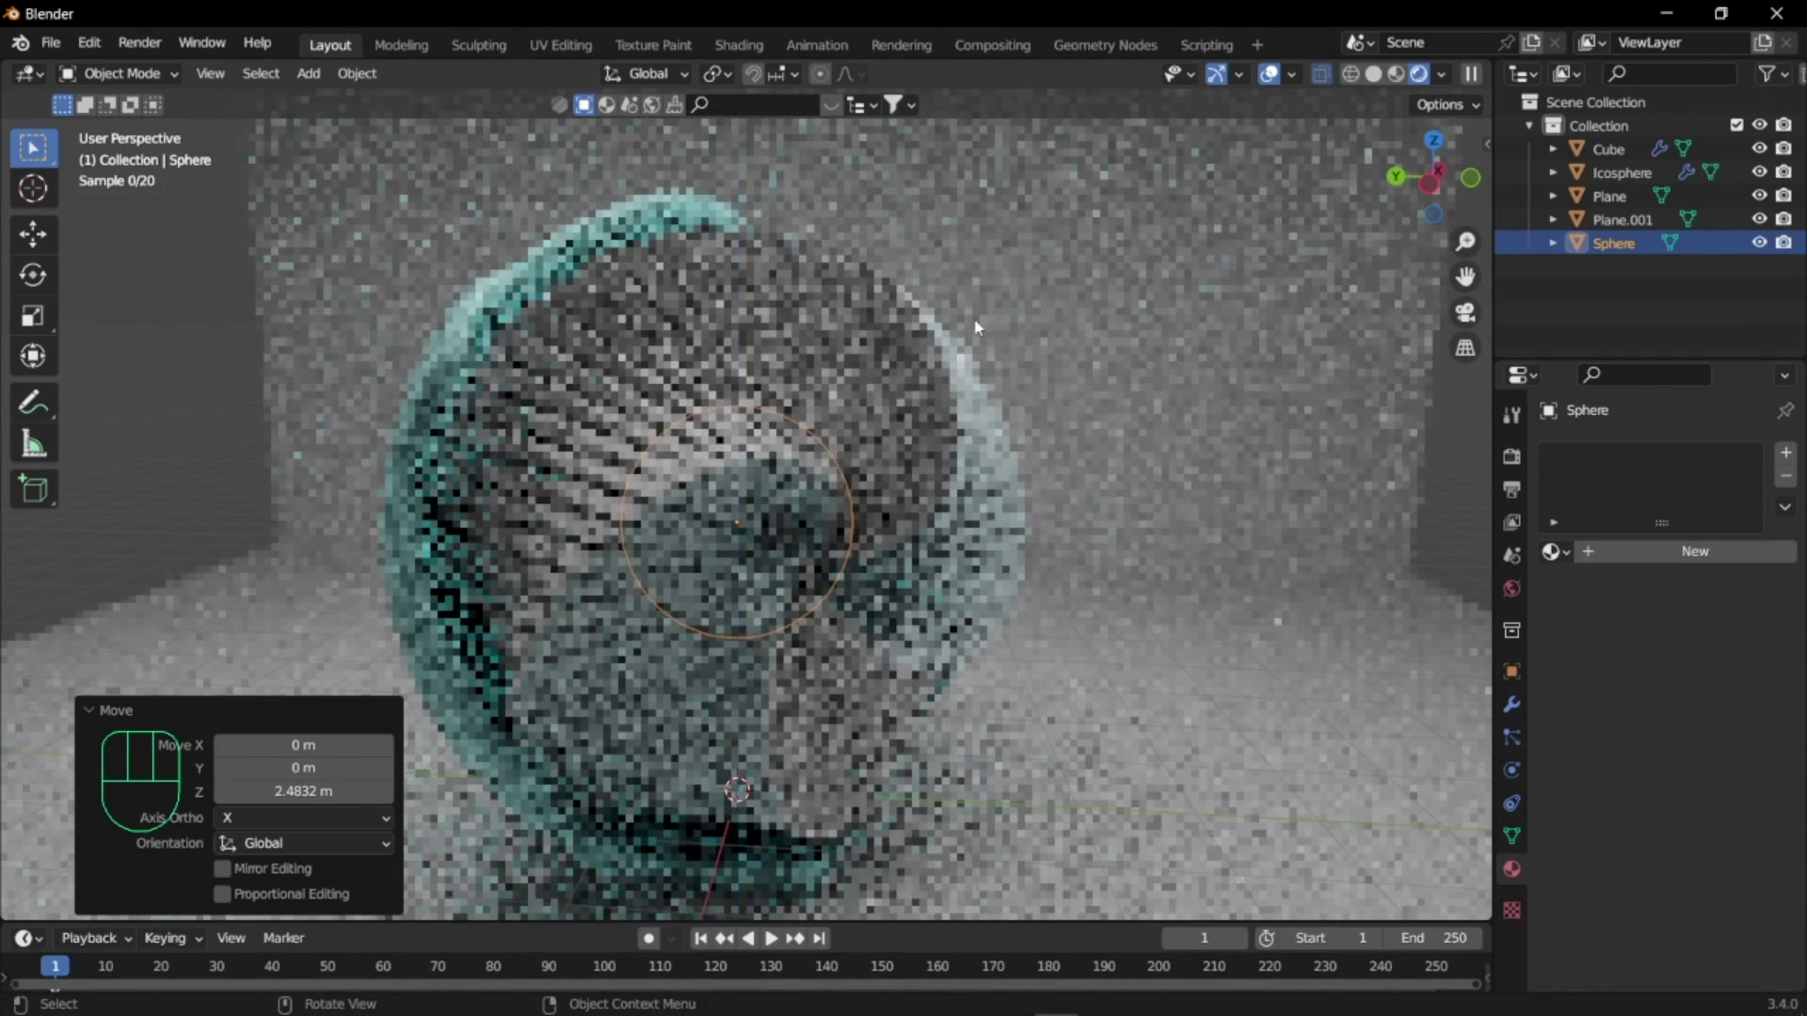
- In solid shading, scale the sphere down and move it toward the swirl
middle_click_drag(974, 330, 1022, 391)
middle_click_drag(923, 380, 1035, 348)
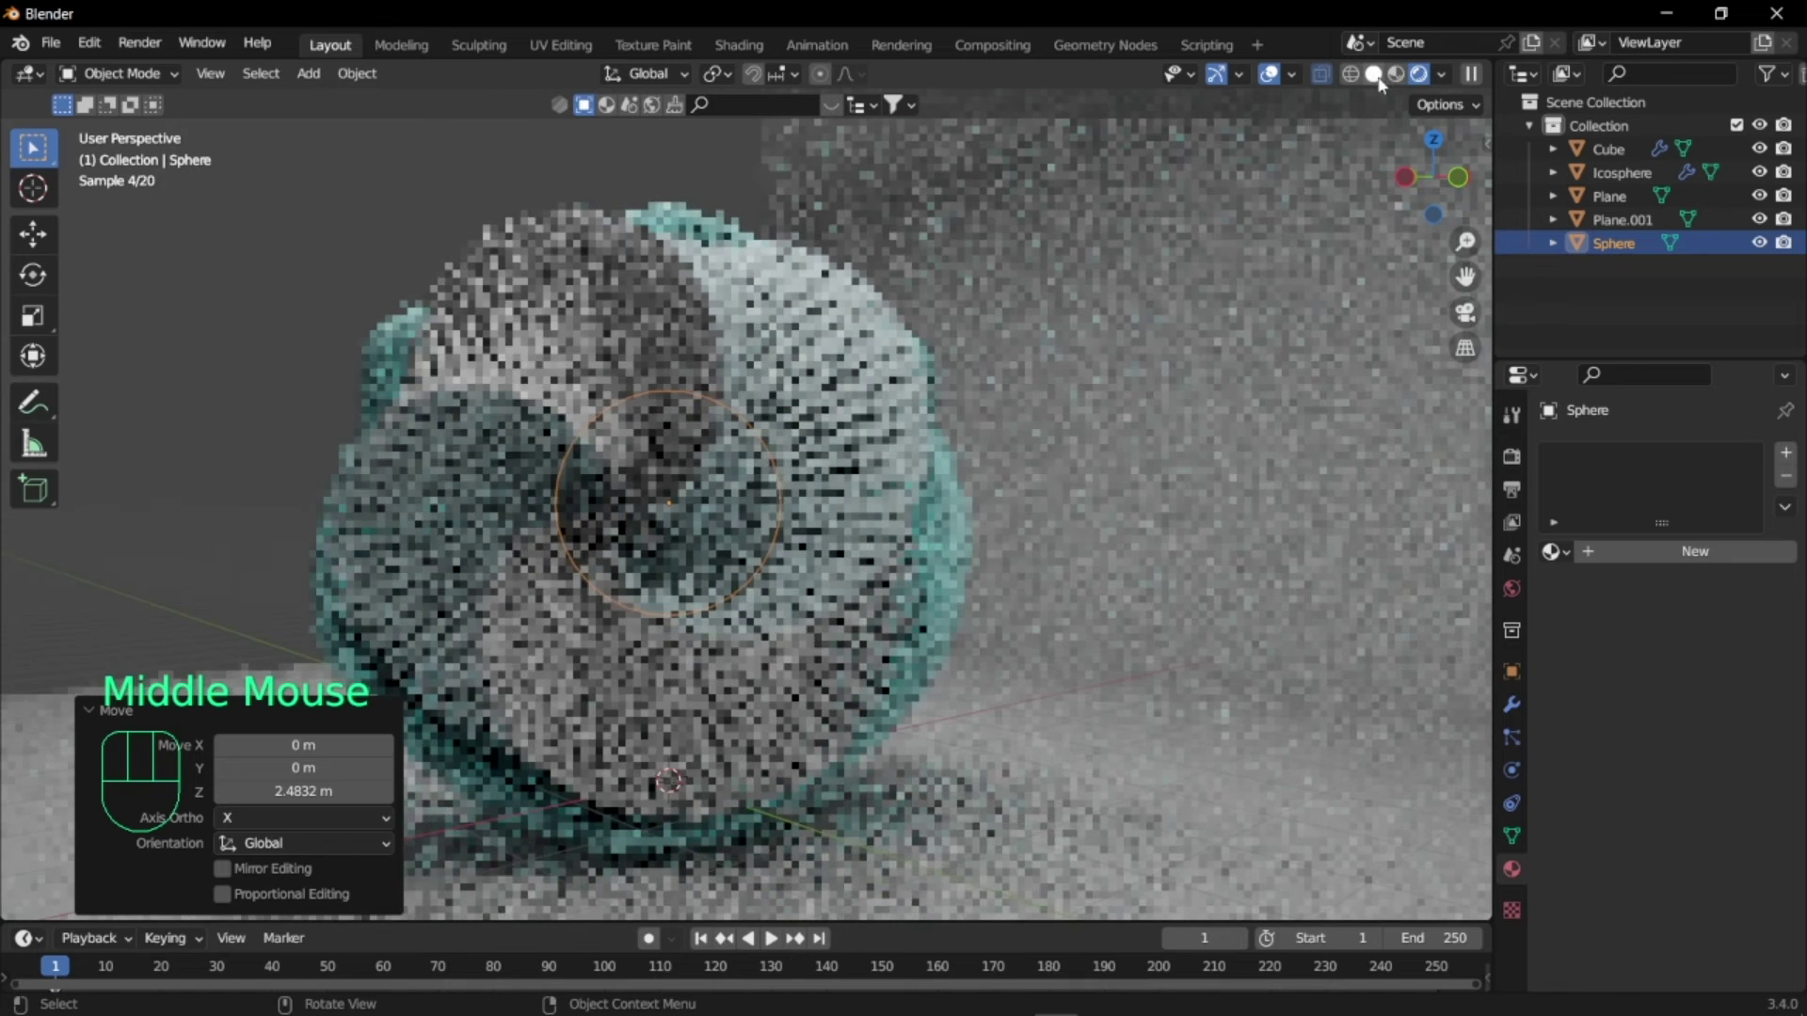
left_click(1373, 74)
scroll(844, 500, "up", 5)
mouse_move(844, 500)
middle_mouse_down()
mouse_move(929, 505)
mouse_move(882, 511)
mouse_move(789, 446)
mouse_move(992, 488)
mouse_move(775, 487)
middle_mouse_up()
key("s")
left_click(794, 517)
key("g")
left_click(789, 446)
- Centre the sphere in the swirl and return the viewport to Rendered shading
key("g")
left_click(972, 492)
scroll(775, 488, "down", 1)
scroll(877, 456, "up", 2)
left_click(1447, 73)
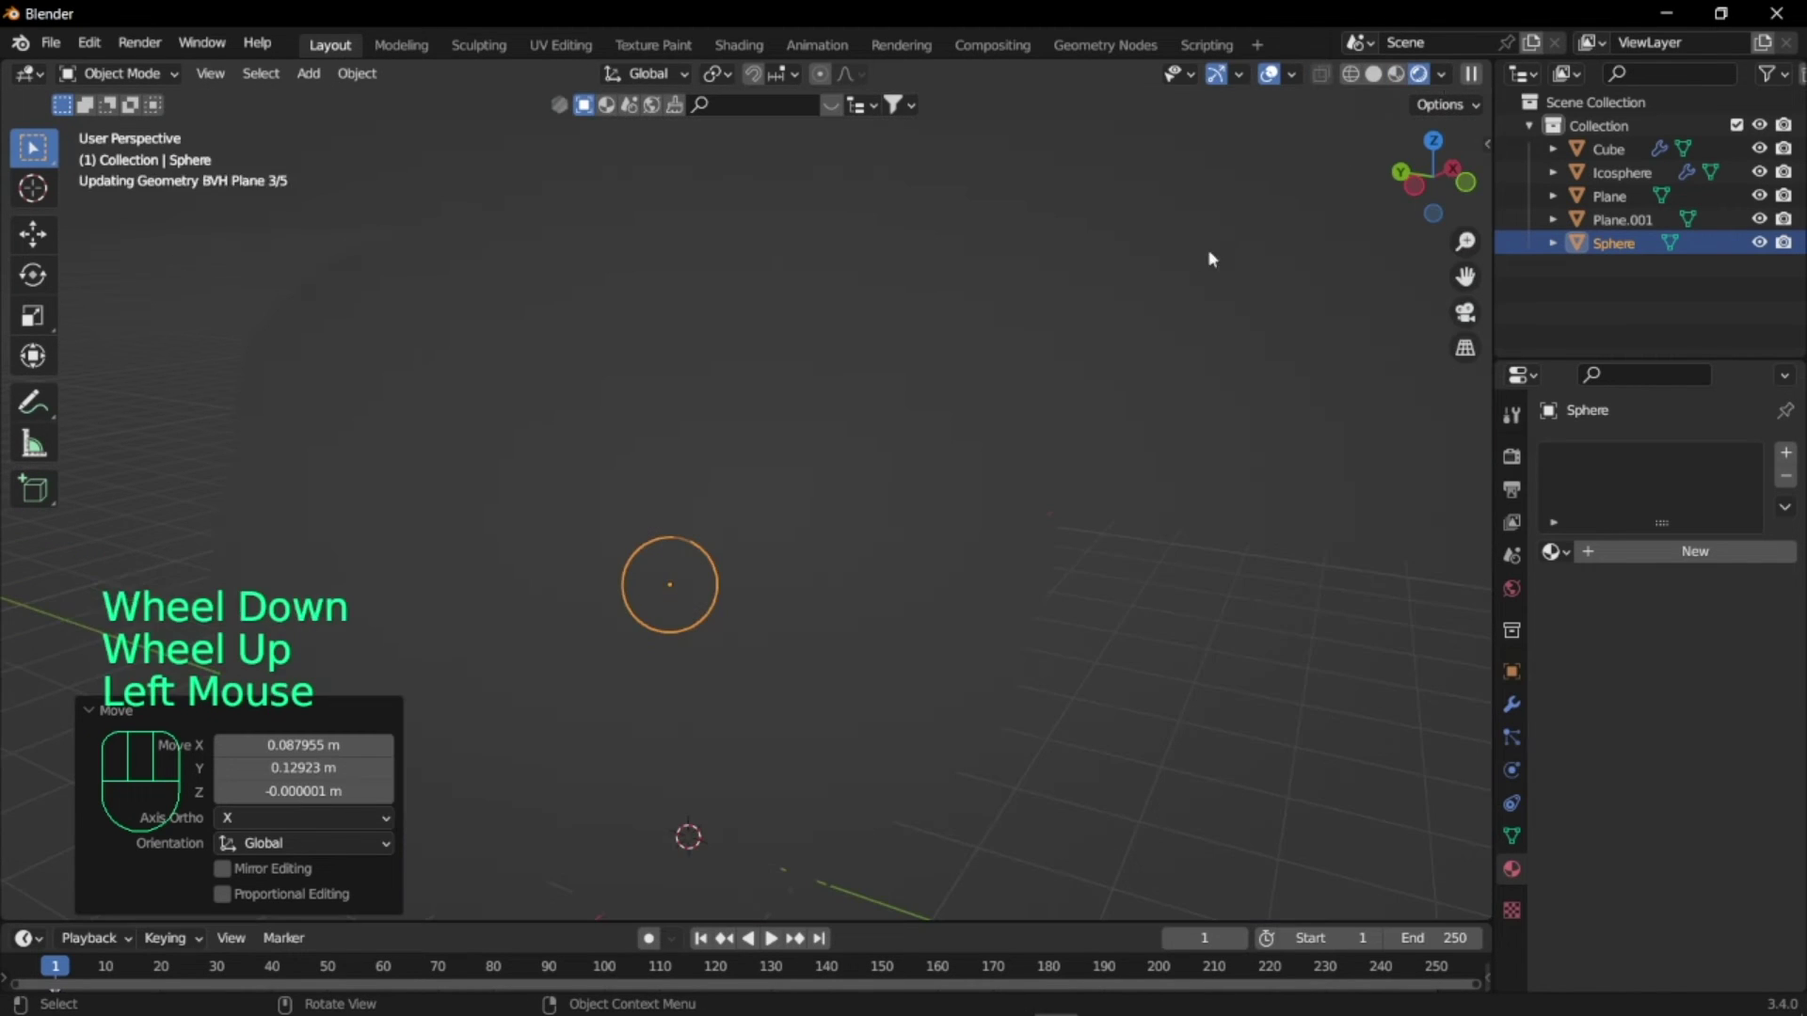
scroll(841, 527, "down", 3)
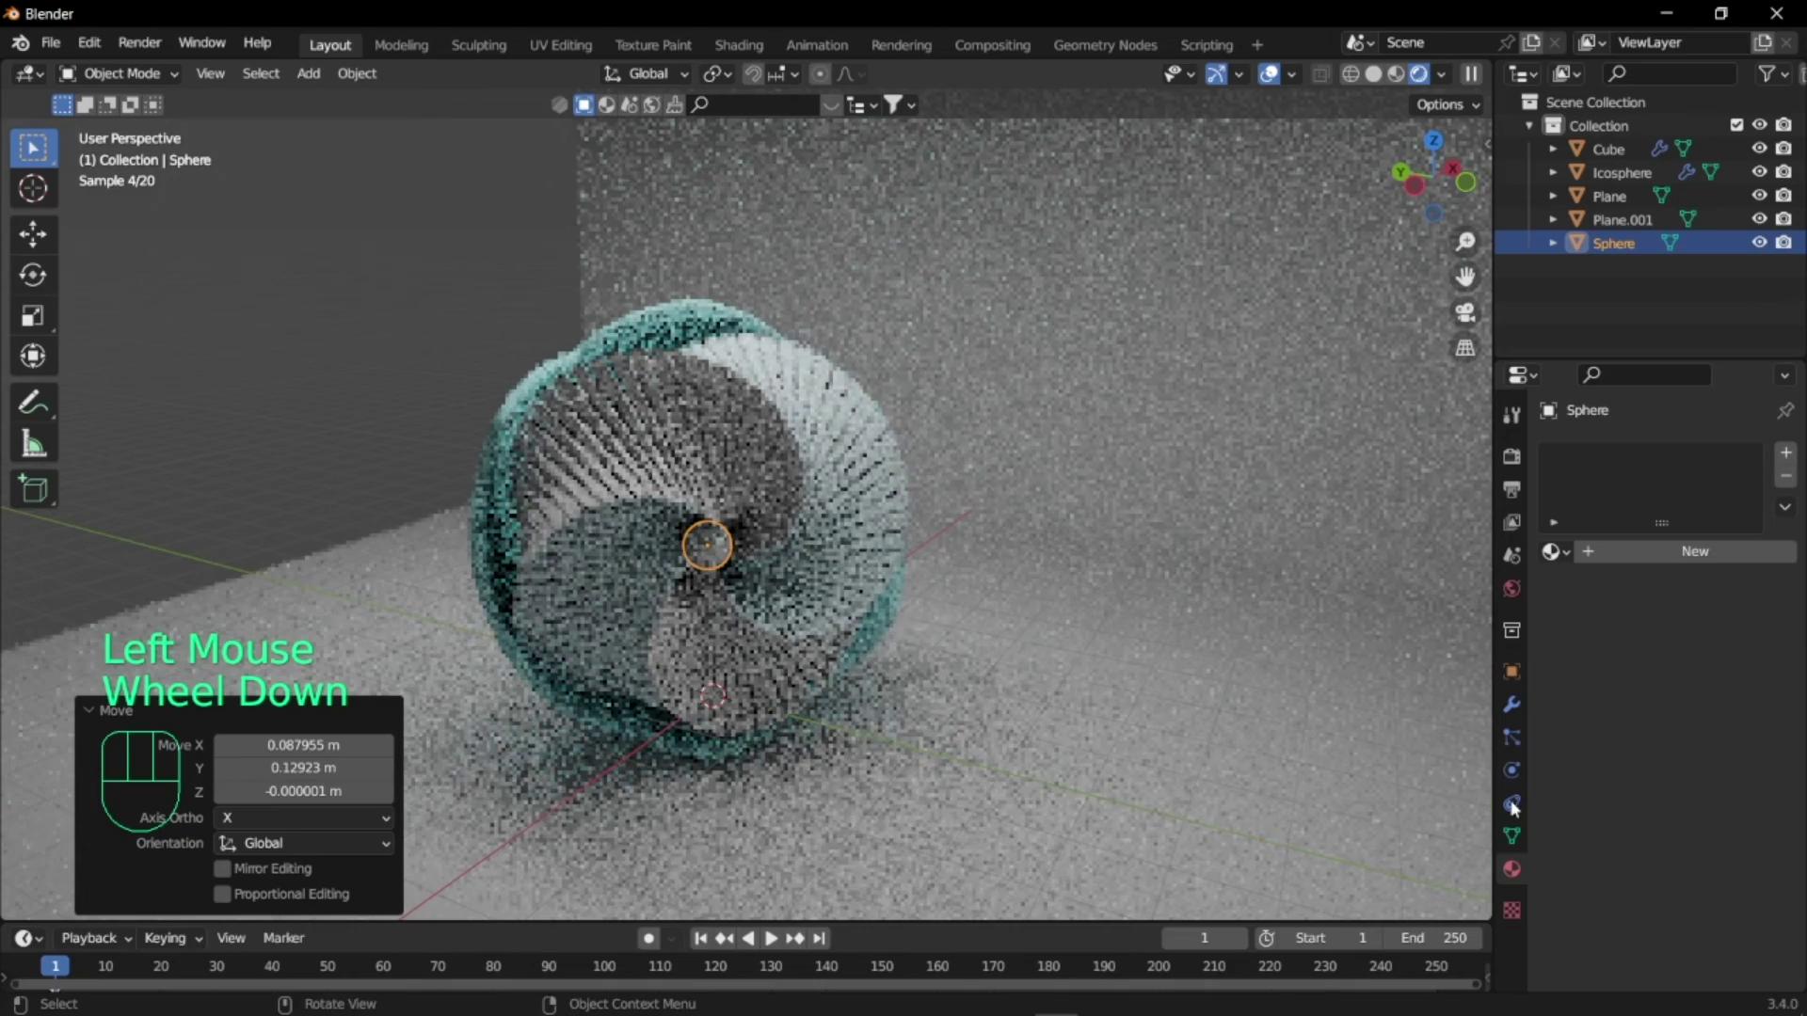
- Give the sphere a new Emission material with strength 2 and a light-blue colour
left_click(1662, 550)
left_click(1714, 657)
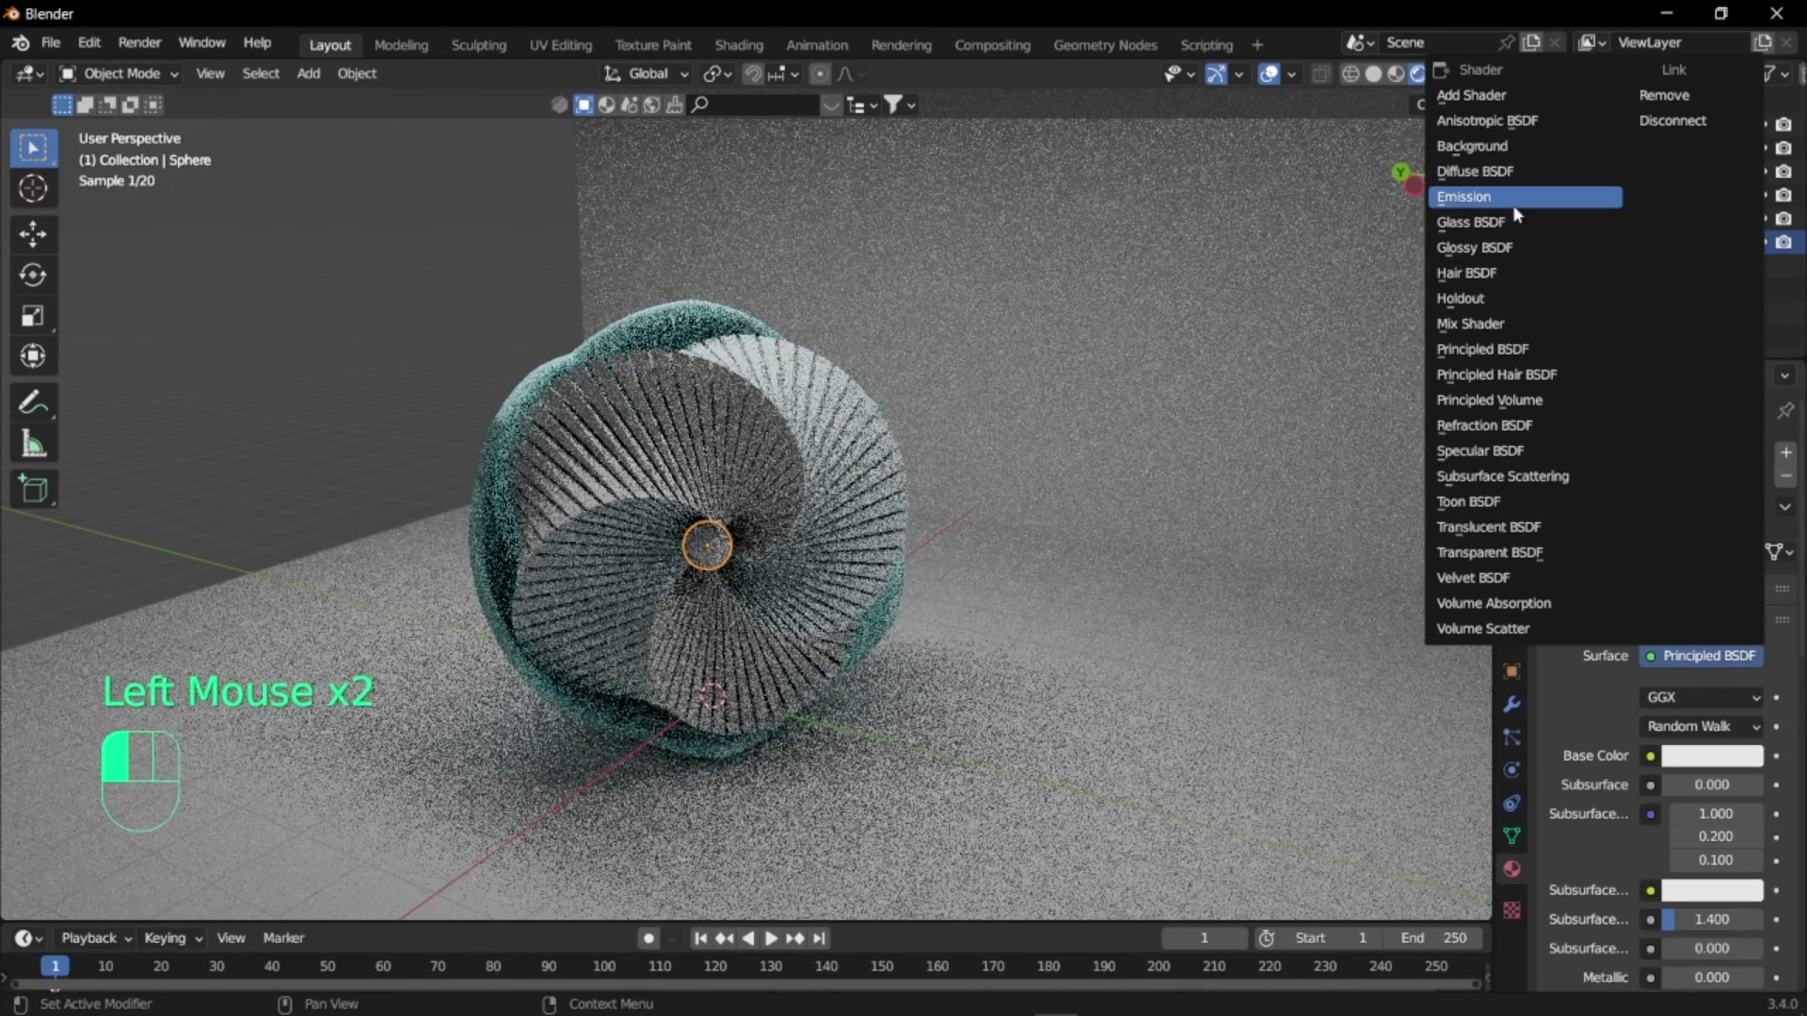
left_click(1511, 206)
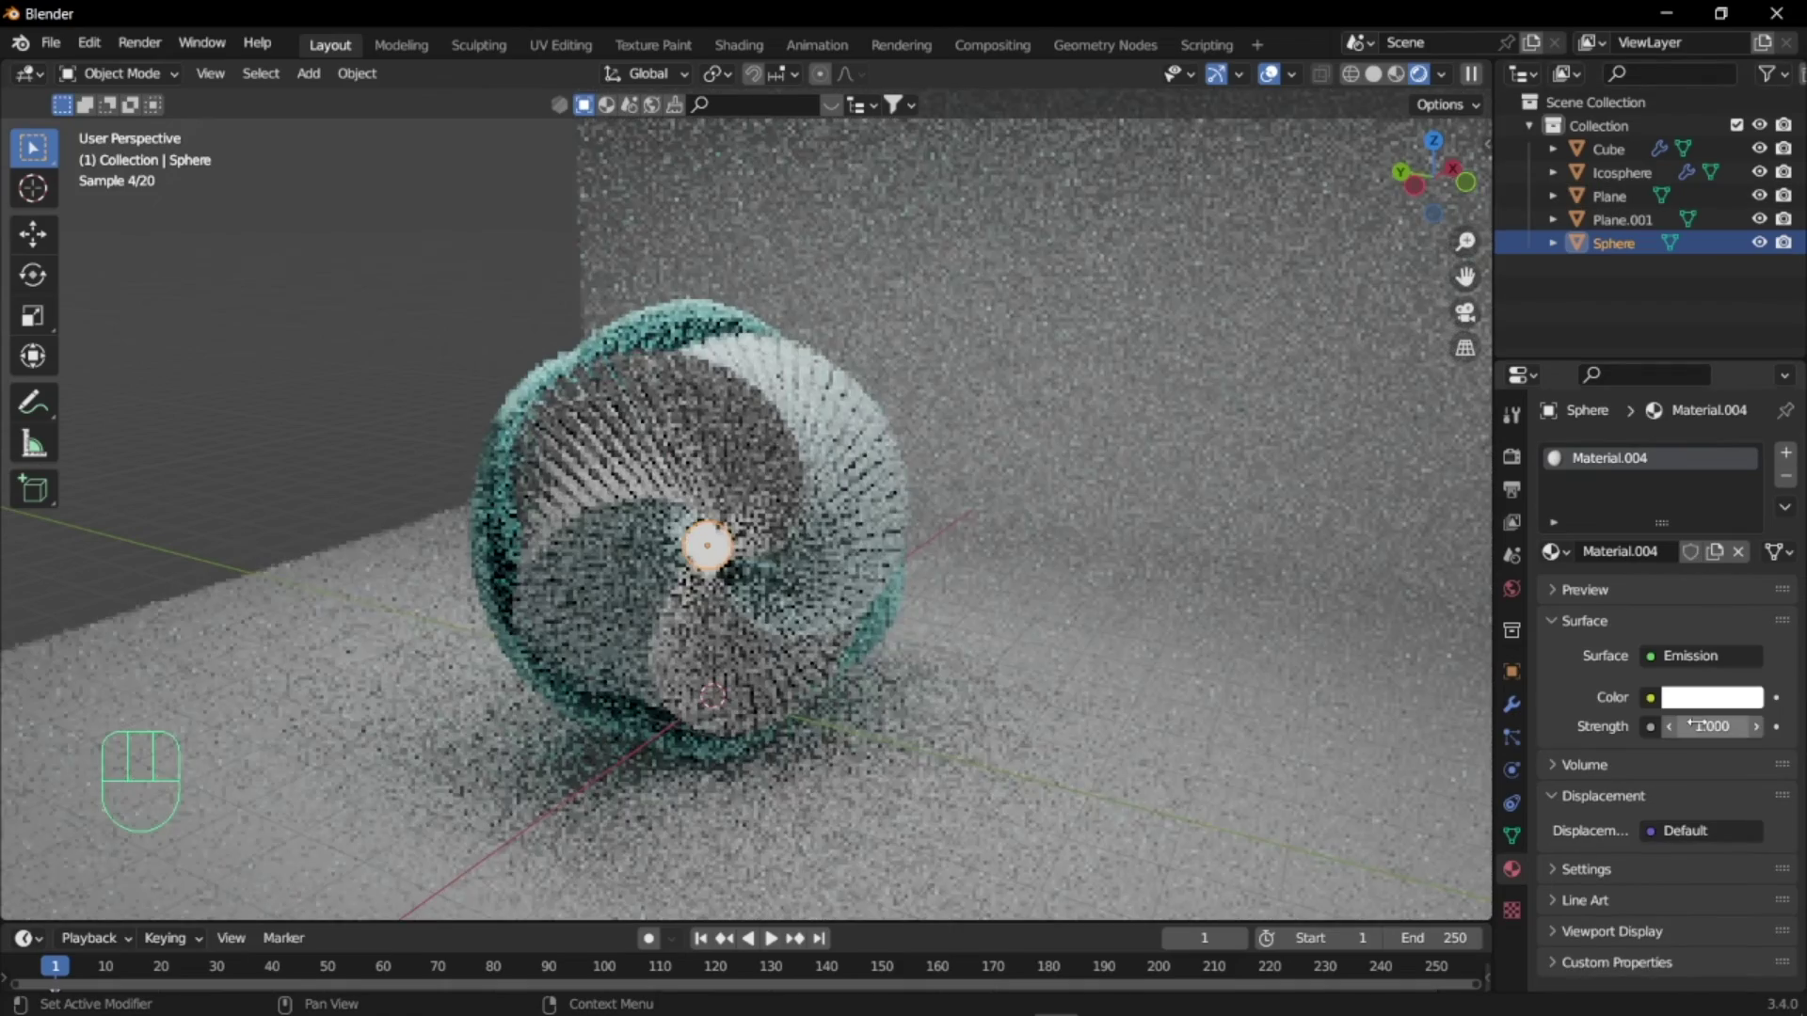
left_click(1698, 726)
key("BackSpace")
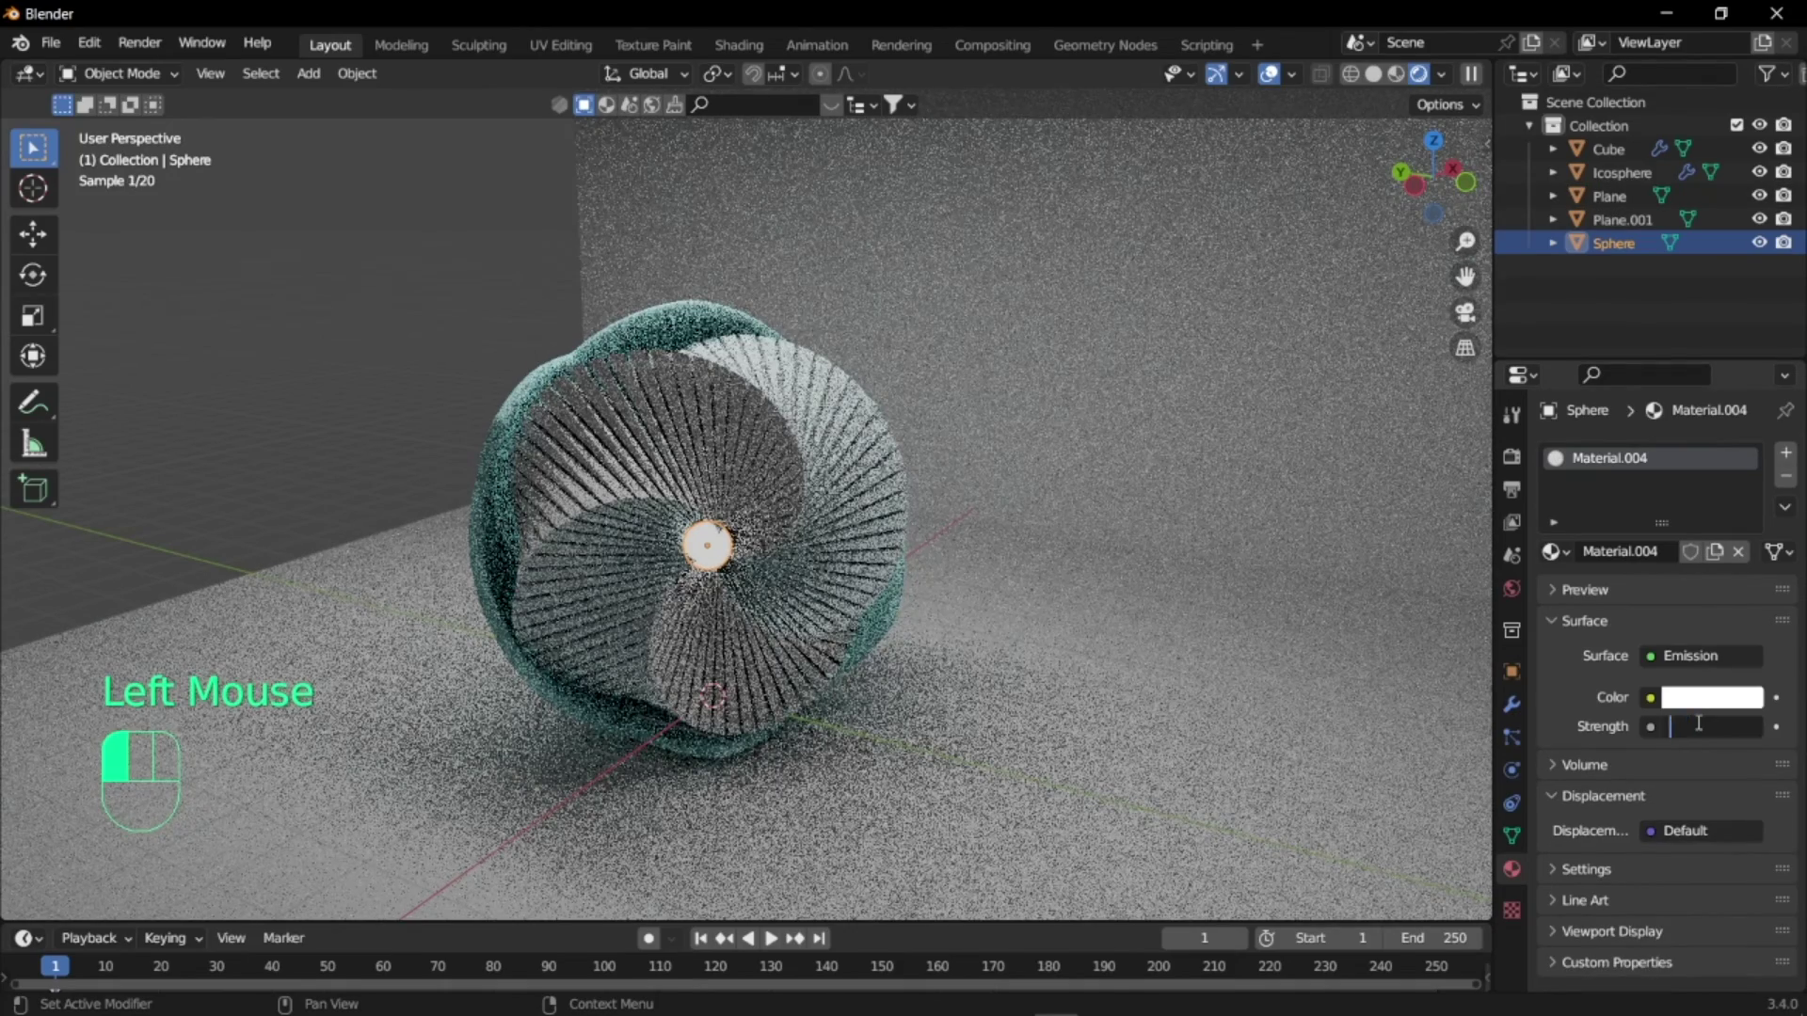
type("2")
key("Return")
left_click(1712, 697)
left_click(1643, 425)
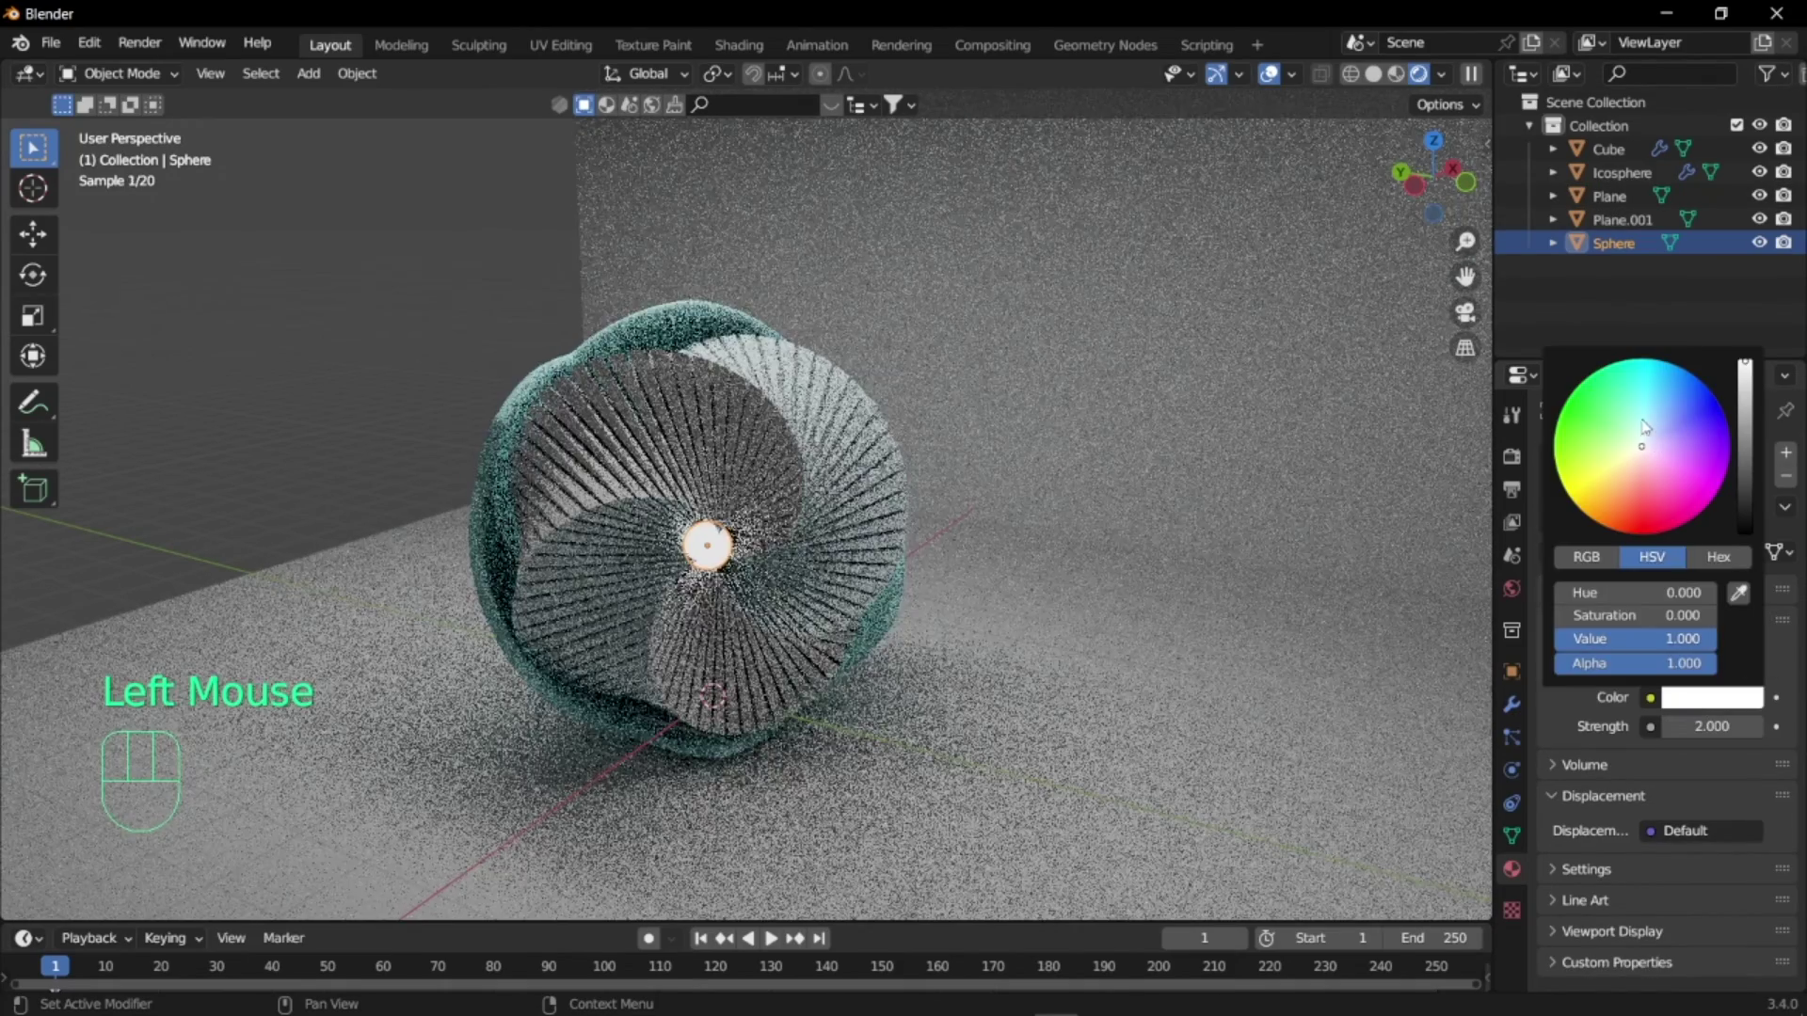
scroll(947, 476, "up", 4)
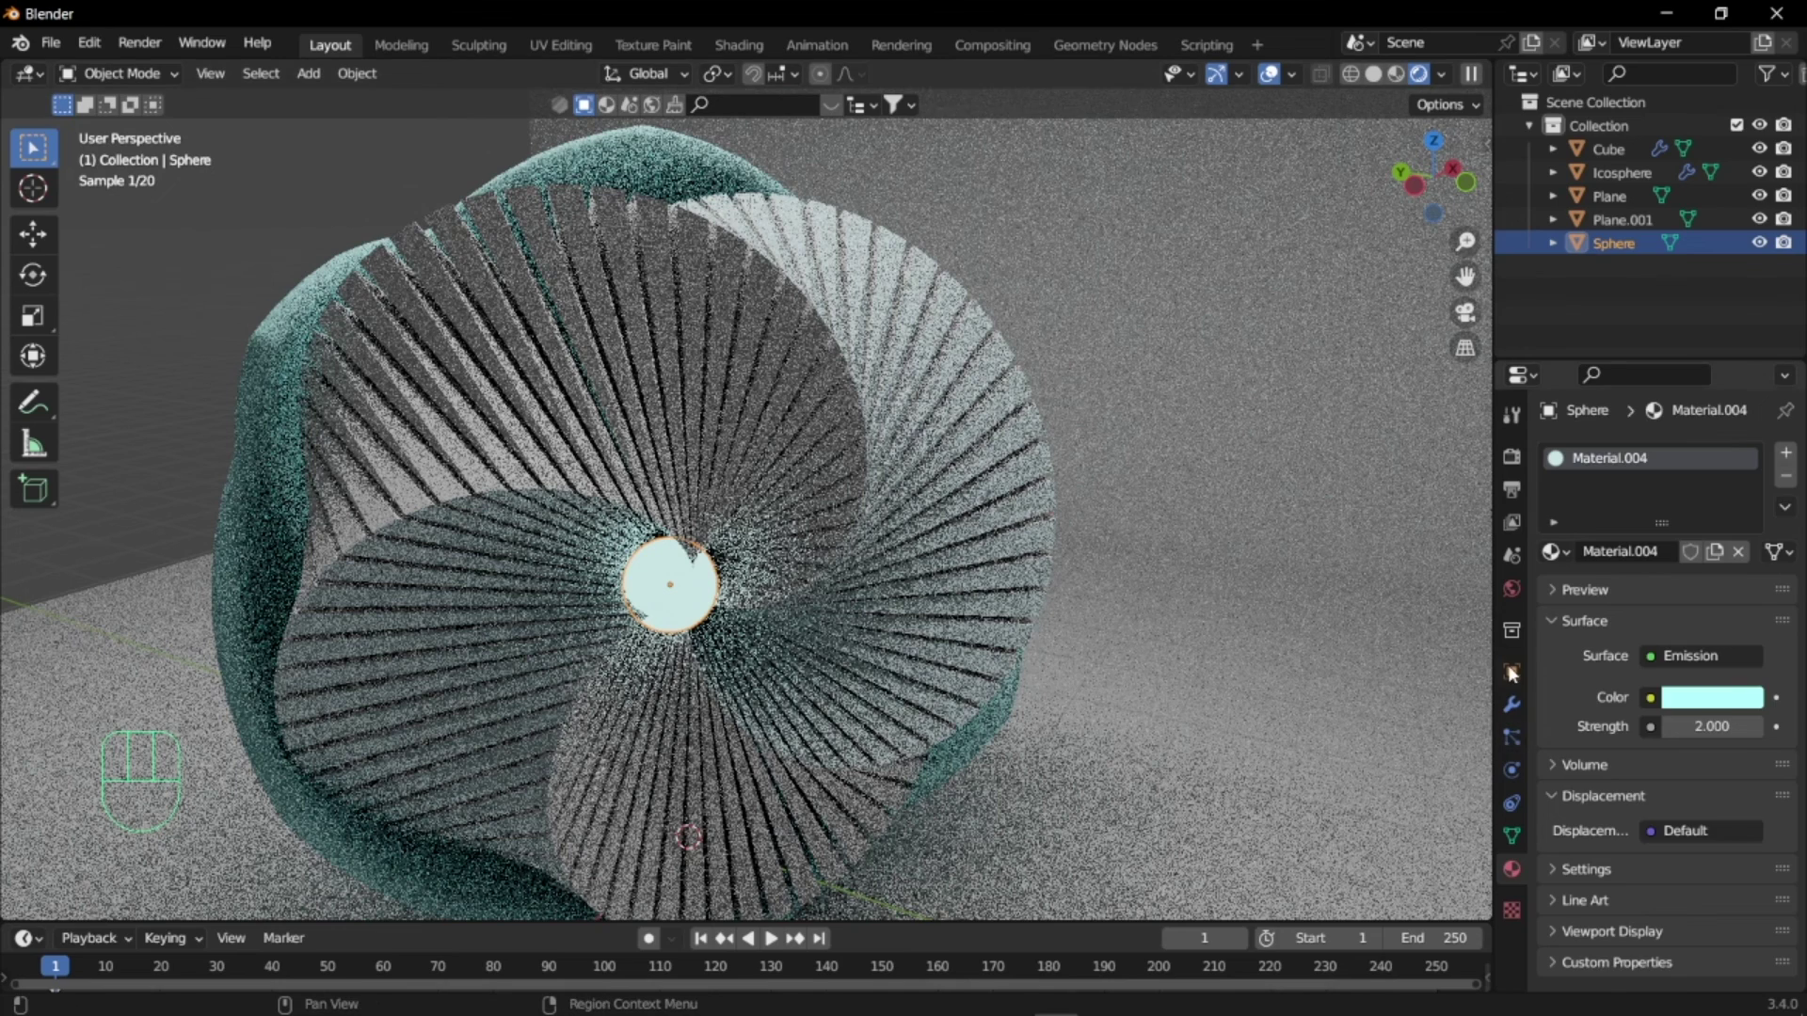
- Turn off Camera and Shadow ray visibility in the sphere's Object properties
left_click(1511, 670)
scroll(1598, 801, "down", 2)
scroll(1597, 809, "down", 2)
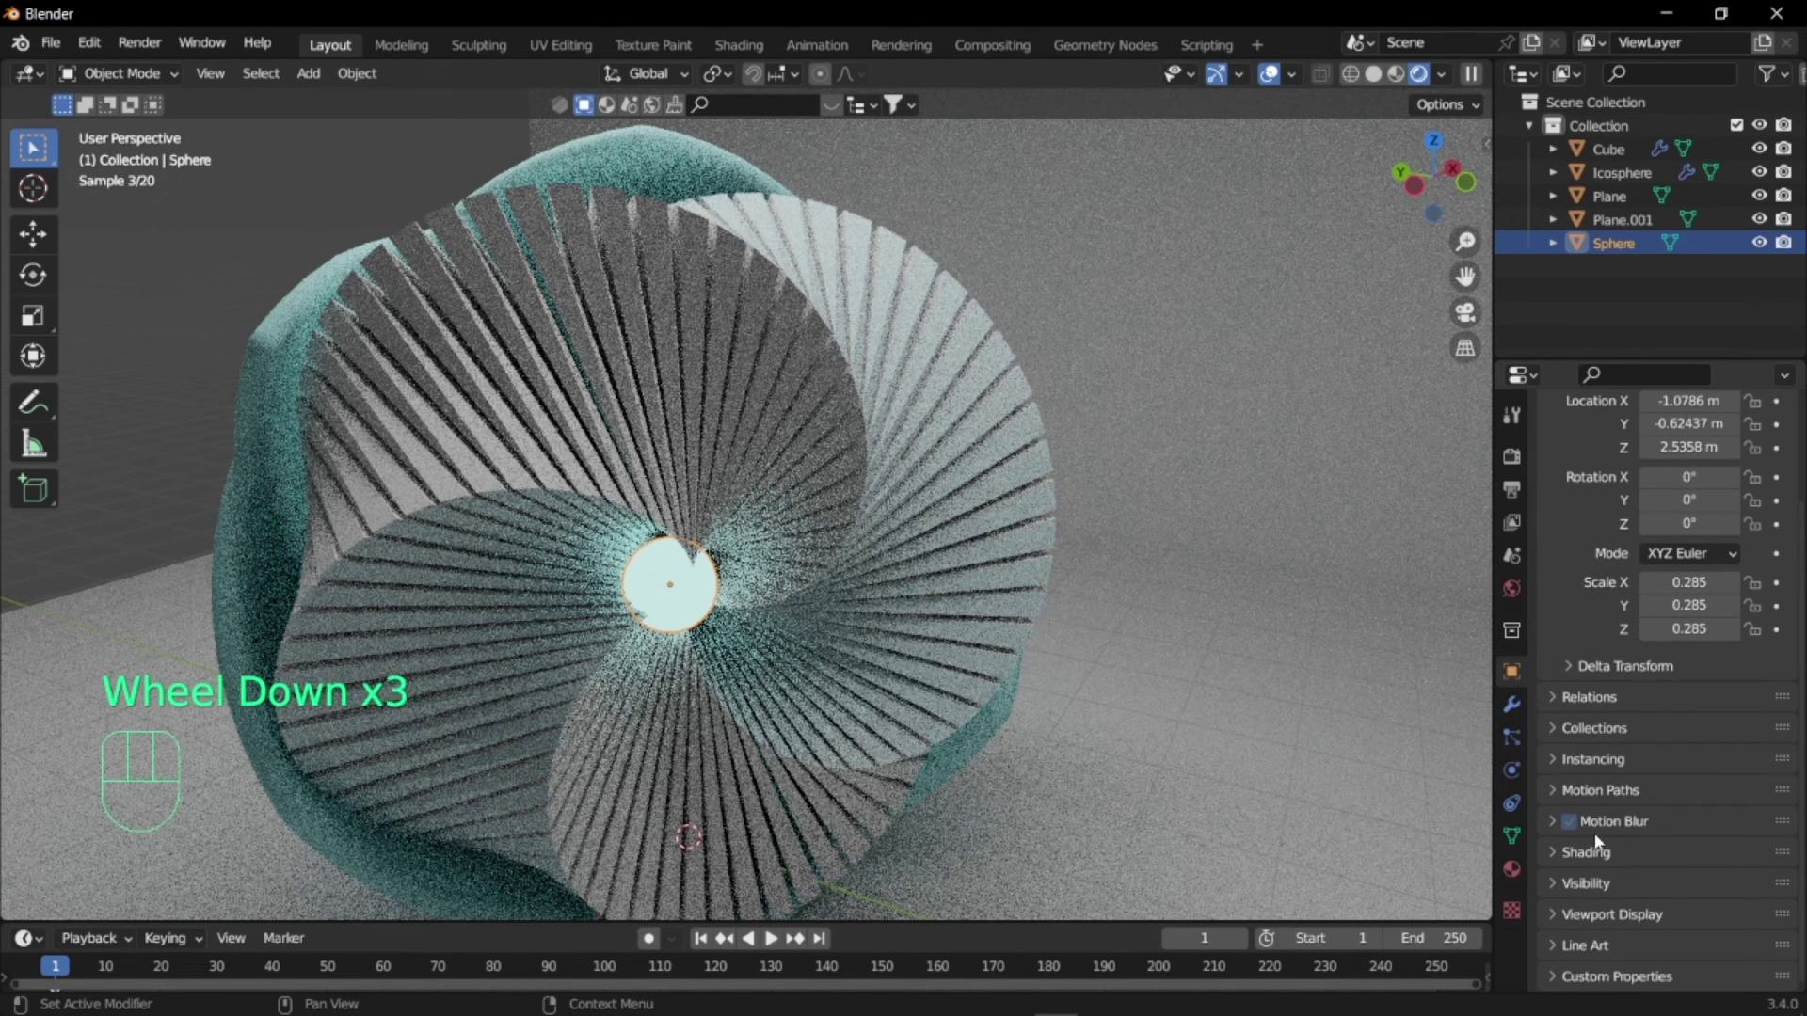
left_click(1557, 885)
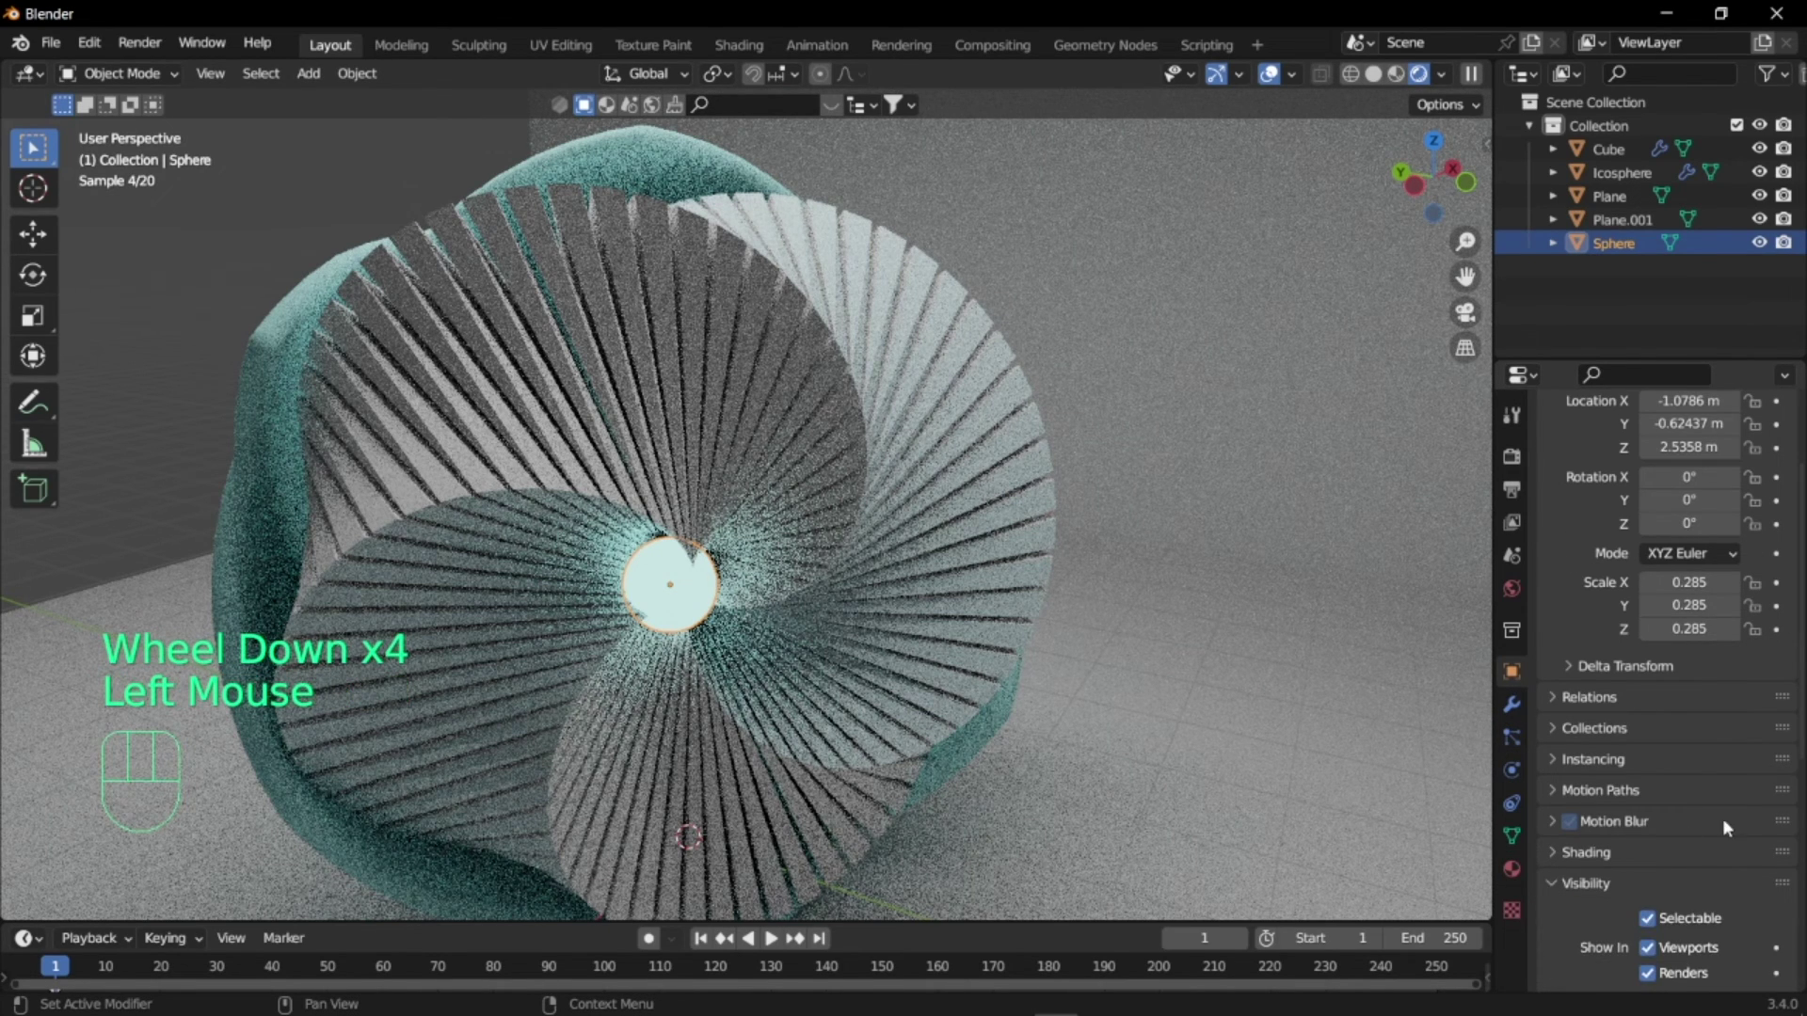
scroll(1710, 852, "down", 3)
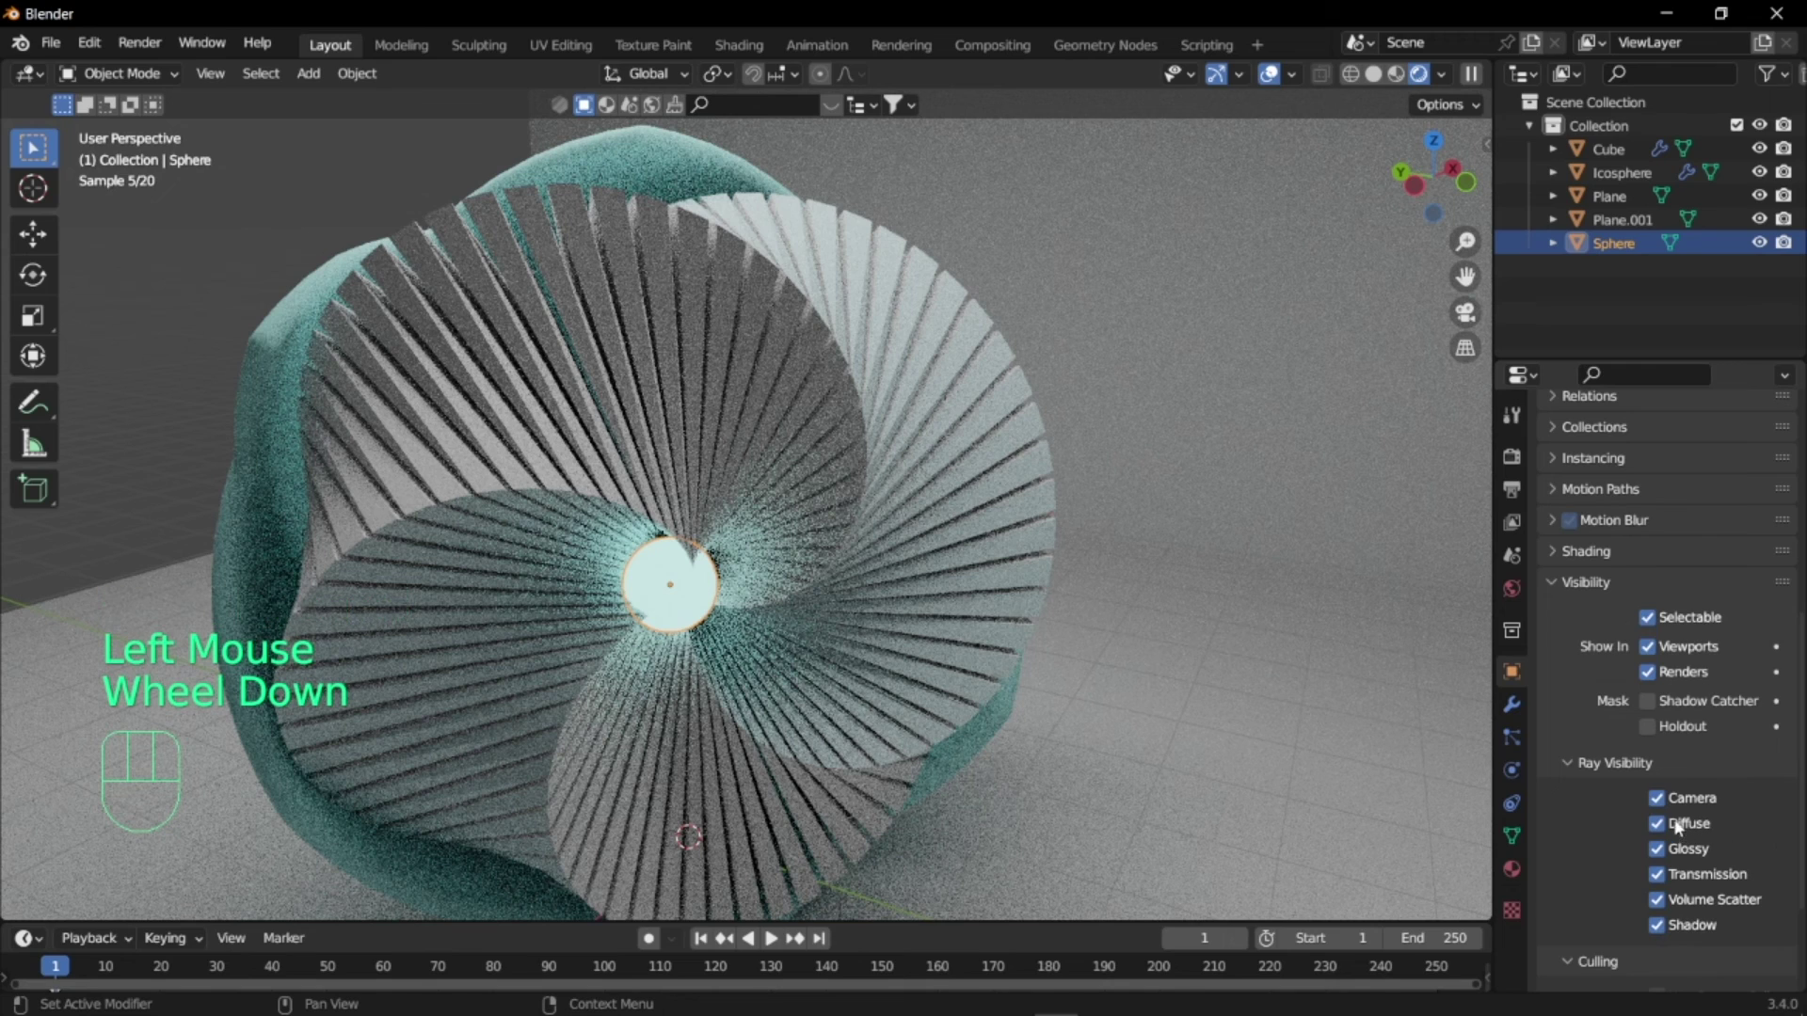
left_click(1656, 798)
left_click(1656, 925)
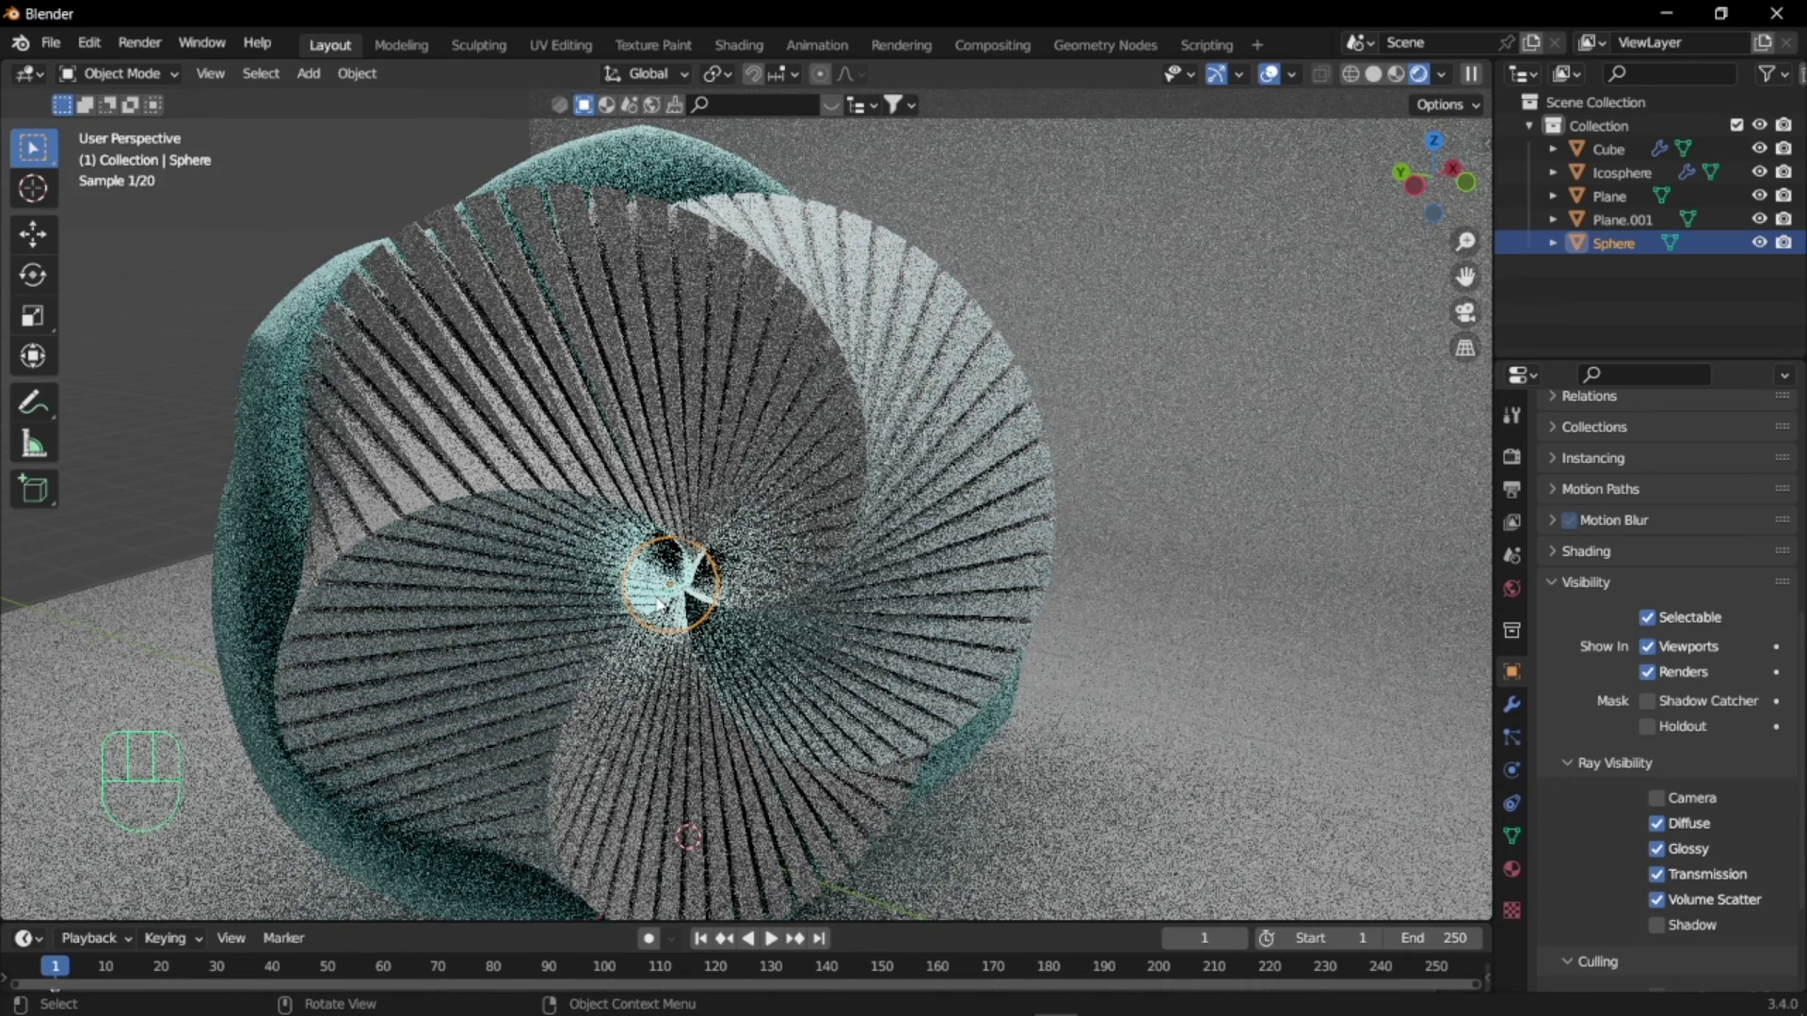
scroll(659, 605, "down", 2)
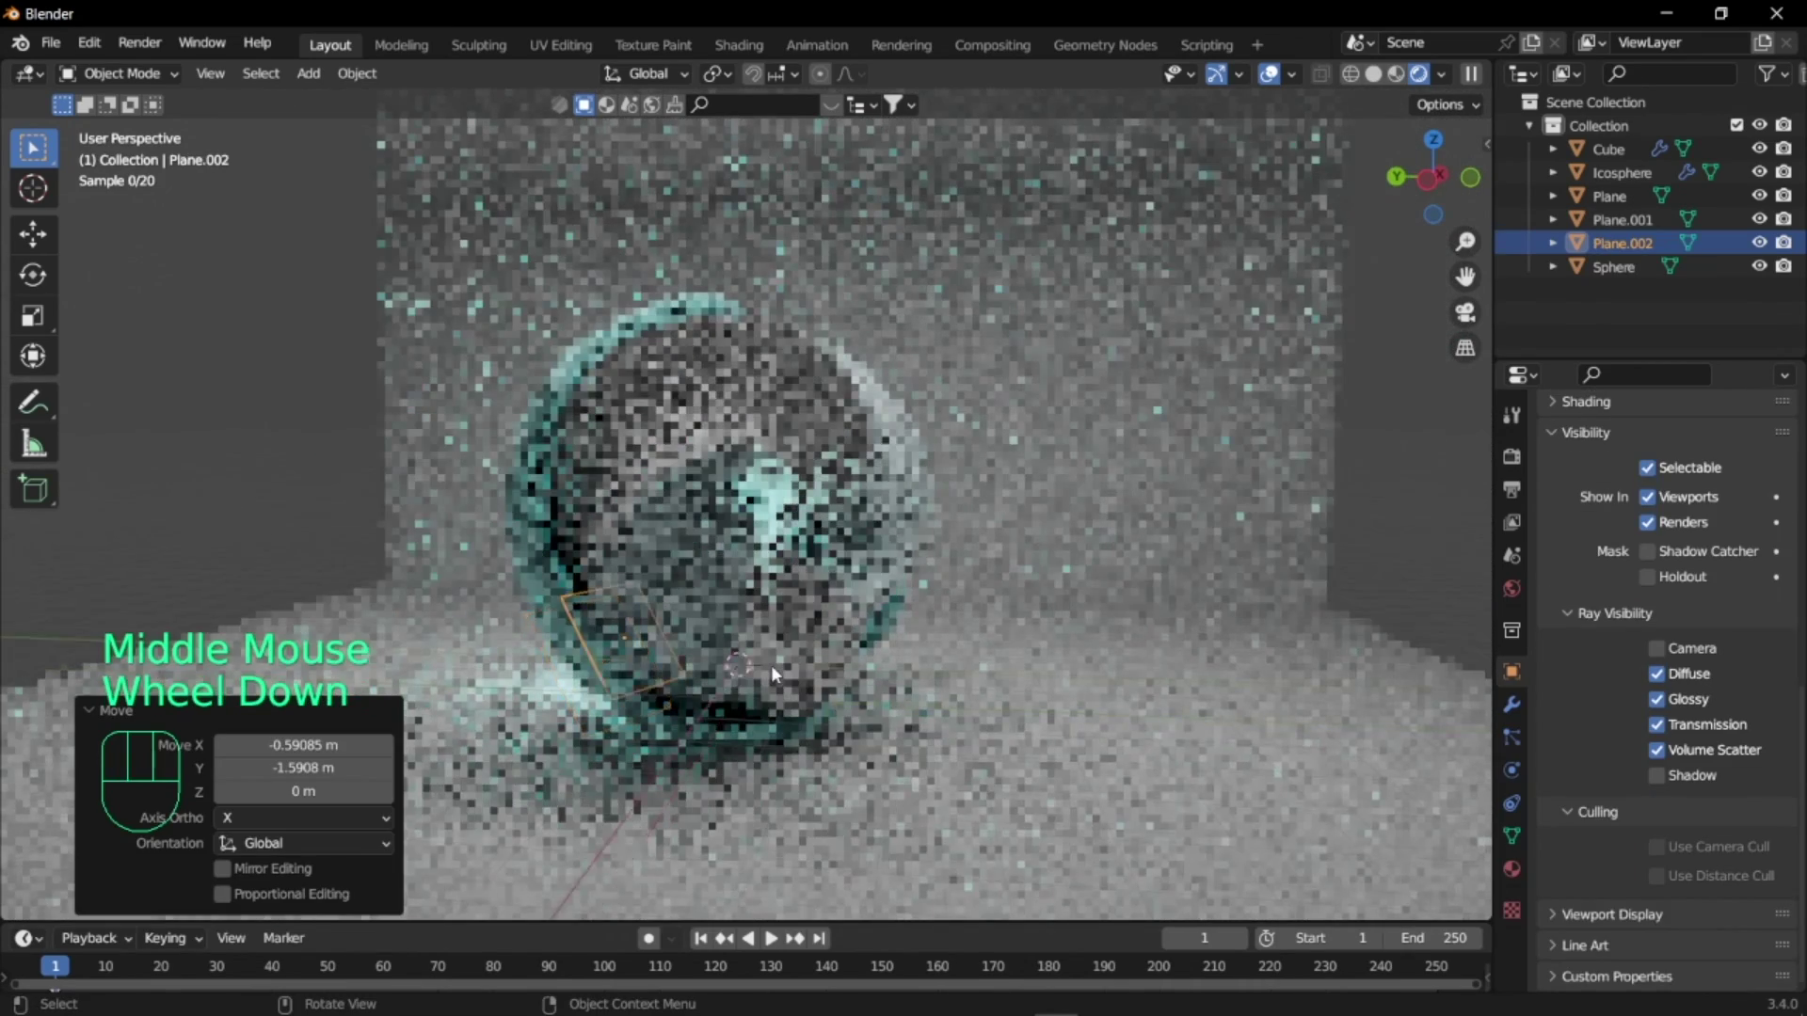
- Add a camera aligned to the view, then refine its framing with G and walk mode
scroll(770, 664, "down", 3)
middle_click_drag(774, 665, 794, 673)
scroll(782, 666, "up", 2)
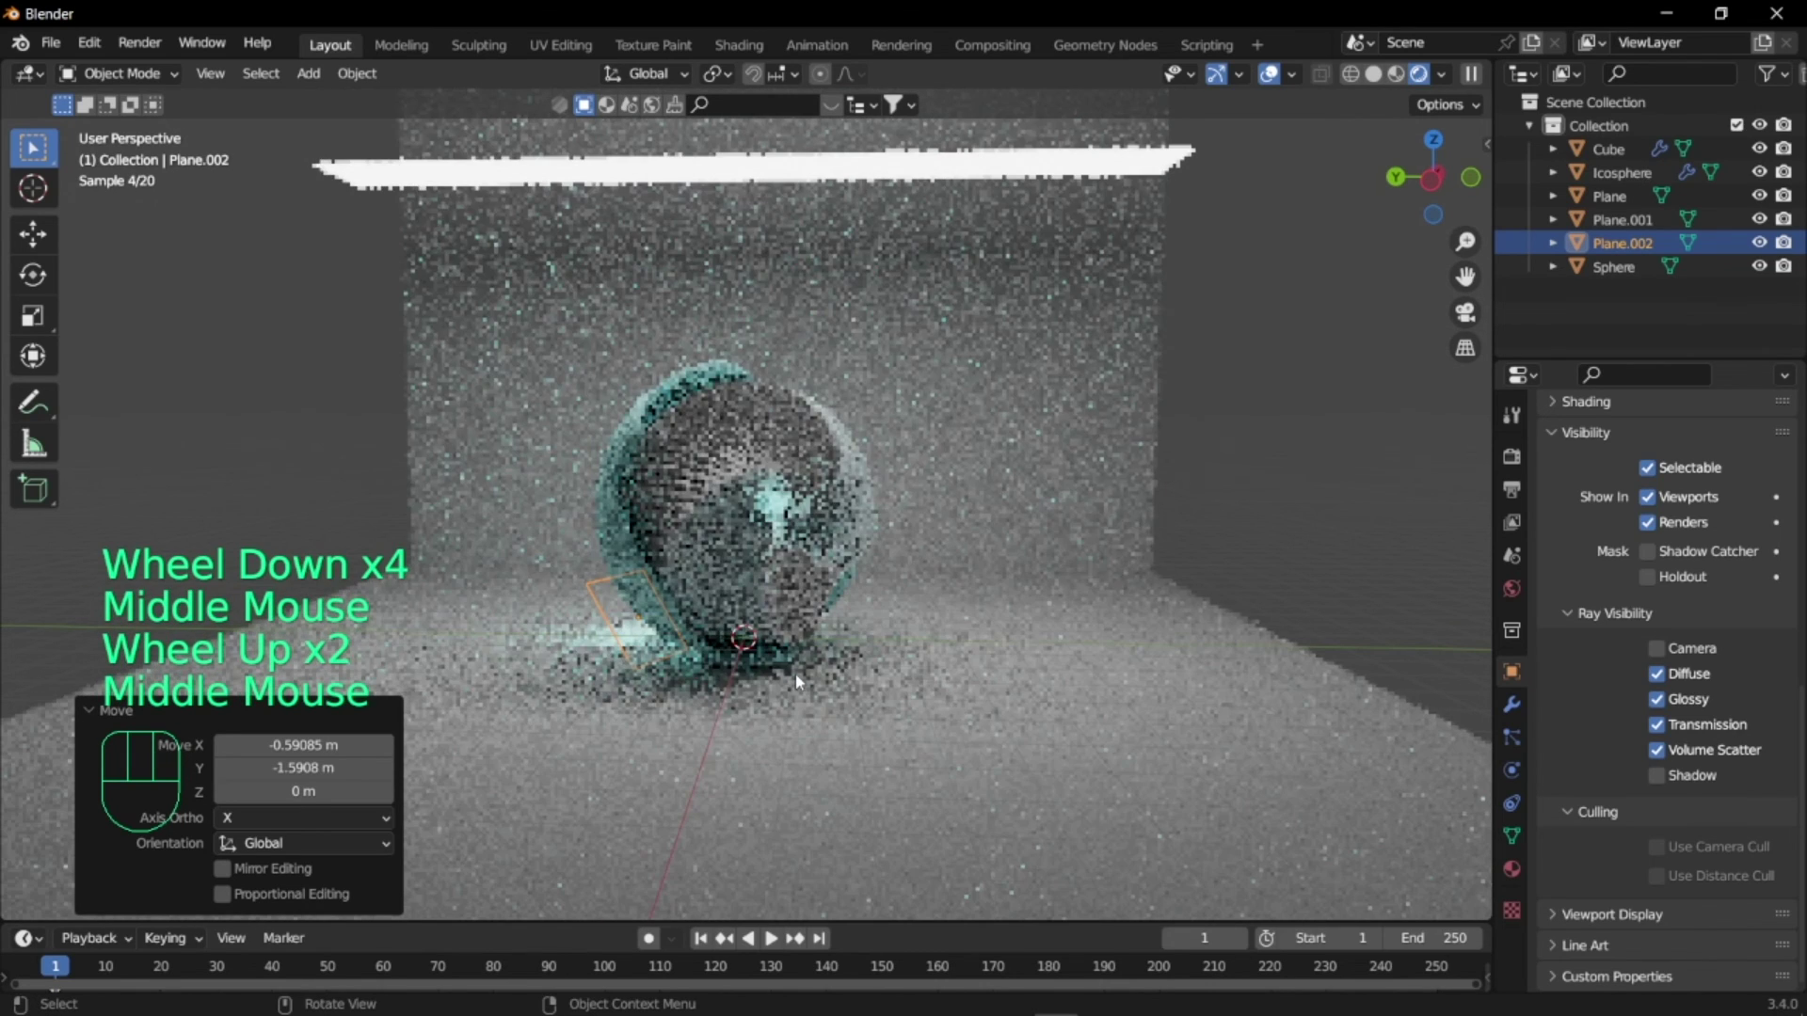
key("shift+a")
left_click(700, 951)
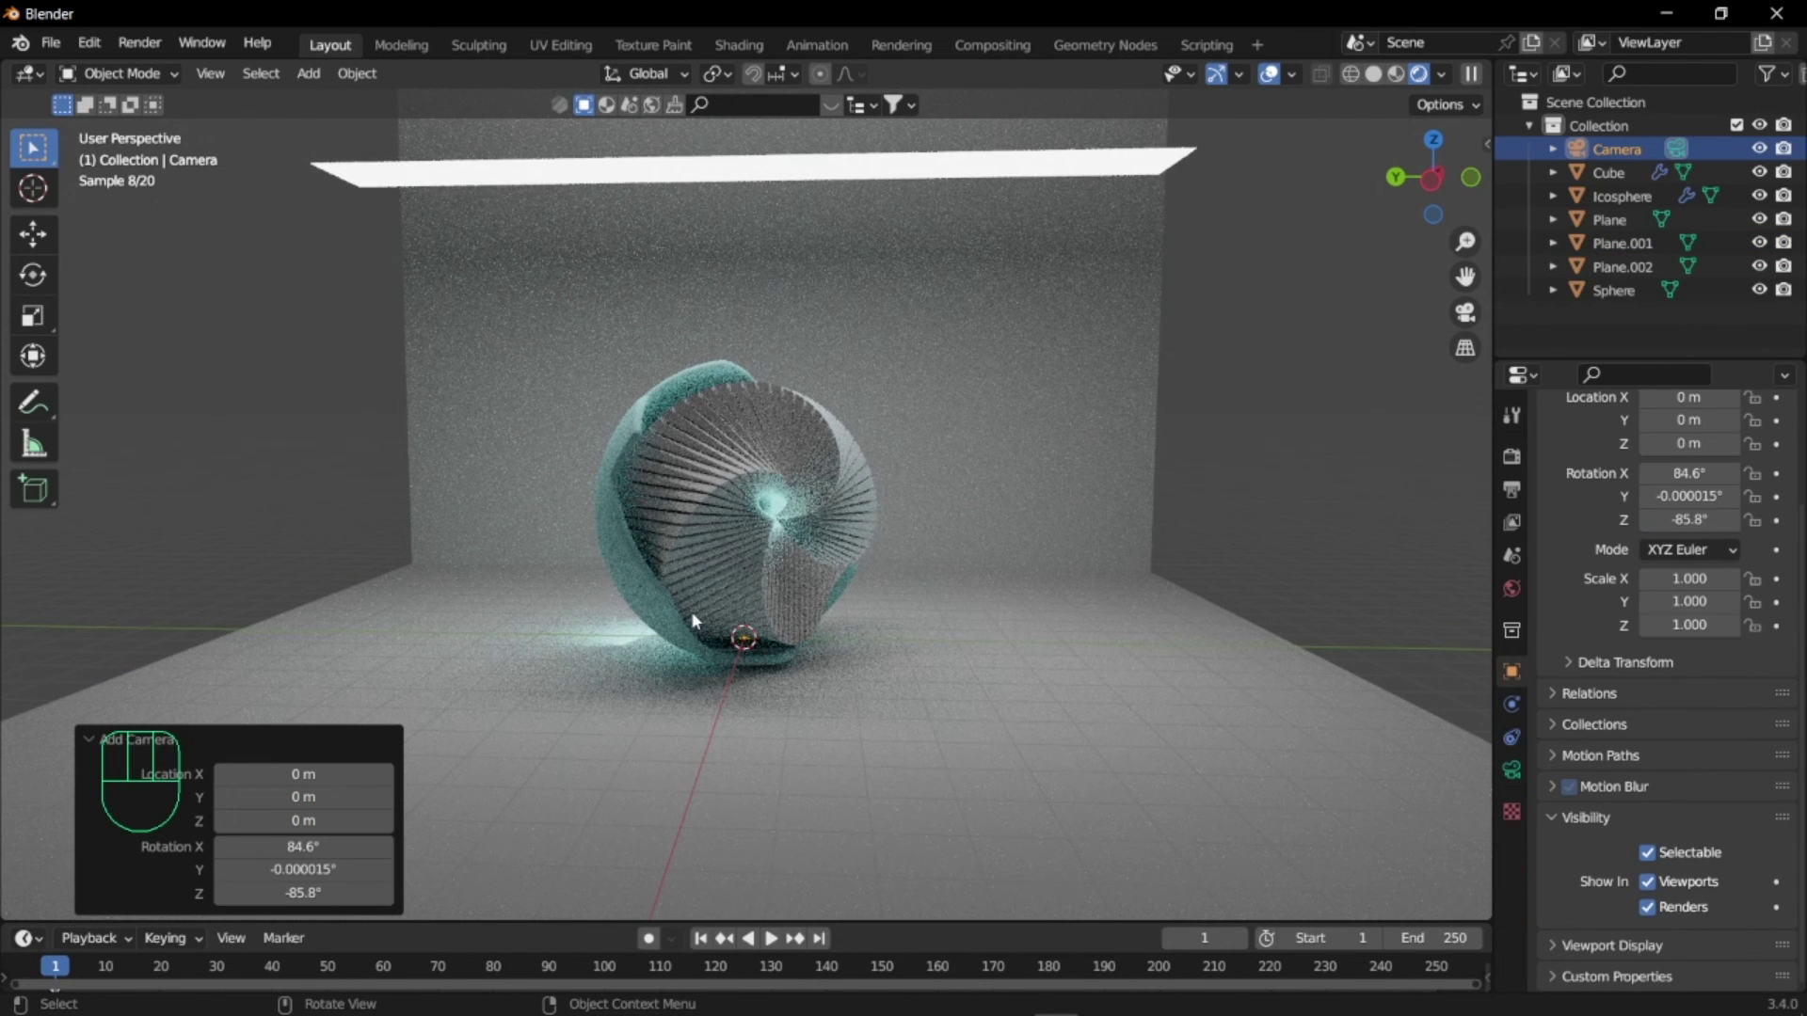
key("ctrl+alt+KP_0")
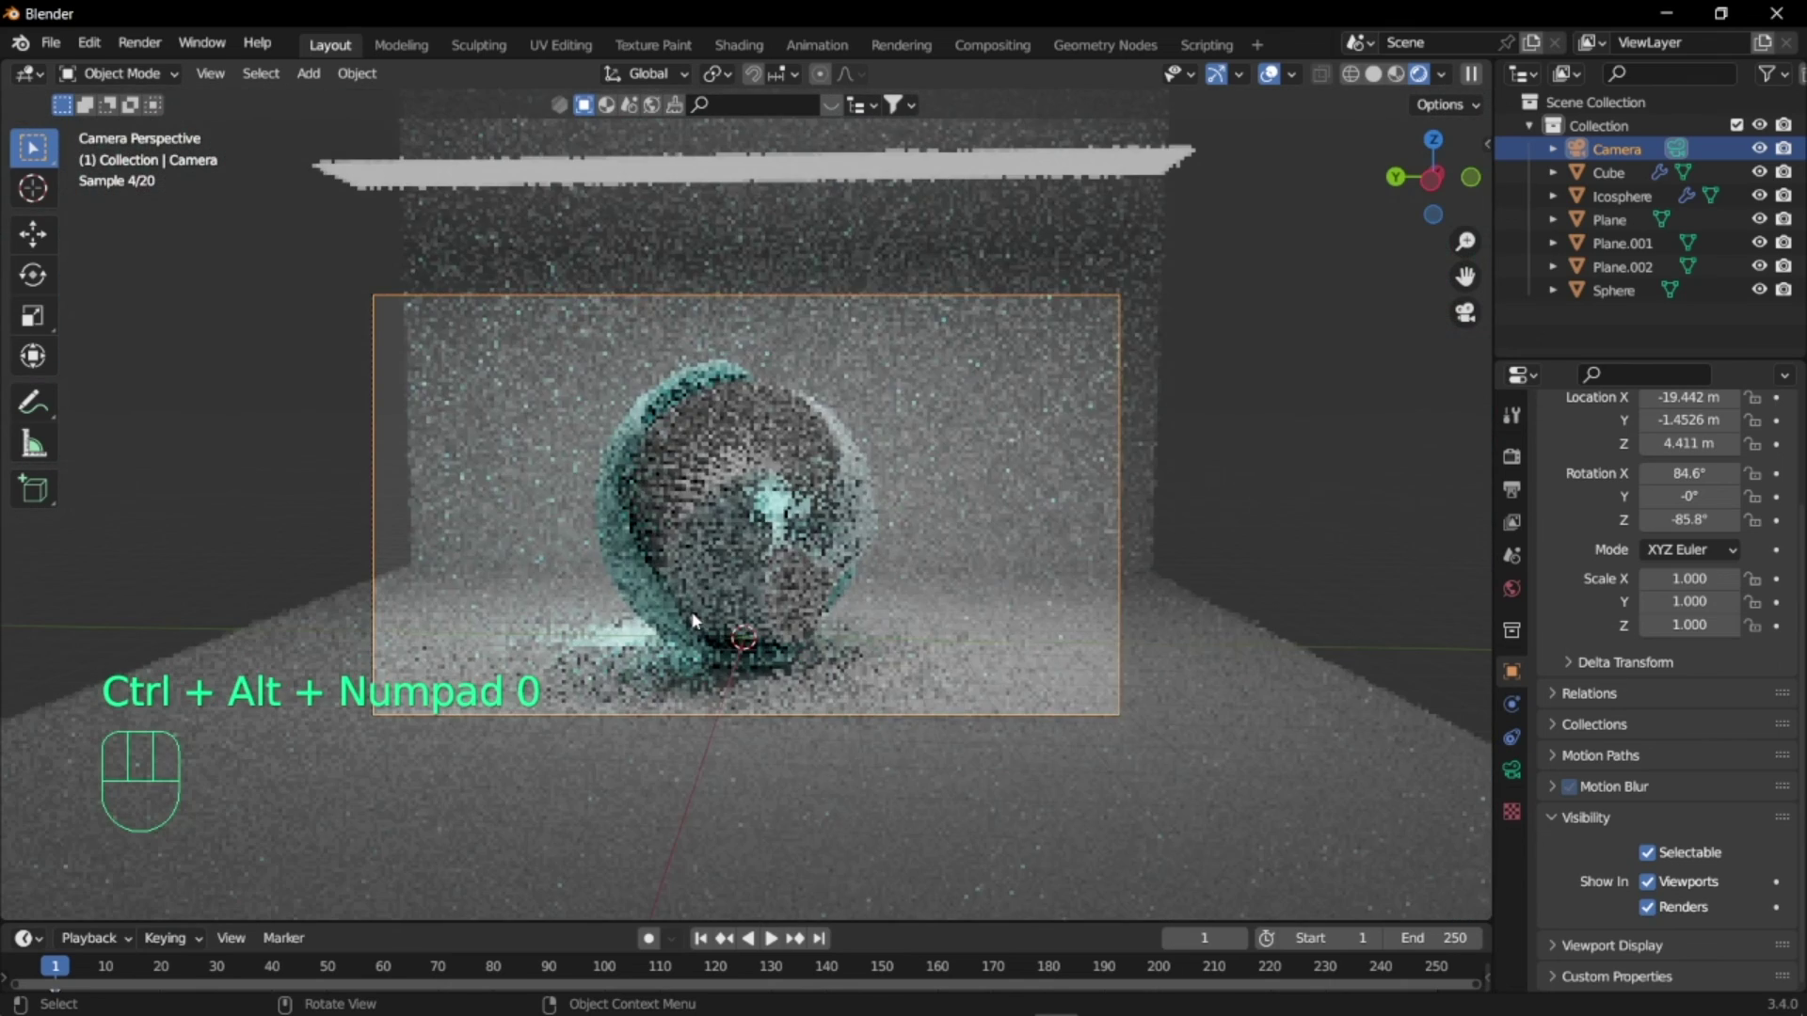
key("g")
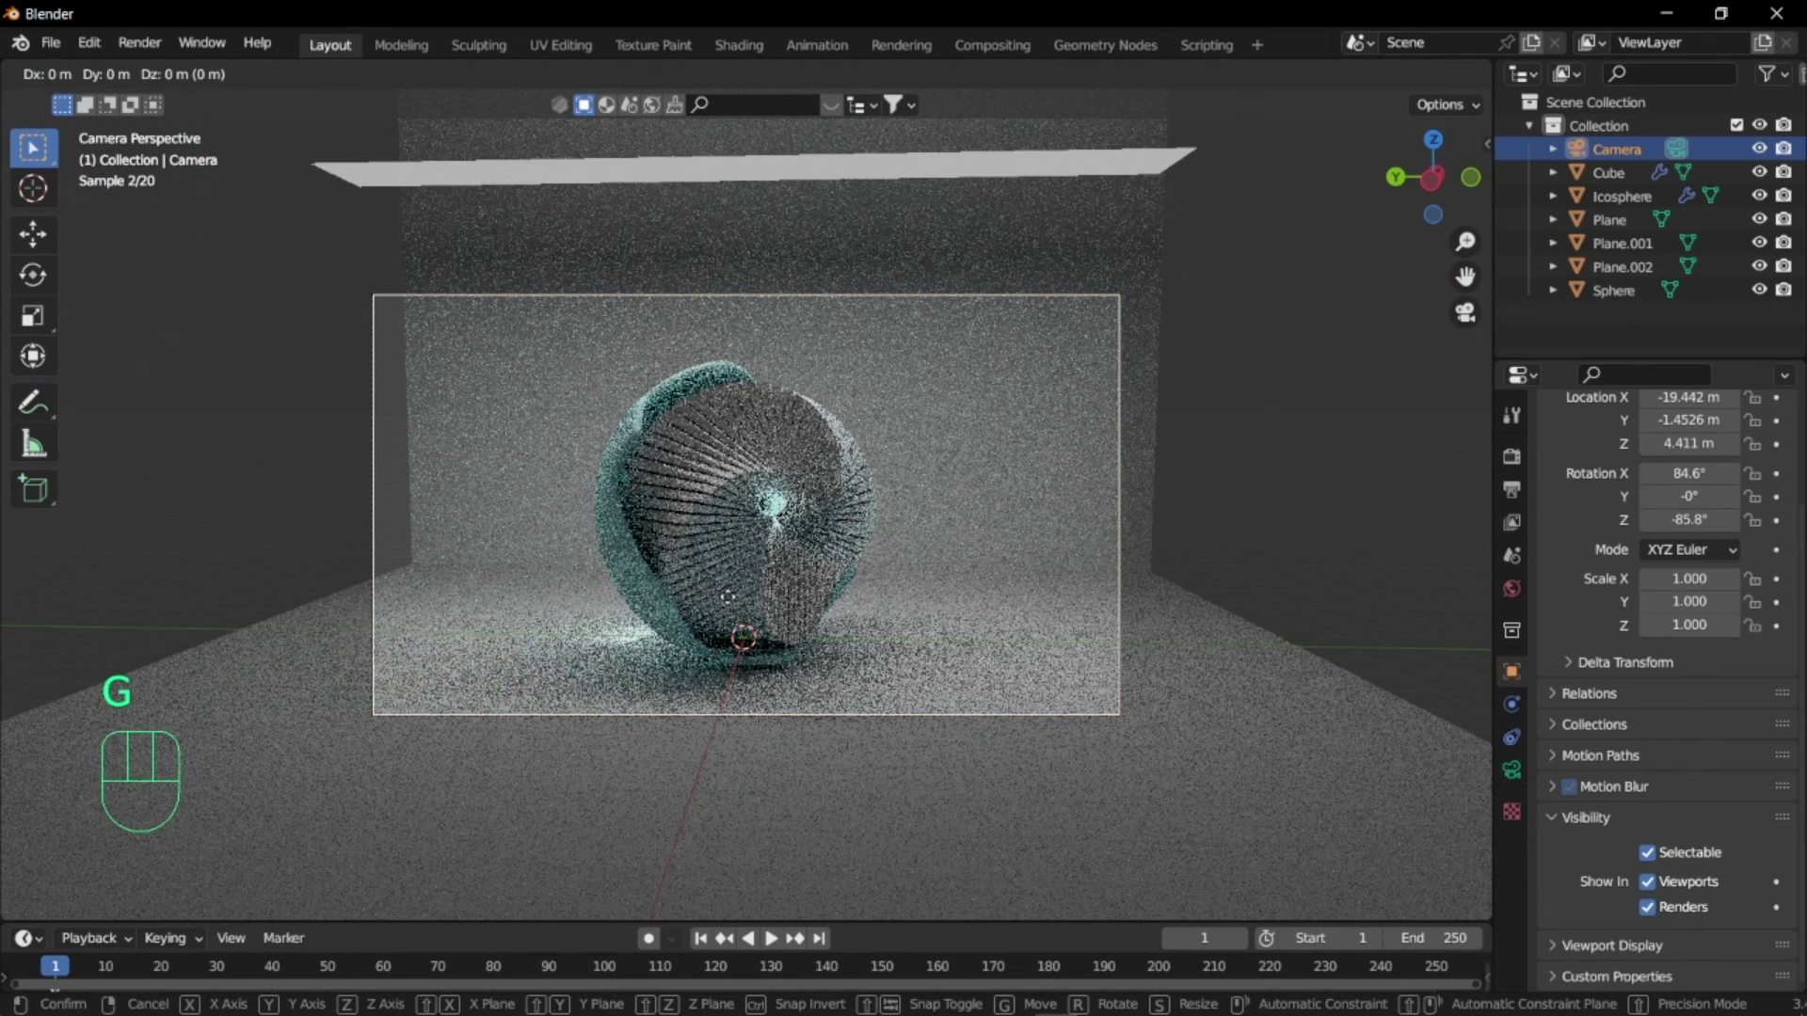
left_click(727, 595)
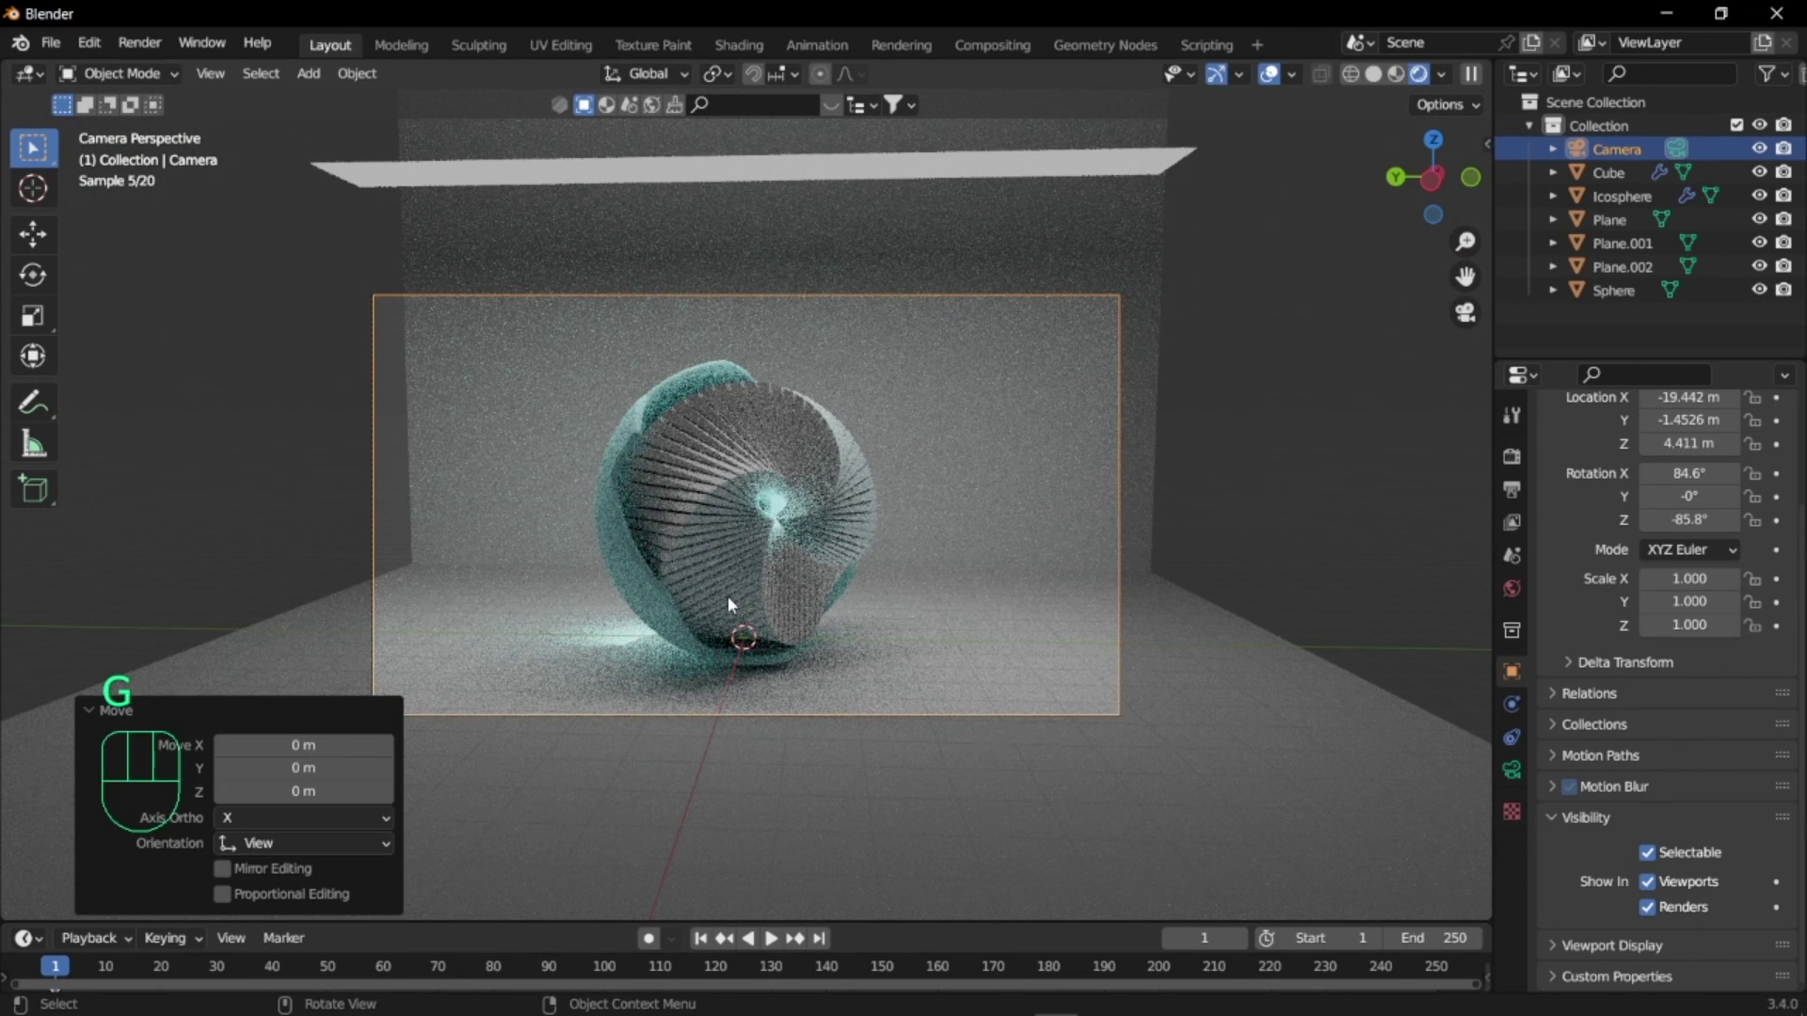
key("ctrl+f")
key("a")
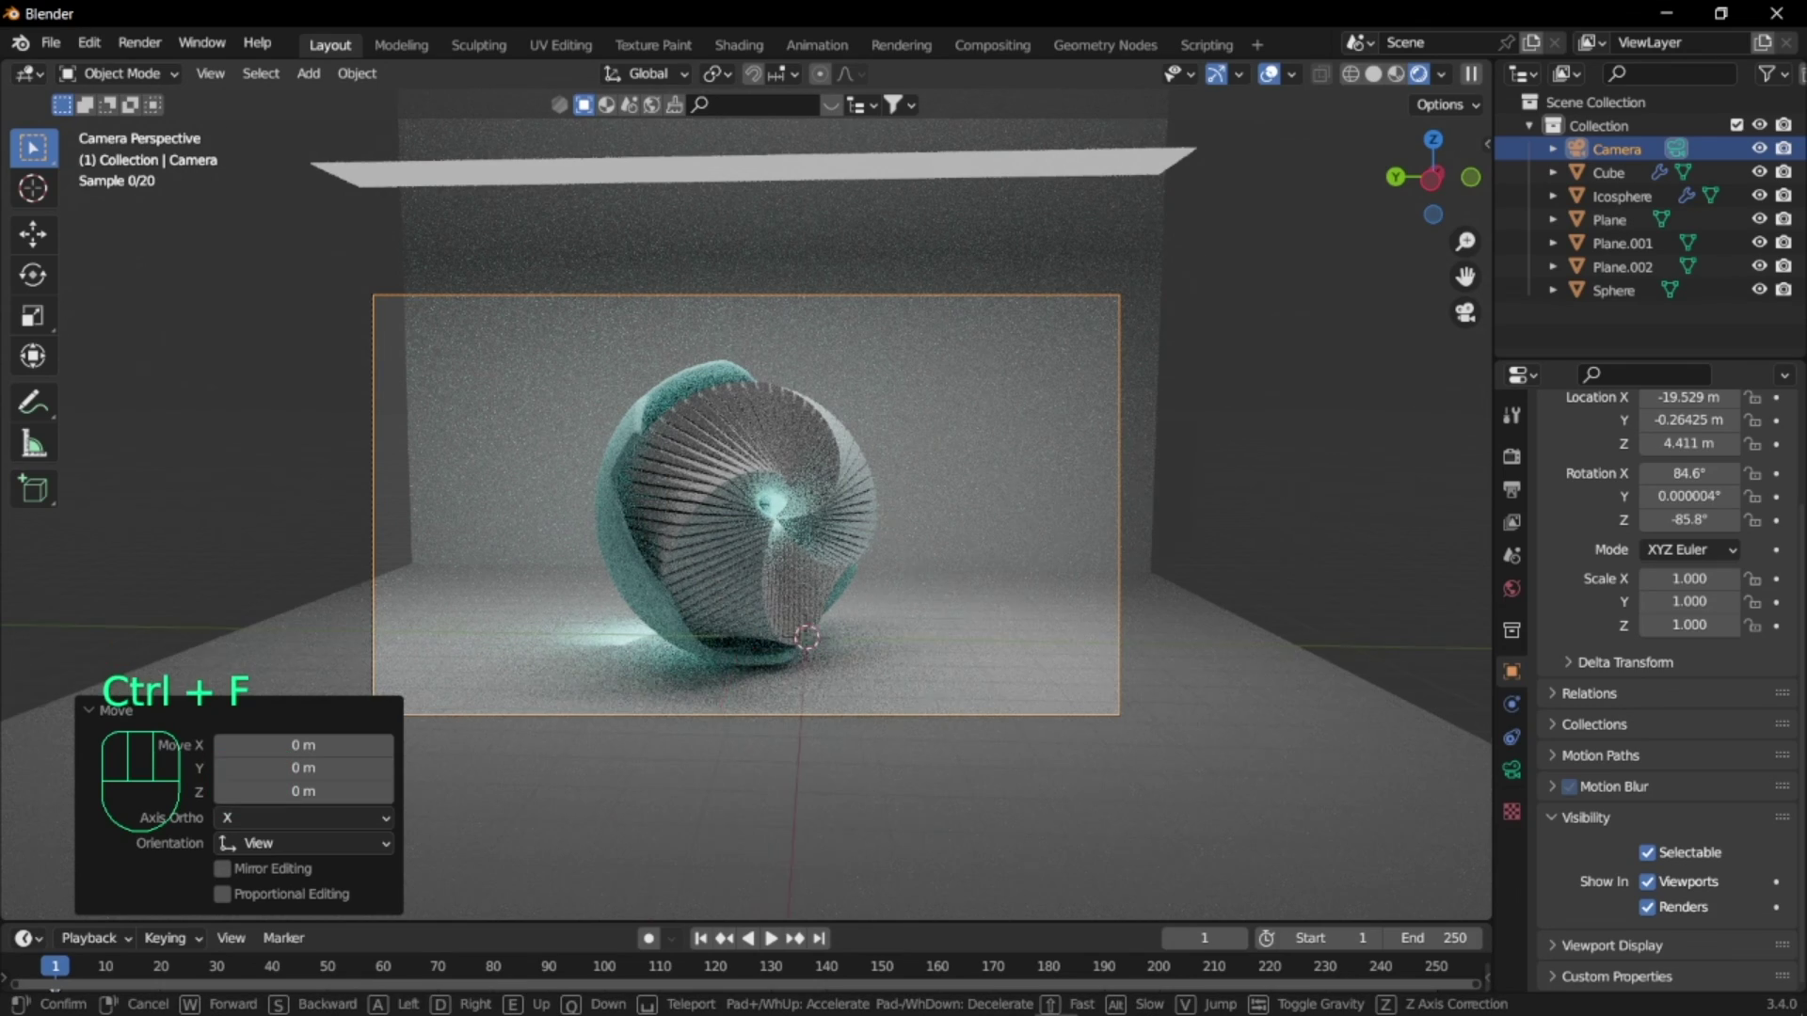
key("a")
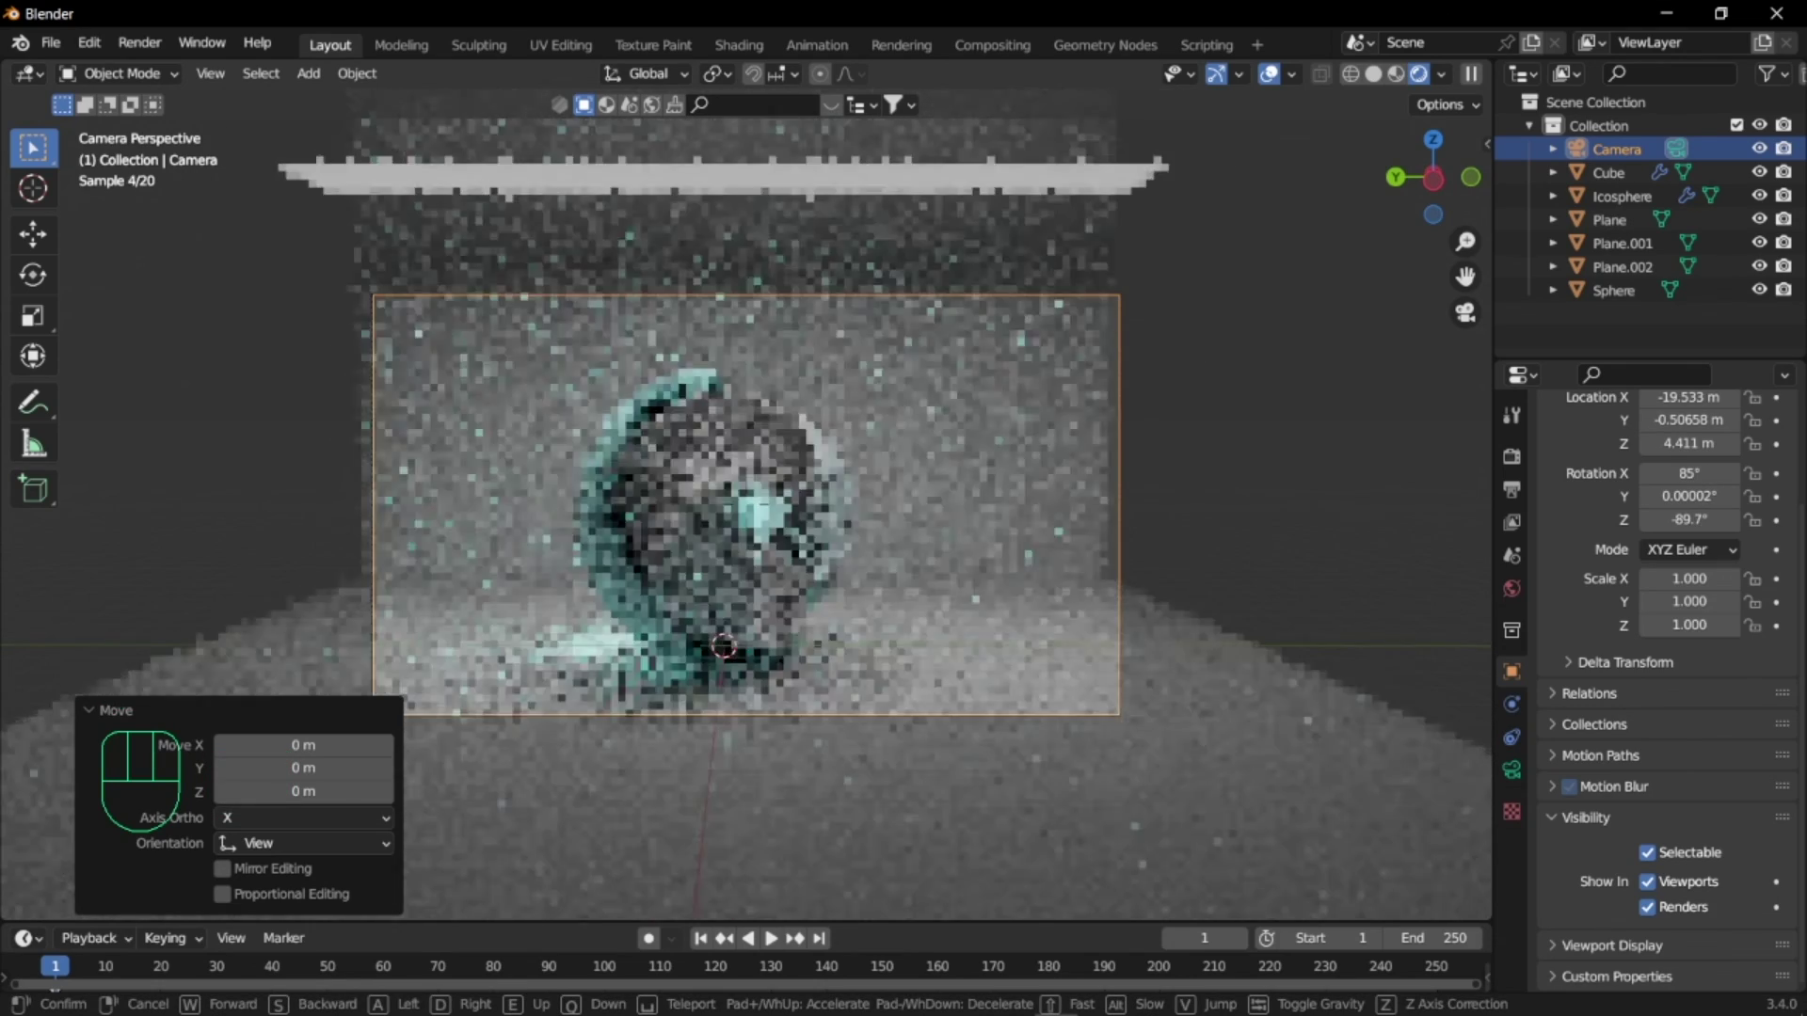
left_click(881, 788)
- Stretch the backdrop plane along Y to 15.535, then select Plane.001's material
left_click(904, 815)
key("s")
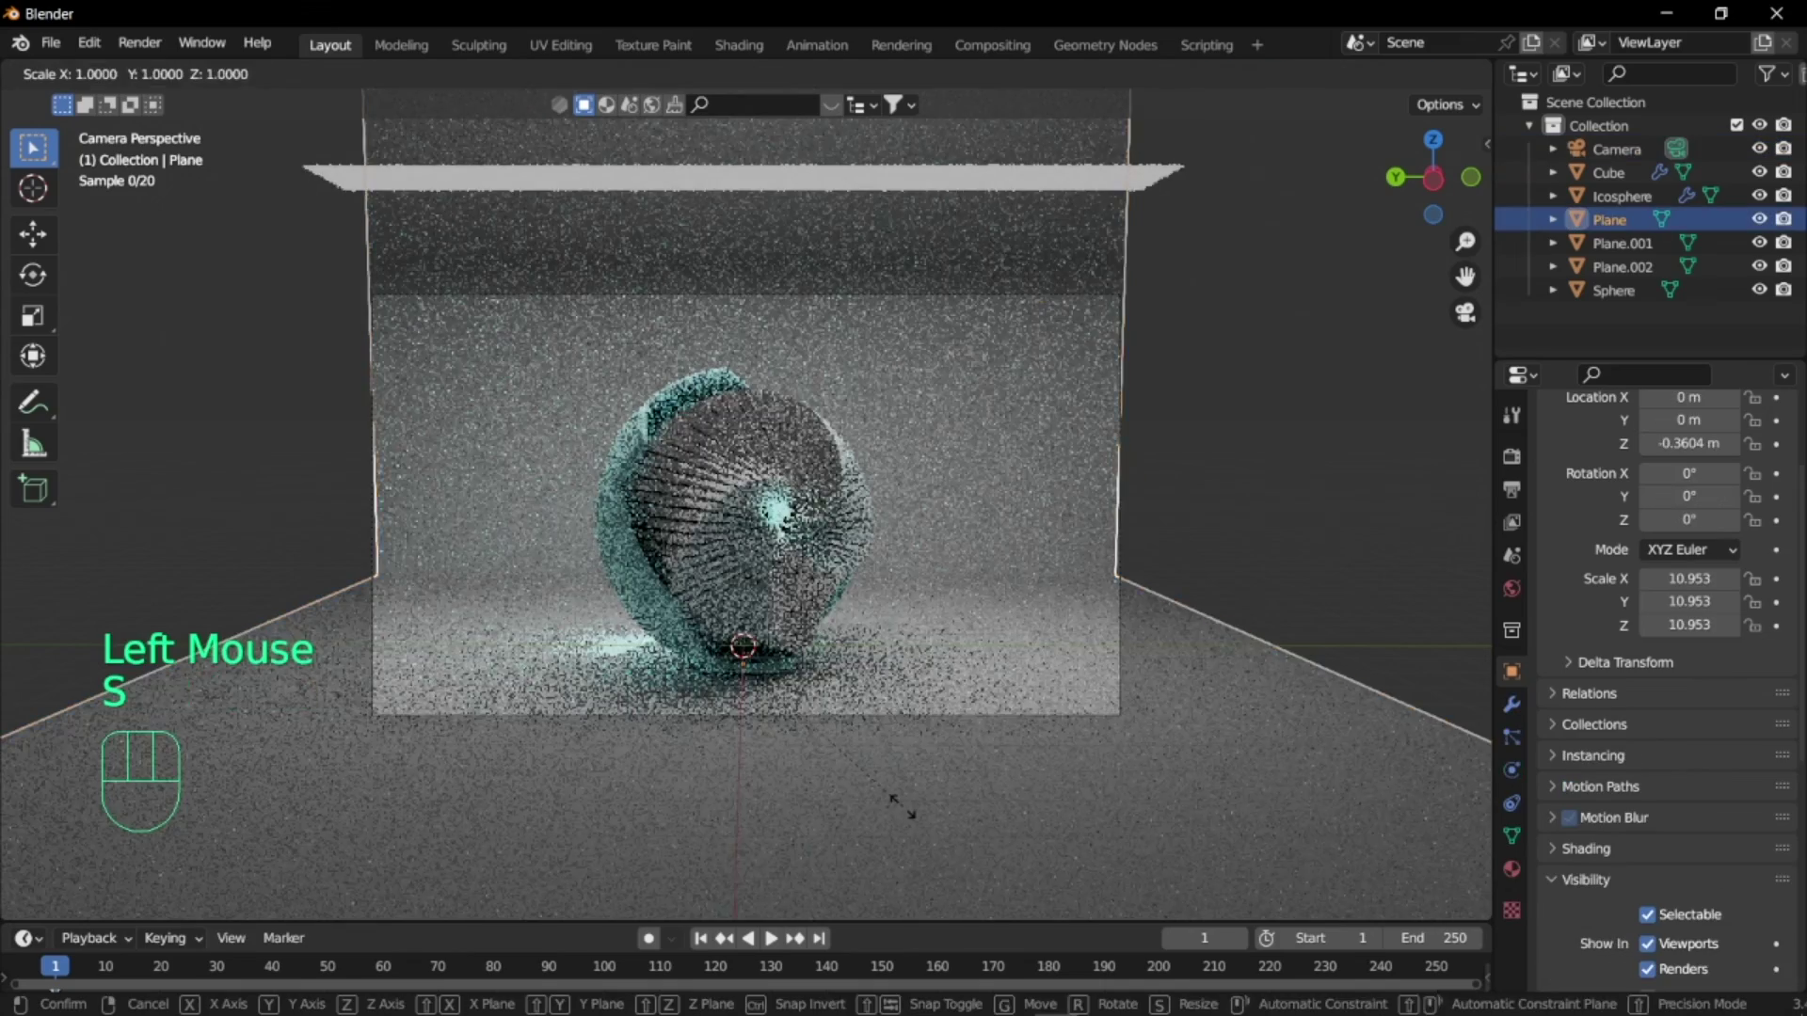
left_click(901, 805)
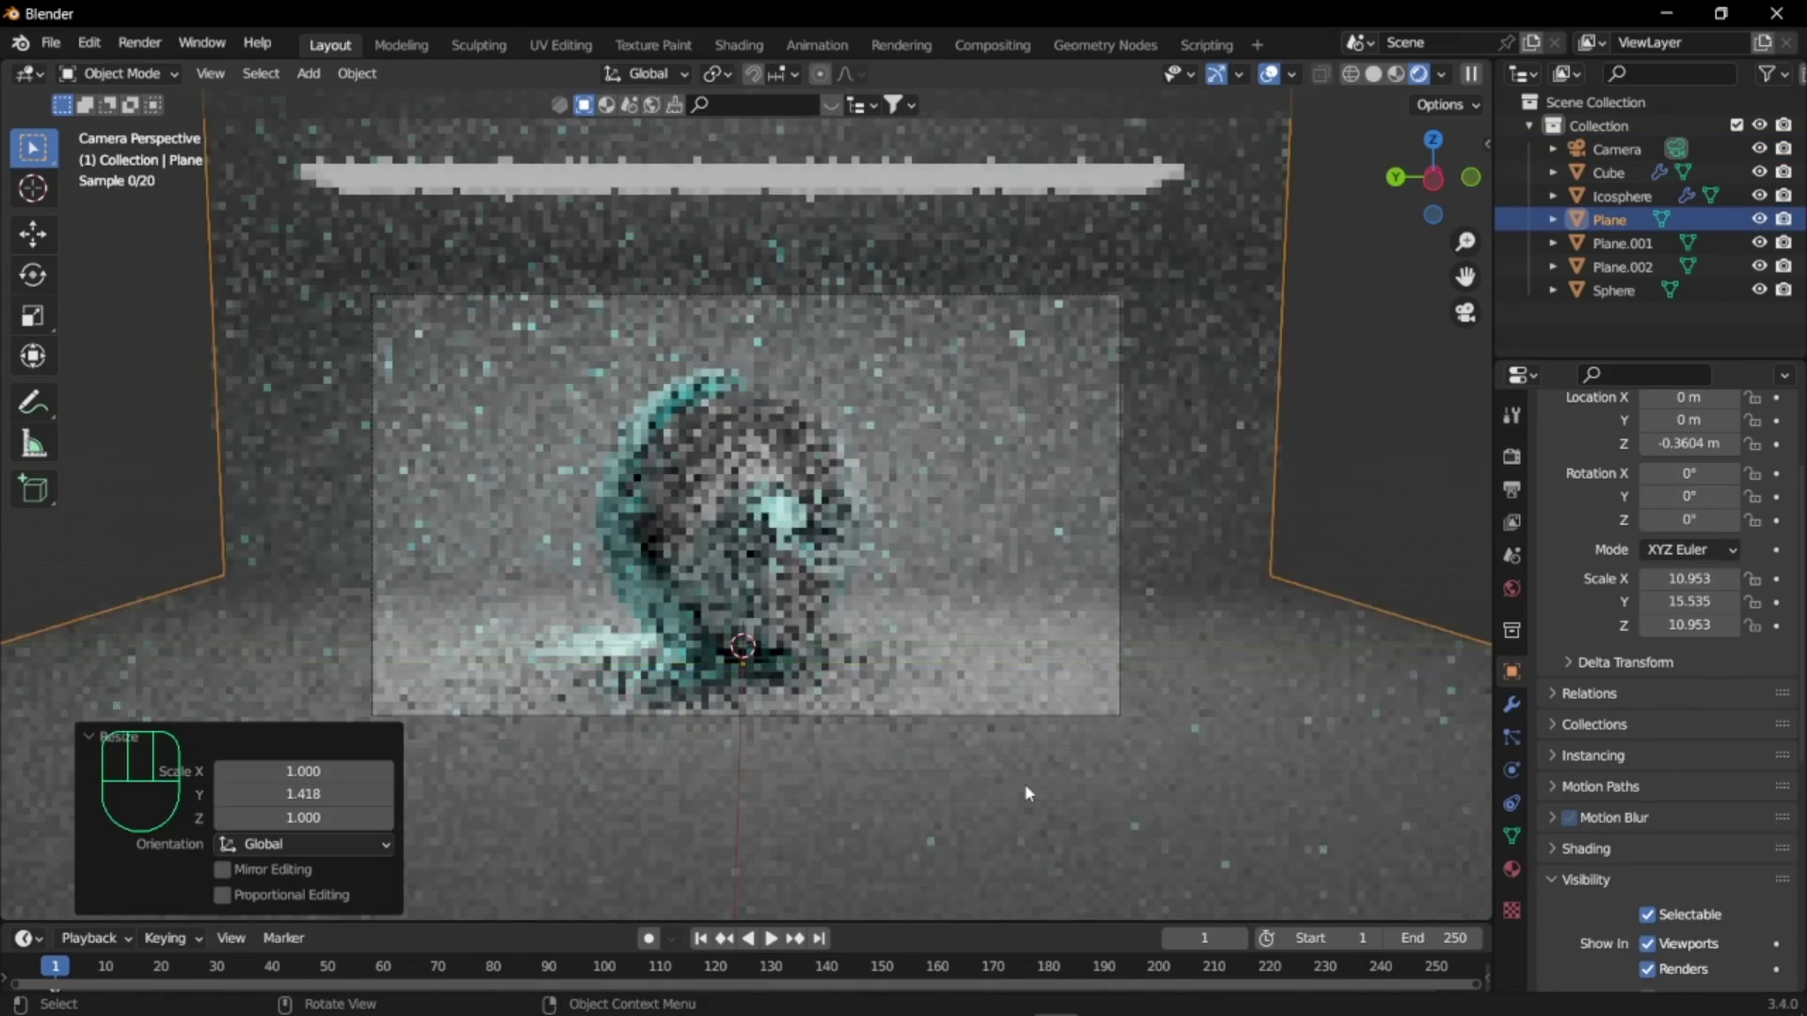
scroll(941, 538, "up", 2)
left_click(941, 538)
left_click(1511, 868)
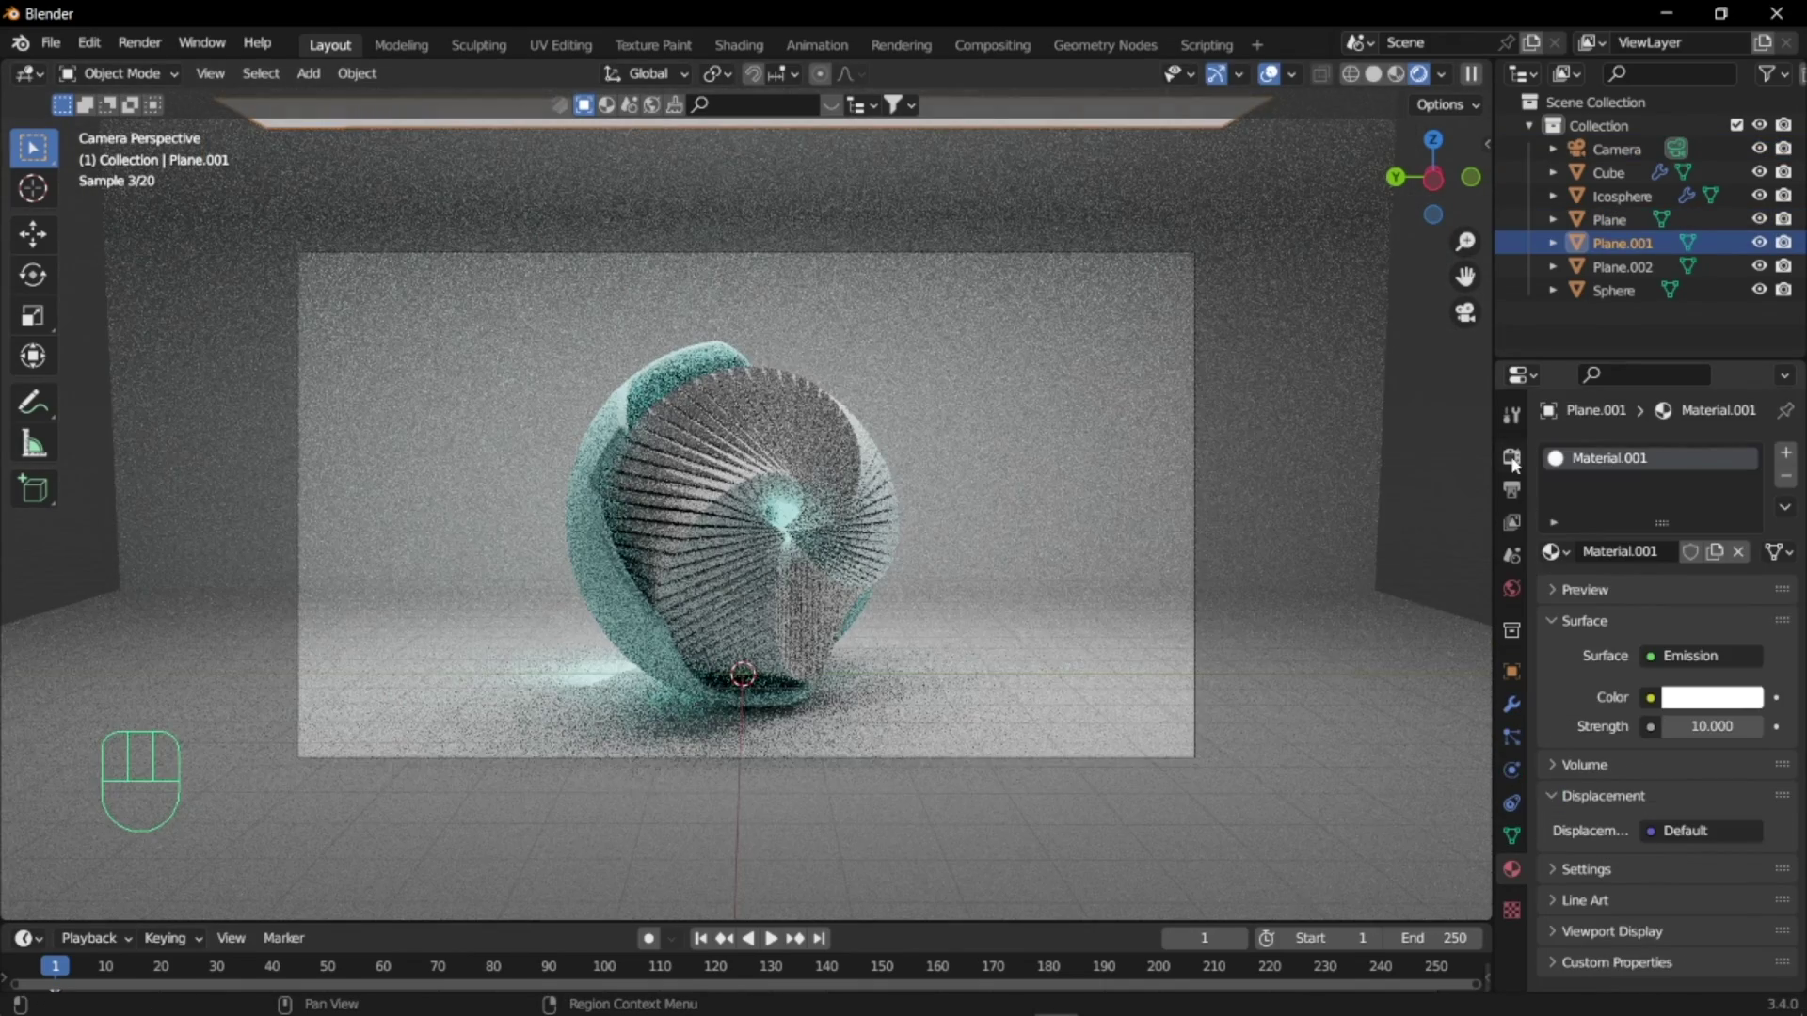